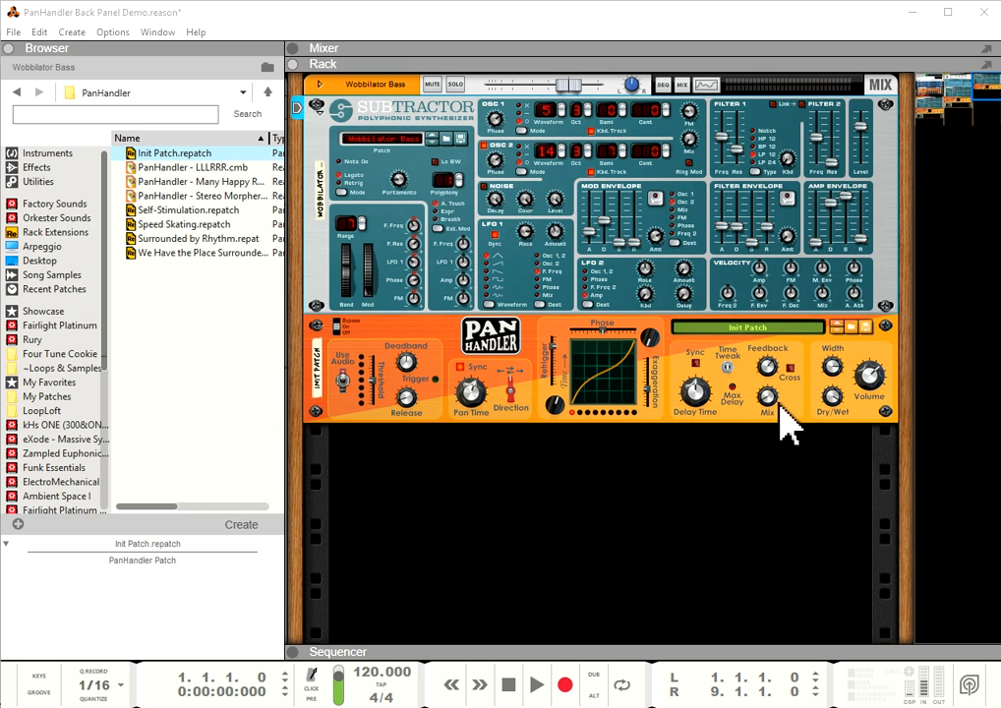
Examine the PanHandler device's front controls and the triggering section on its rear panel
click(415, 320)
key(Tab)
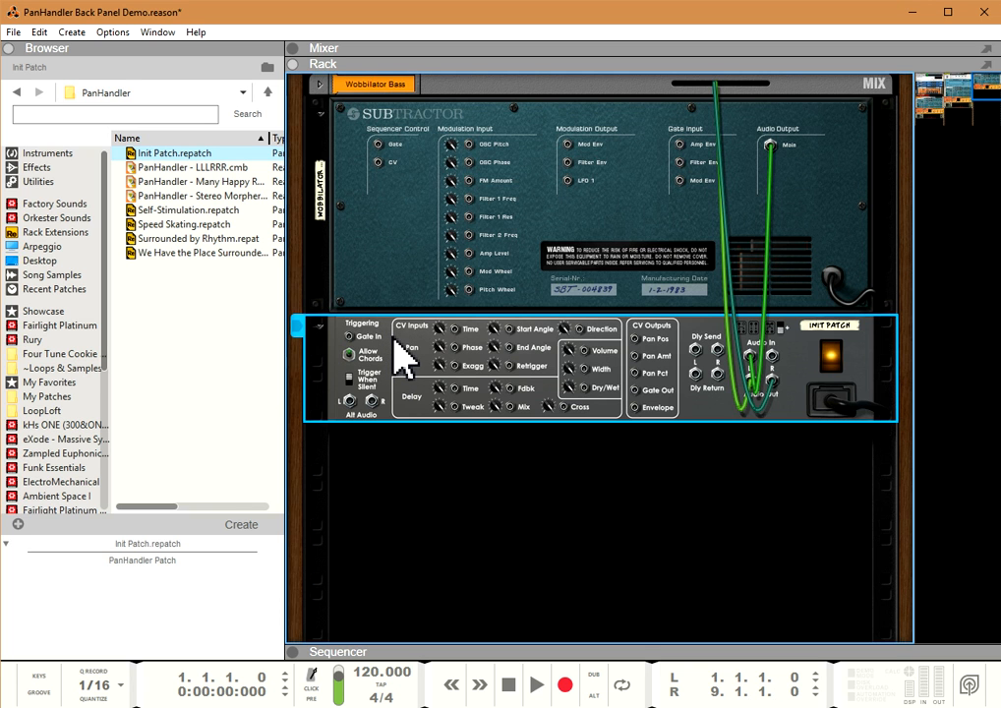
key(Tab)
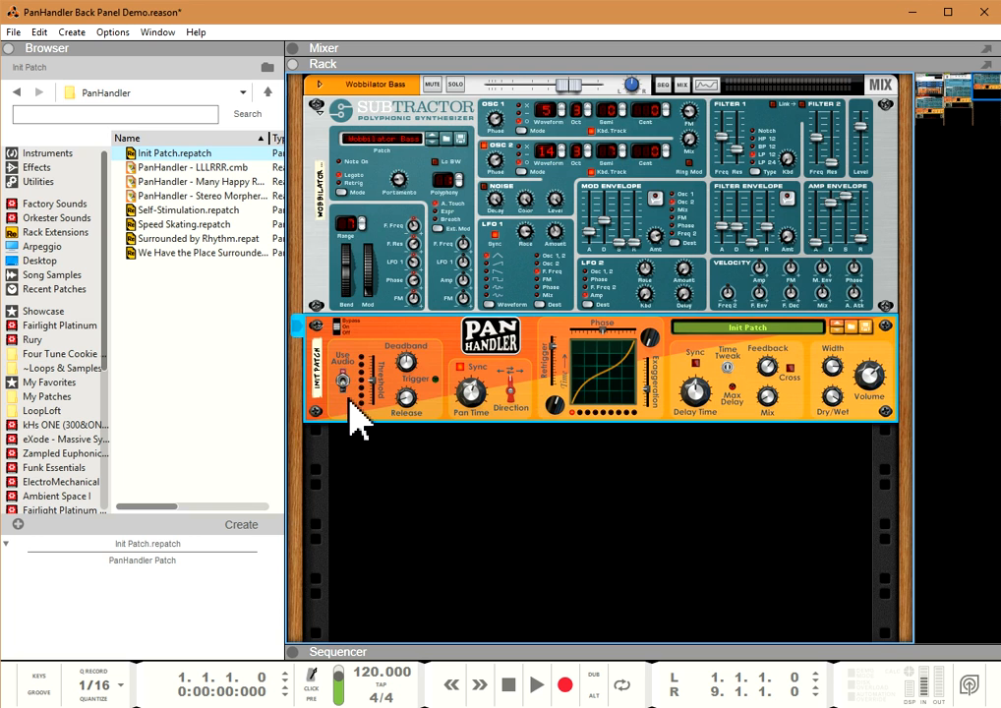
key(Tab)
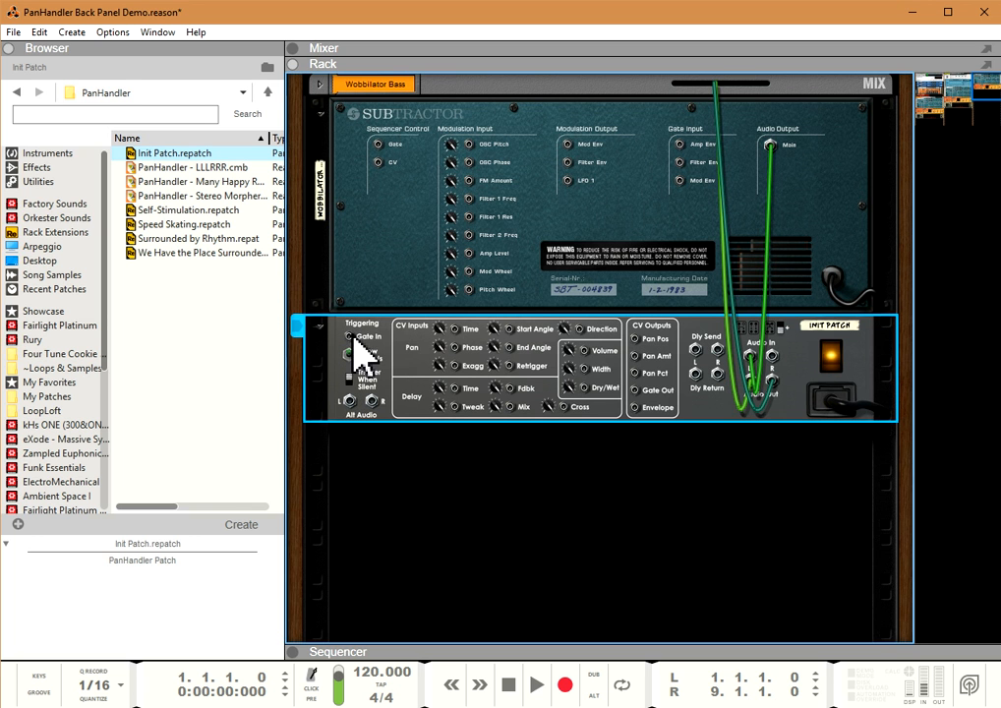
Add a Matrix Pattern Sequencer from the utility devices directly below PanHandler in the rack
click(39, 180)
mouse_move(182, 253)
mouse_down()
mouse_move(174, 256)
mouse_move(595, 531)
mouse_move(599, 458)
mouse_up()
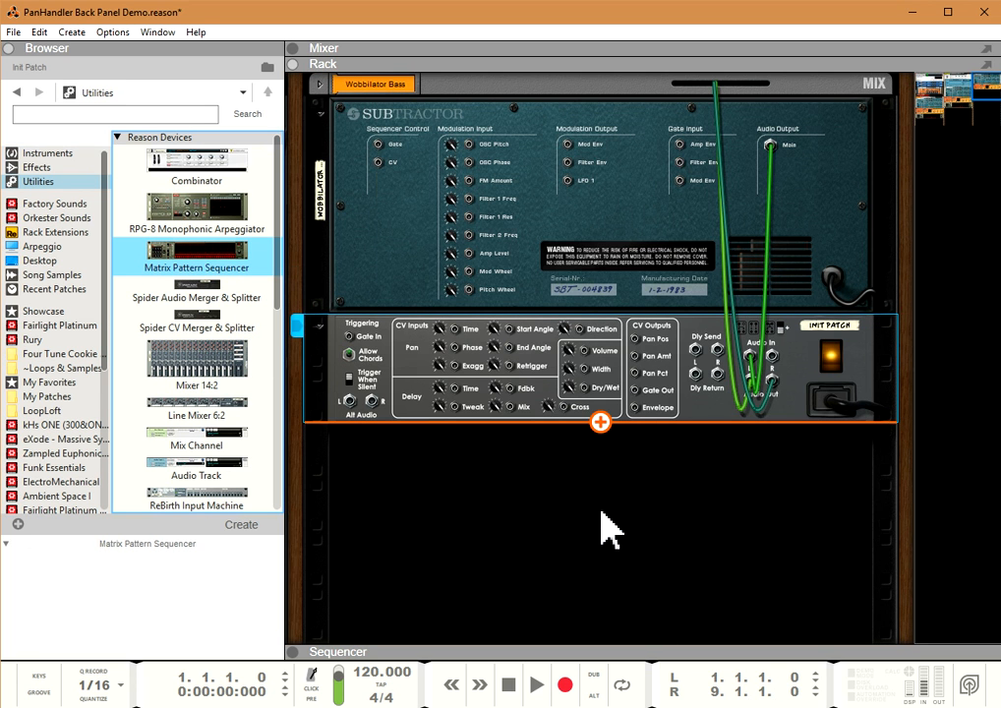
key(ctrl+z)
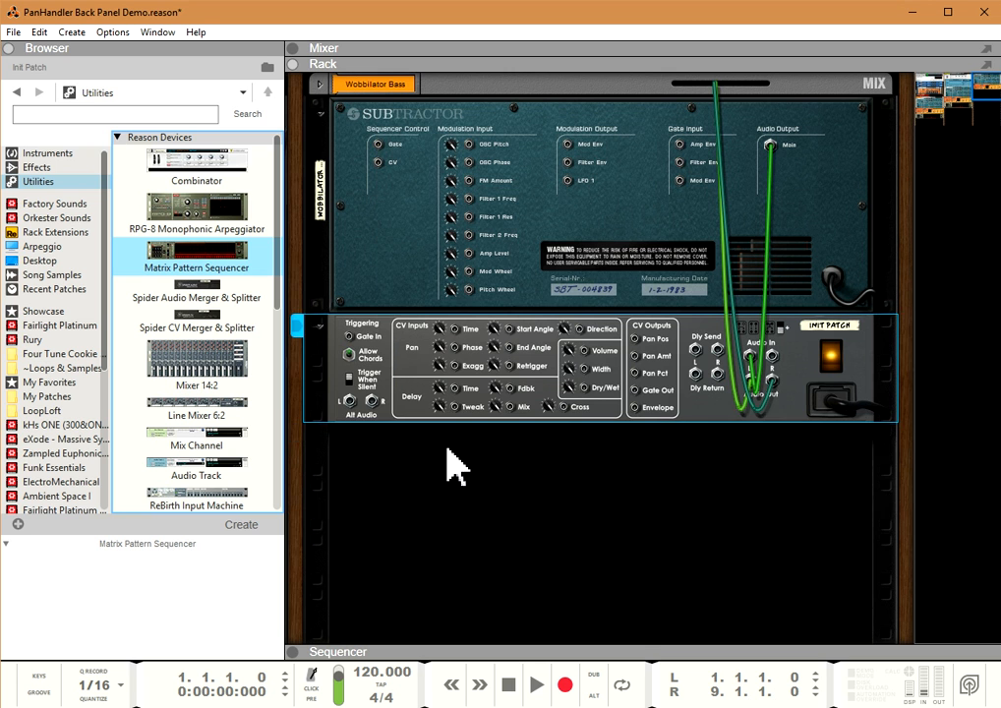
drag(202, 263, 535, 495)
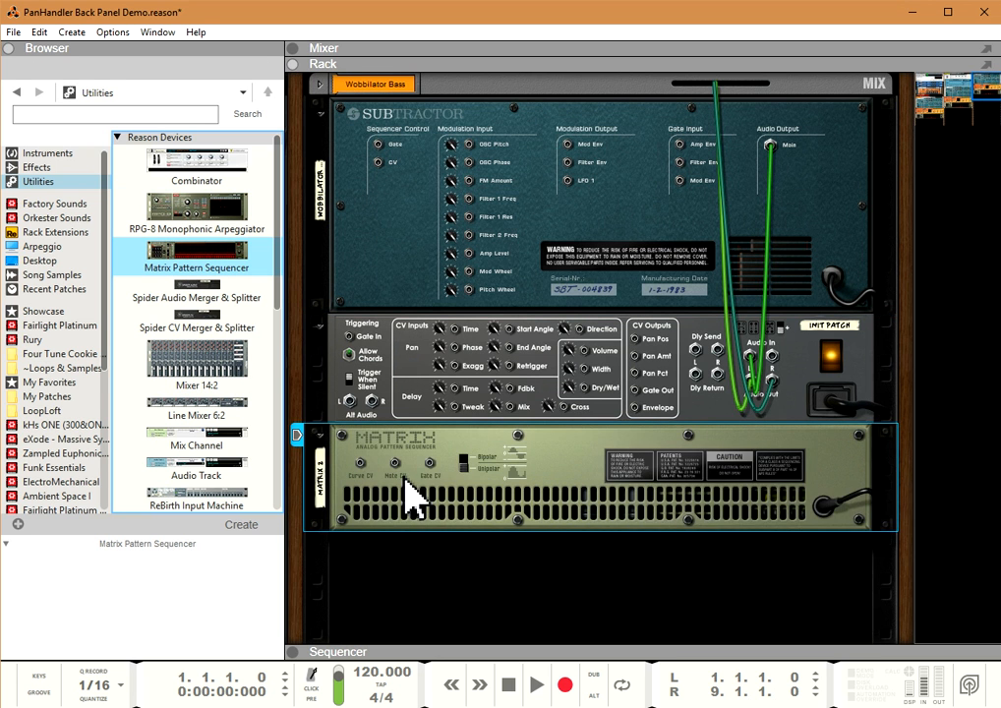
Connect the Matrix's Gate CV output to PanHandler's Gate In and run the Matrix pattern
drag(430, 463, 351, 339)
key(Tab)
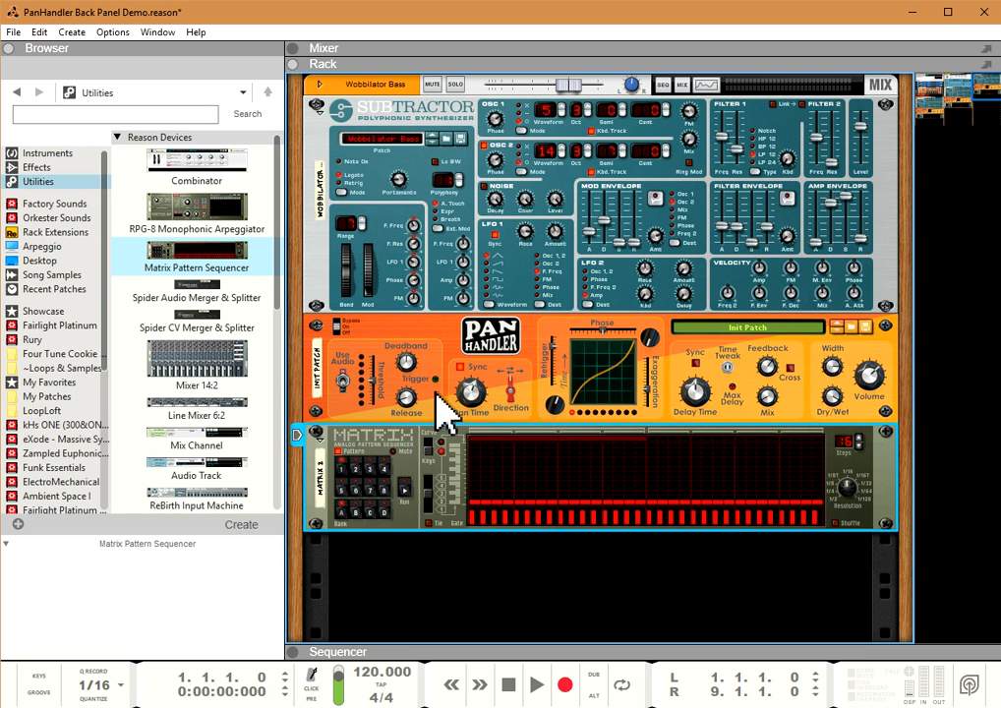
click(406, 486)
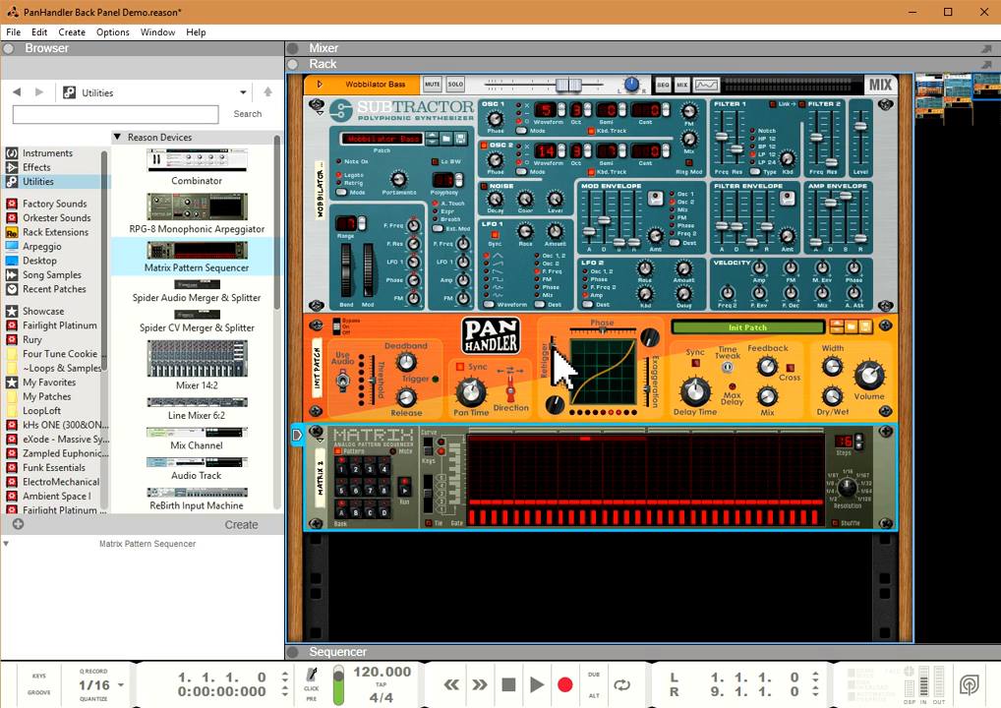
Adjust PanHandler's Retrigger amount and change the Matrix's Resolution to a slower note value
drag(555, 363, 566, 362)
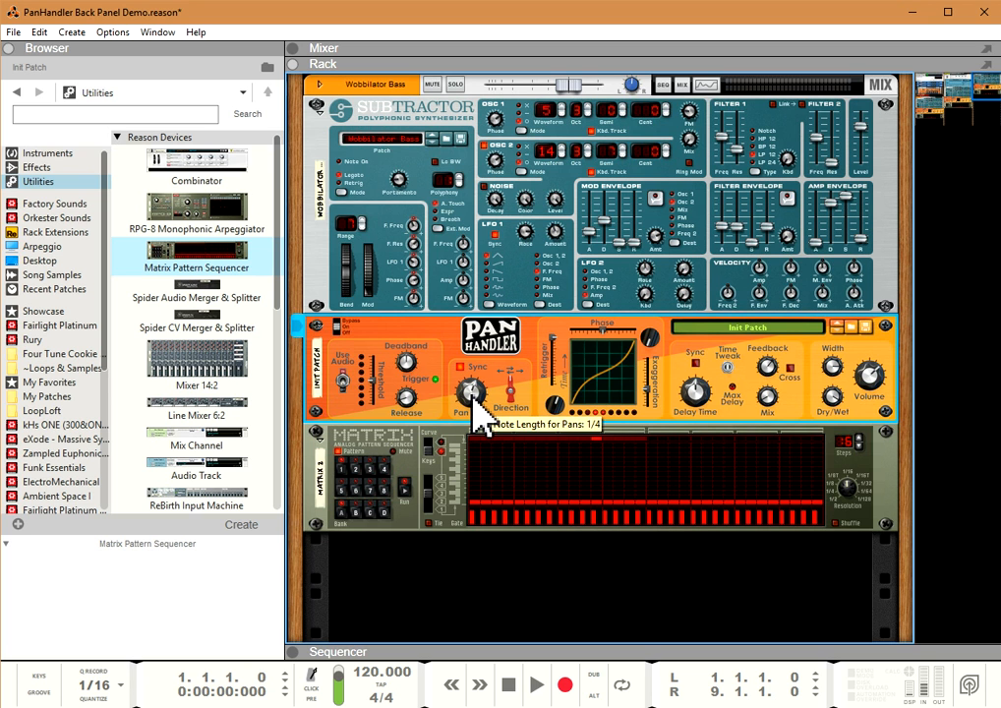
click(849, 502)
drag(852, 498, 851, 517)
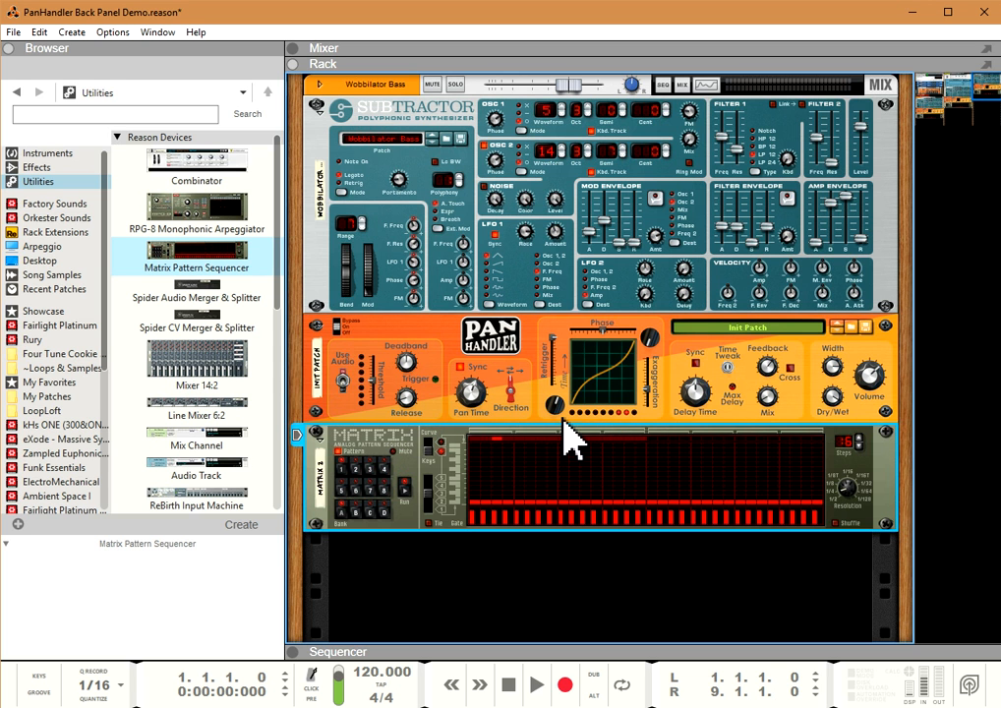
Disconnect the Matrix's Gate CV cable from PanHandler's Gate In
key(Tab)
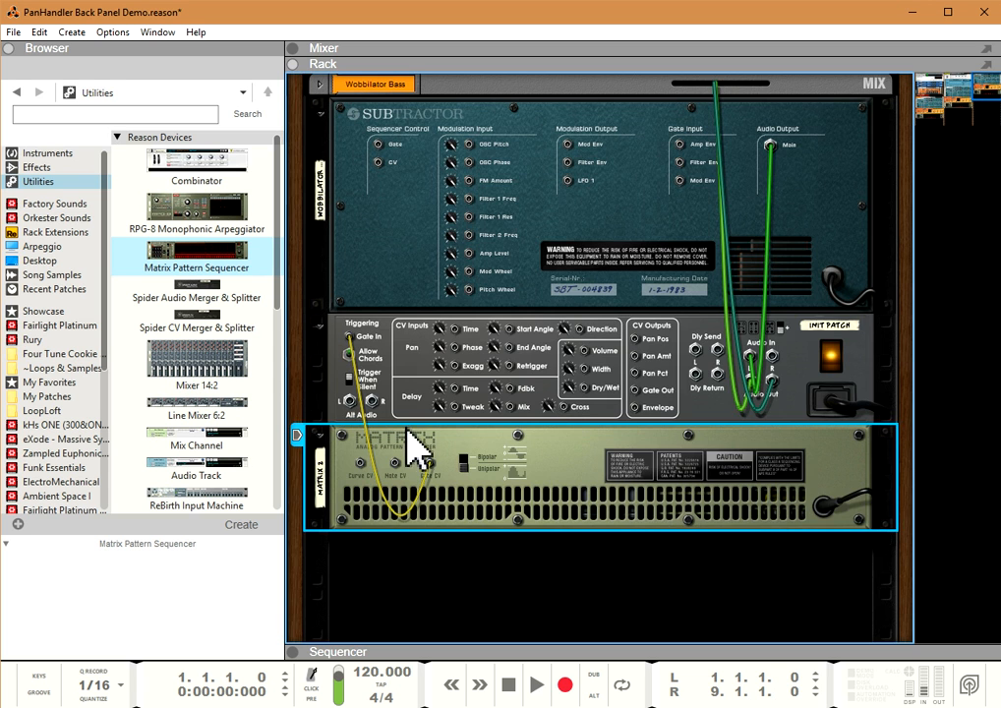
click(358, 373)
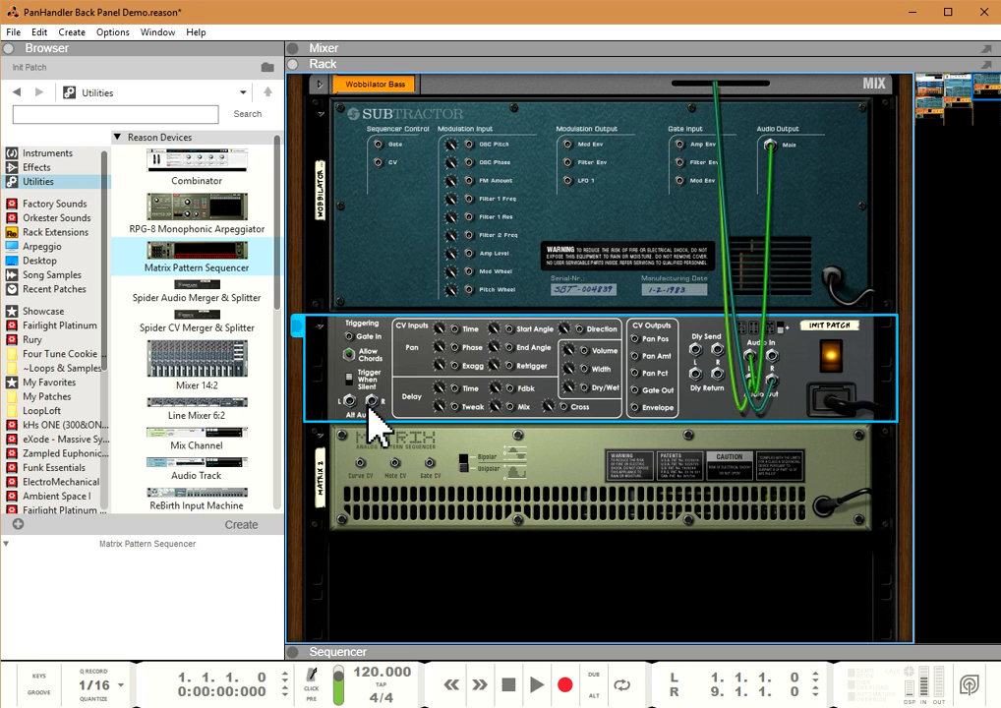
key(Tab)
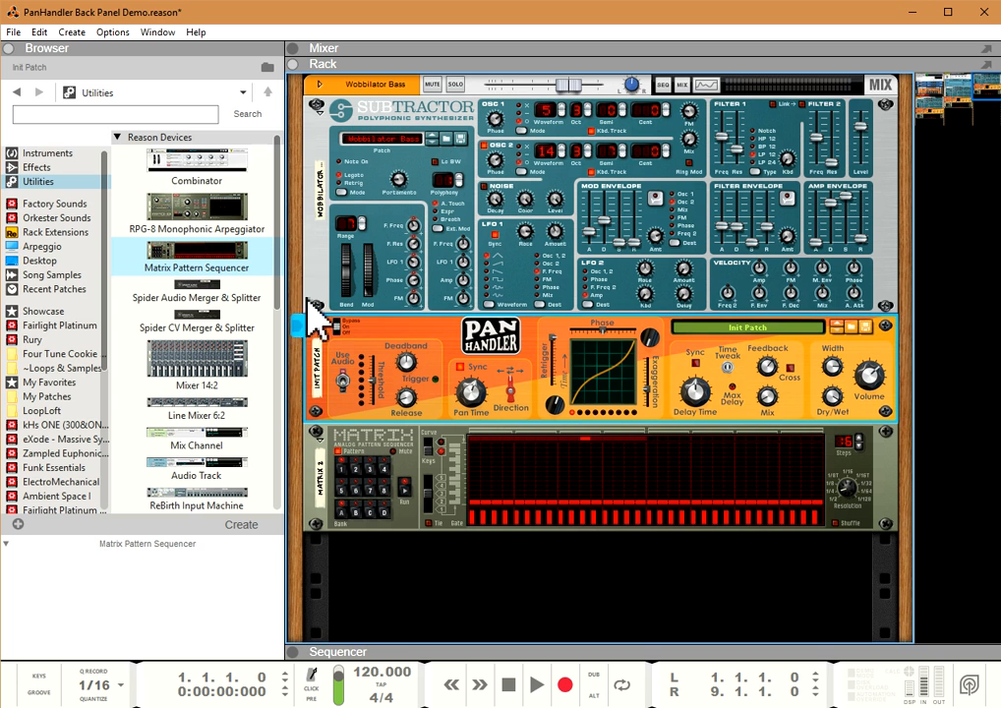
Combine the Subtractor, PanHandler and Matrix devices into one Combinator
click(316, 252)
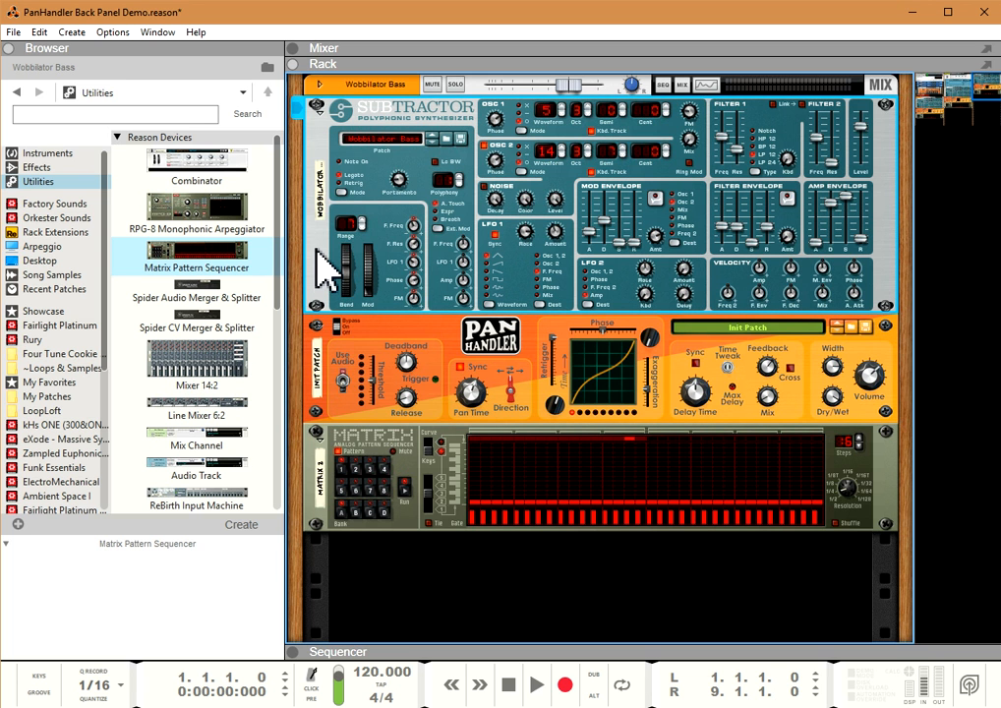
click(317, 474)
right_click(316, 472)
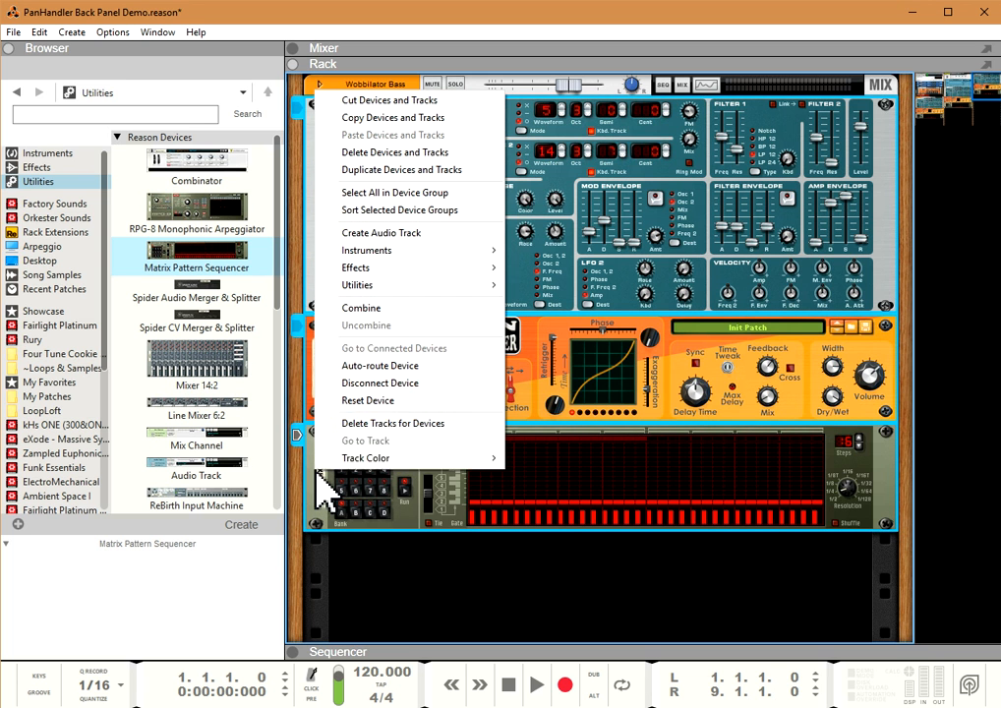
click(379, 306)
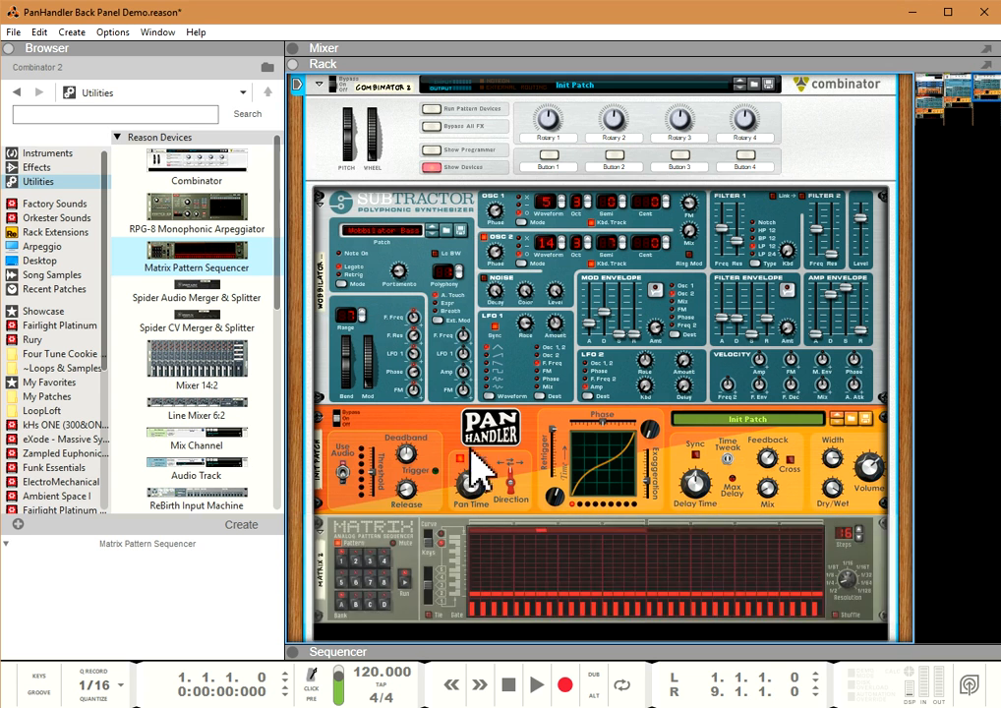
Examine the Receive Notes key mapping of the PanHandler device in the Combinator's Programmer, and hide the Programmer
click(431, 150)
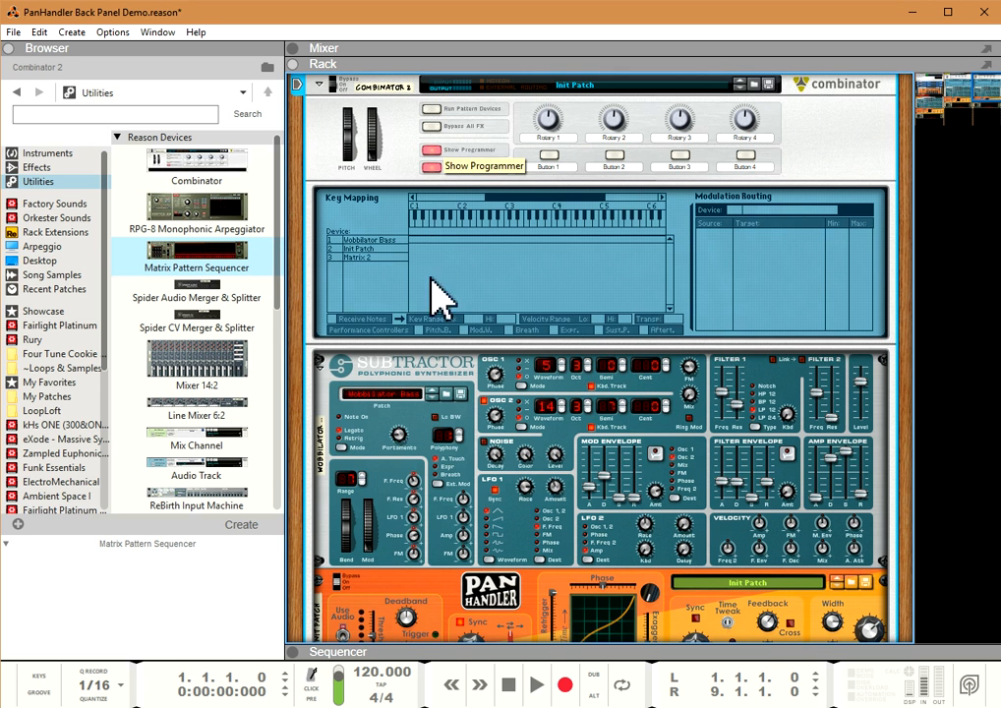
click(433, 151)
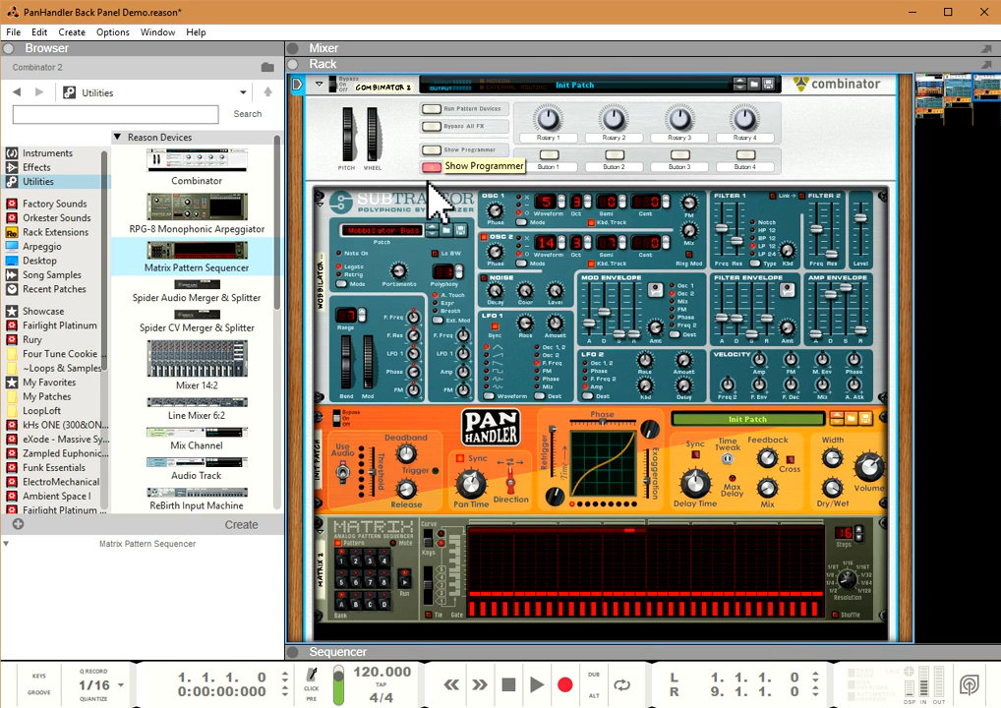
click(344, 459)
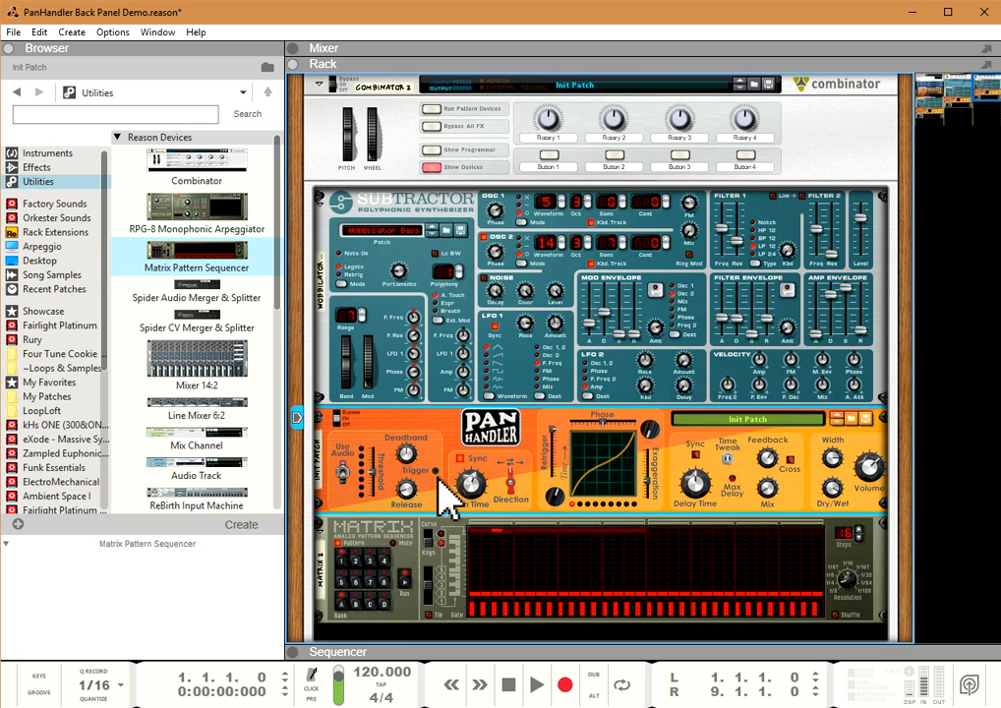
click(425, 149)
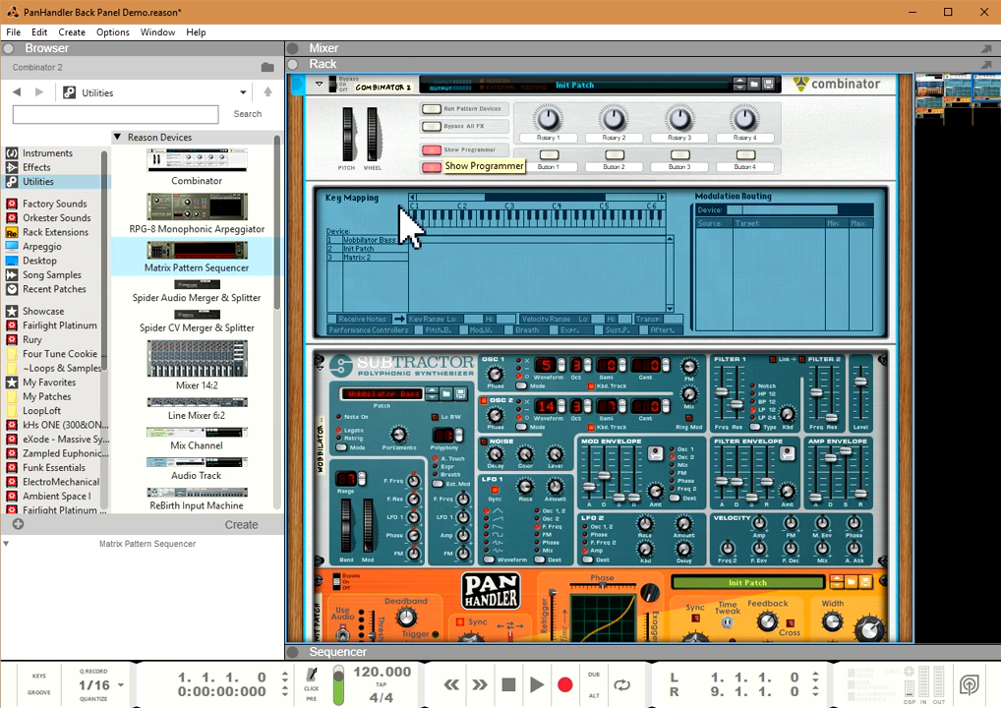
click(360, 248)
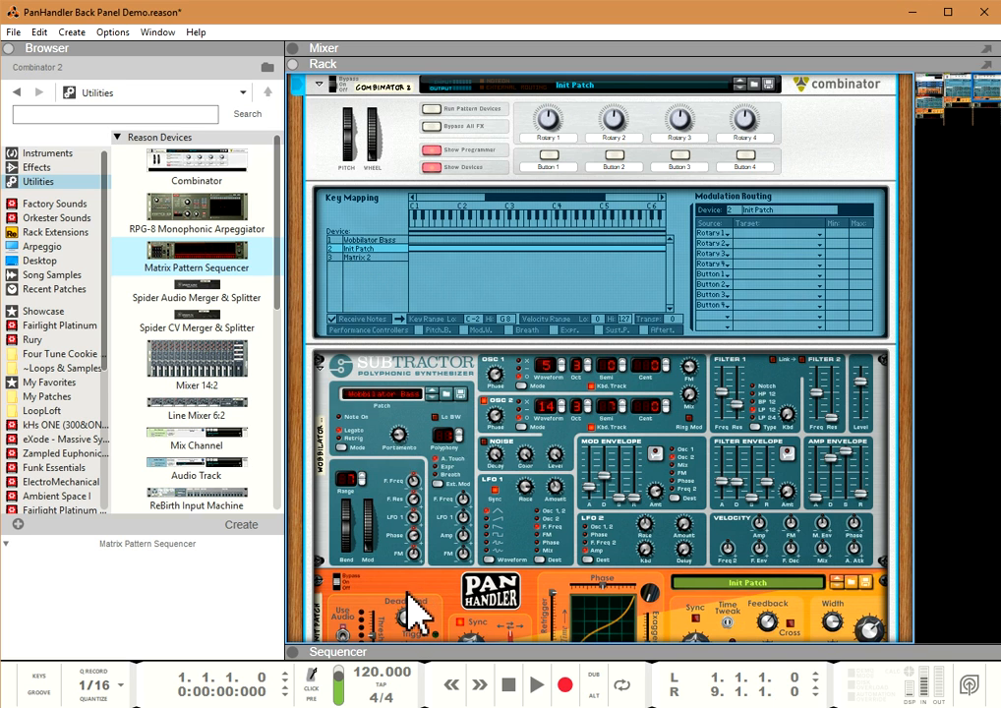
click(444, 149)
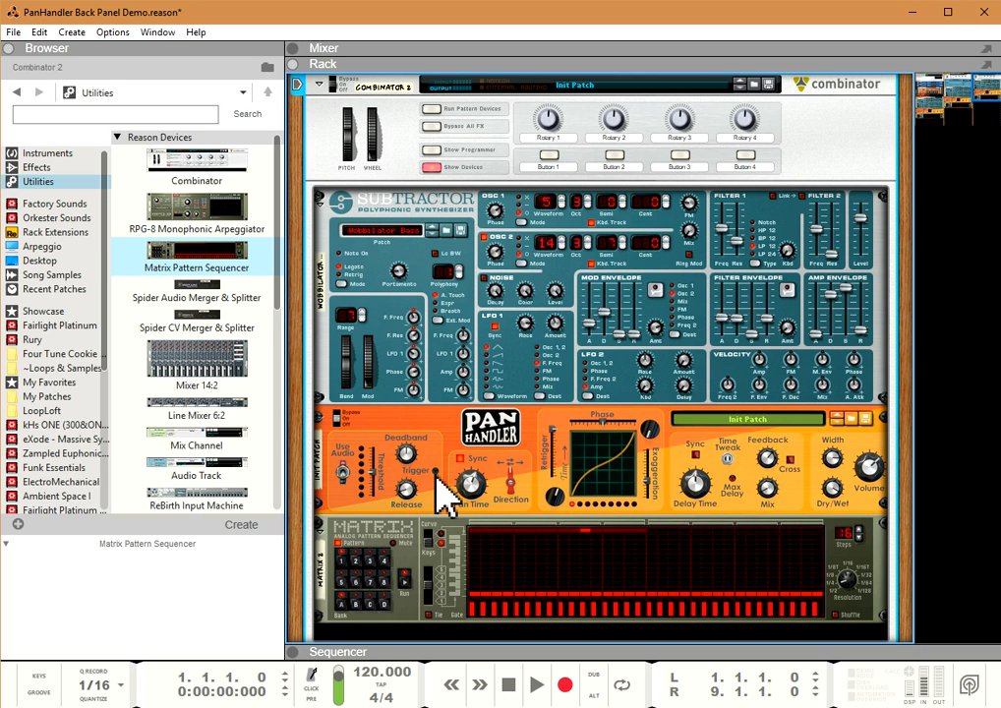
Toggle the Allow Chords triggering option on PanHandler's rear panel and return to the front of the rack
key(Tab)
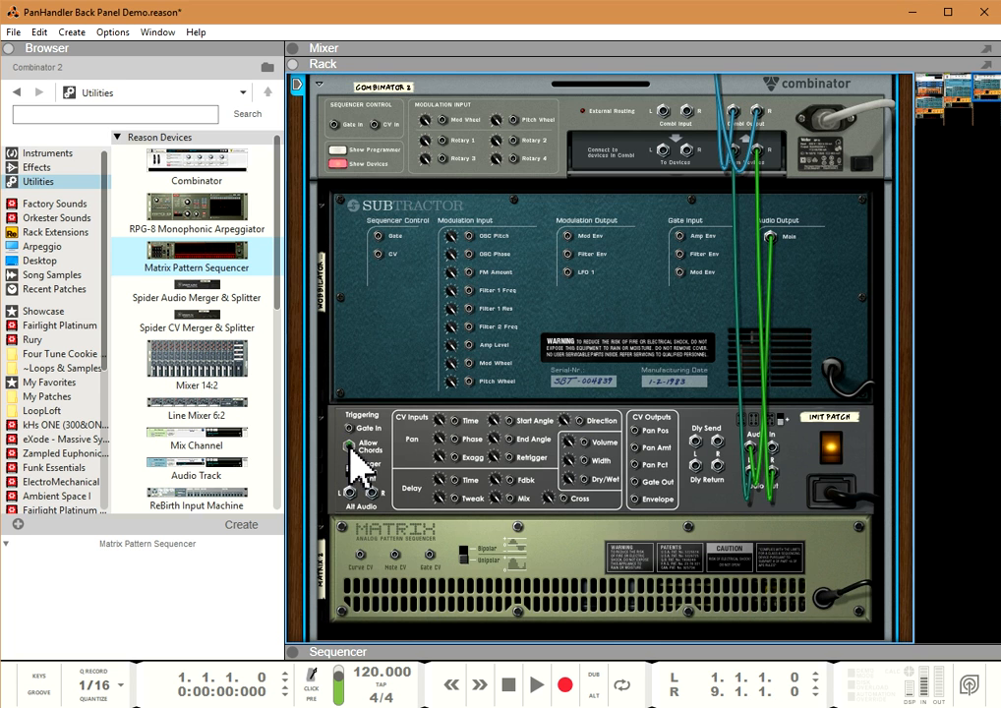
key(Tab)
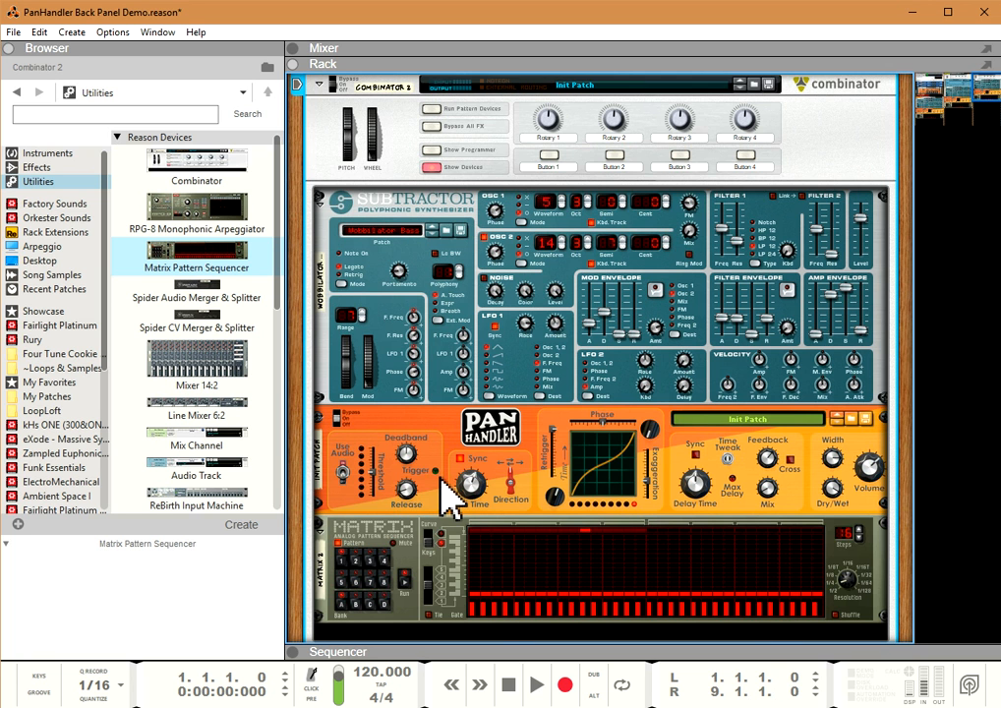
key(Tab)
click(348, 451)
key(Tab)
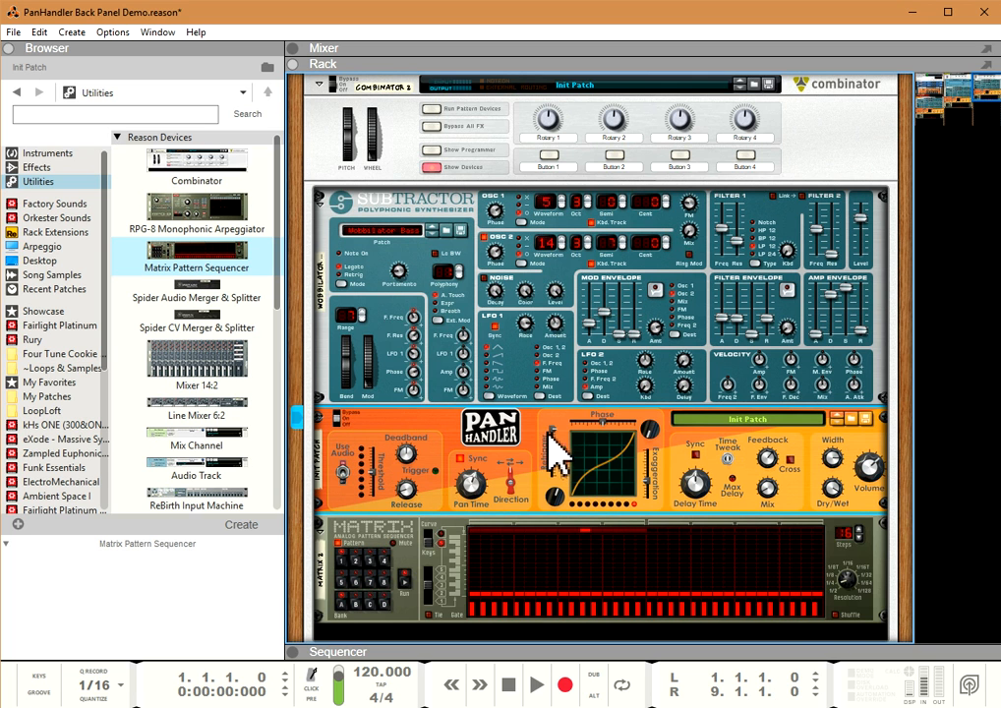
Try a Retrigger amount of 55% on PanHandler and return it to the maximum
drag(556, 432, 553, 458)
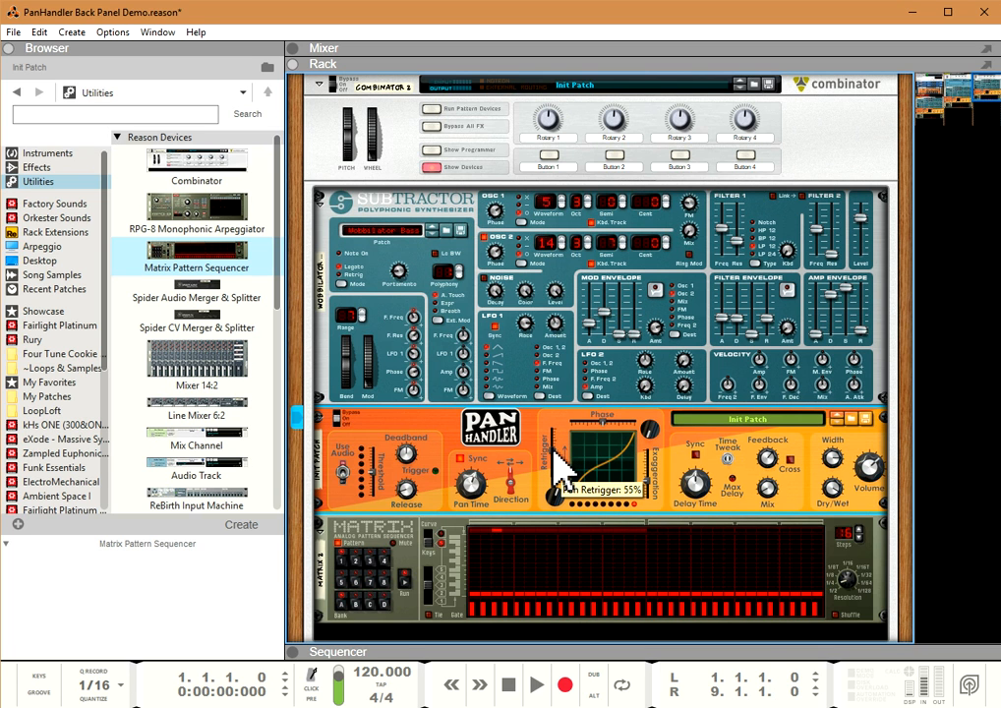
drag(552, 454, 553, 427)
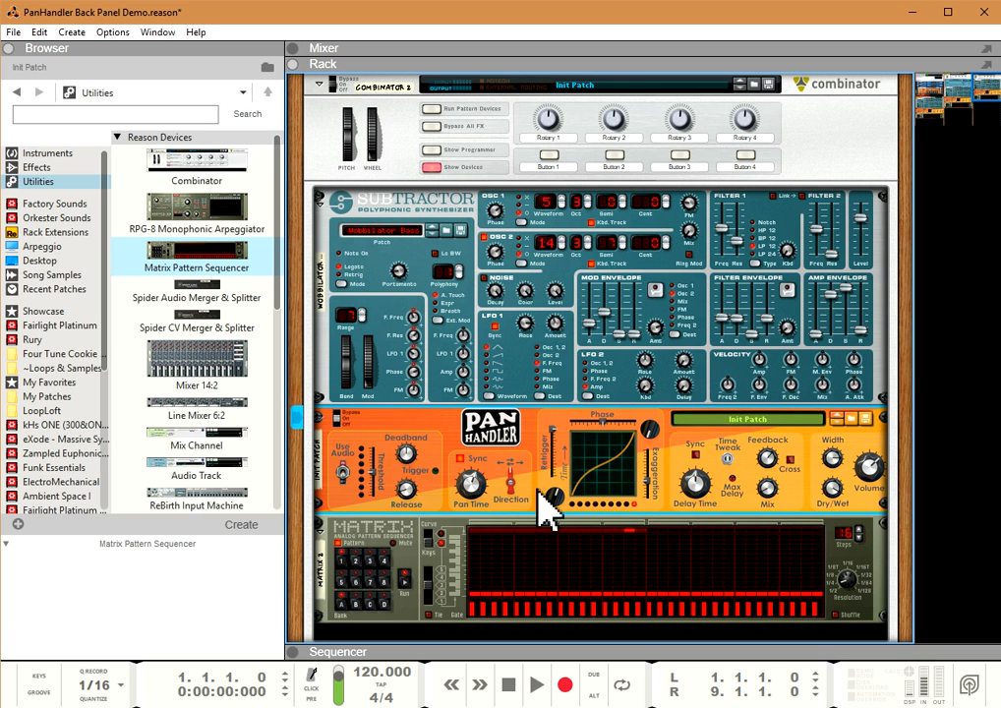
mouse_move(473, 486)
drag(473, 487, 473, 490)
Examine PanHandler's rear Trigger When Silent switch together with the front Use Audio and Threshold controls
key(Tab)
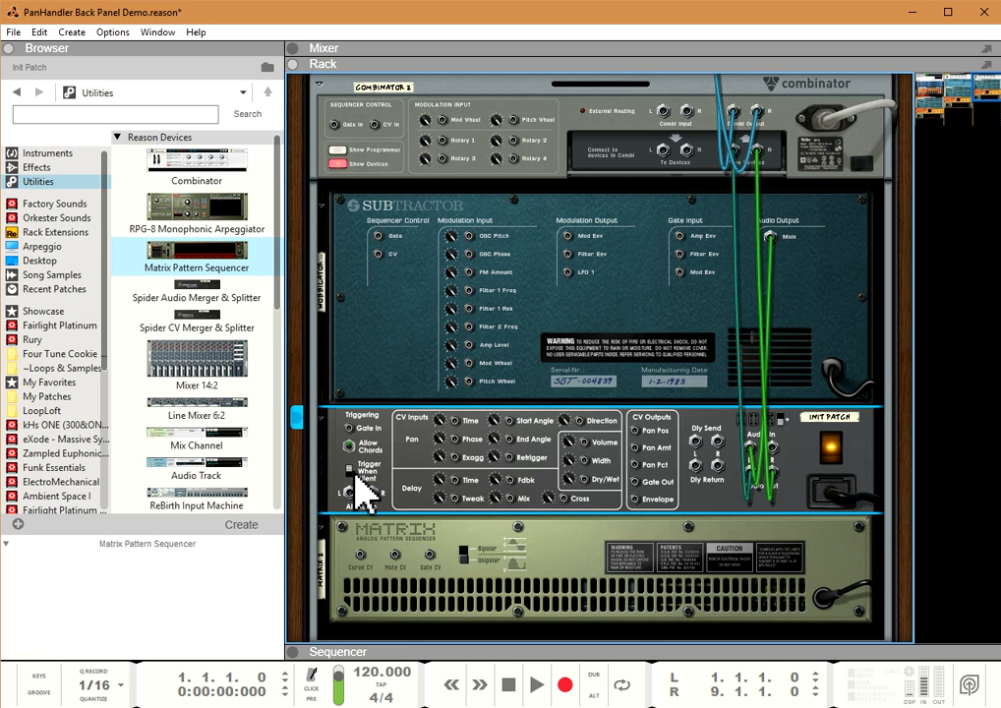
key(Tab)
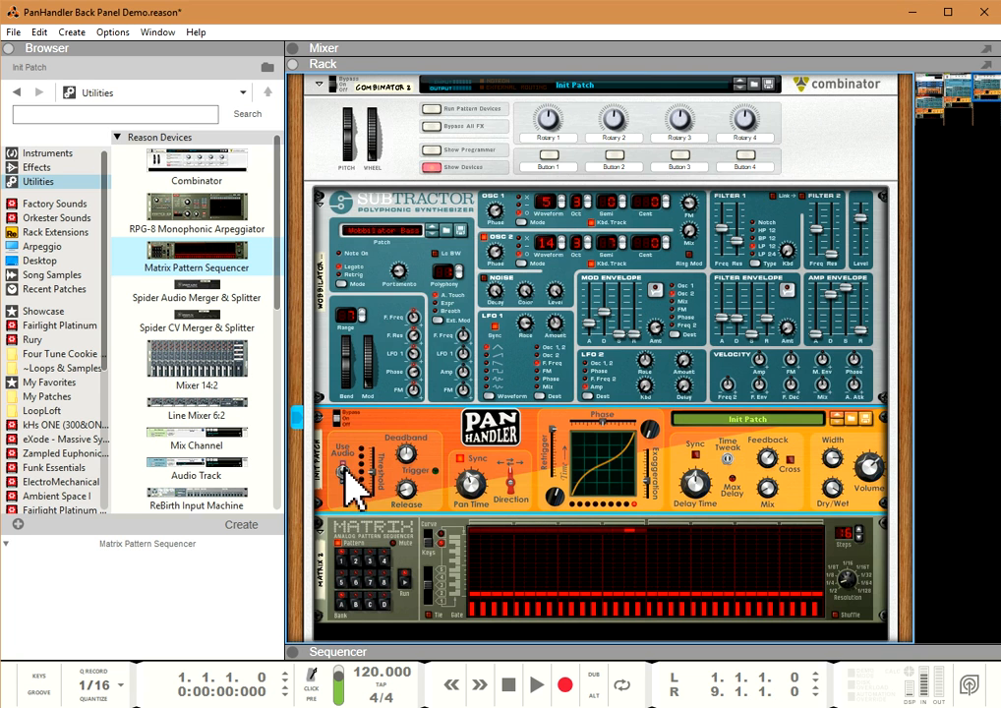
key(Tab)
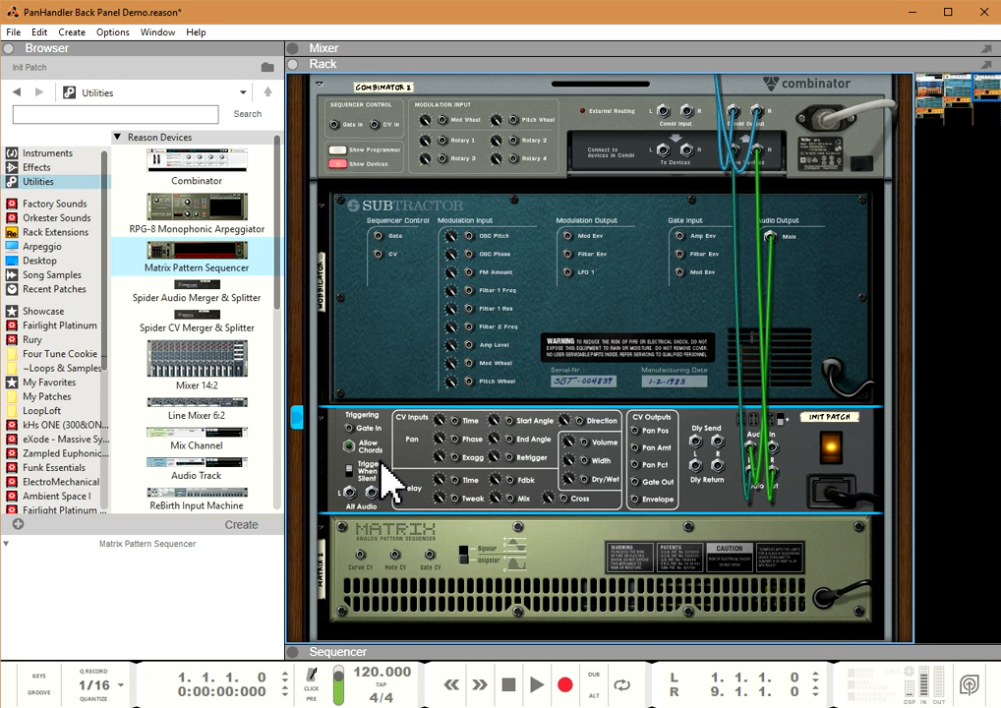
key(Tab)
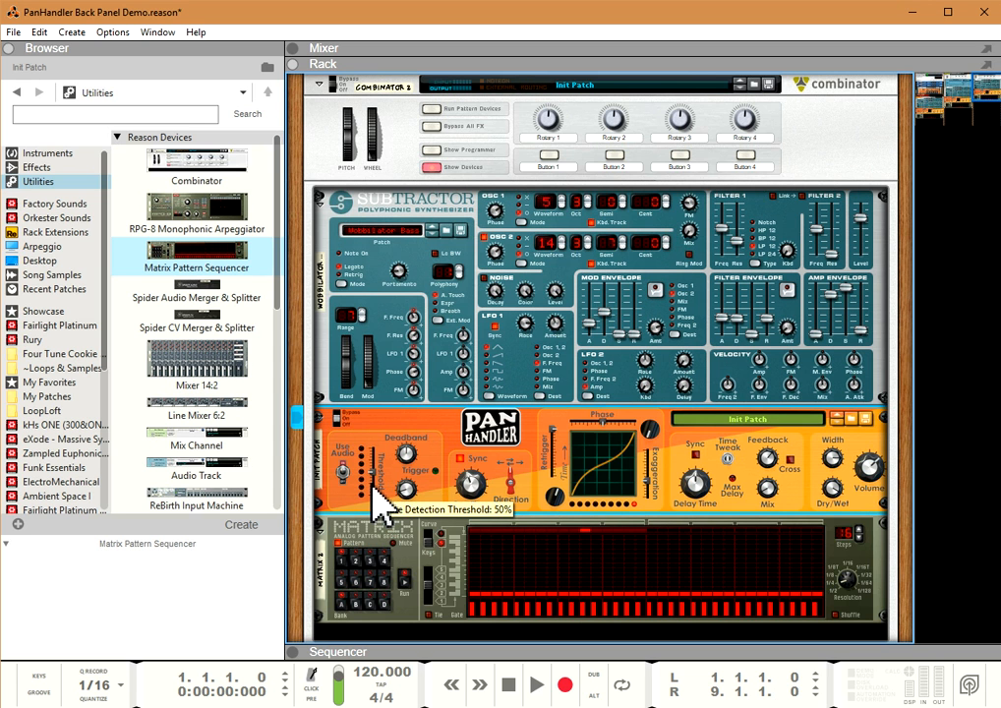
key(Tab)
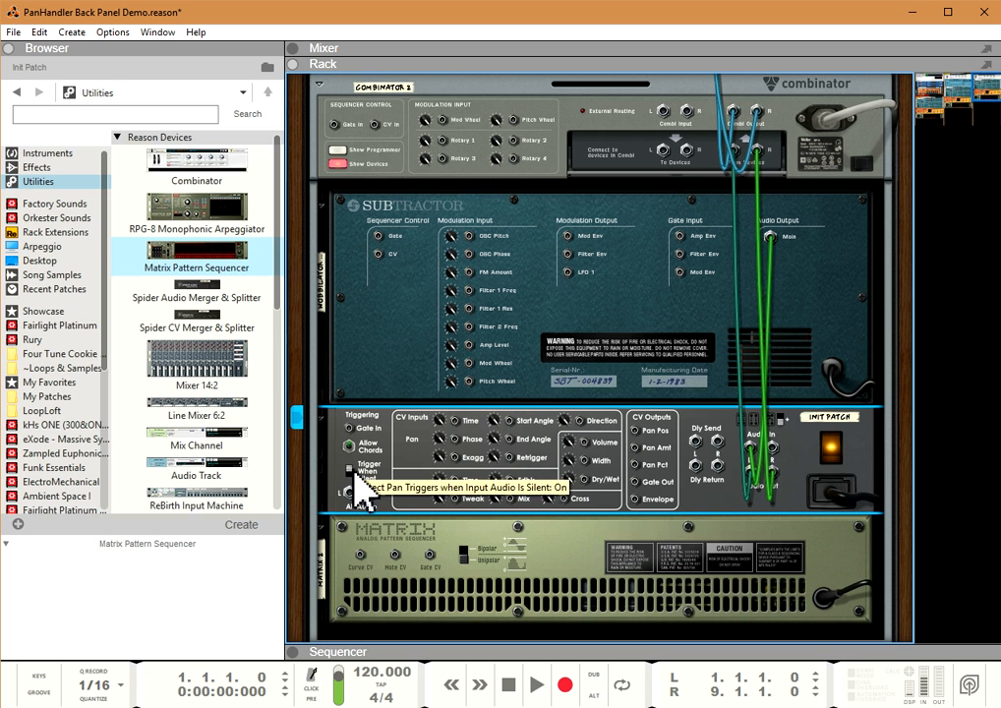
key(Tab)
Connect the Matrix's Gate CV output to PanHandler's Gate In inside the Combinator and return to the front view
key(Tab)
drag(430, 554, 351, 433)
key(Tab)
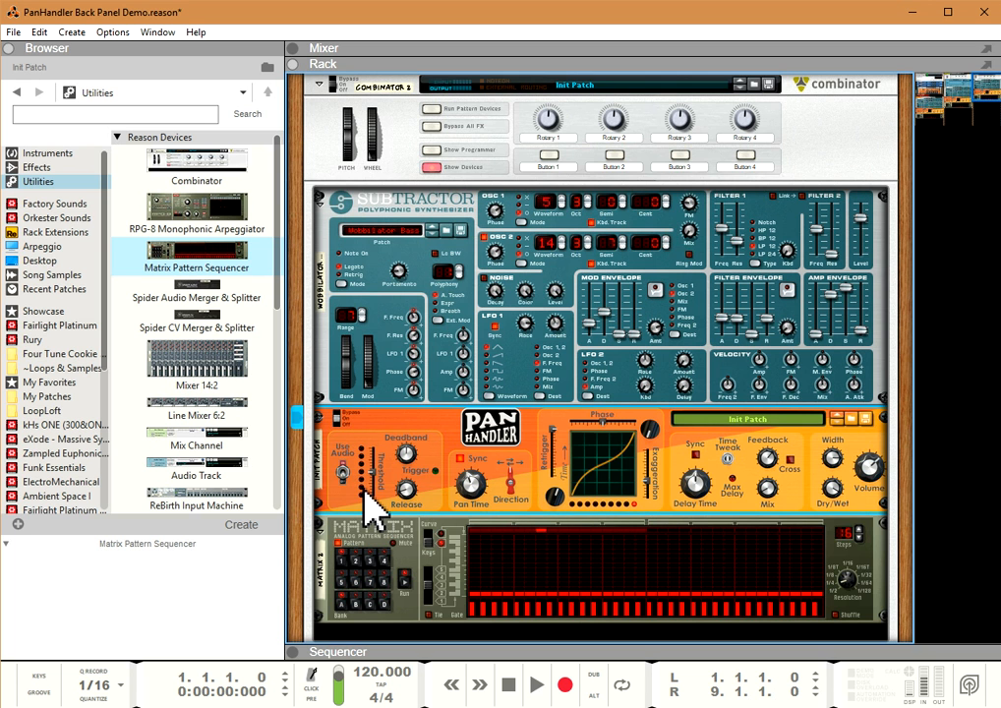
key(Tab)
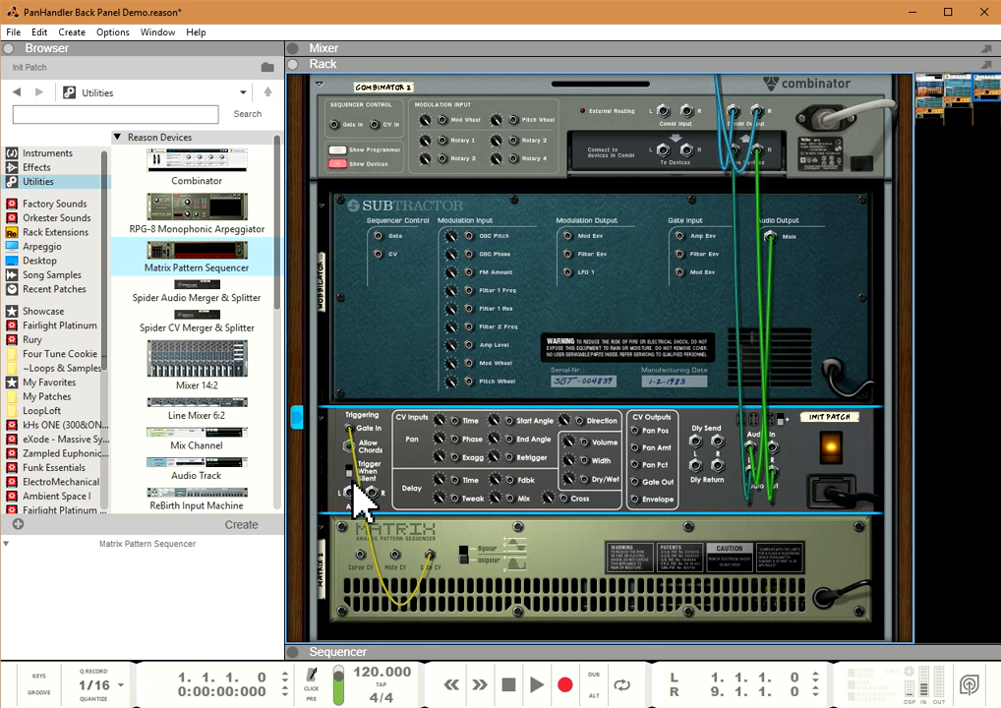
key(Tab)
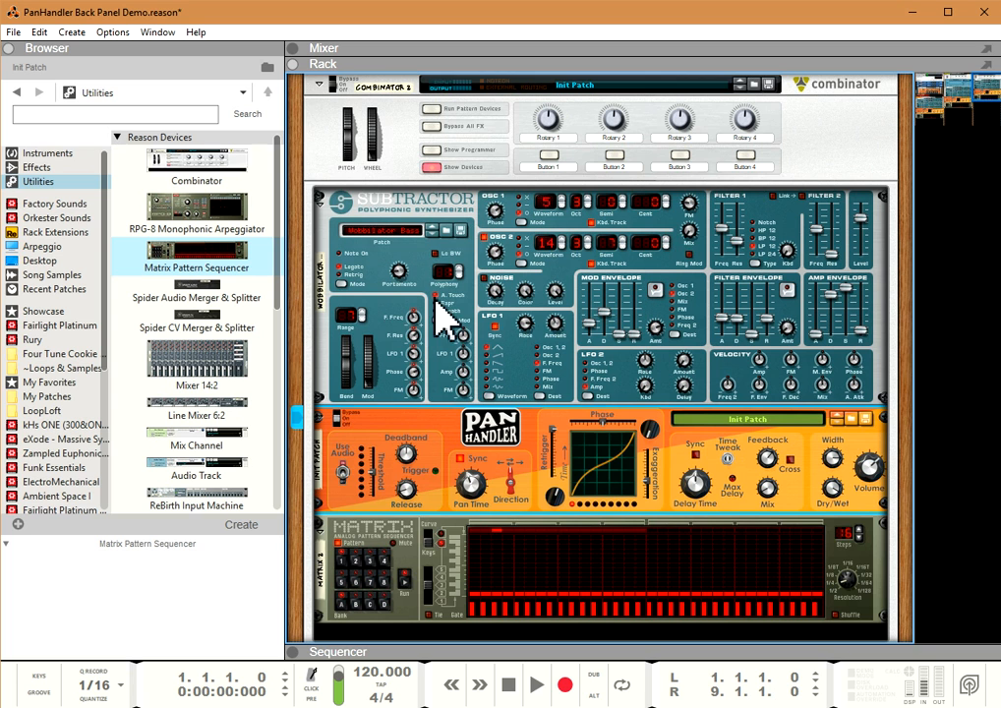
Try a Delay Time of 4.00 s on PanHandler with the Combinator selected and lower the knob again
click(314, 157)
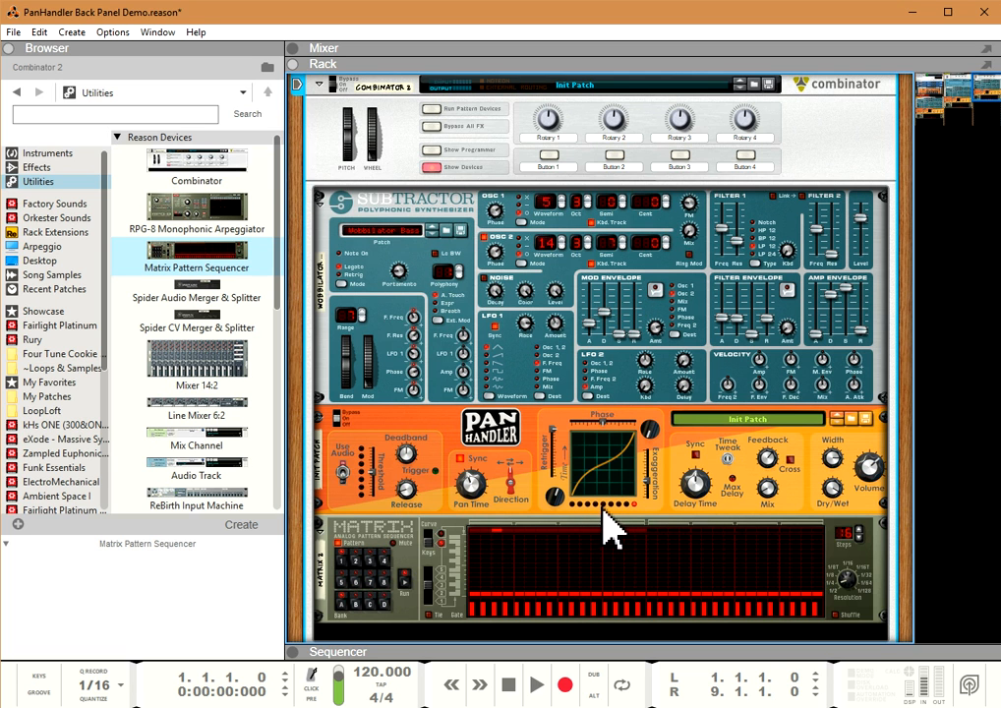
mouse_move(697, 488)
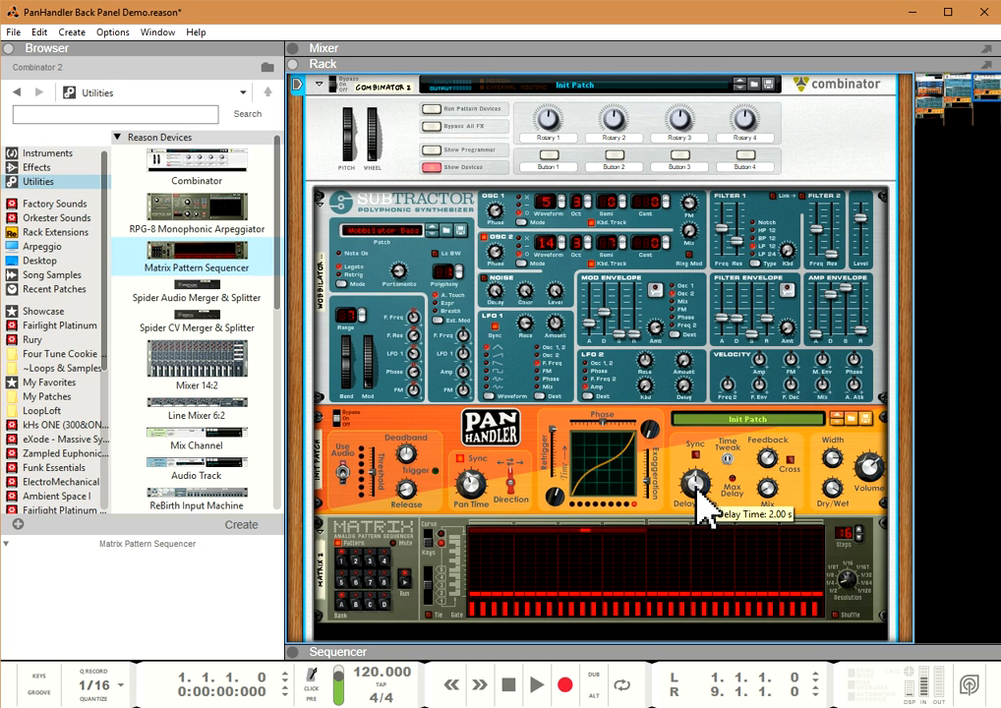
drag(700, 511, 699, 469)
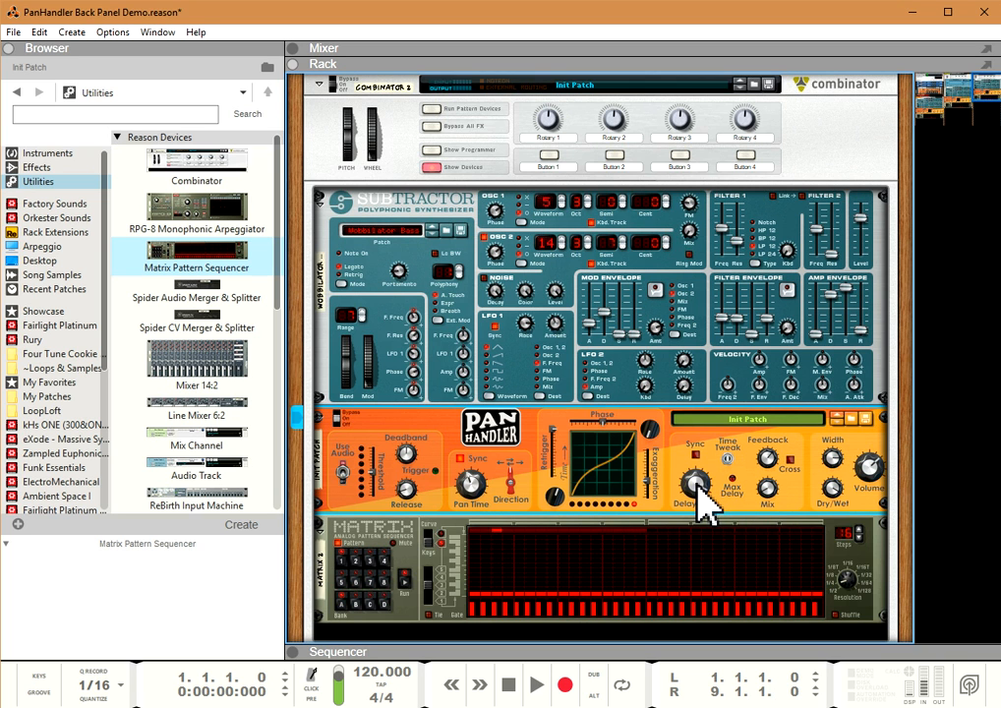
mouse_move(698, 489)
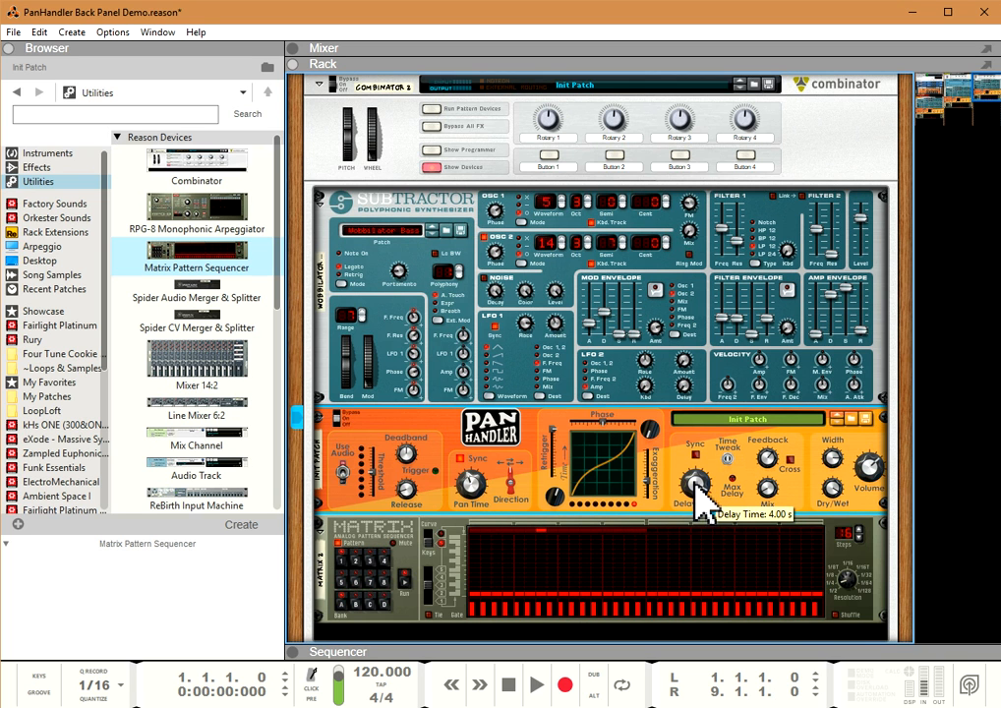
drag(694, 483, 677, 521)
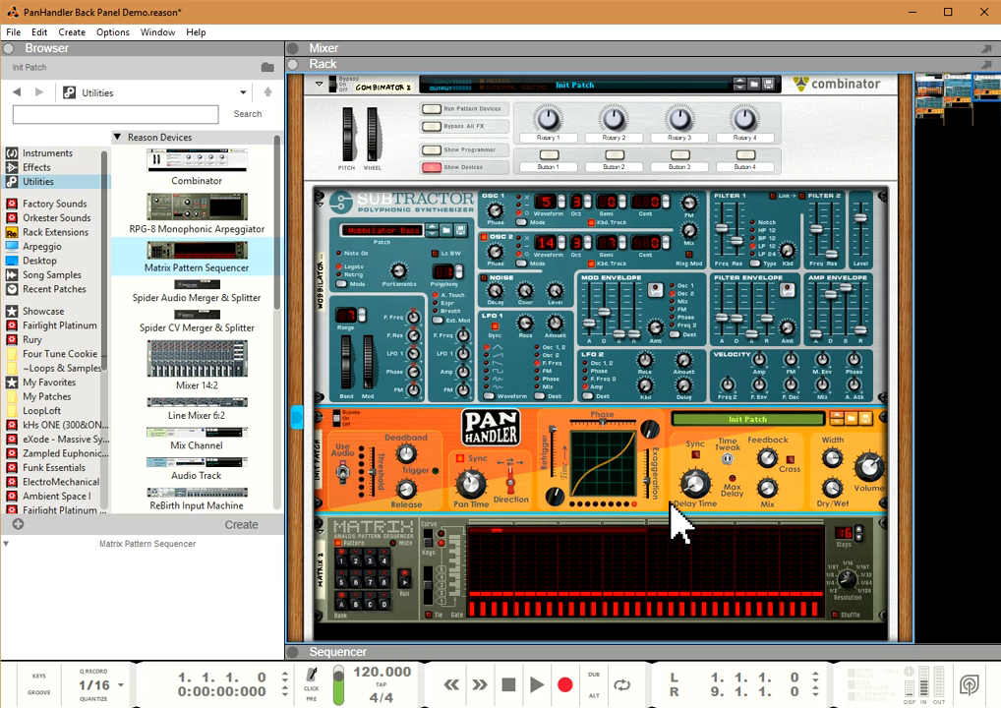
Examine PanHandler's rear triggering switches and audio connections alongside its front-panel controls
key(Tab)
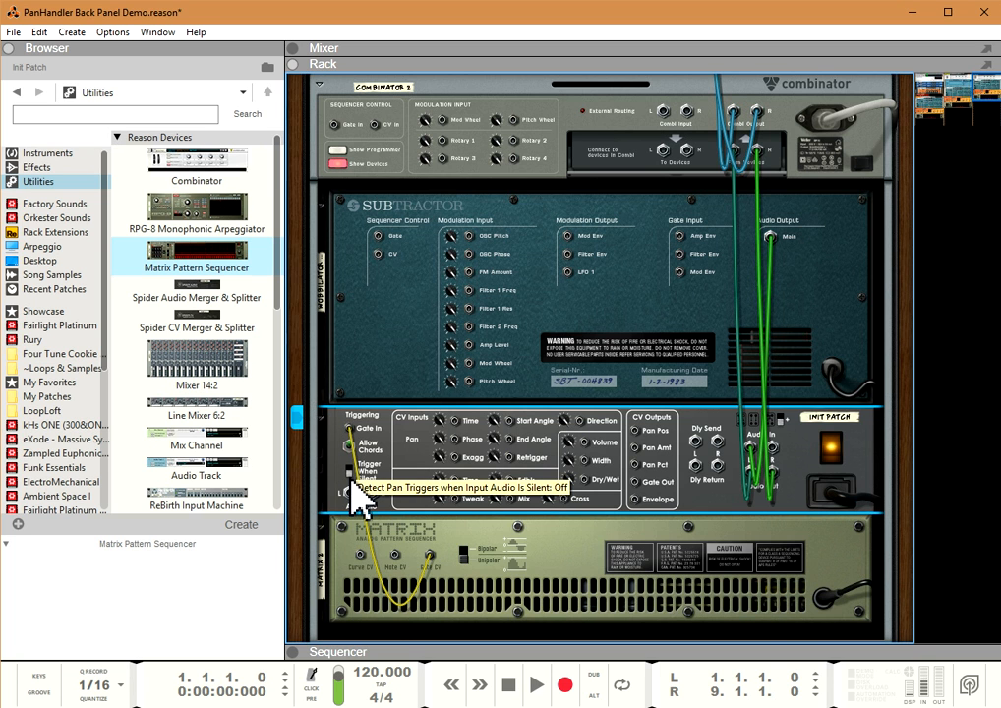
key(Tab)
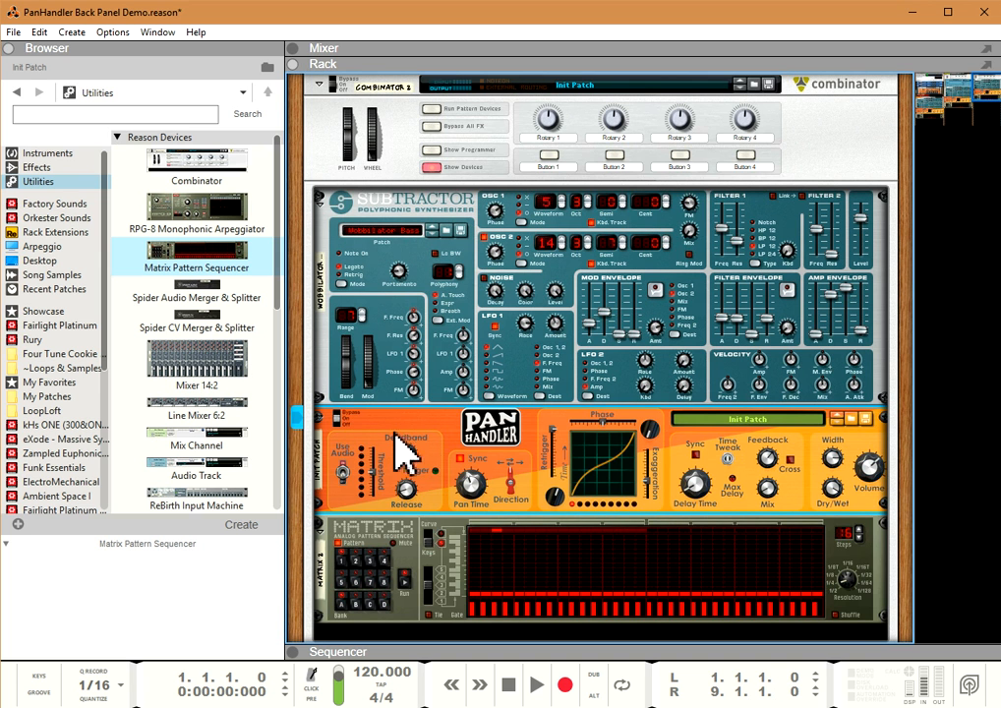
key(Tab)
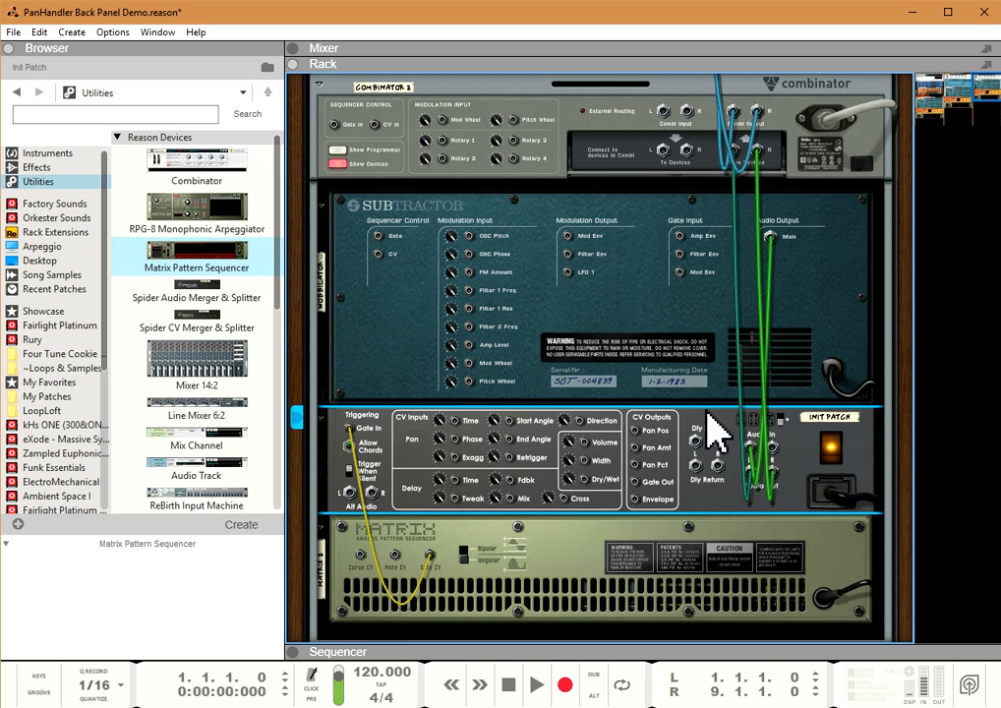
key(Tab)
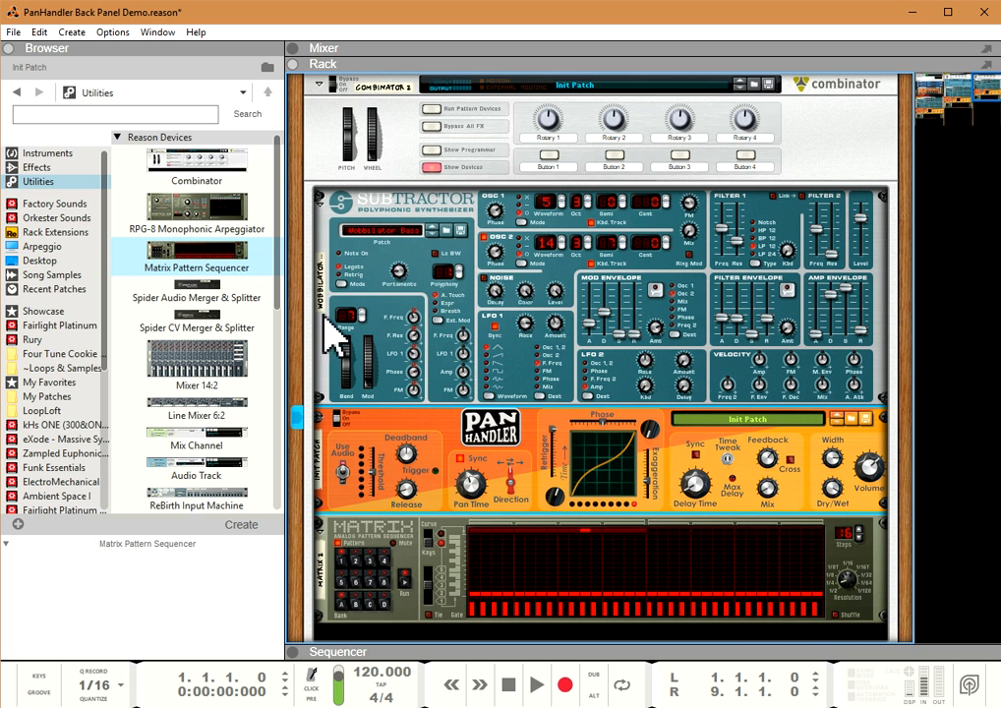
Add a Redrum Drum Computer below the Combinator and run its pattern with a drum 1 hit on step 1
click(29, 153)
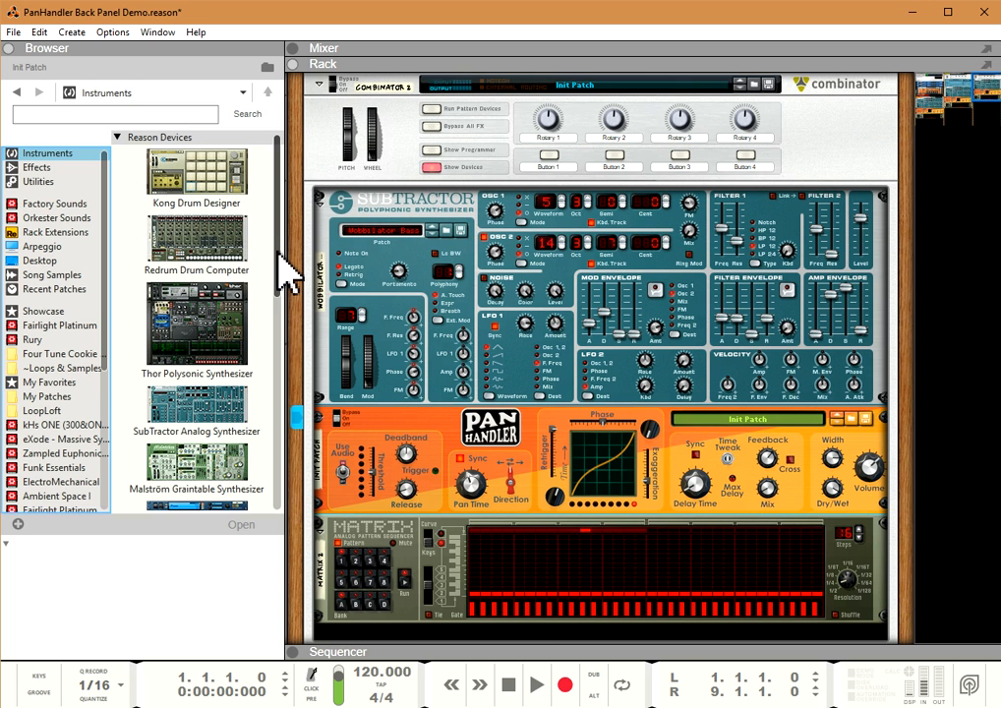
click(207, 259)
drag(206, 257, 625, 580)
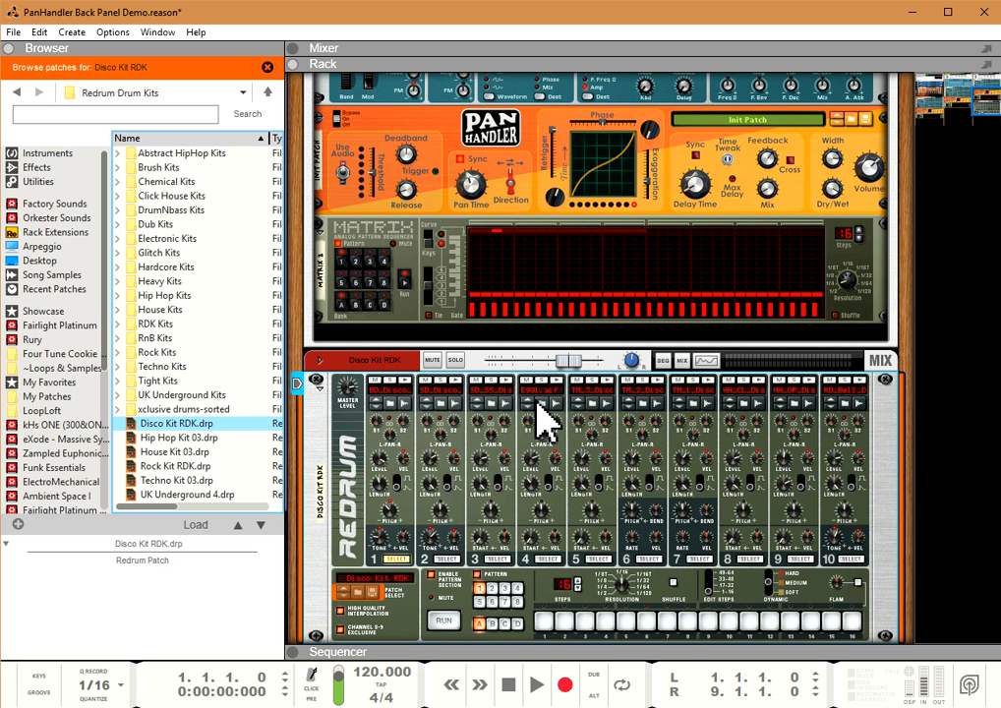
click(542, 621)
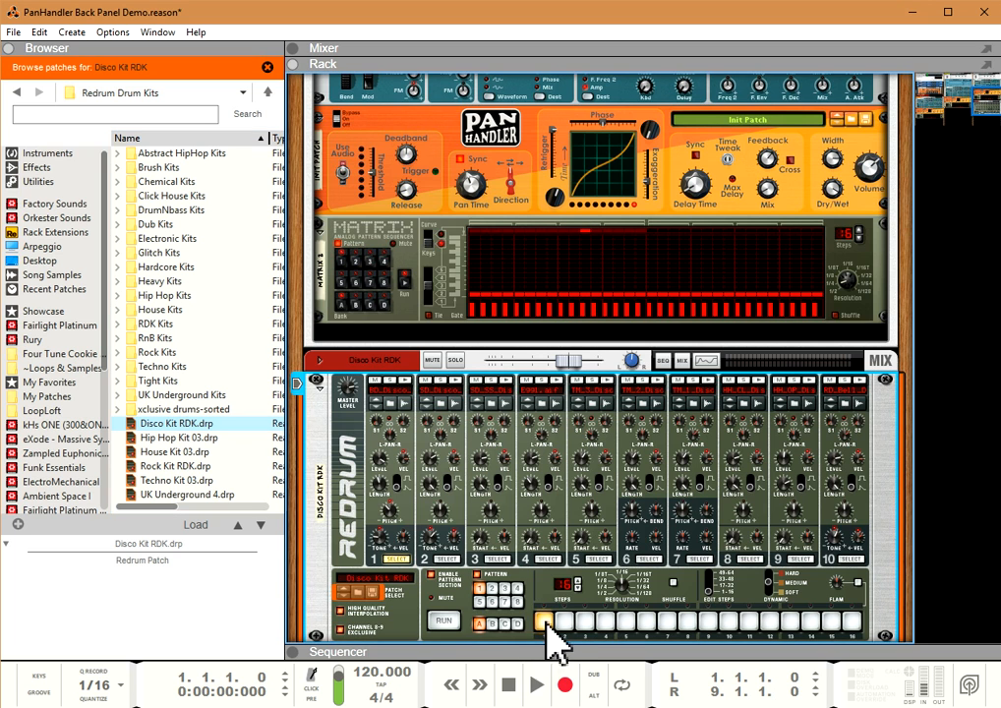
click(446, 622)
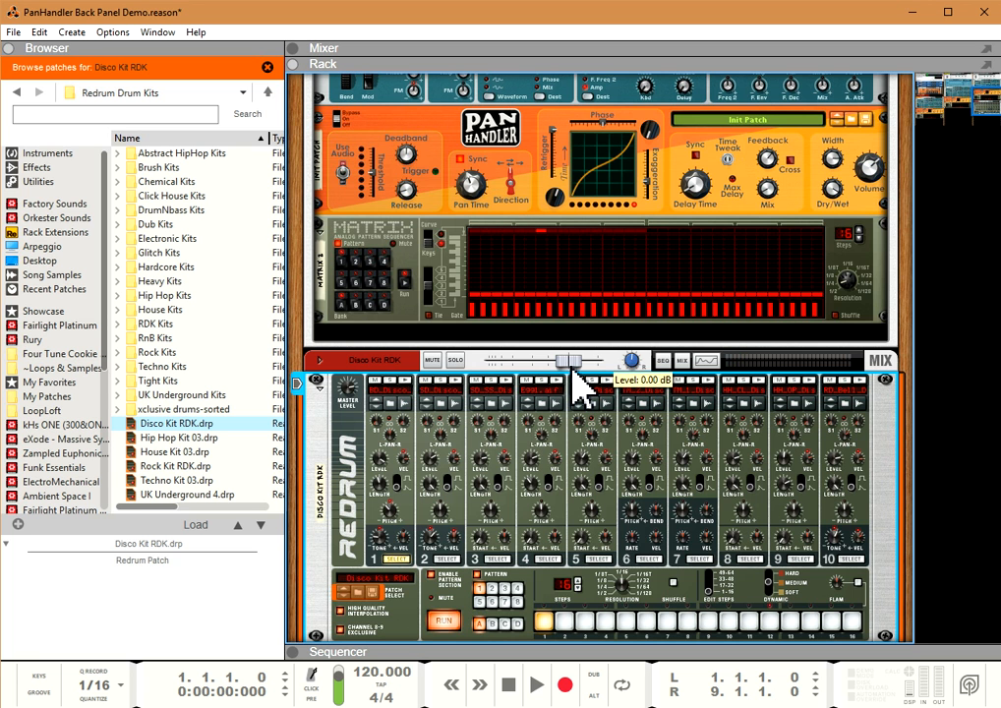
Reroute Redrum's right stereo output to PanHandler's left Alt Audio input and return to the front of the rack
key(Tab)
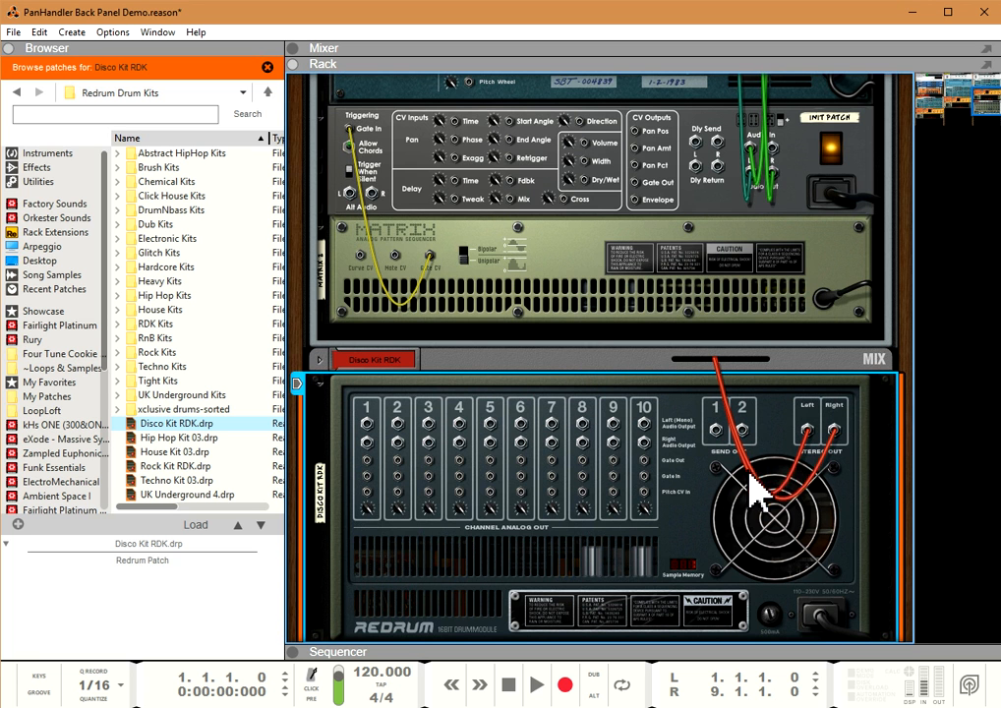
drag(835, 430, 359, 210)
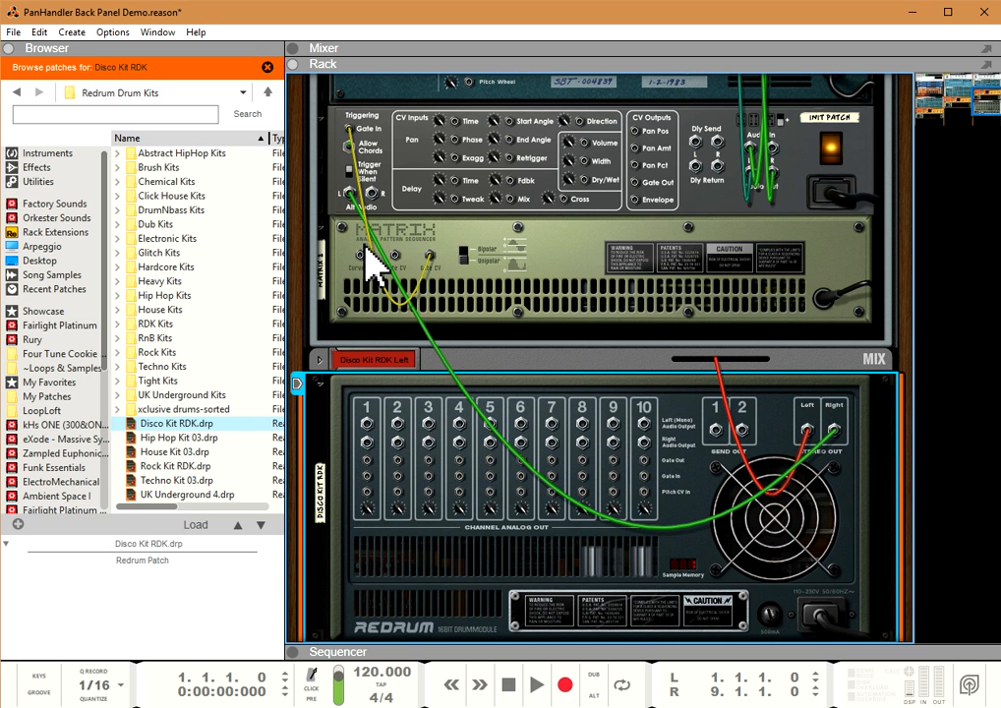
key(Tab)
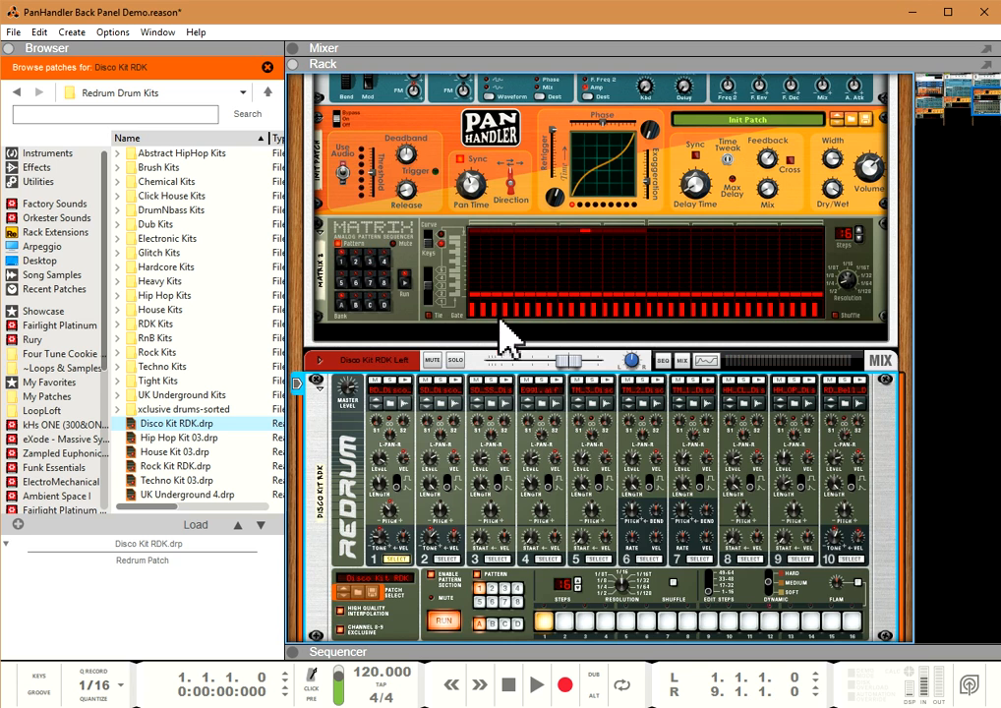
Select the Combinator above Redrum as the device that receives keyboard input
scroll(506, 335, up, 3)
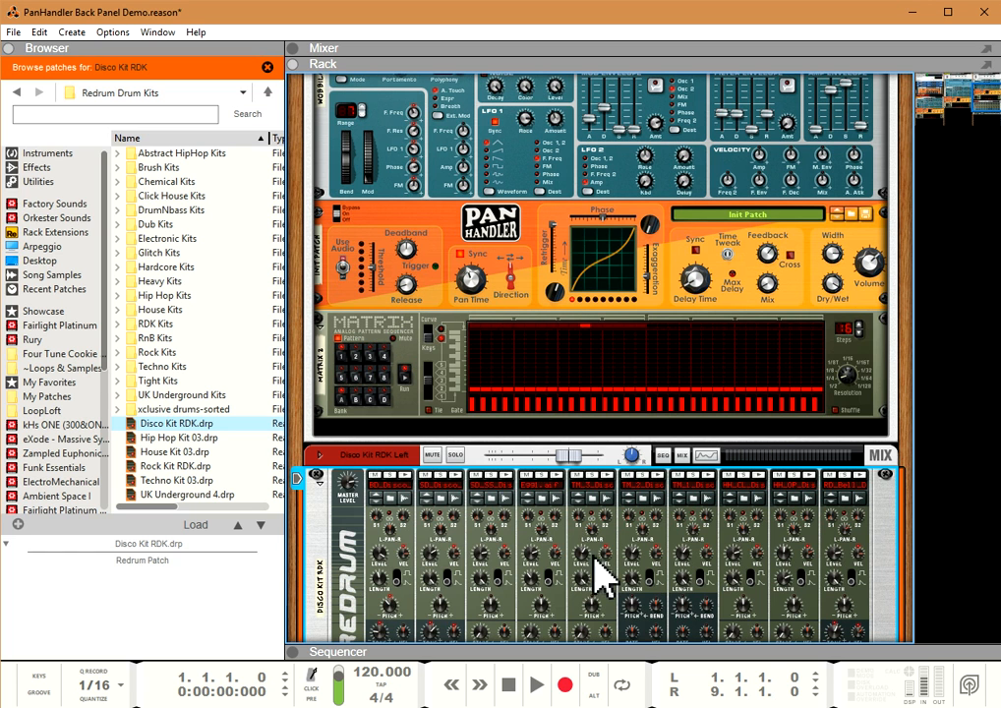
scroll(349, 264, up, 3)
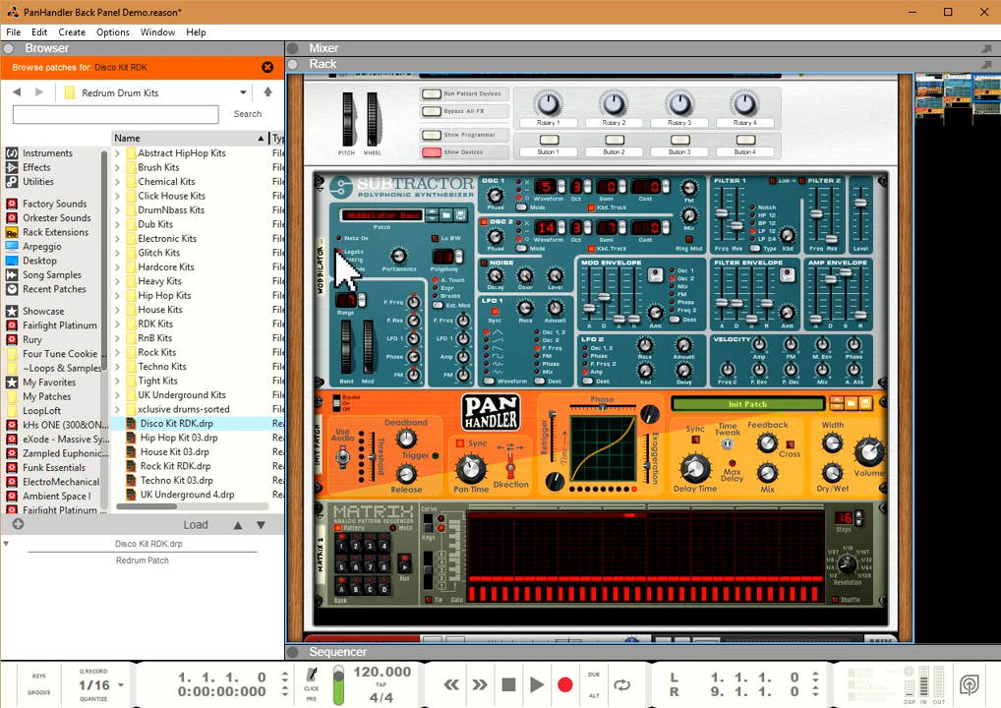
click(317, 148)
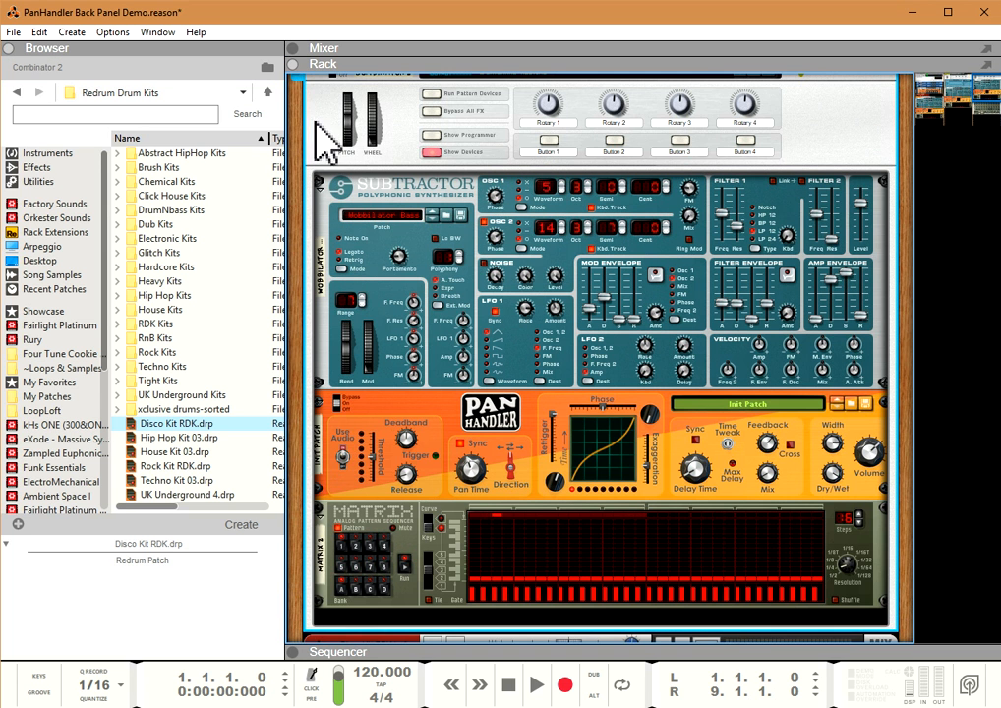
scroll(315, 124, up, 1)
click(298, 108)
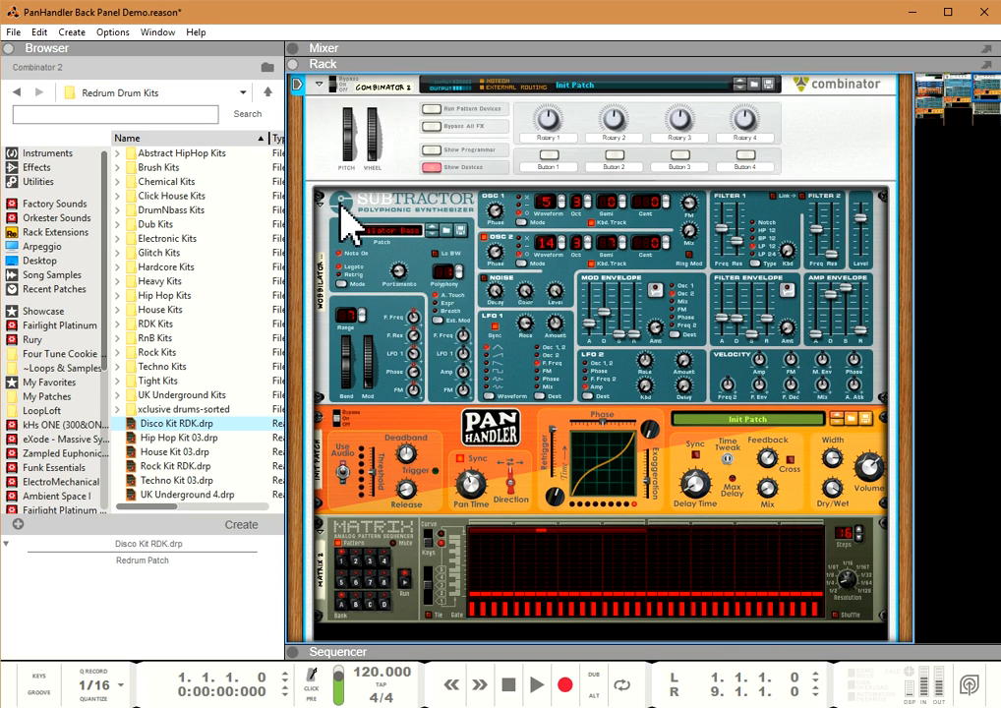
Add Redrum drum 1 hits on steps 5 and 13 and stop the running pattern
scroll(413, 385, down, 3)
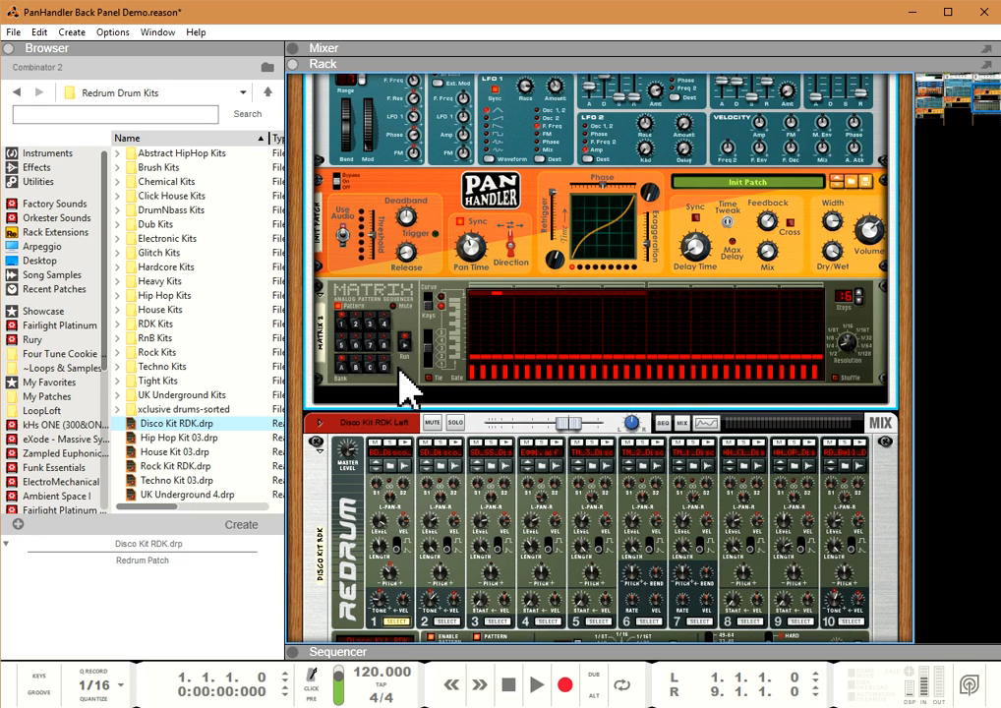
scroll(430, 486, down, 2)
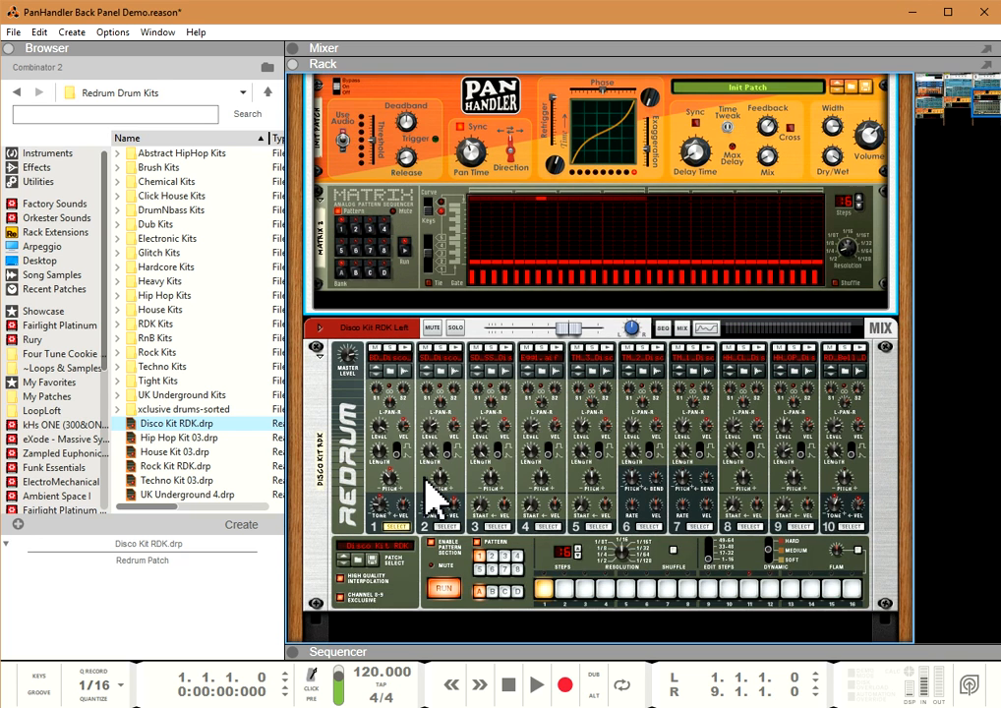
click(625, 588)
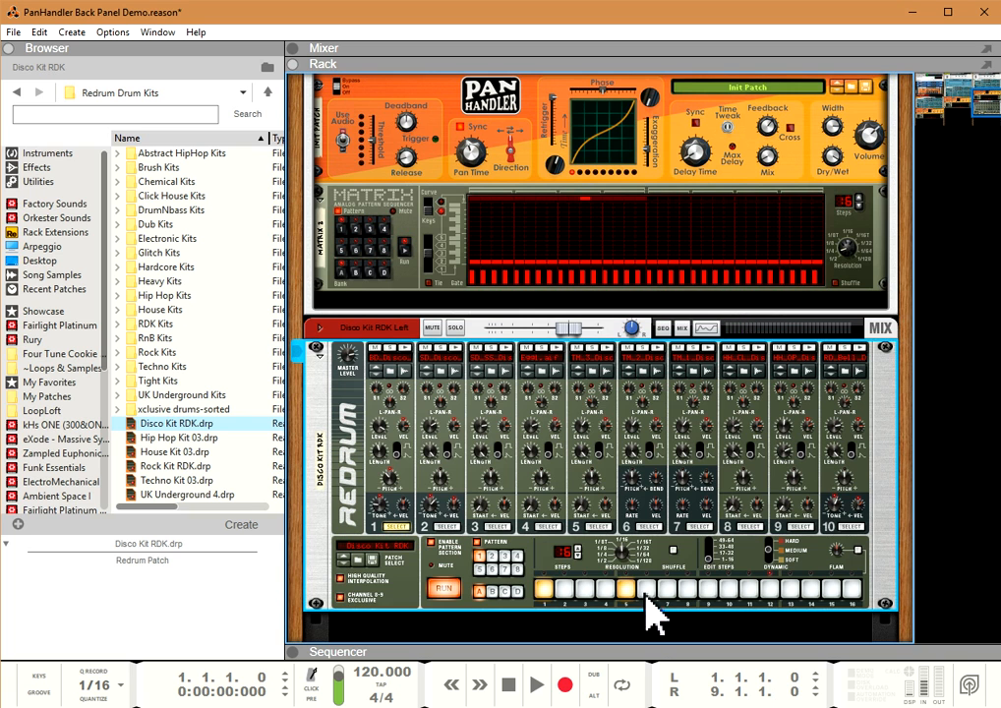
click(789, 588)
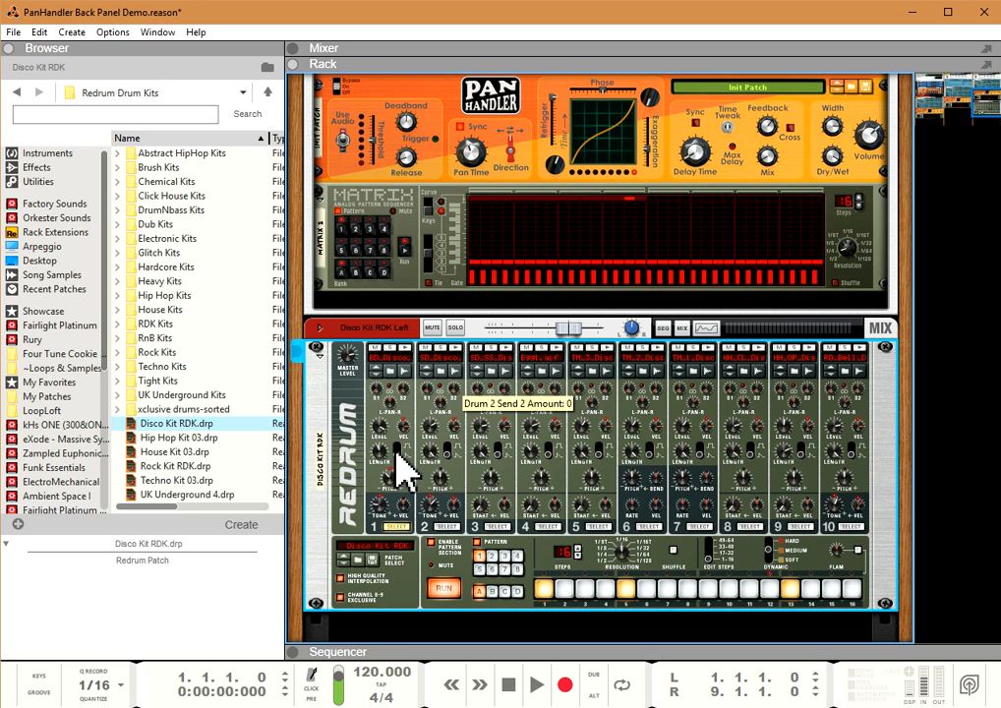
click(445, 589)
Disconnect the Redrum cable from PanHandler's left Alt Audio input and return to the front of the rack
scroll(494, 585, up, 6)
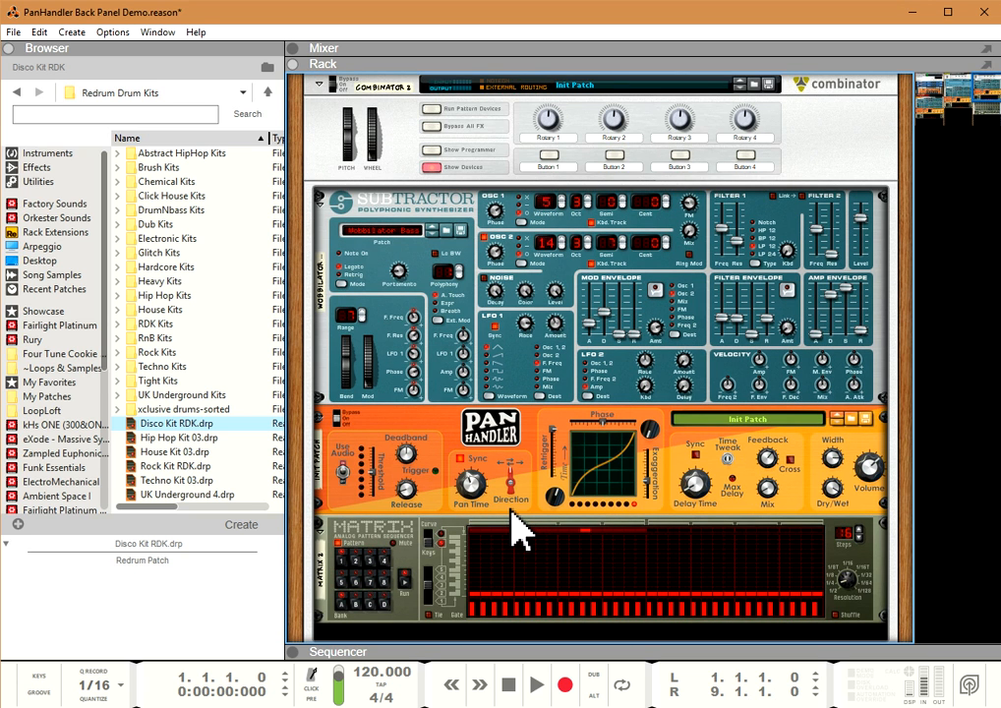
scroll(518, 531, down, 3)
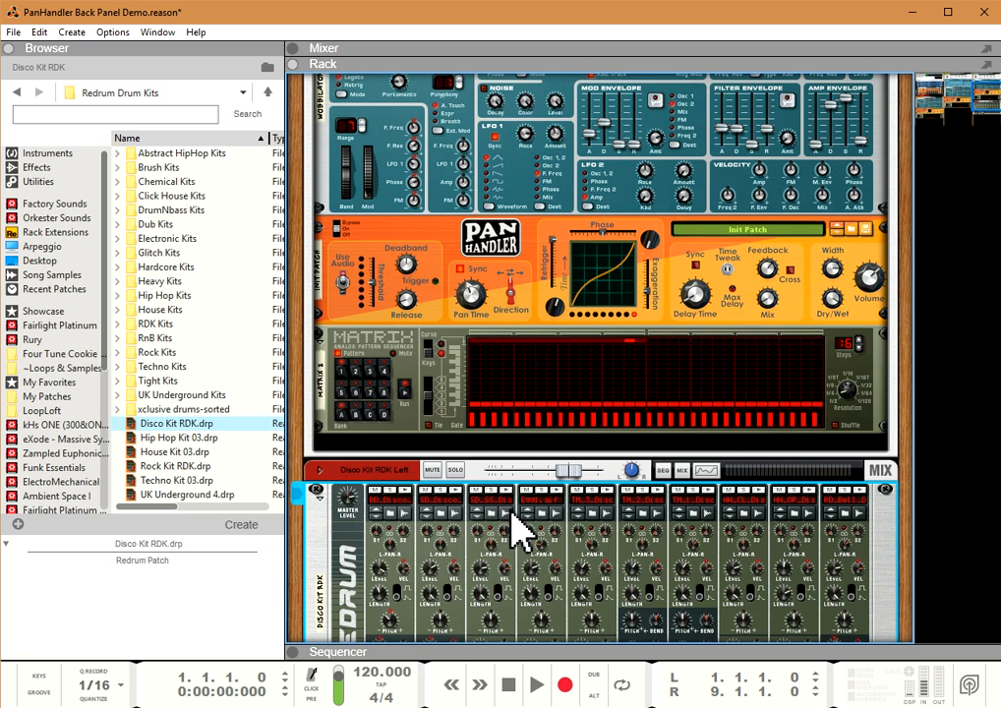
scroll(506, 552, up, 2)
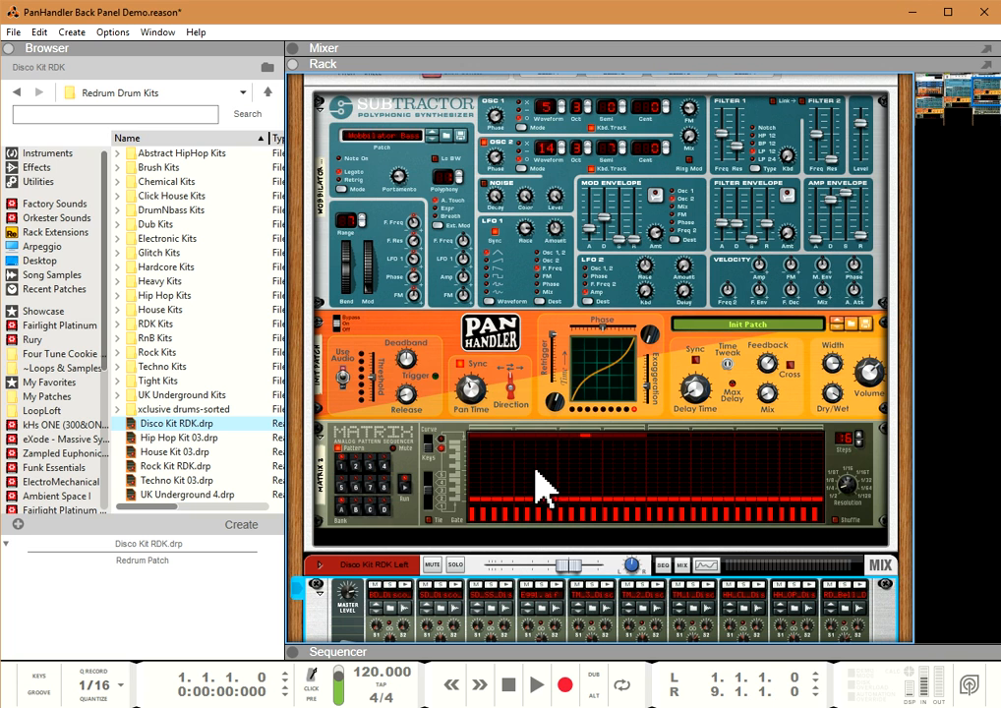
click(445, 324)
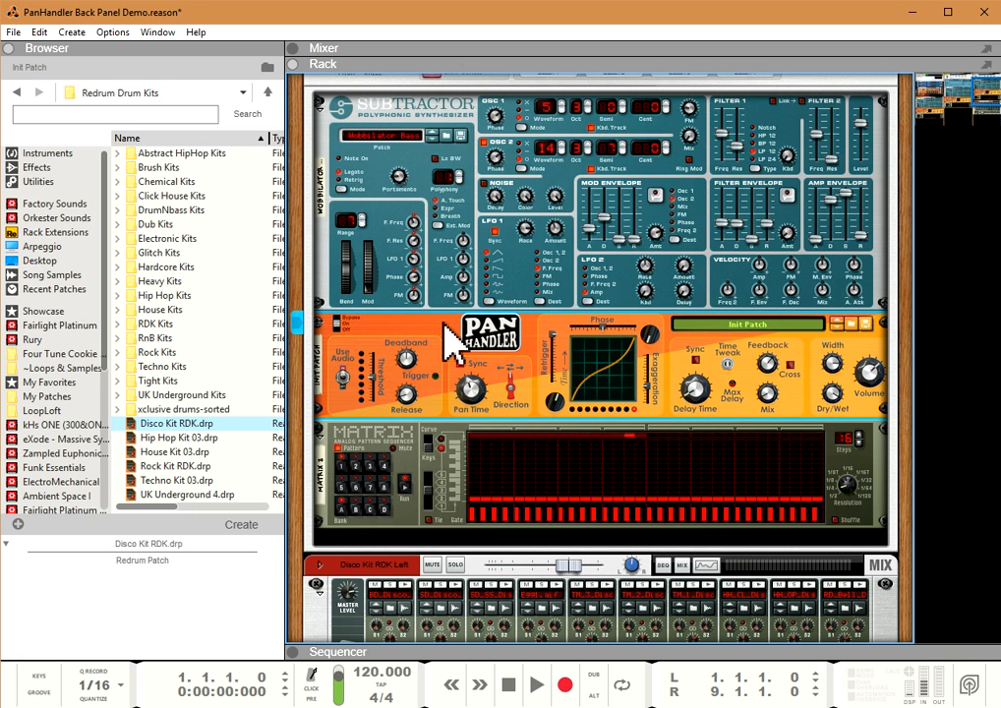
key(Tab)
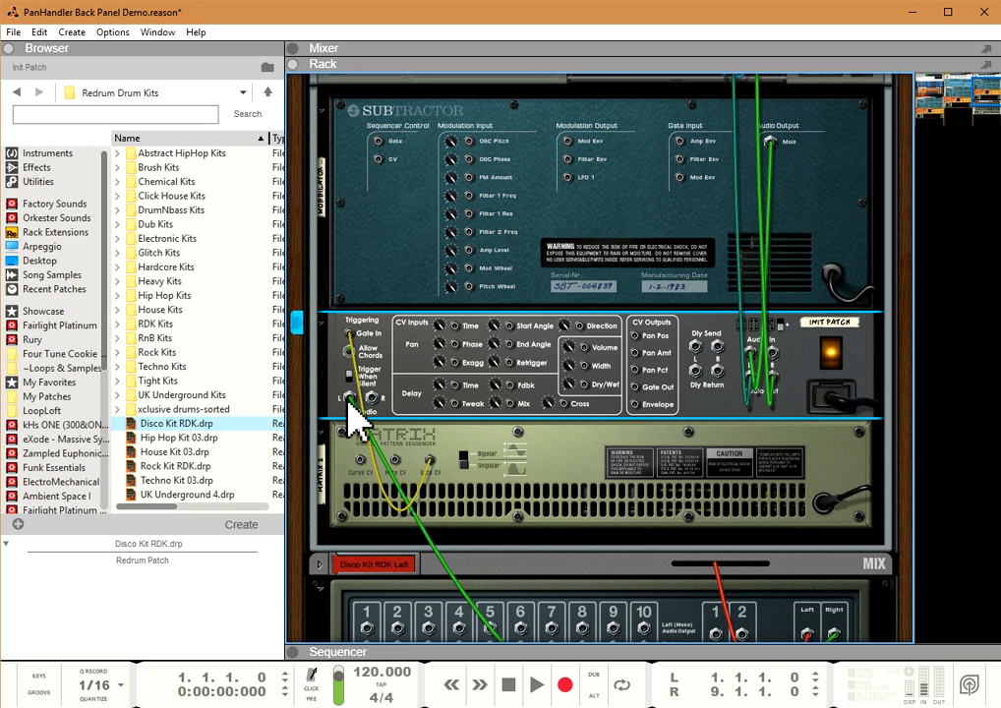
drag(351, 396, 458, 462)
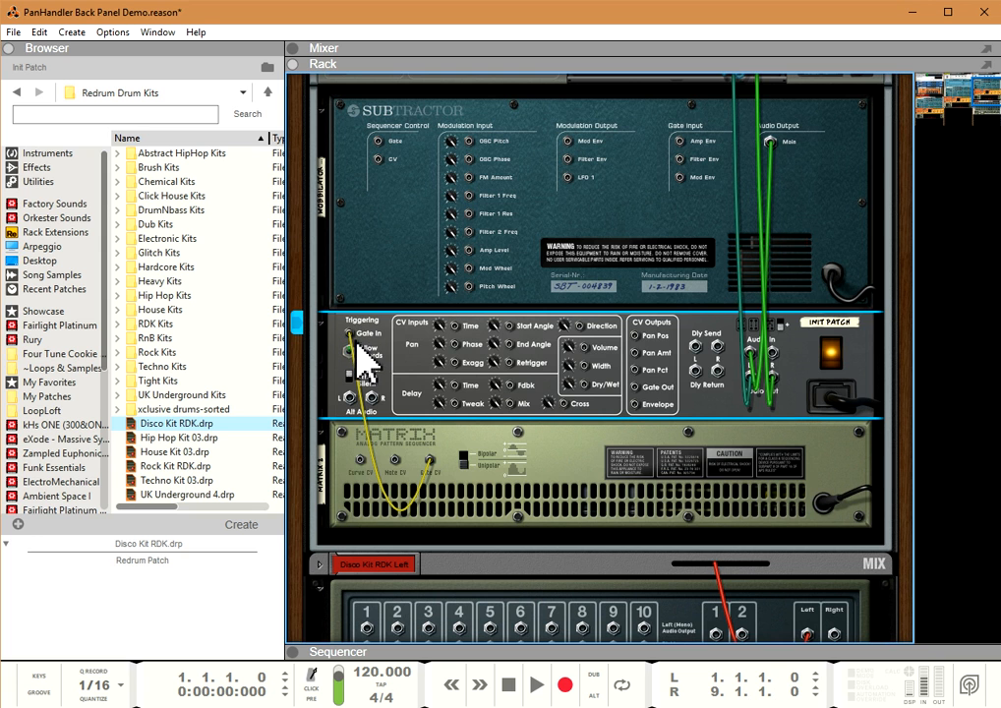
key(Tab)
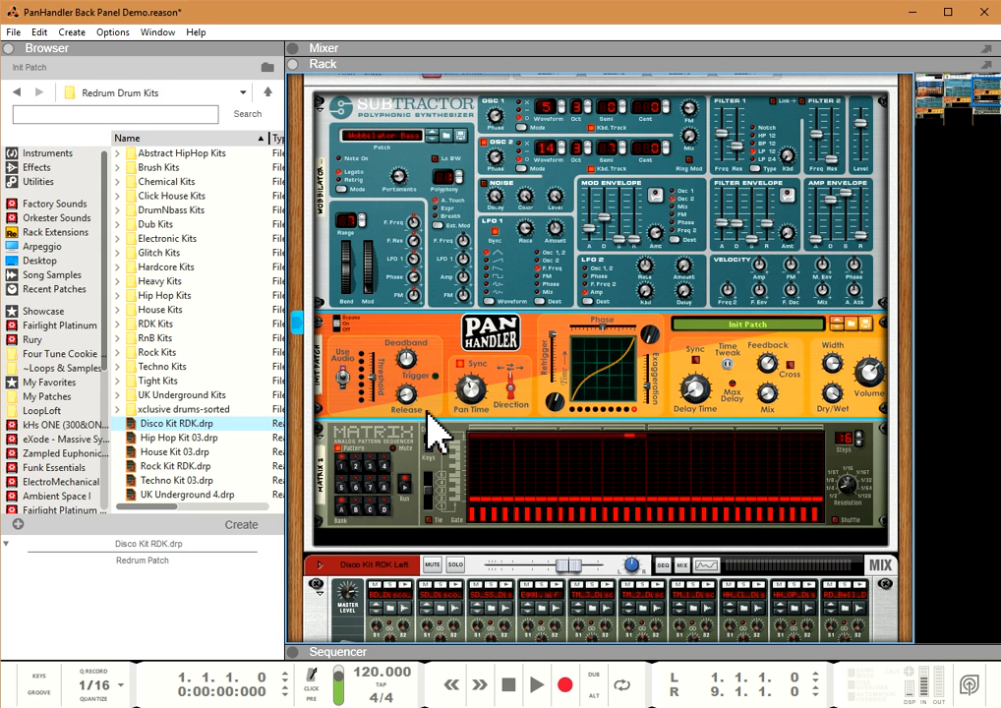
Add a pongasoft CVA-7 CV Analyzer between the Combinator and Redrum and show the rear of the rack
click(36, 183)
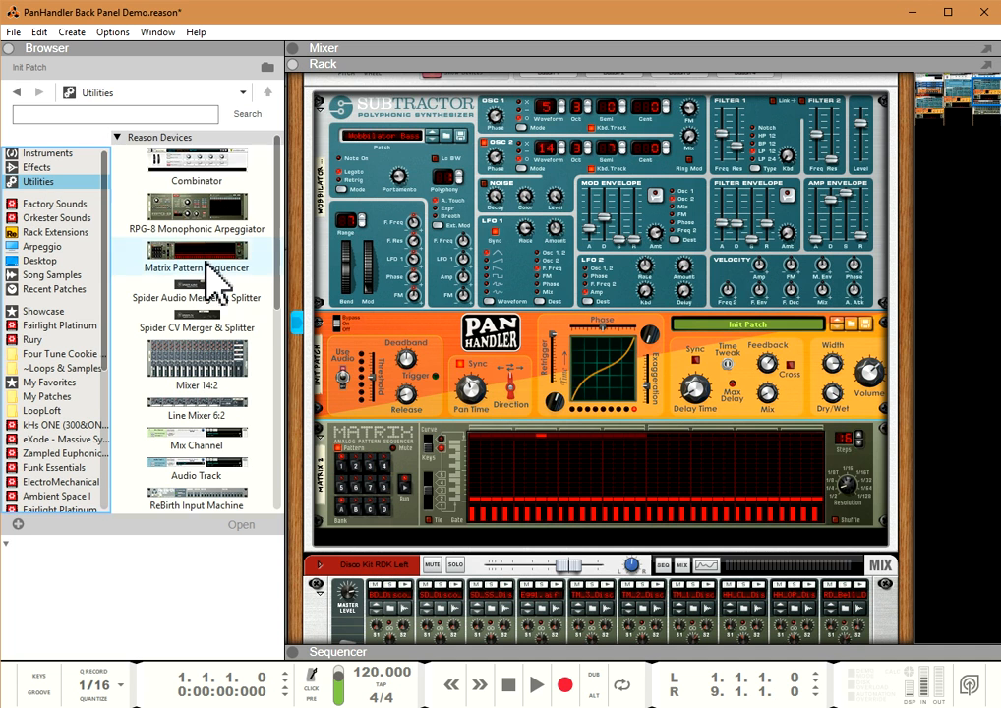
scroll(202, 264, down, 5)
scroll(214, 284, down, 5)
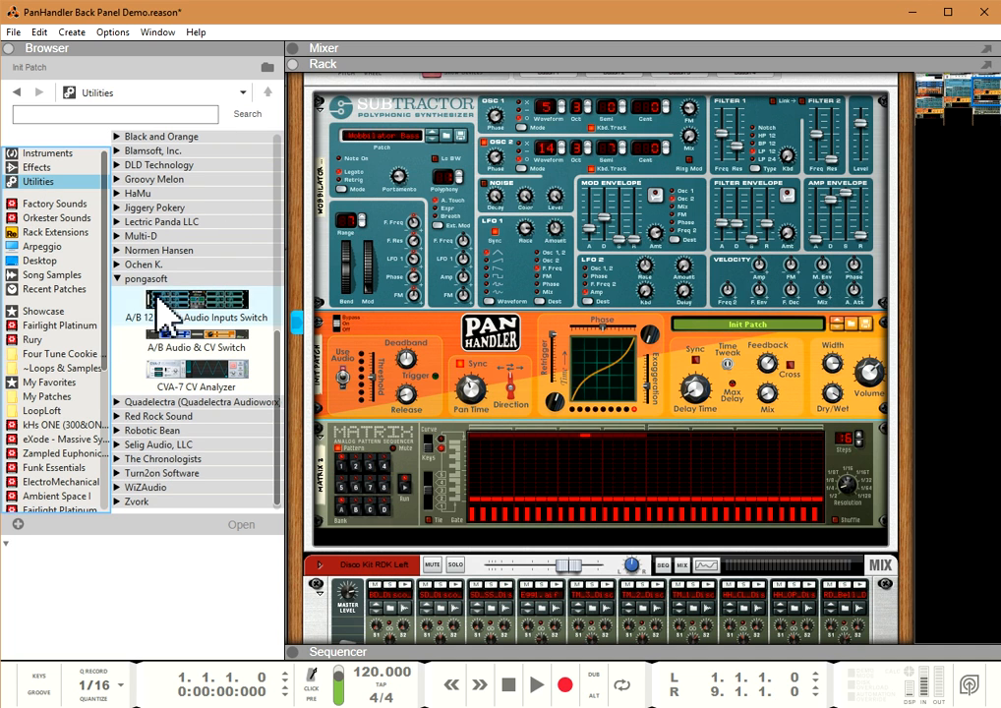
drag(167, 373, 513, 554)
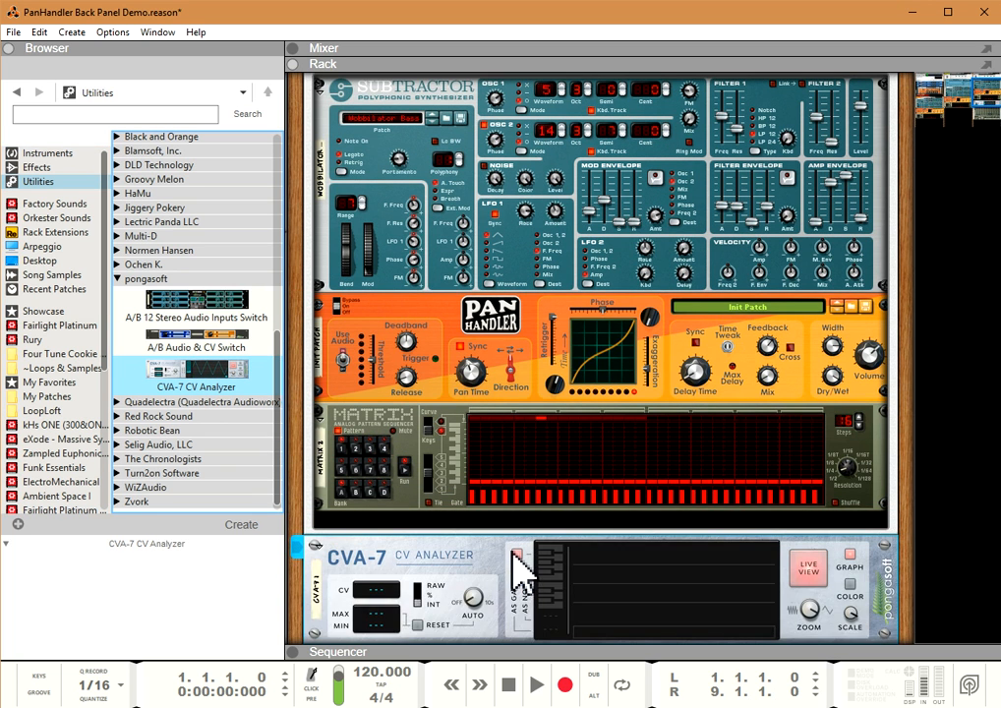
key(Tab)
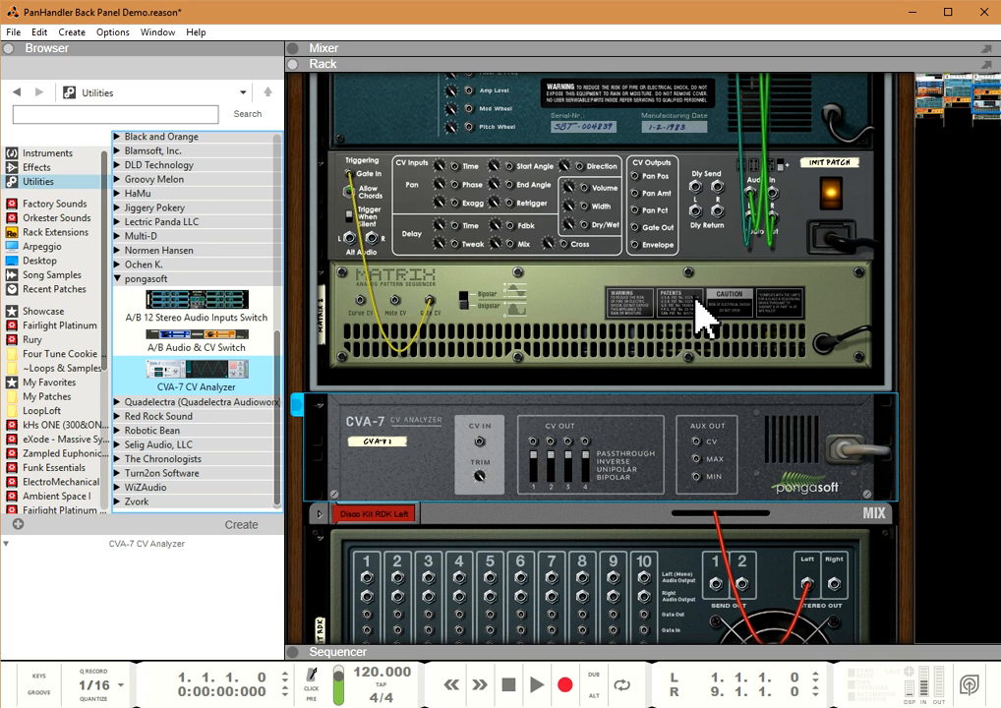
Connect PanHandler's Gate Out to the CVA-7's CV In and zoom out the analyzer's graph
drag(635, 234, 512, 435)
key(Tab)
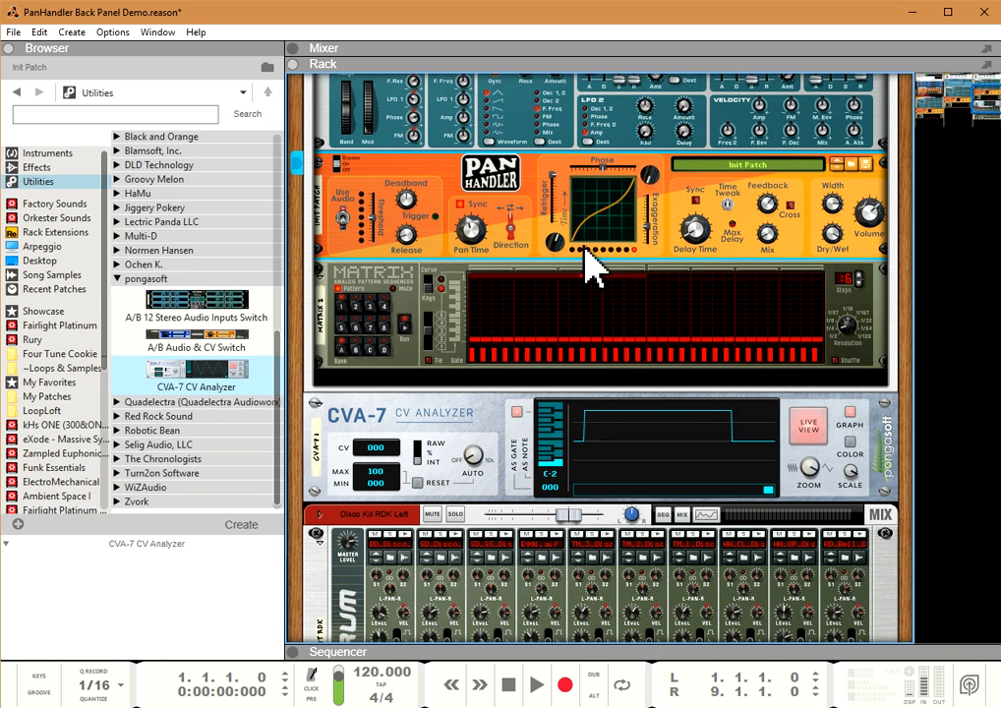
key(Tab)
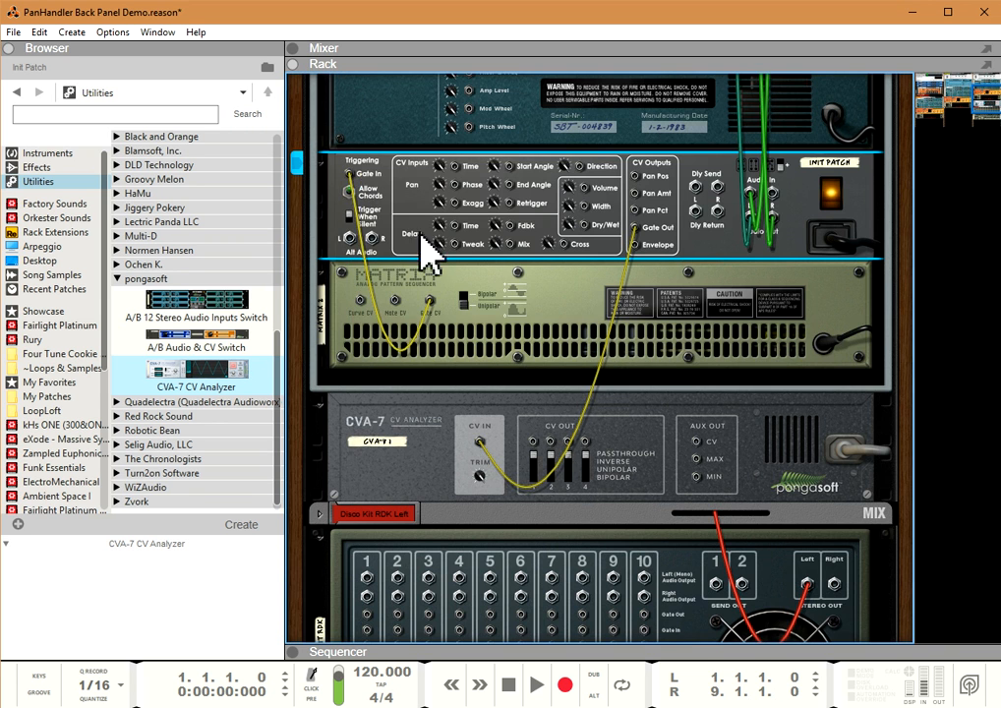
key(Tab)
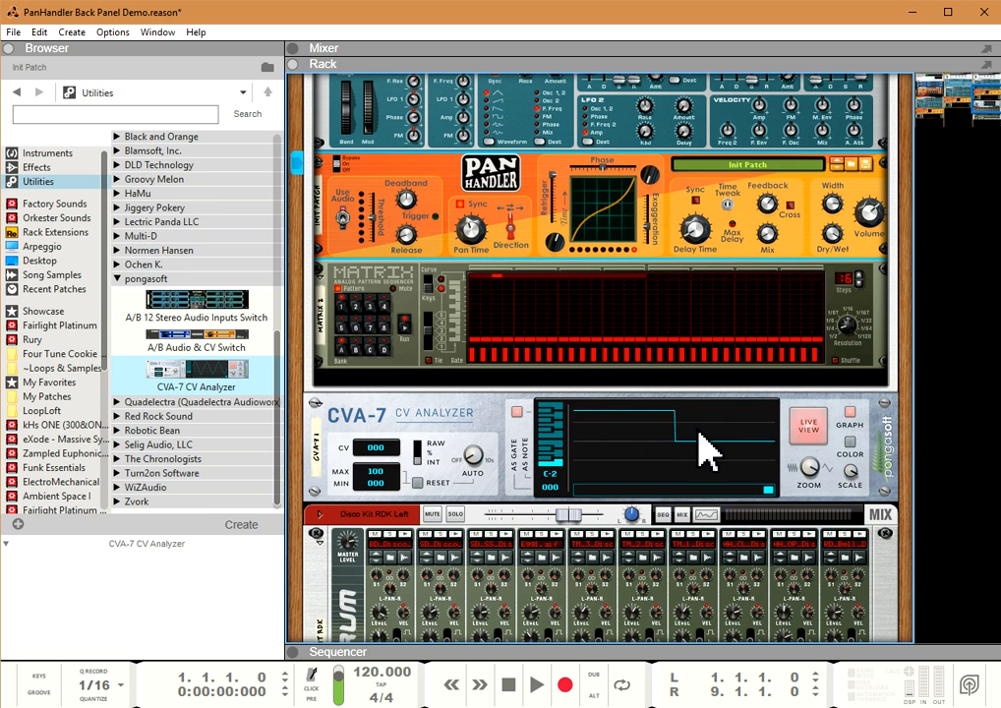
drag(810, 464, 811, 476)
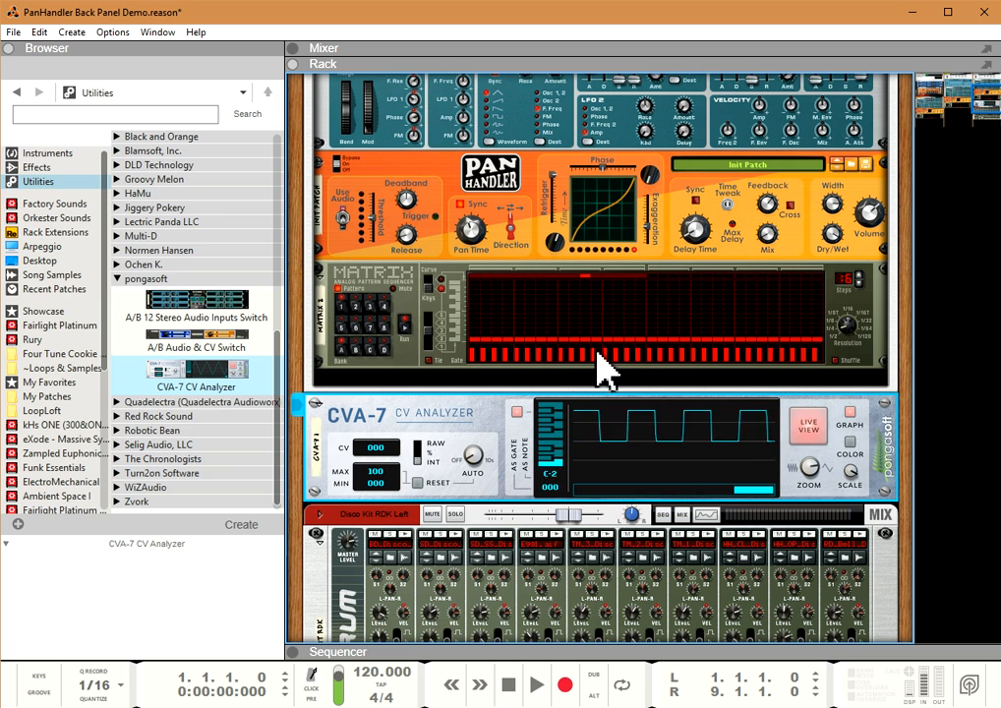
Set the Matrix 2 pattern to 8 steps and tie two of its early gates
click(859, 284)
click(859, 284)
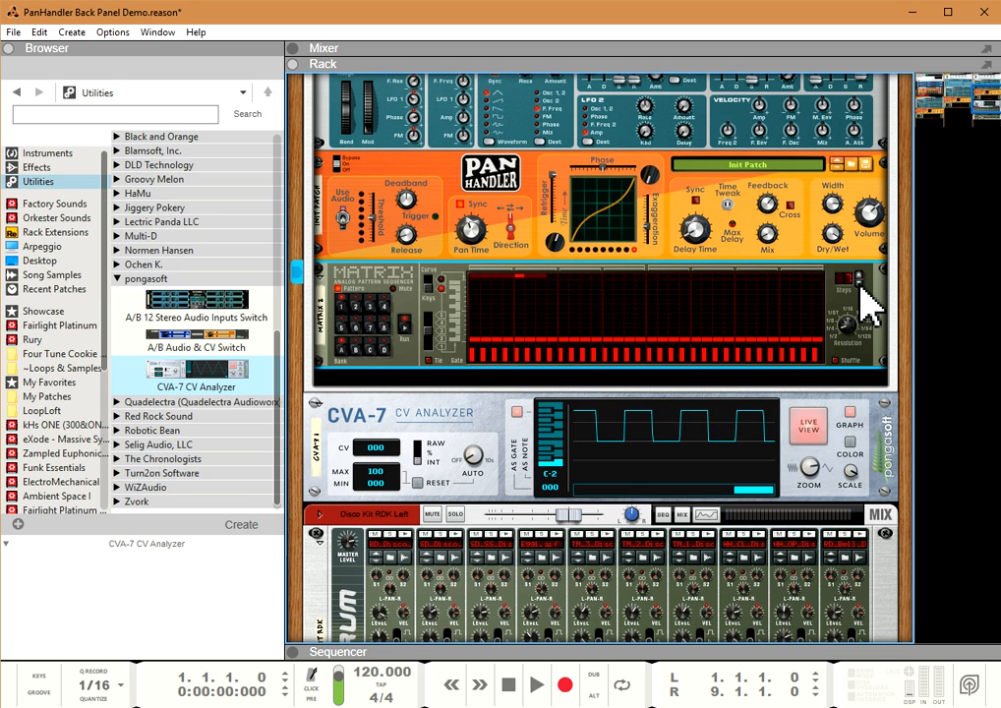
shift+click(501, 353)
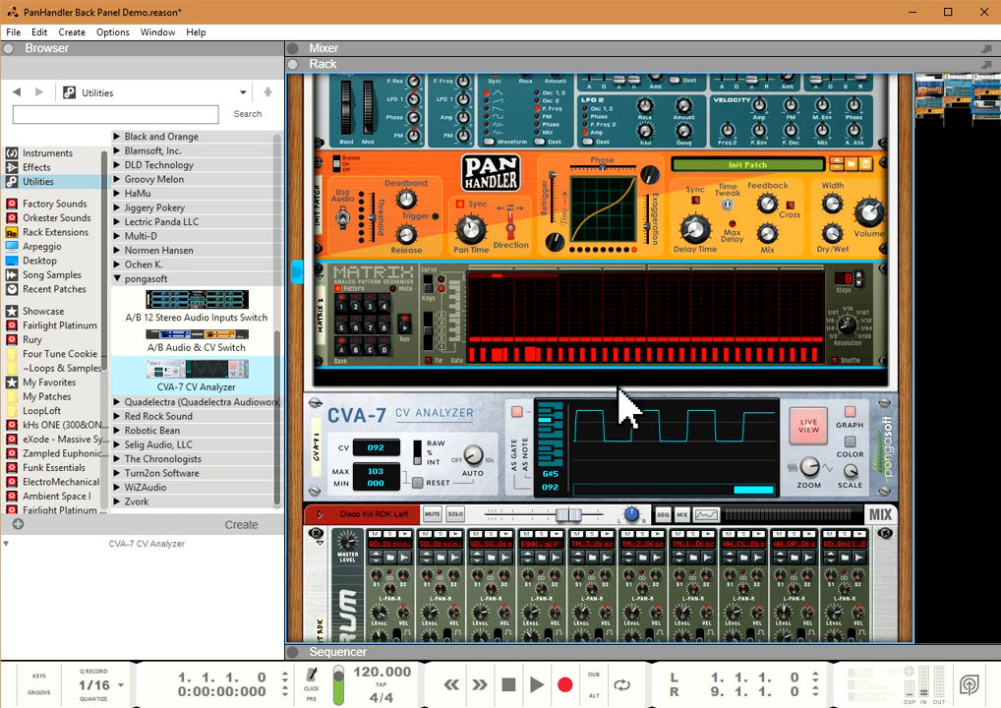
Disconnect the Matrix gate cable from PanHandler's Gate In and make PanHandler the device that receives keyboard input
key(Tab)
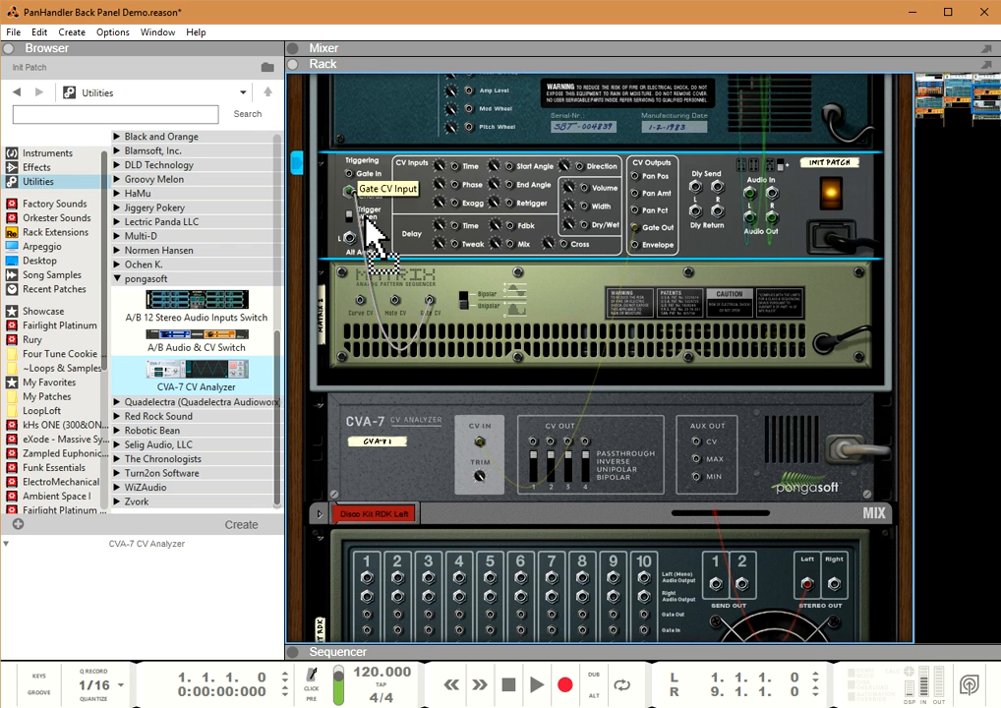
click(310, 168)
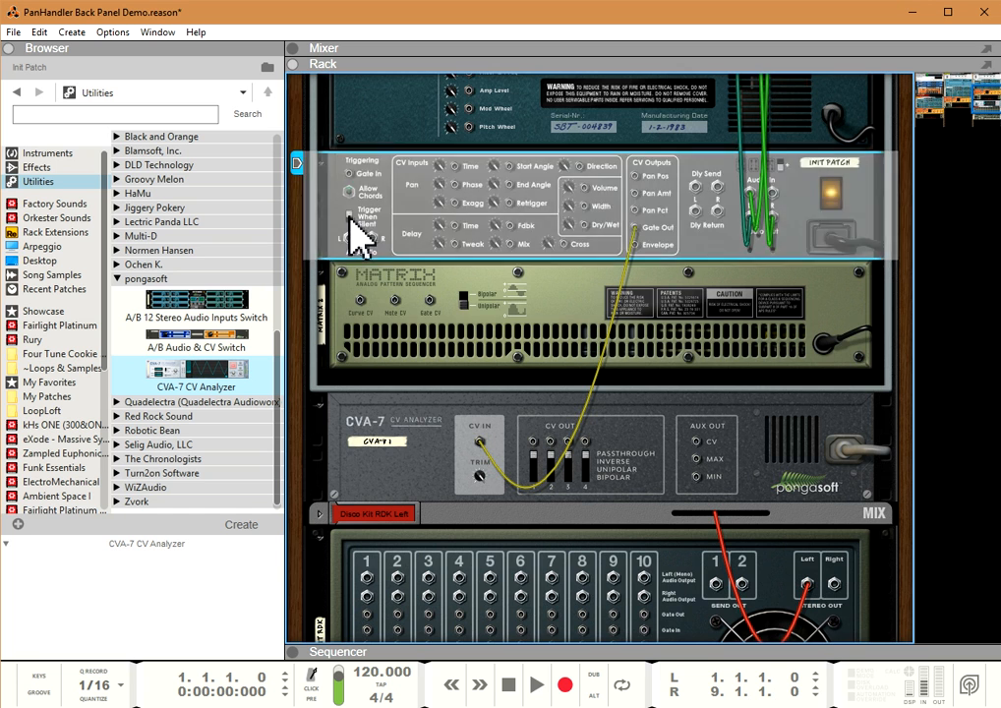
key(Tab)
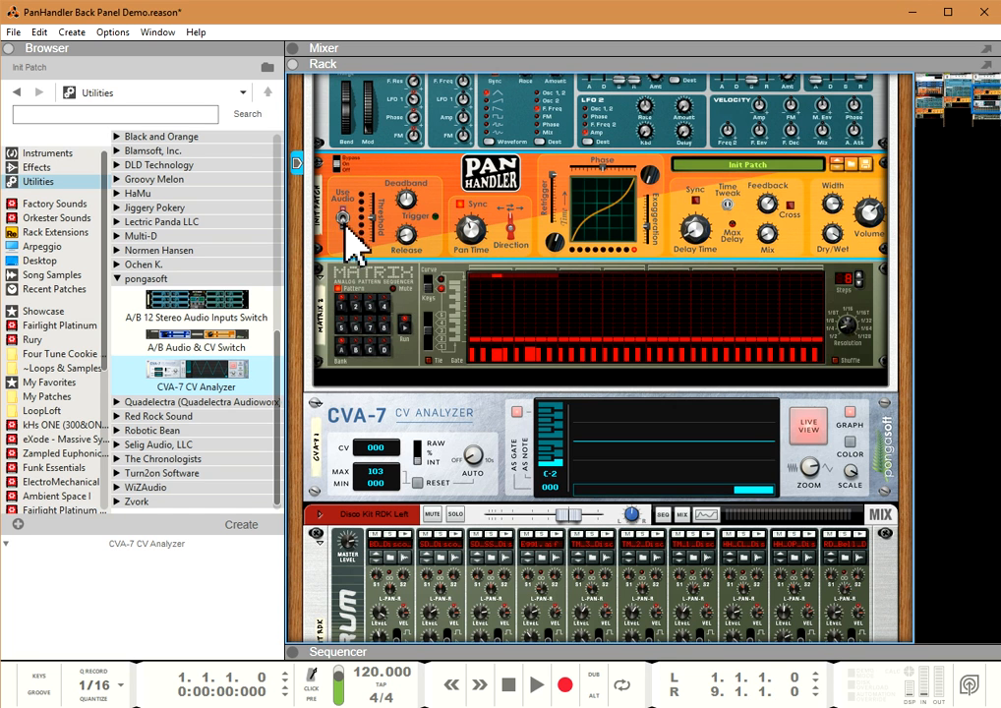
key(Tab)
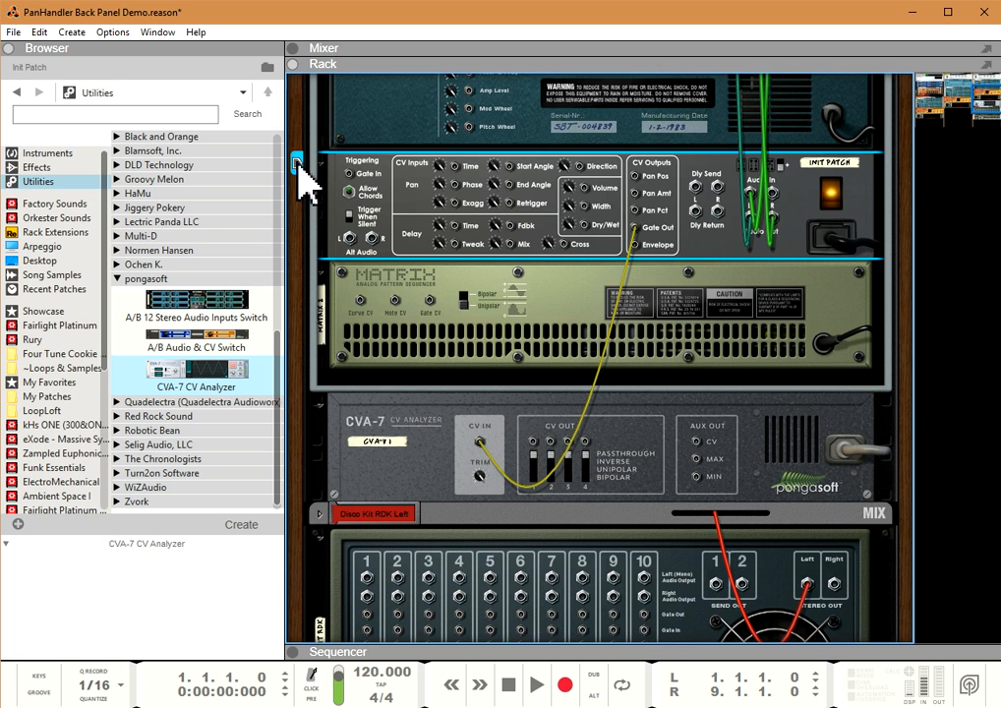
key(Tab)
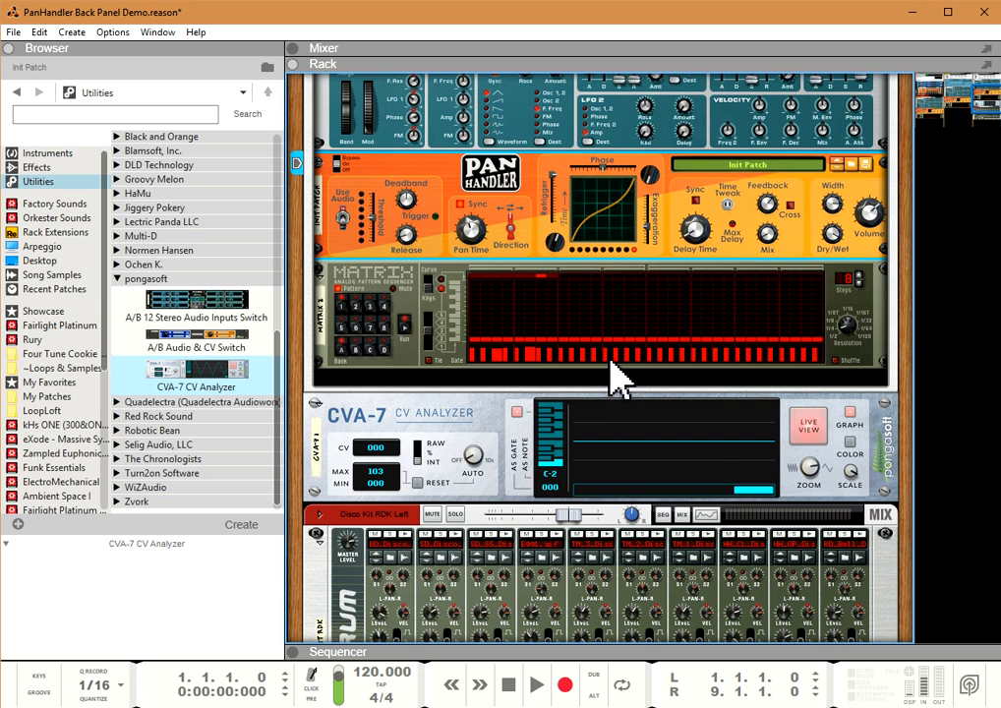
key(Tab)
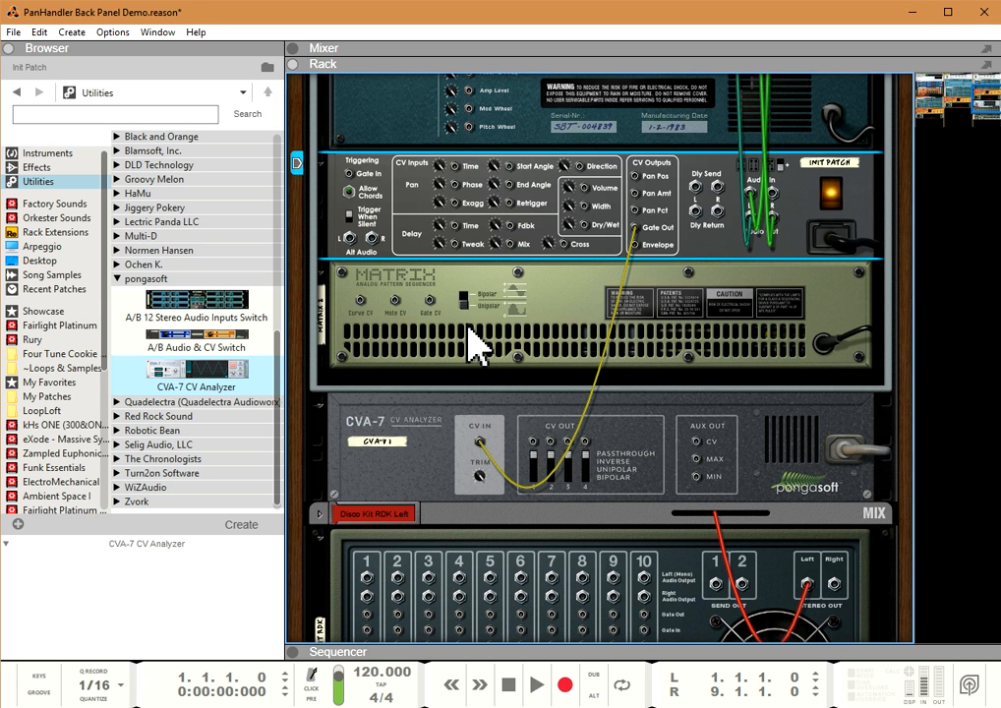
key(Tab)
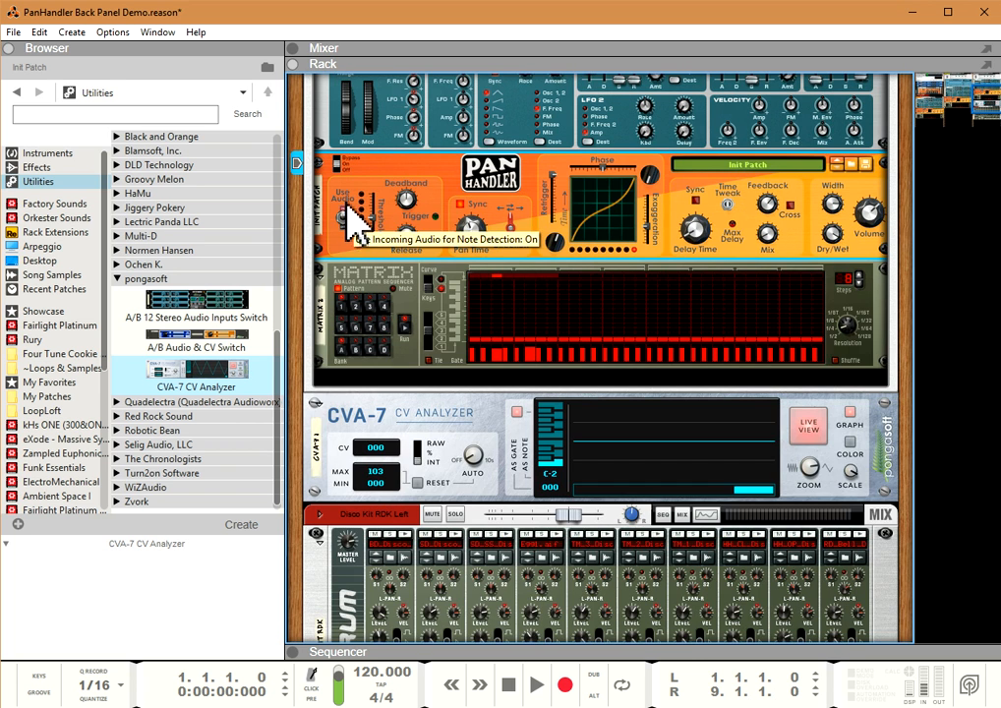
Direct keyboard input to the Subtractor and check PanHandler's gate output on the CV analyzer
scroll(447, 257, up, 3)
scroll(443, 251, up, 2)
click(379, 182)
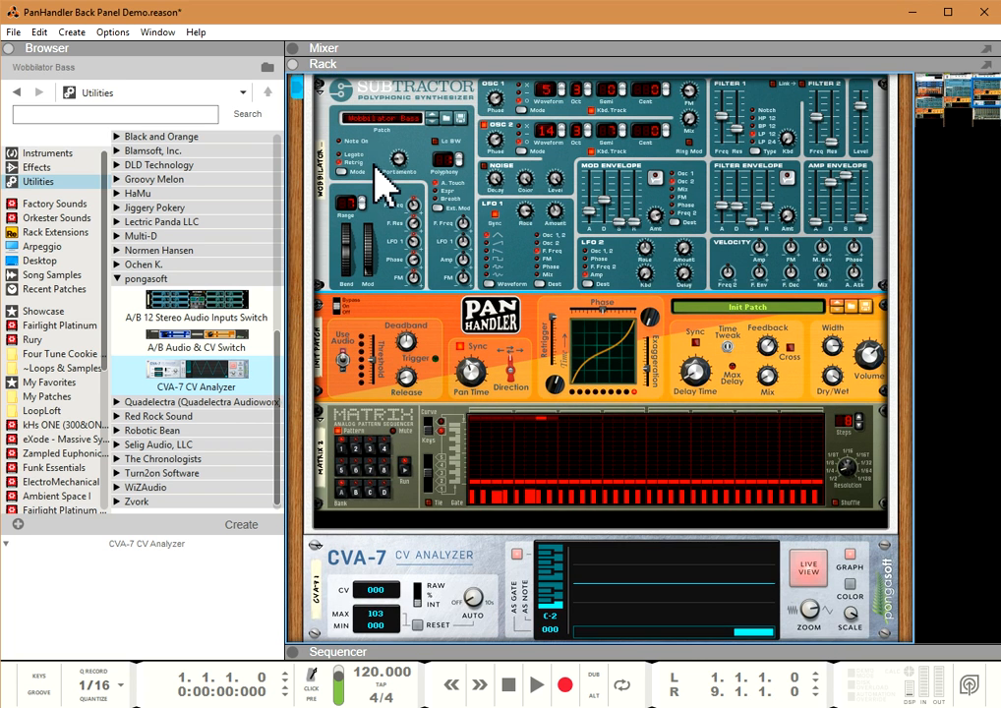
scroll(369, 157, up, 2)
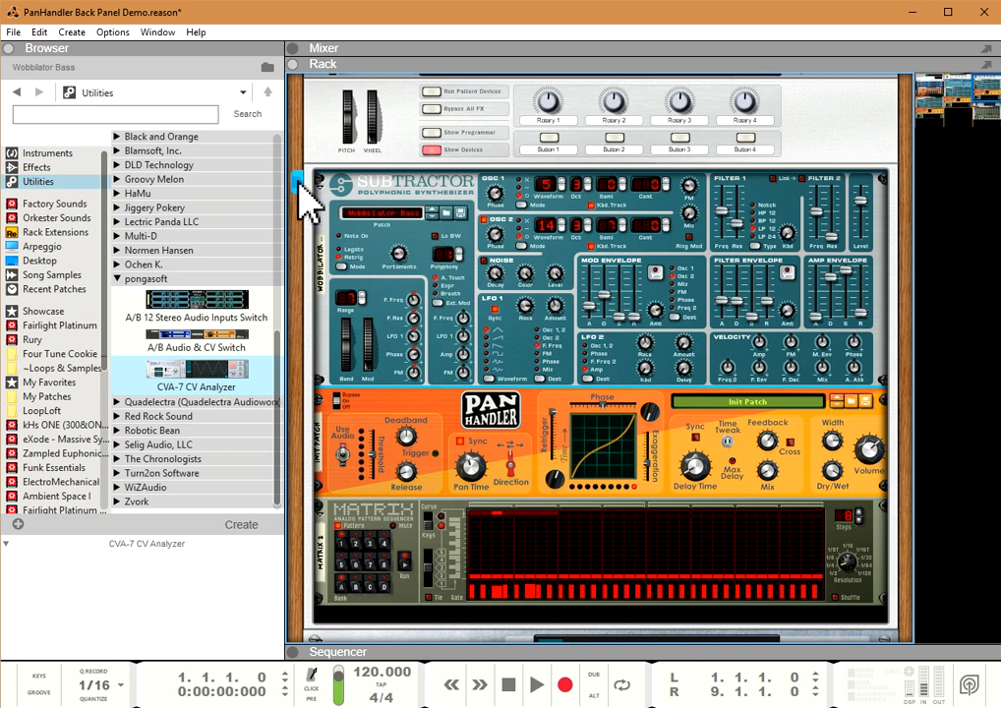
scroll(376, 279, down, 3)
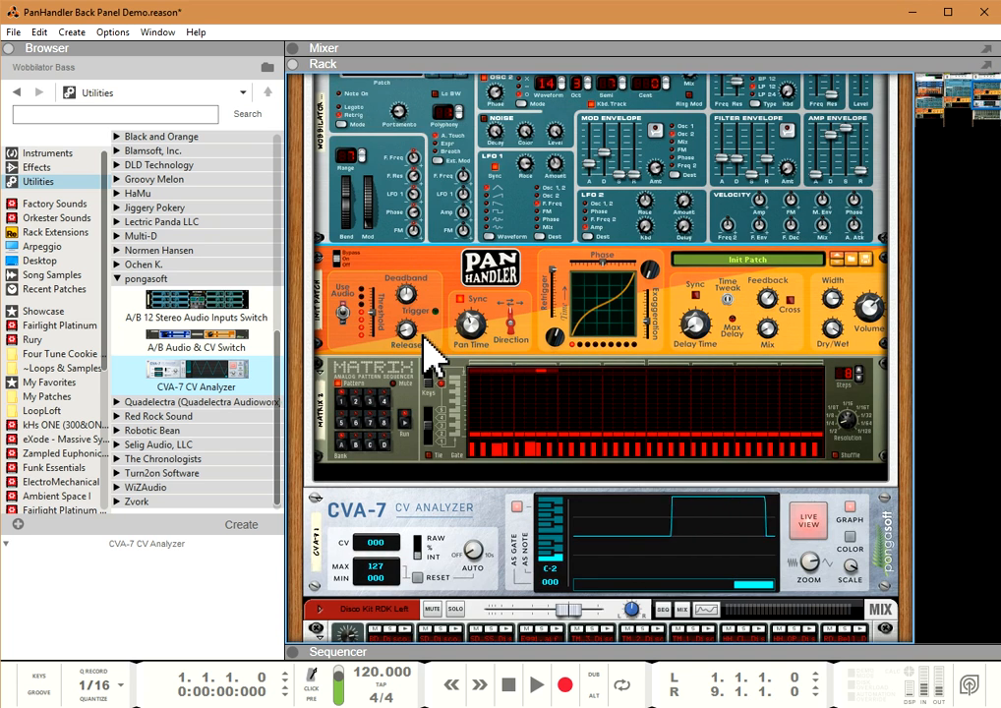
scroll(430, 364, down, 2)
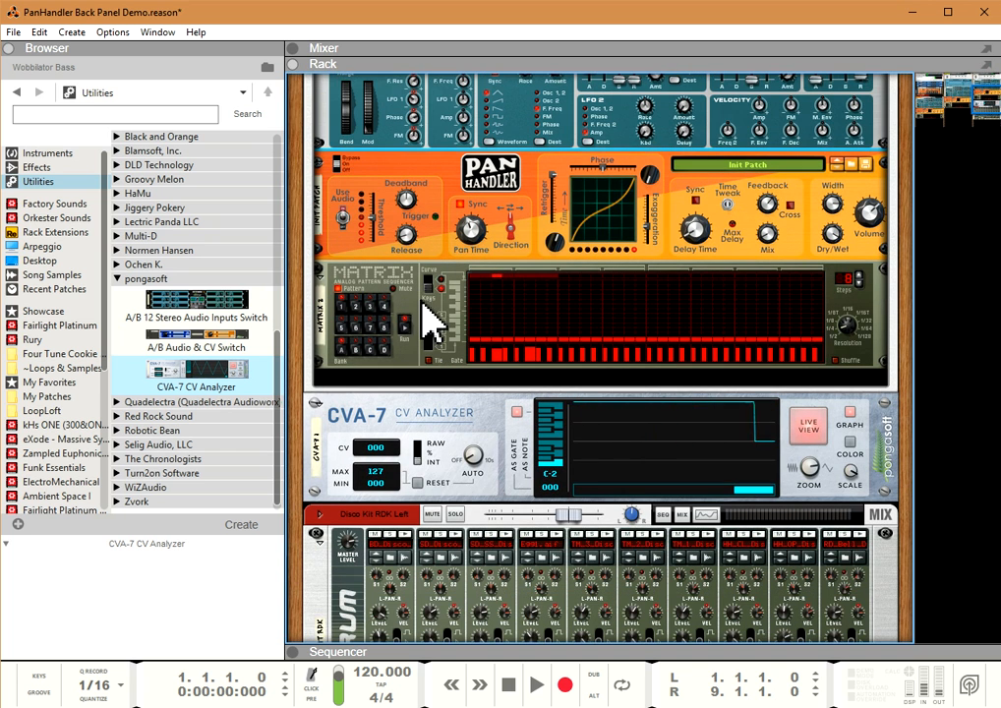
Fold Matrix 2 and zoom in the CV analyzer's graph
click(320, 271)
scroll(365, 224, up, 1)
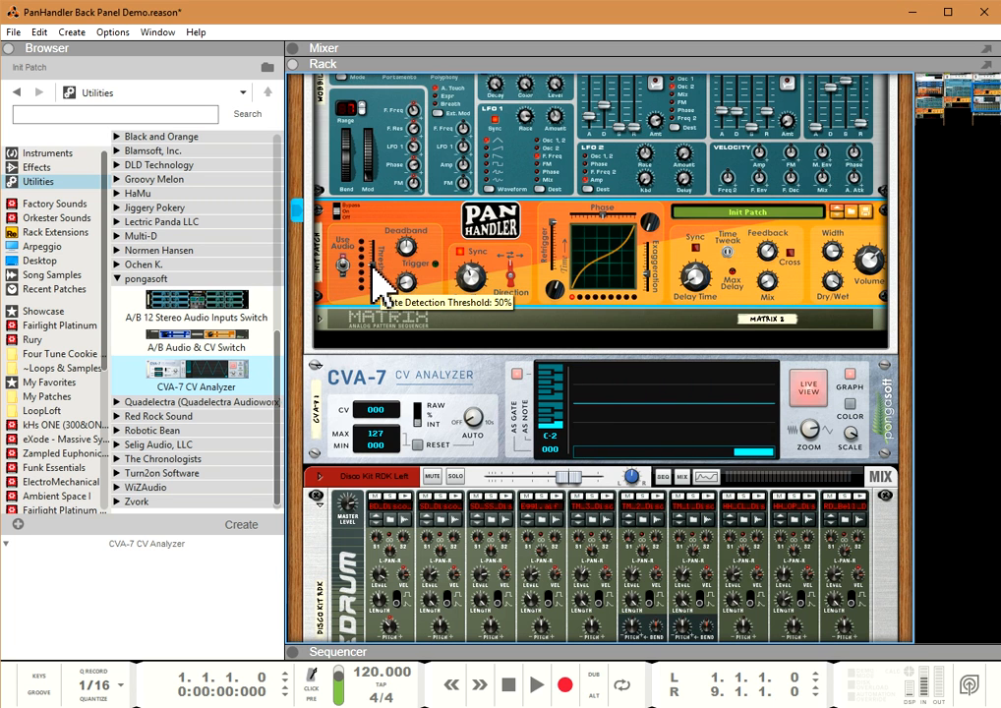
key(Tab)
key(Tab)
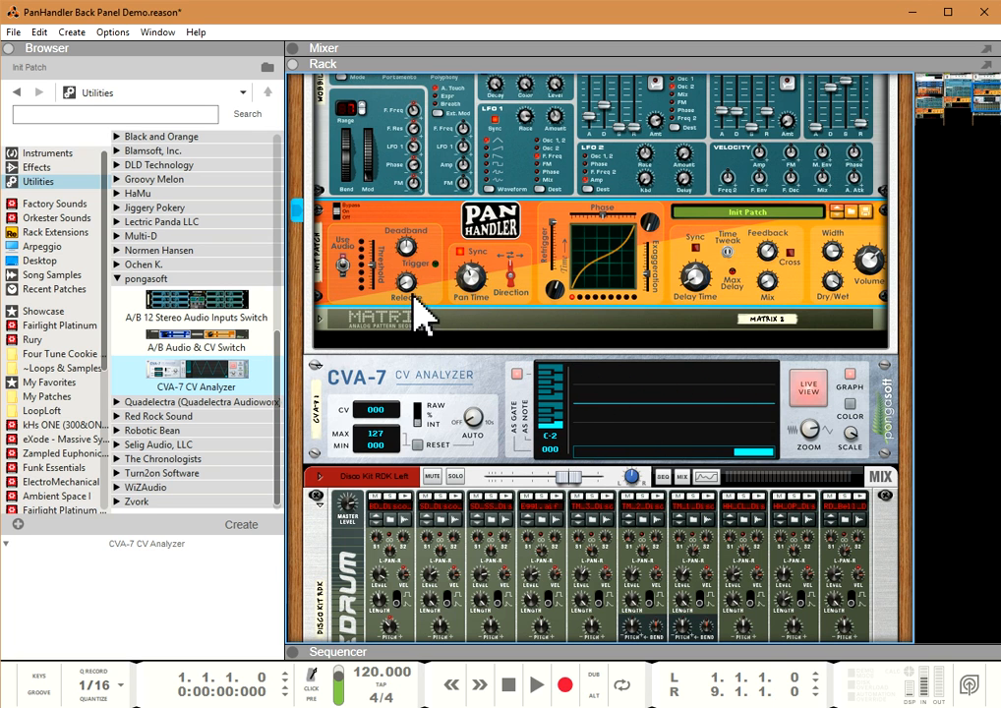
drag(813, 431, 810, 401)
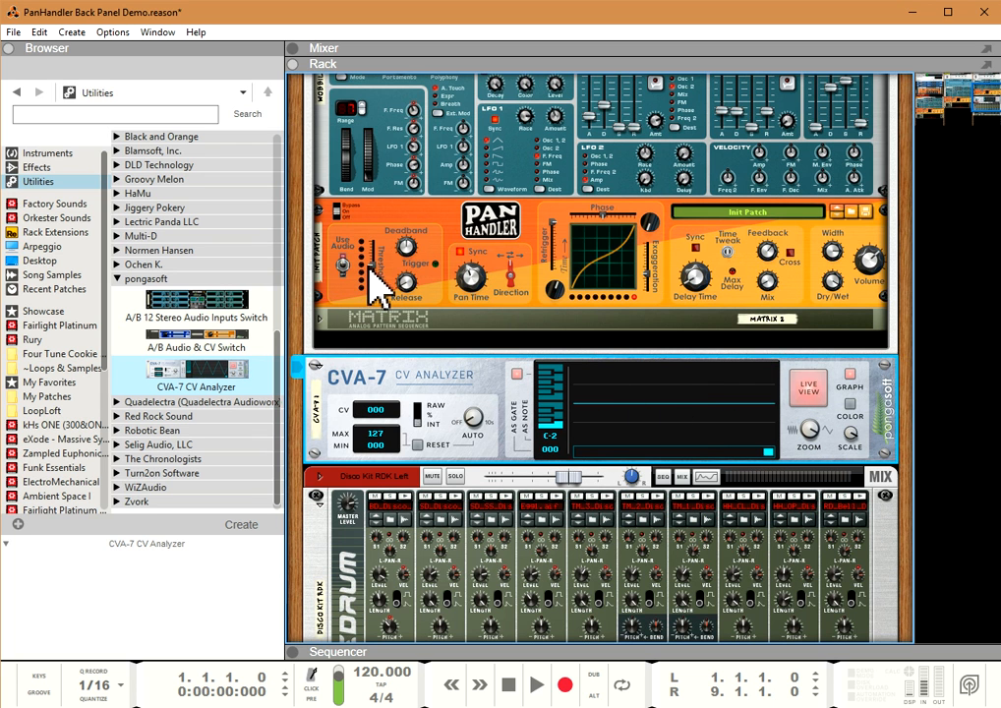
Adjust PanHandler's Deadband and Release controls for note detection, bringing the Release time to 39 ms
click(406, 255)
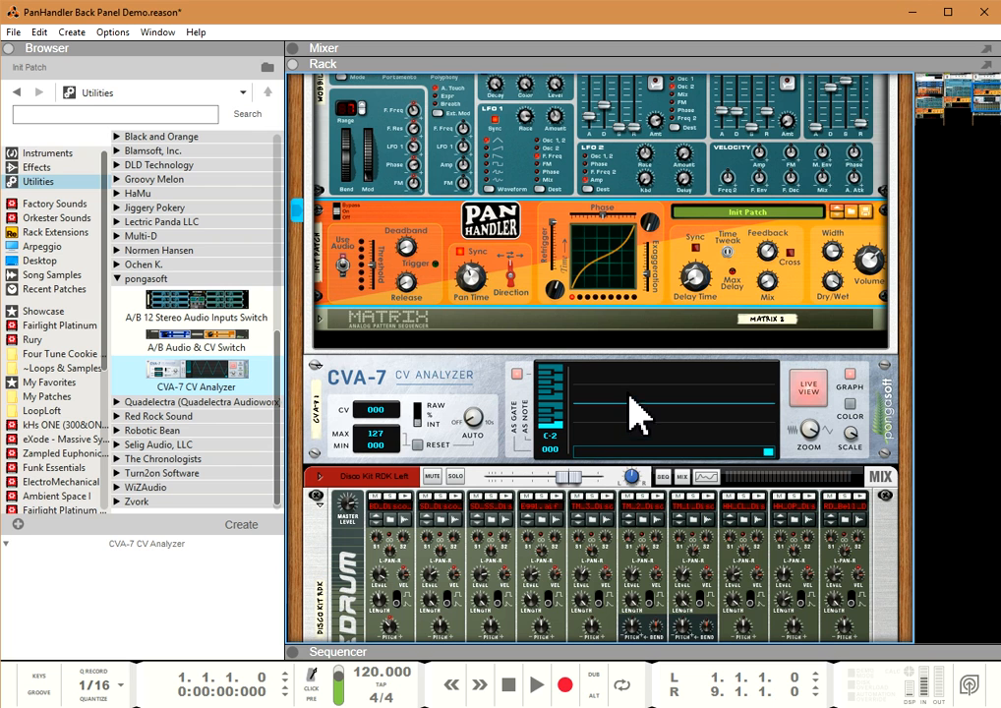
mouse_move(409, 287)
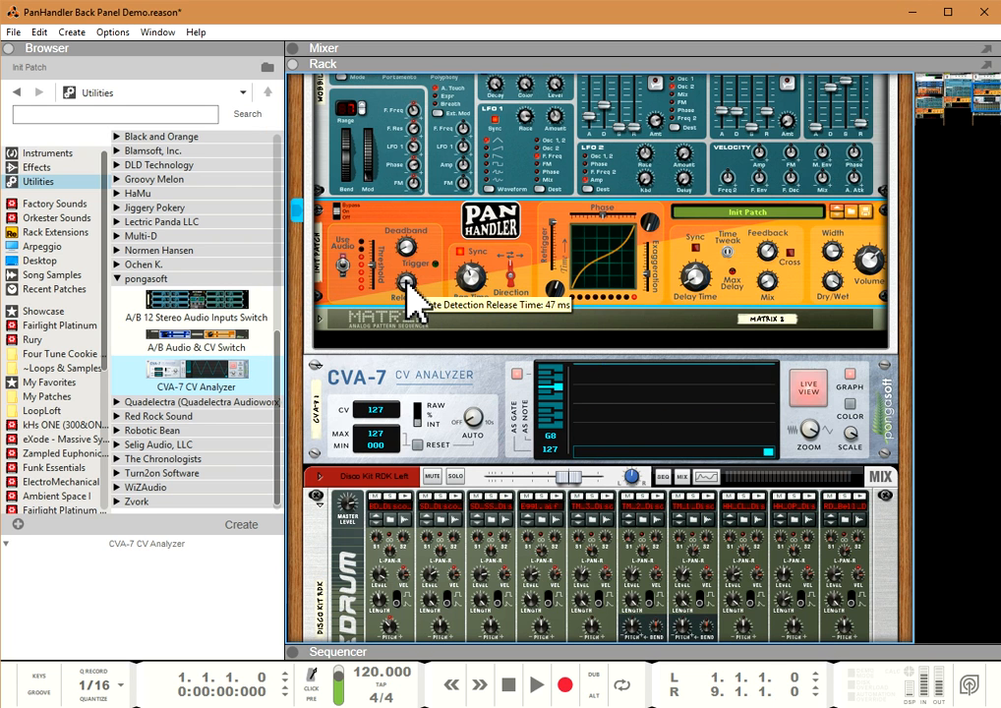
drag(407, 282, 403, 282)
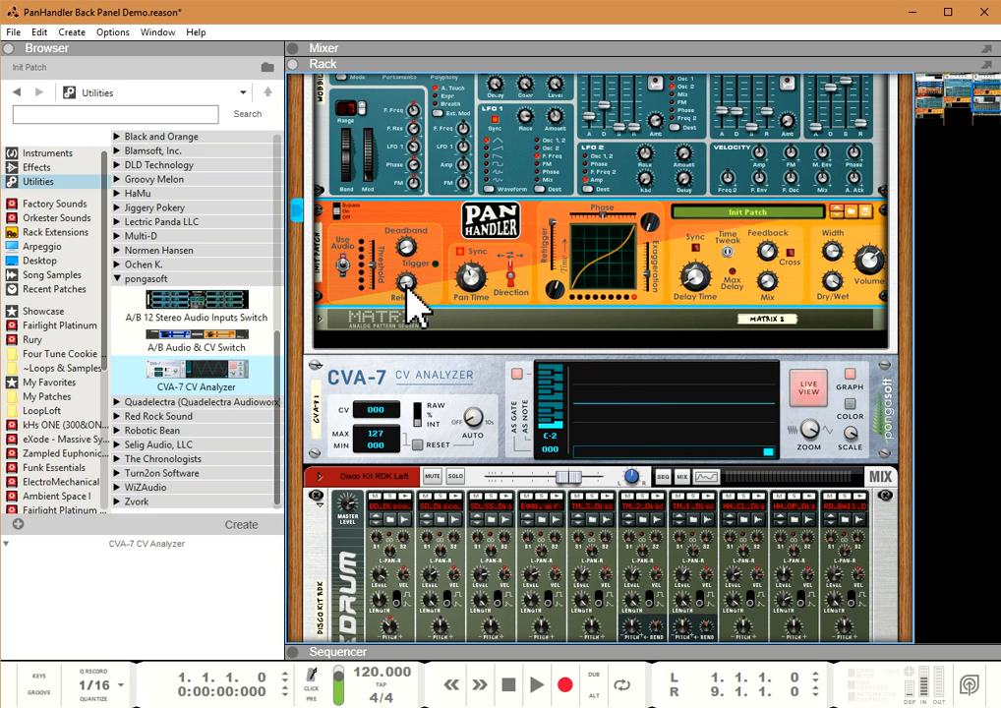
mouse_move(407, 288)
drag(407, 288, 395, 212)
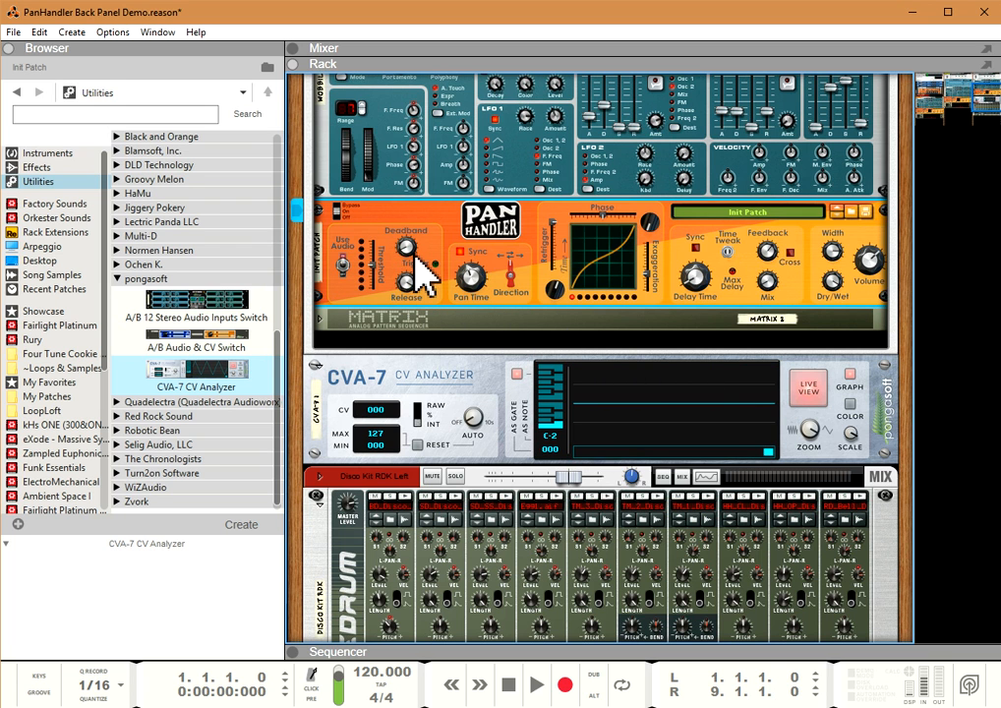
drag(409, 284, 413, 344)
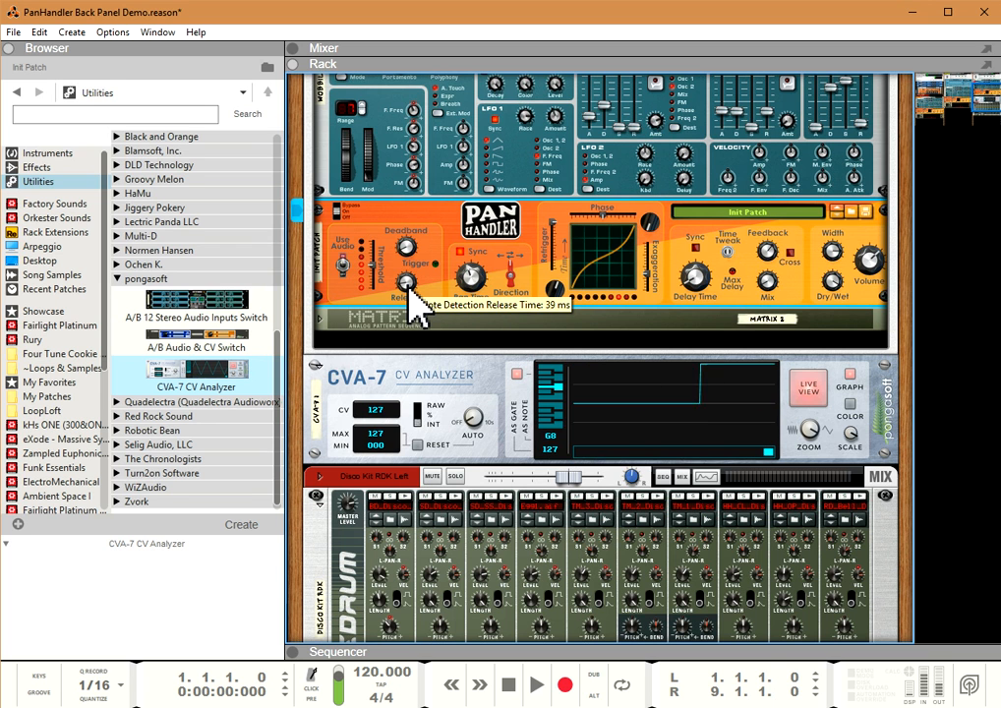
drag(407, 258, 403, 197)
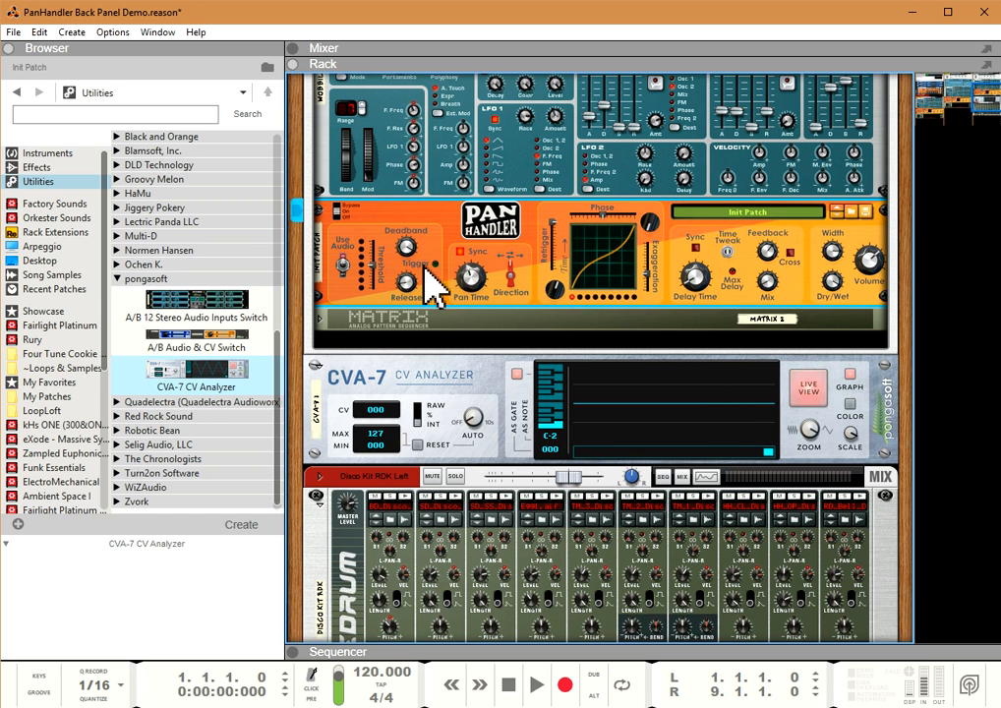
Add a second PanHandler effect inside the Combinator, directly below Matrix 2
key(Tab)
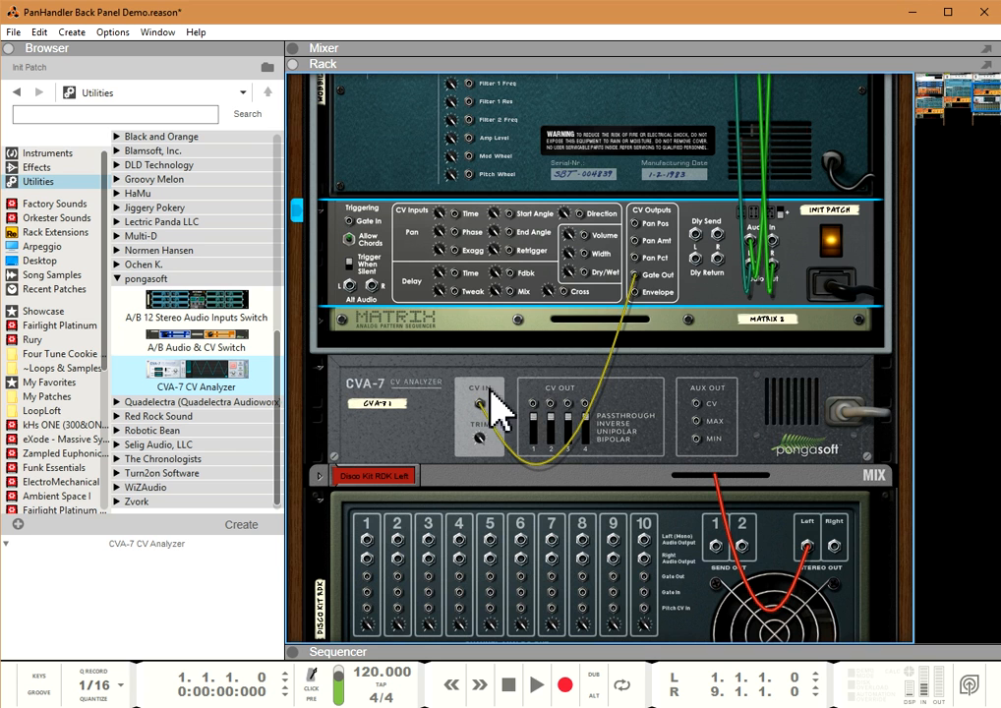
key(Tab)
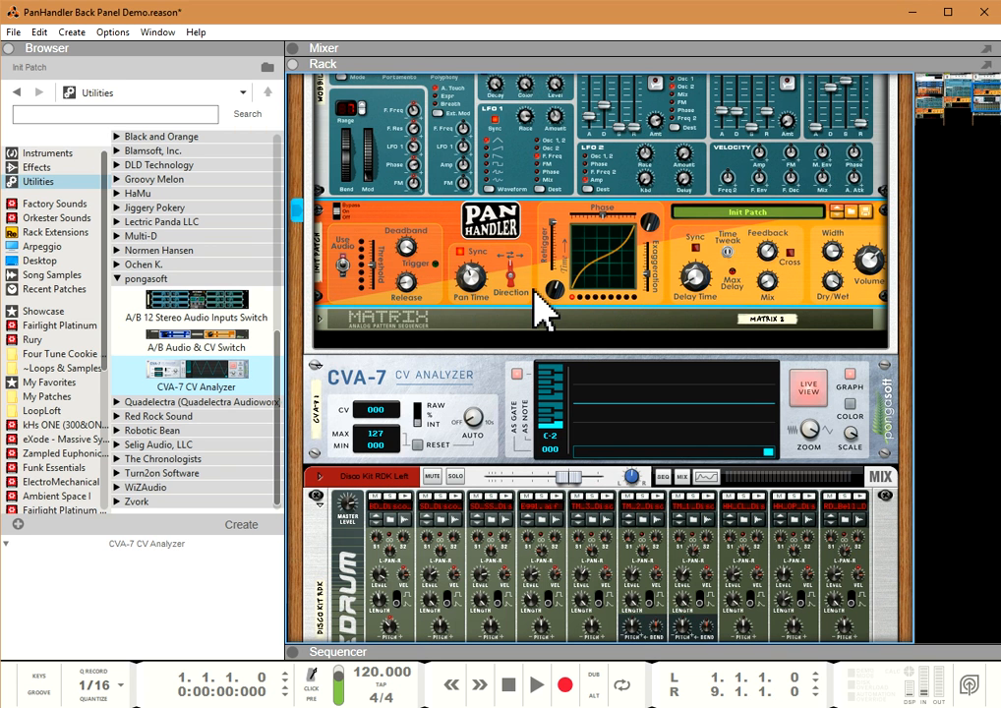
key(Tab)
key(Tab)
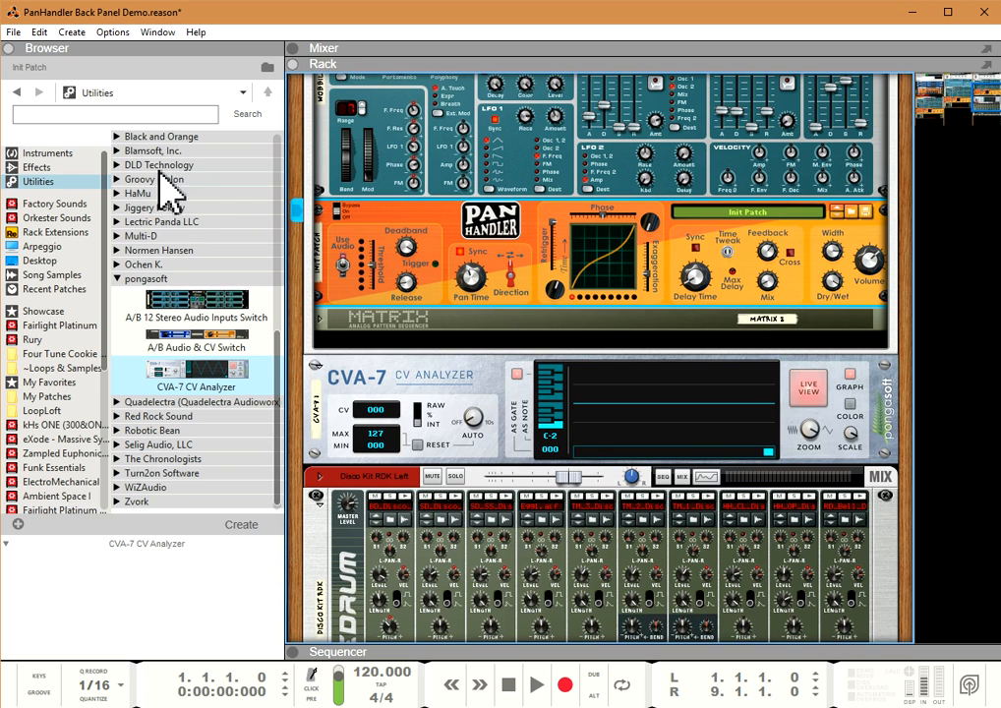
click(37, 169)
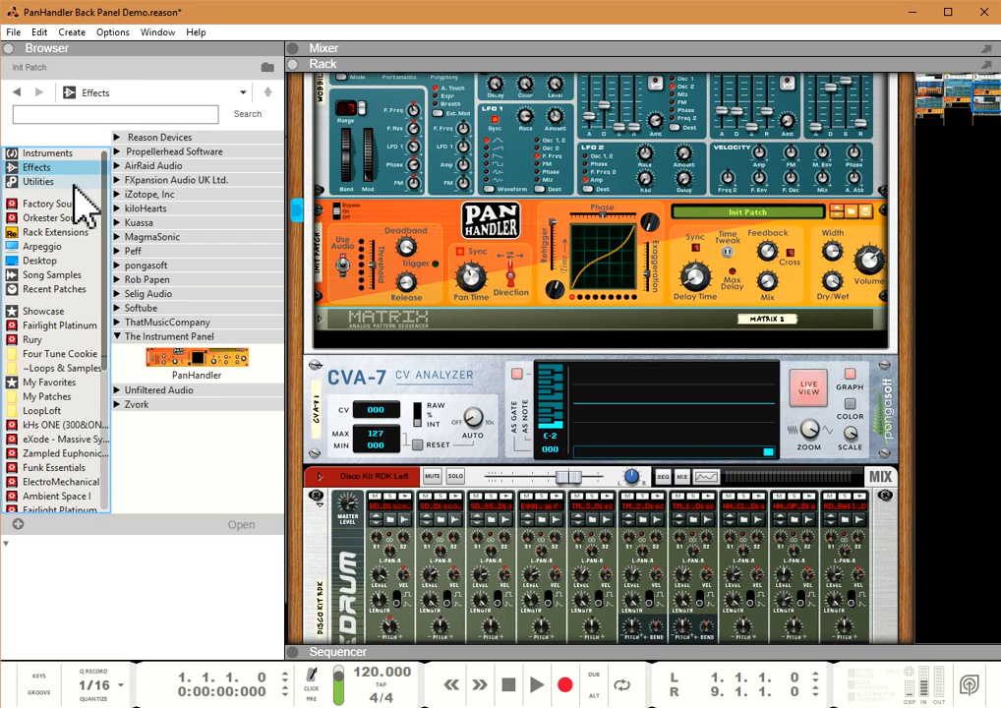
drag(196, 358, 544, 352)
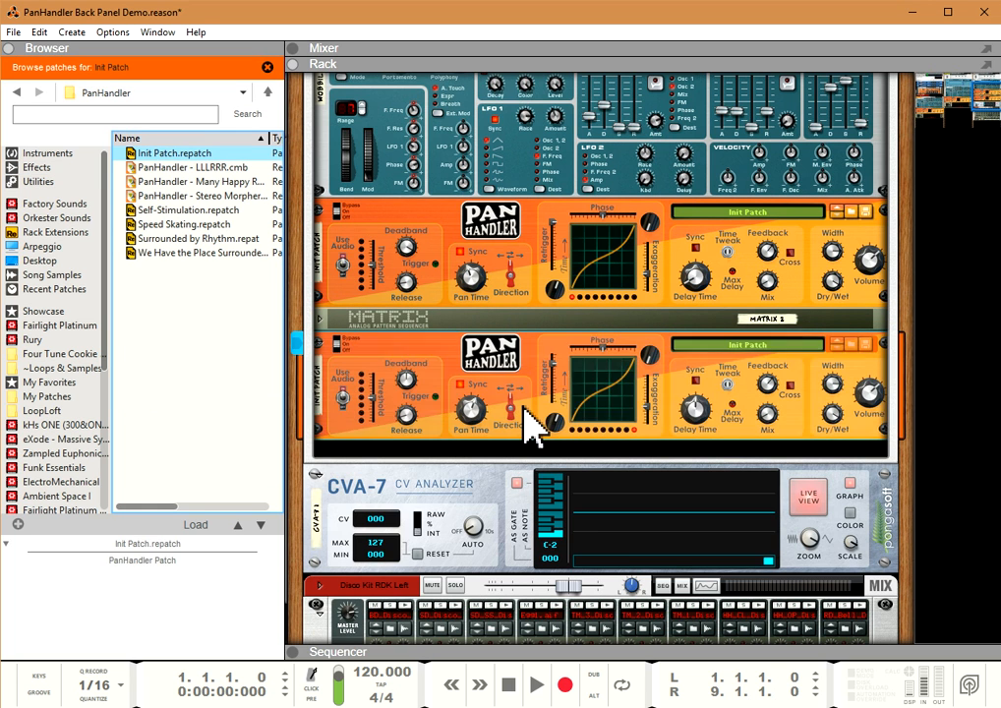
Reroute the first PanHandler's Gate Out cable from the CV analyzer to the second PanHandler's Gate In
key(Tab)
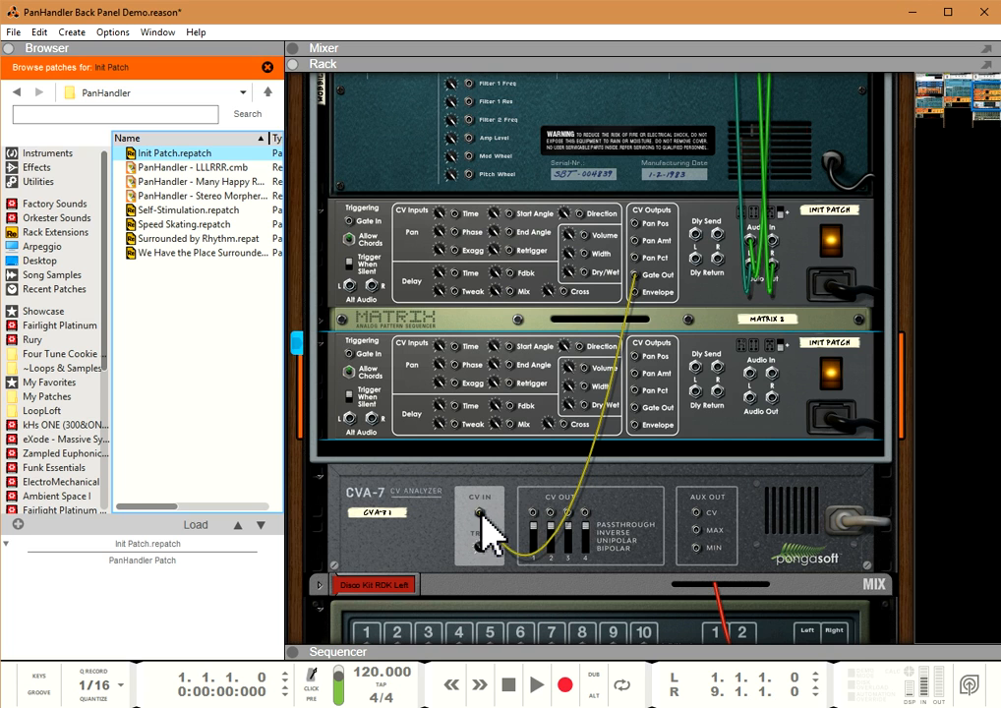
drag(479, 517, 349, 354)
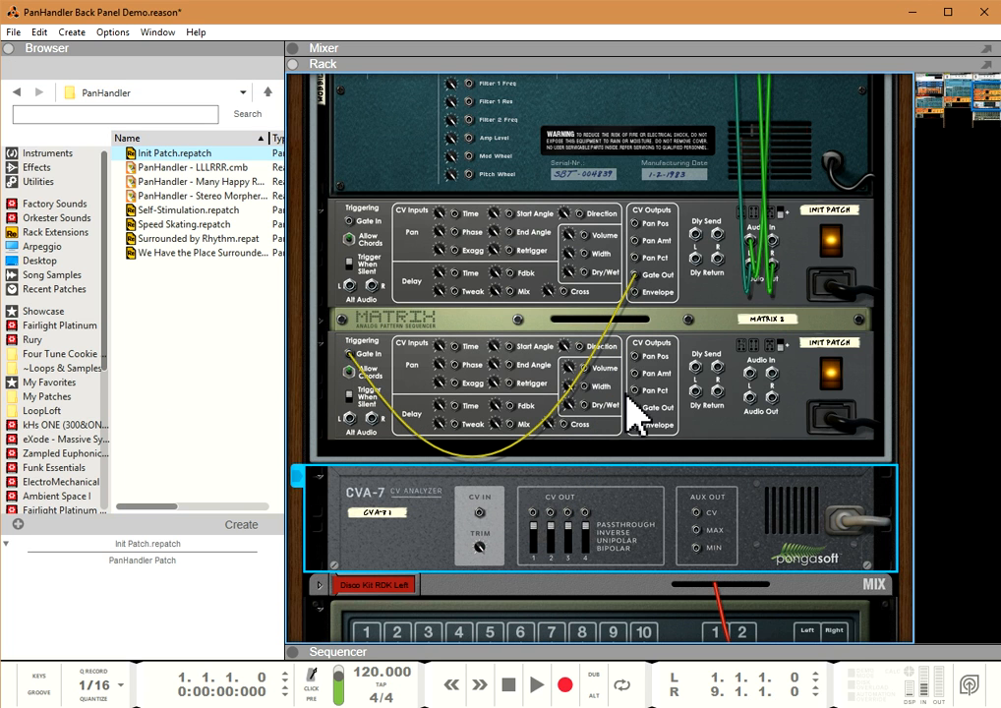
key(Tab)
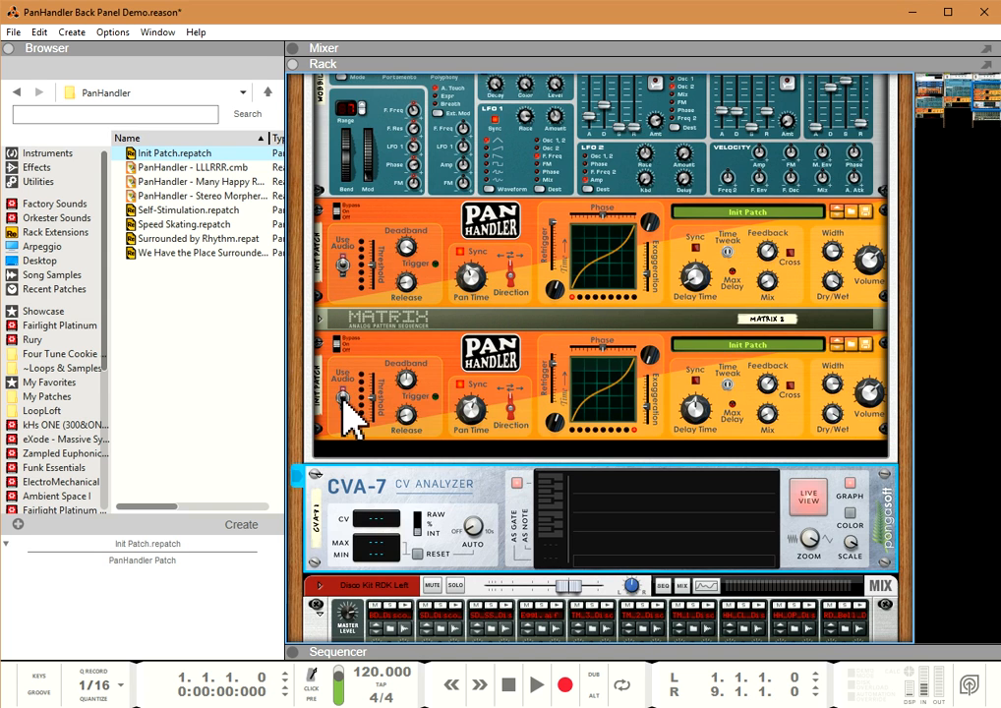
key(Tab)
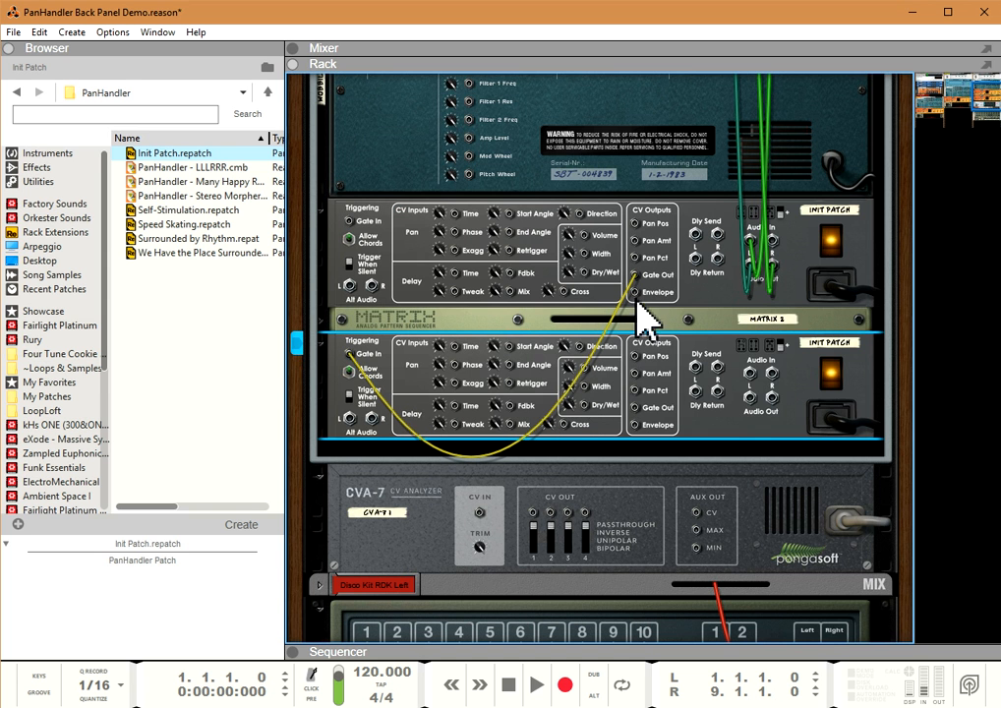
Connect the second PanHandler's Gate Out to the CV analyzer's CV In and lower that PanHandler's Retrigger slider slightly
drag(637, 409, 480, 513)
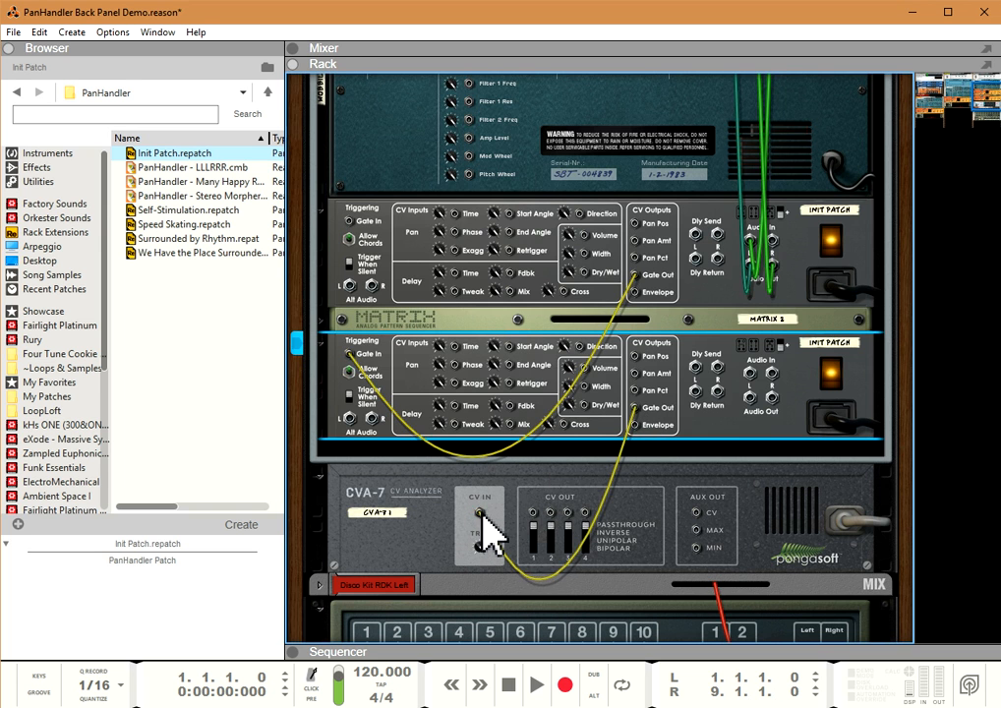
key(Tab)
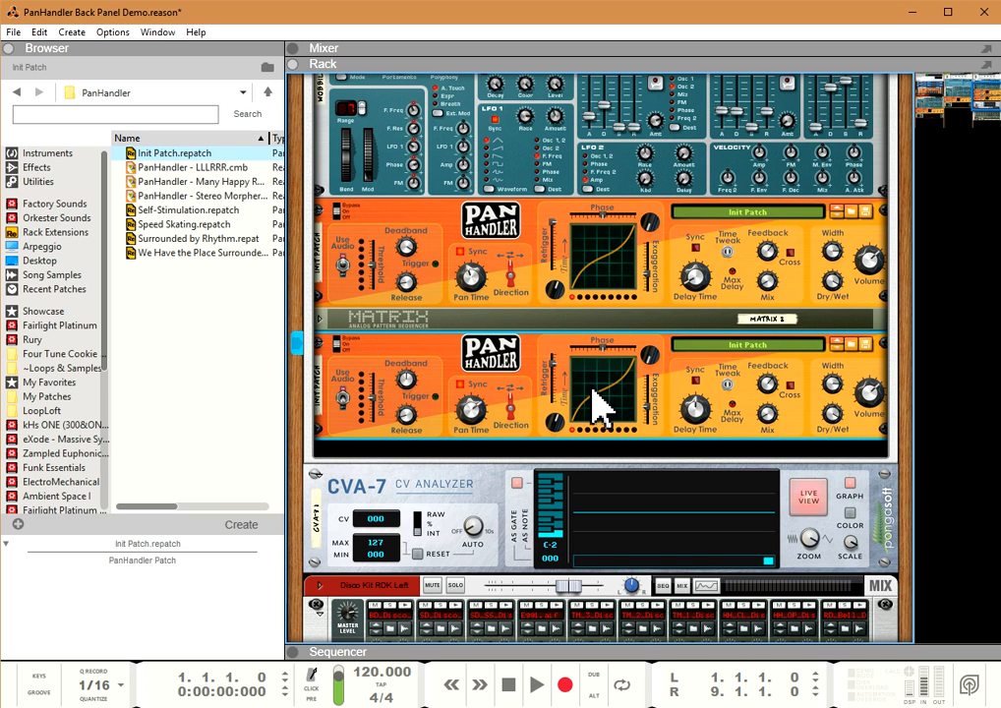
mouse_move(557, 365)
mouse_down()
mouse_move(553, 387)
mouse_move(557, 376)
mouse_up()
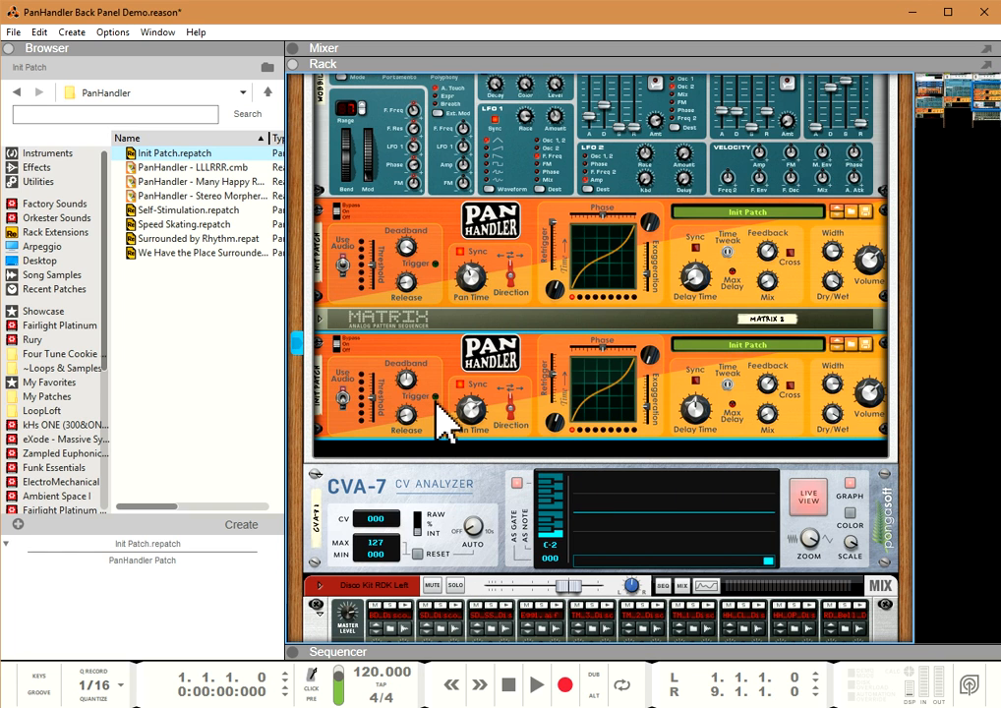
Disconnect the gate cable from the second PanHandler's Gate In and delete the second PanHandler from the Combinator
key(Tab)
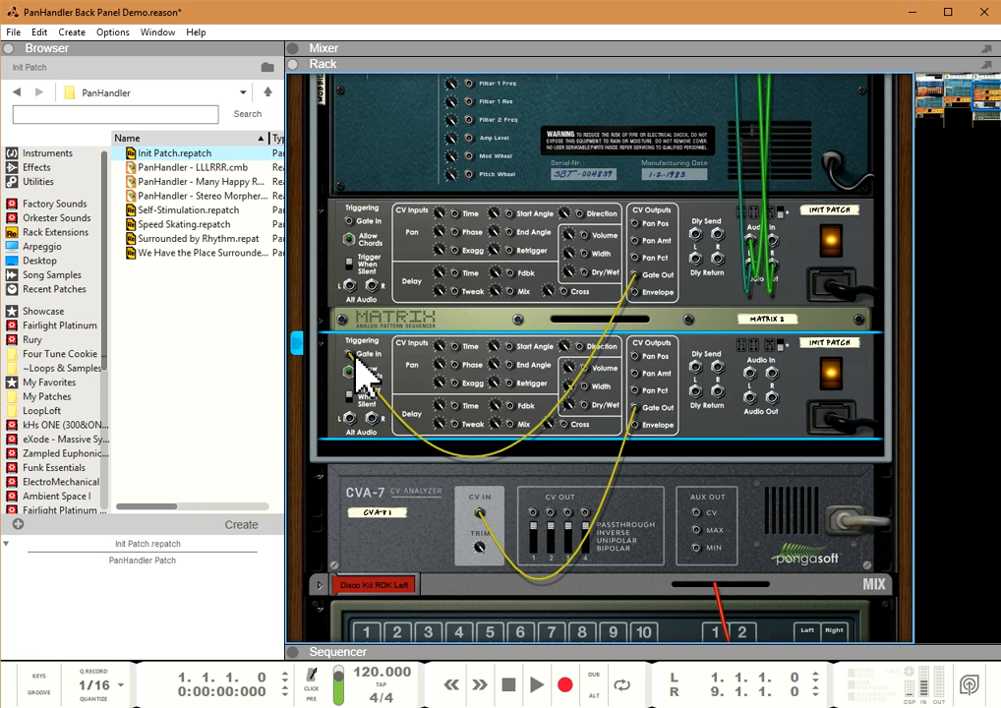
drag(352, 360, 402, 358)
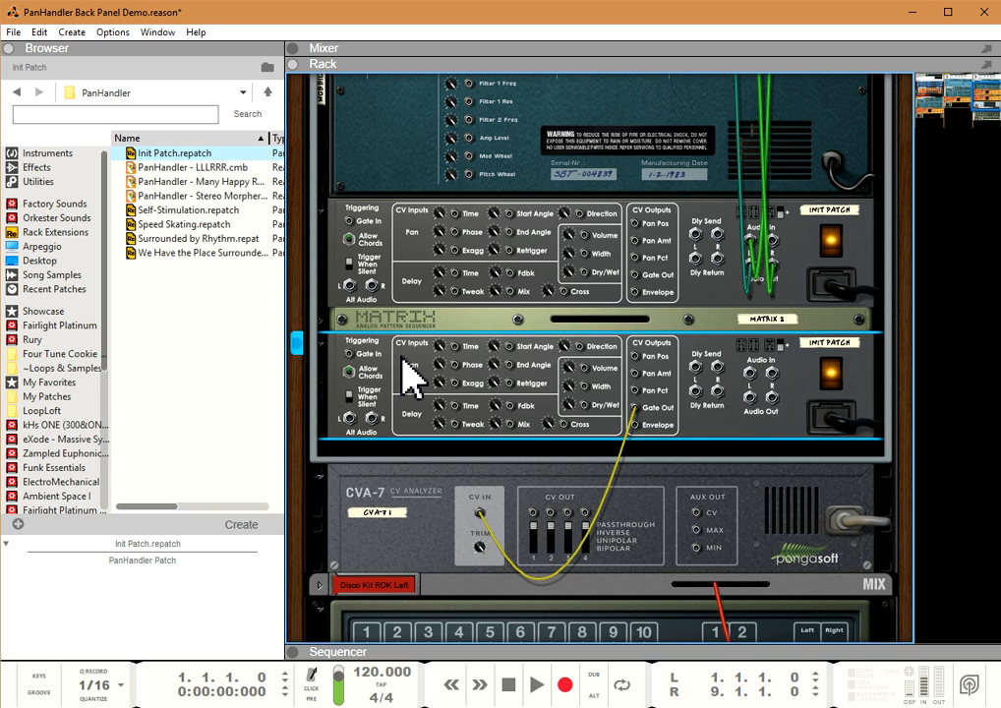
key(Delete)
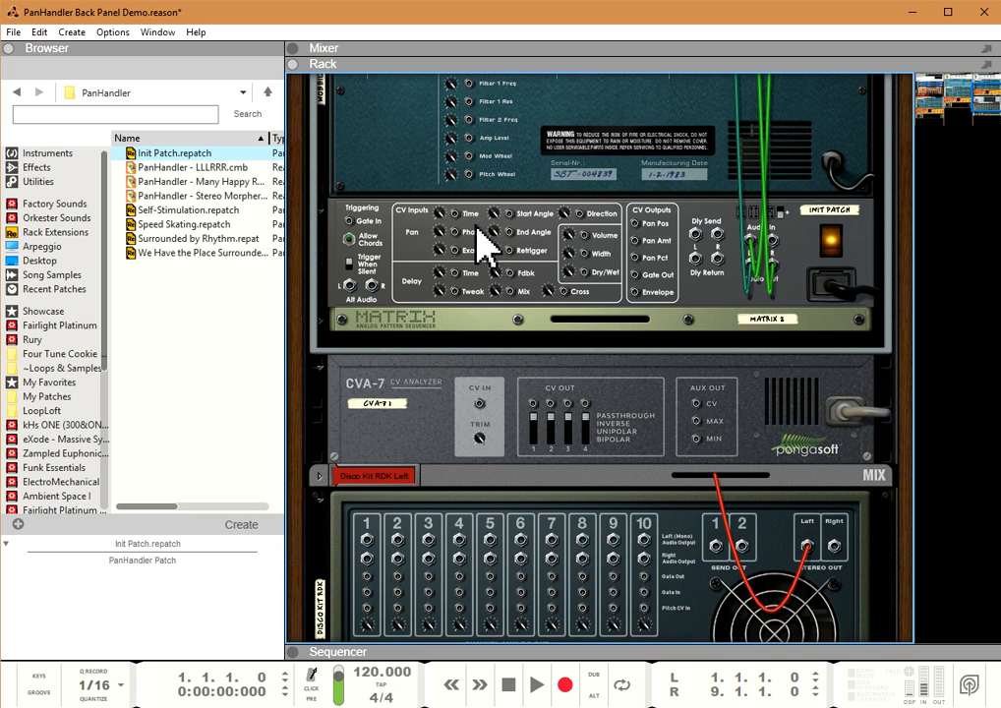
Select the remaining PanHandler, shift its Pan Curve Phase towards the maximum and reset it to 0 deg
click(425, 250)
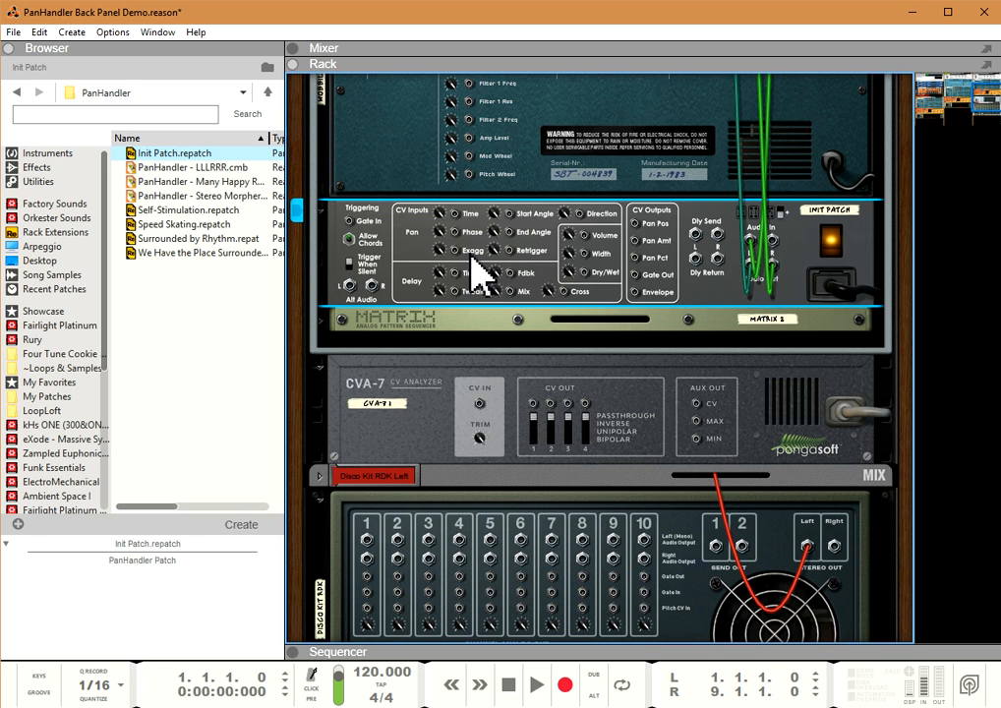
key(Tab)
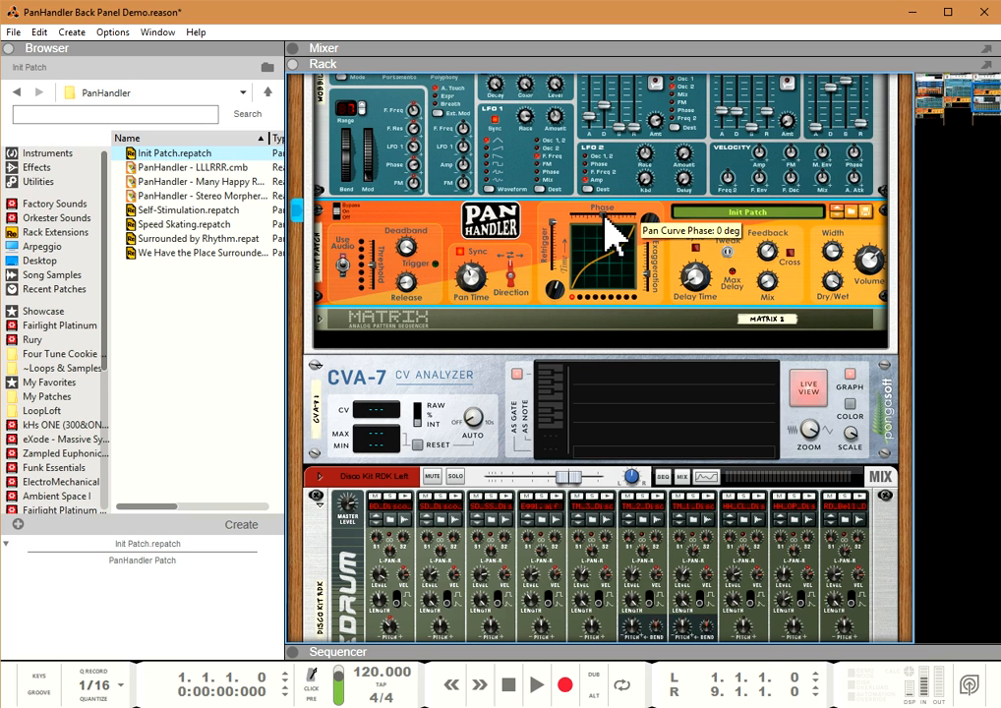
drag(604, 219, 636, 223)
ctrl+click(639, 223)
key(Tab)
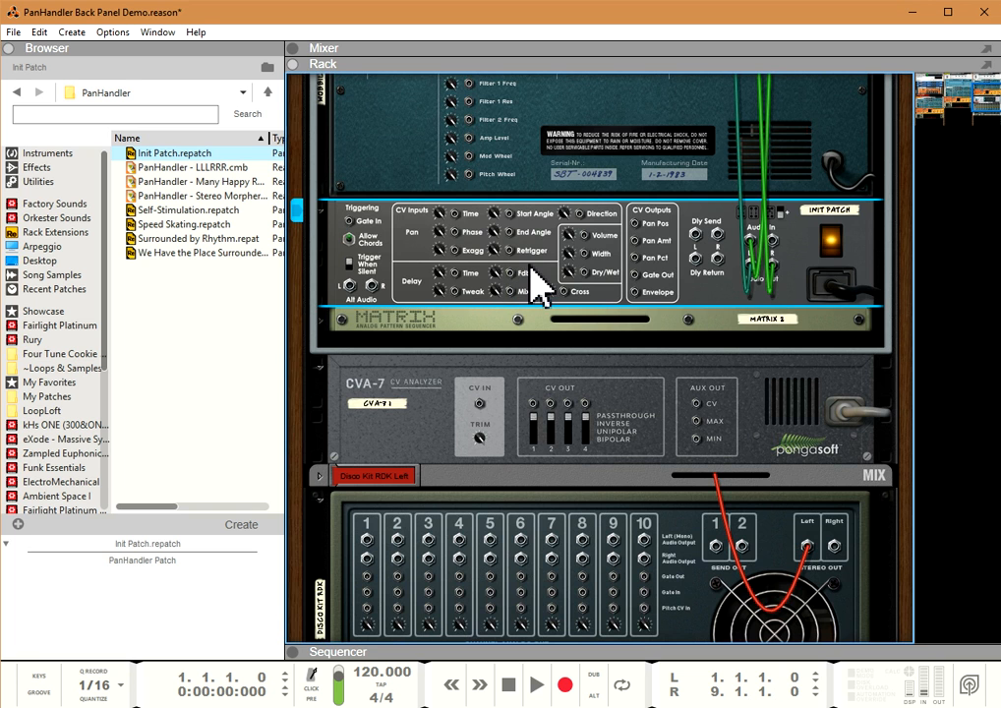
Sweep PanHandler's Pan Curve Phase through negative and positive offsets up to 90 deg, and return it to about -2 deg
key(Tab)
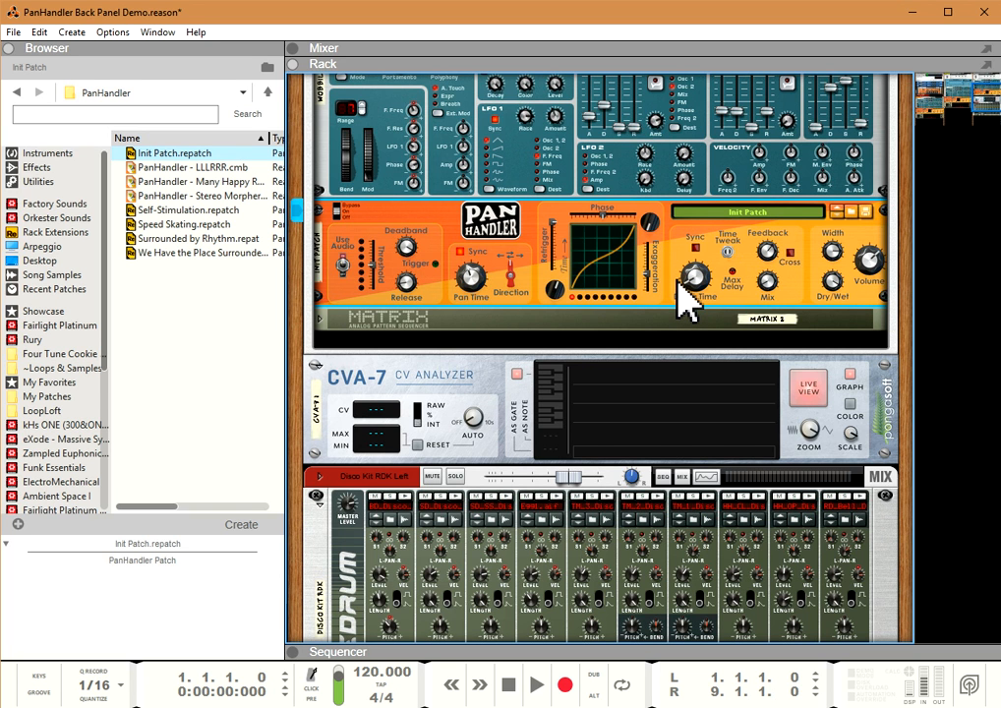
key(Tab)
key(Tab)
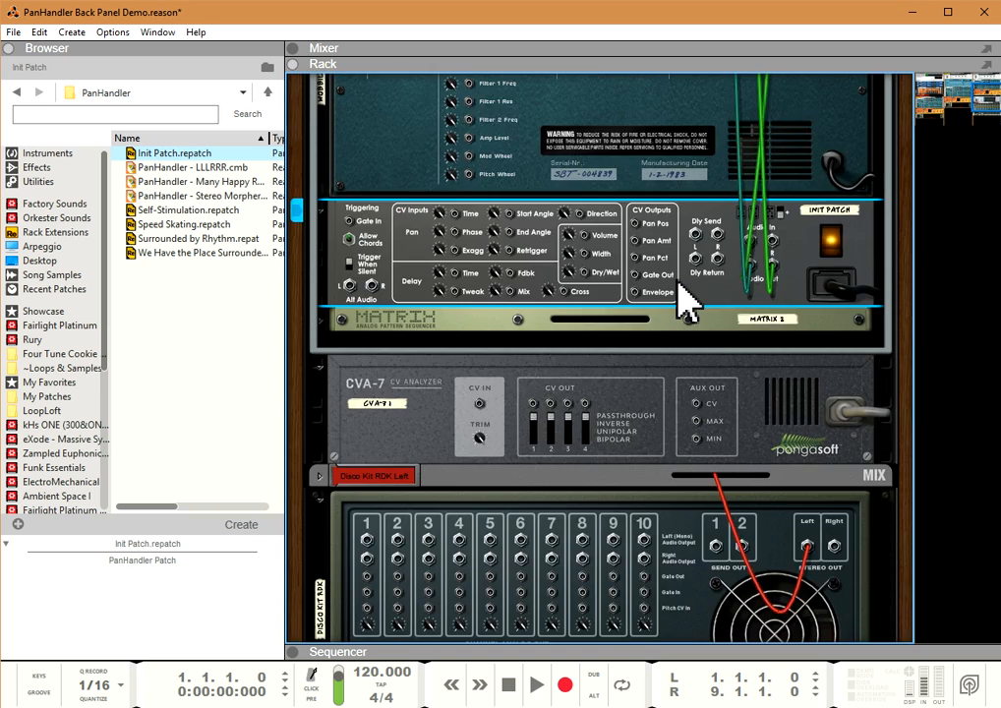
mouse_move(605, 218)
mouse_down()
mouse_move(566, 215)
mouse_move(642, 218)
mouse_move(608, 218)
mouse_move(593, 232)
mouse_move(601, 240)
mouse_up()
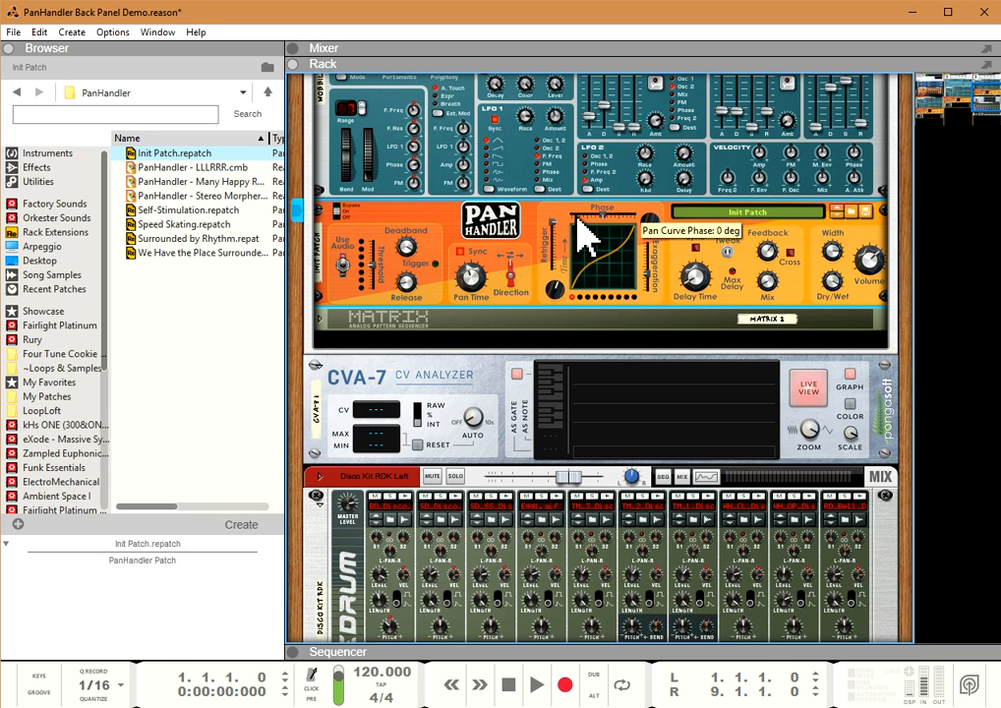
drag(588, 219, 564, 221)
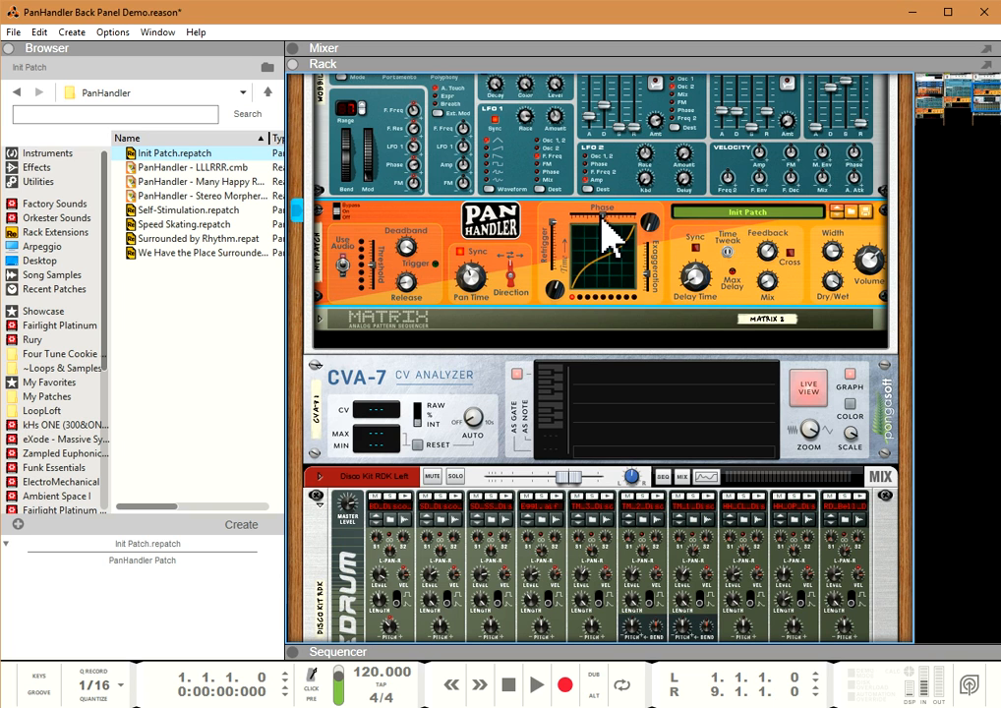
drag(604, 218, 605, 221)
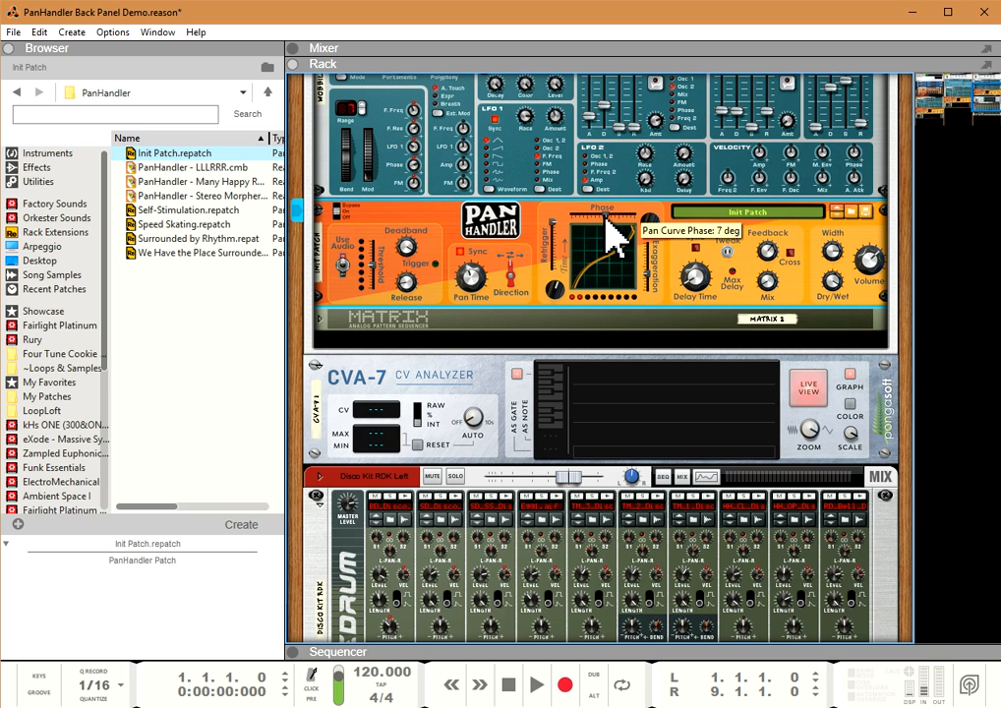
drag(615, 236, 637, 228)
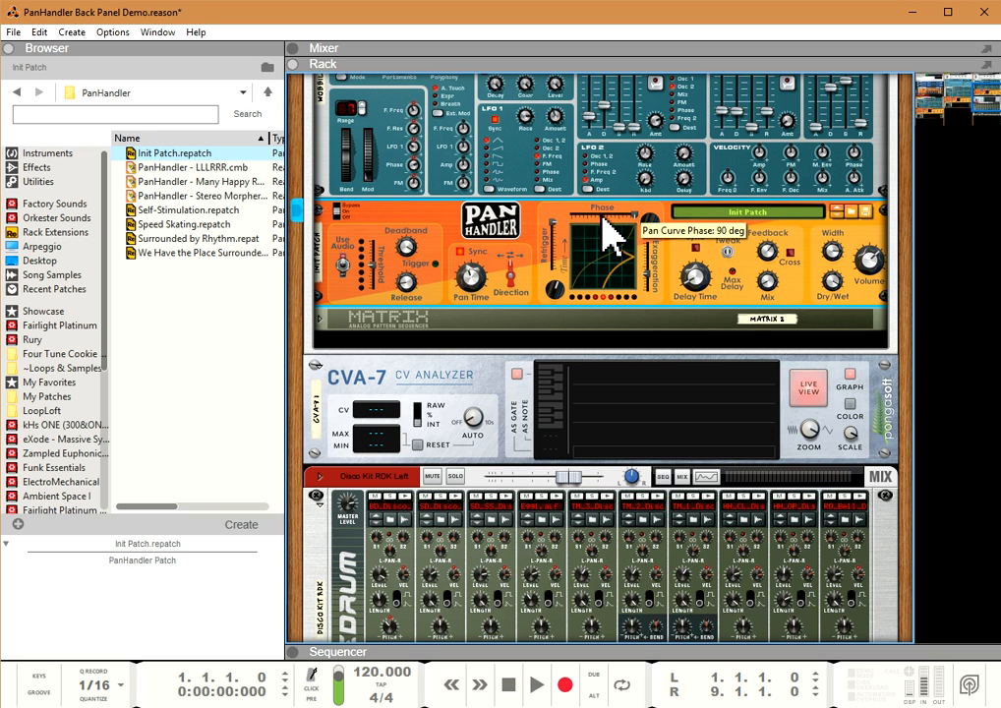
drag(637, 228, 604, 218)
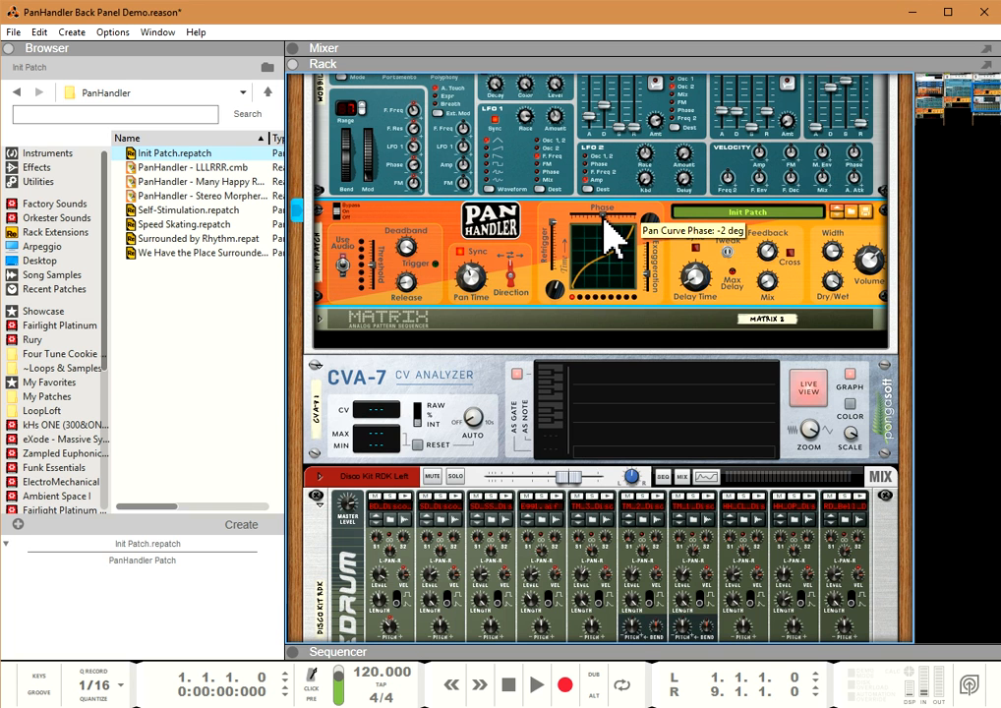
Offset PanHandler's Pan Curve Phase to 56 deg, raise it to the maximum and return the slider to its centre
key(Tab)
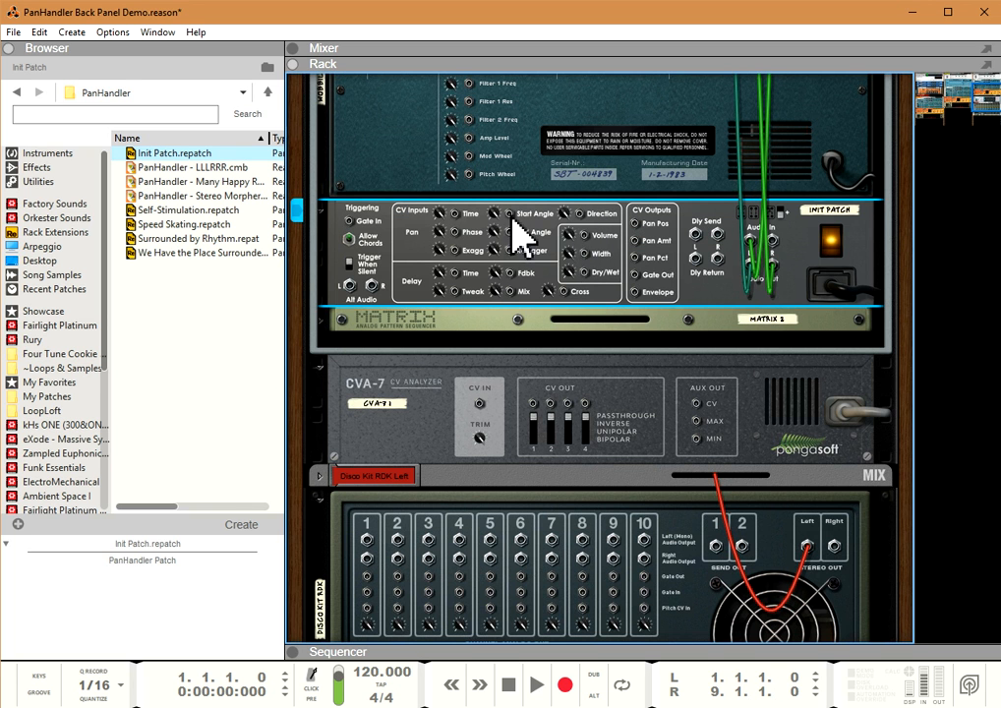
mouse_move(440, 224)
scroll(438, 224, up, 10)
key(Tab)
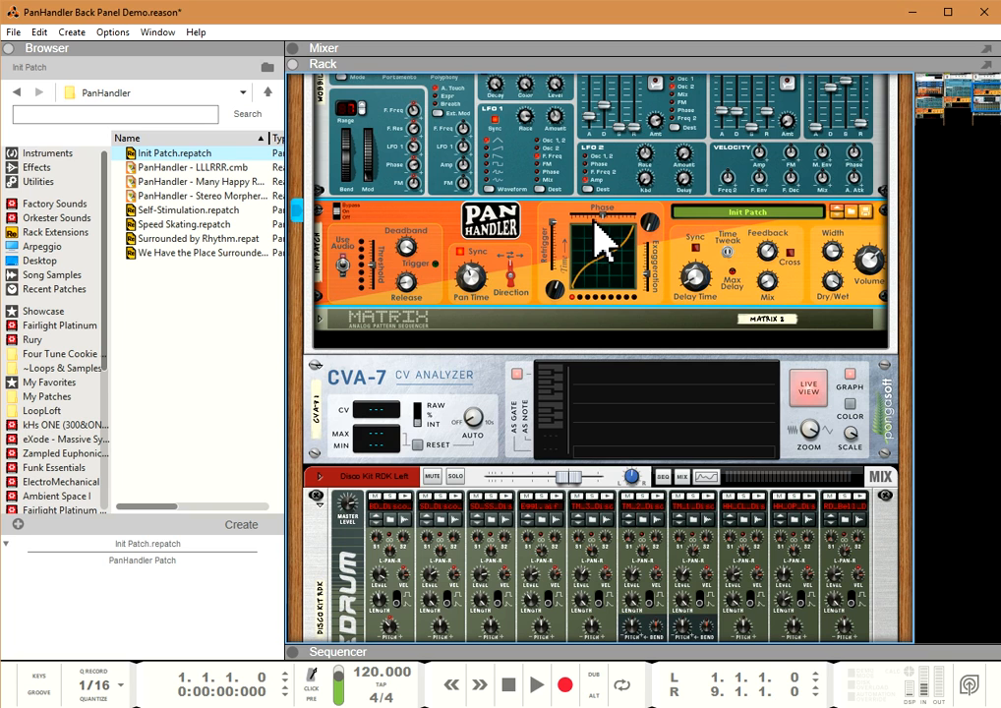
drag(603, 218, 623, 217)
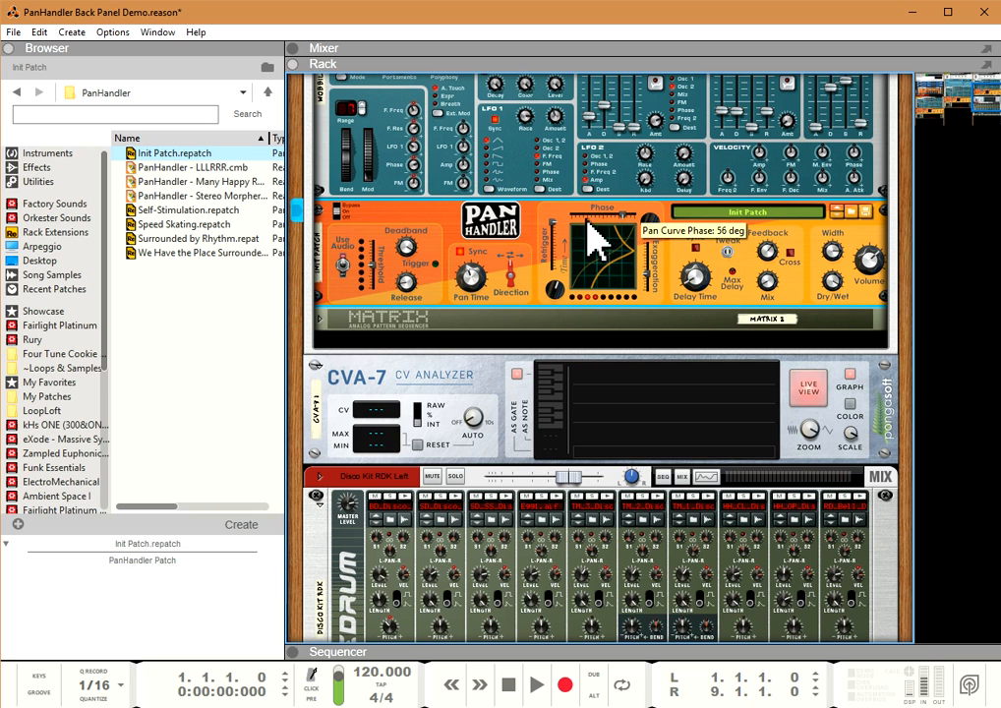
drag(623, 216, 622, 215)
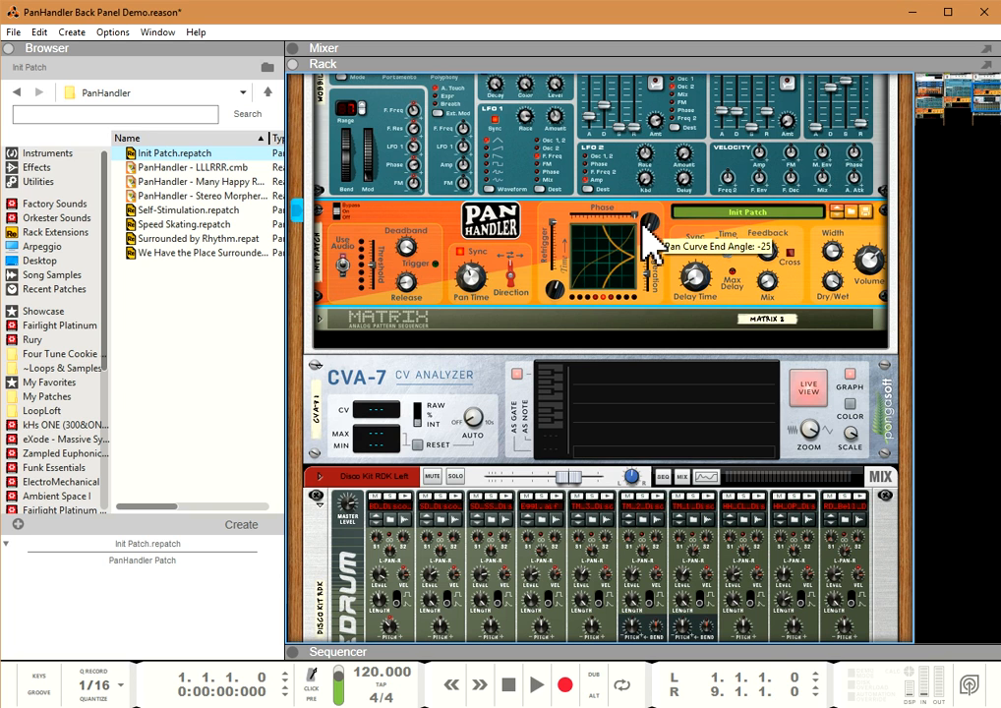
drag(637, 228, 619, 229)
key(Tab)
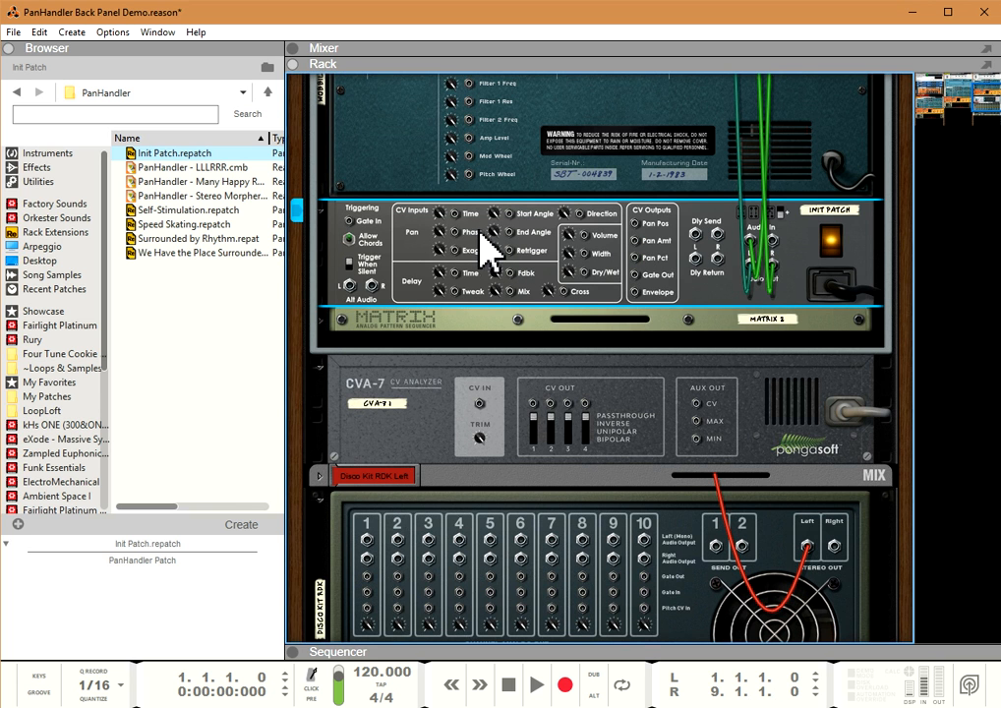
Unfold Matrix 2, switch it to curve editing and draw a curve rising to step 5 and falling through step 8
key(Tab)
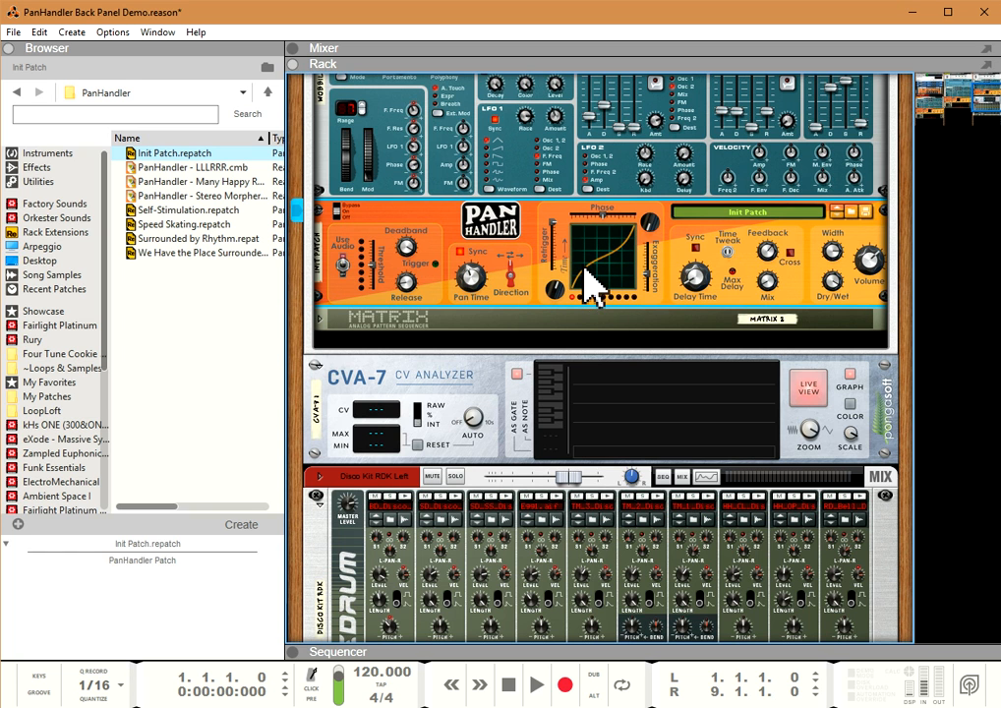
key(Tab)
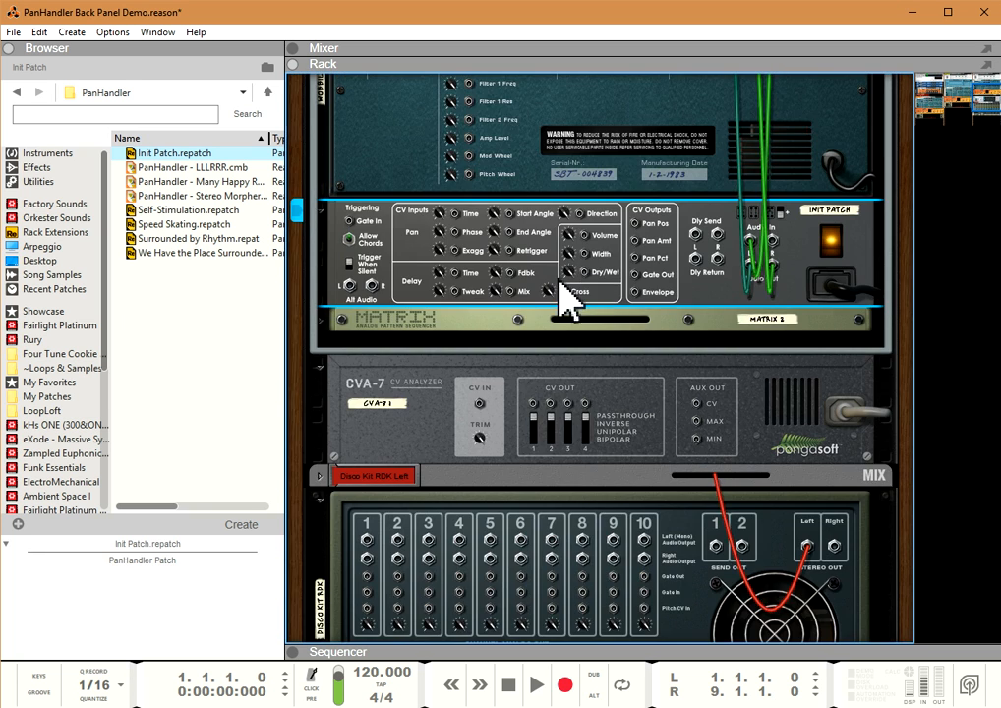
key(Tab)
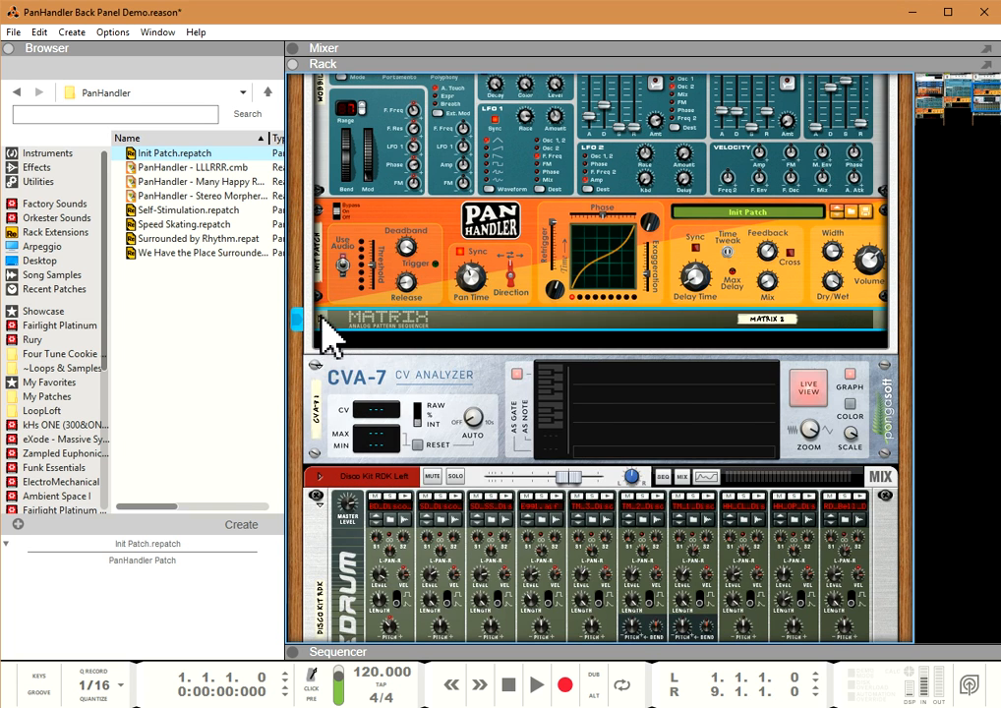
click(320, 317)
drag(426, 334, 432, 308)
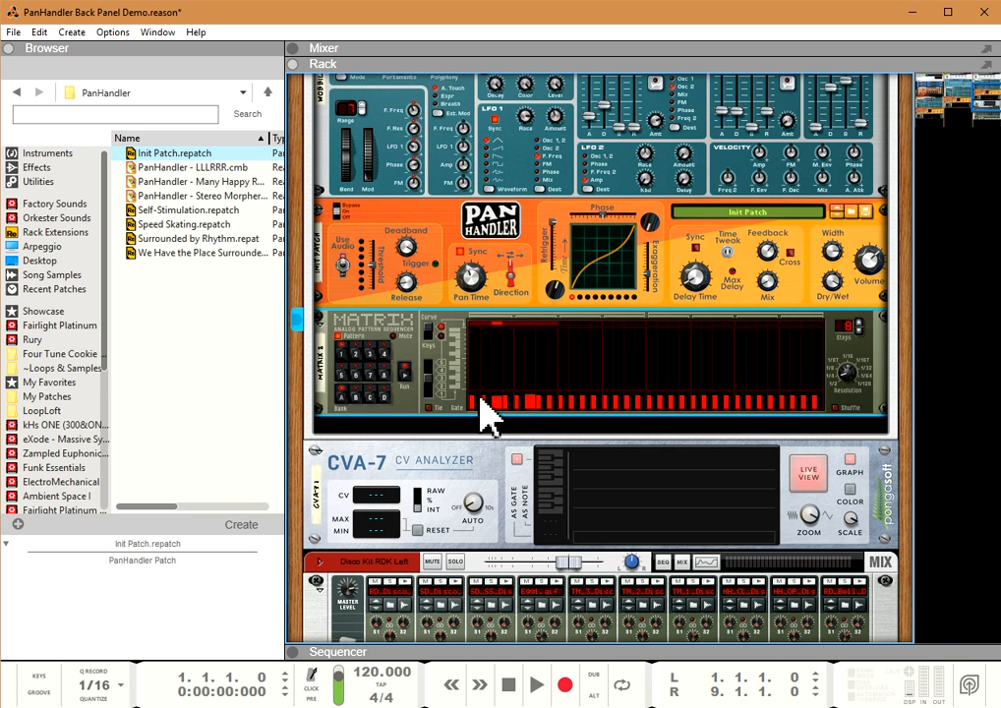
mouse_move(478, 398)
mouse_down()
mouse_move(512, 362)
mouse_move(537, 361)
mouse_move(555, 377)
mouse_move(514, 334)
mouse_move(496, 372)
mouse_move(503, 359)
mouse_move(517, 363)
mouse_up()
Connect Matrix 2's Curve CV output to PanHandler's pan Phase CV input
key(Tab)
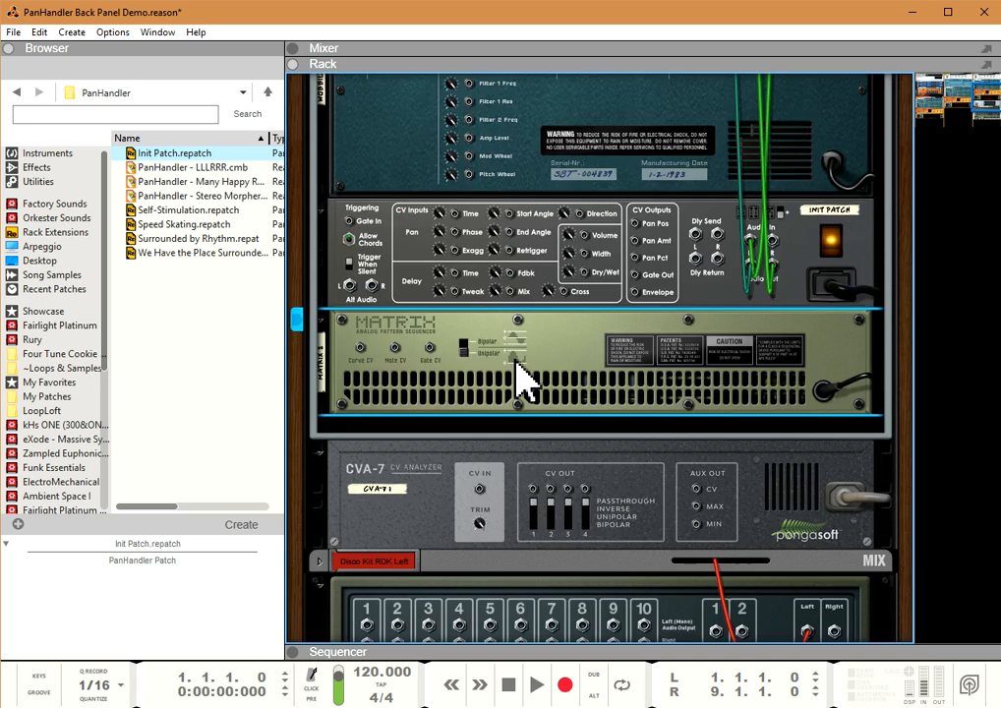
key(Tab)
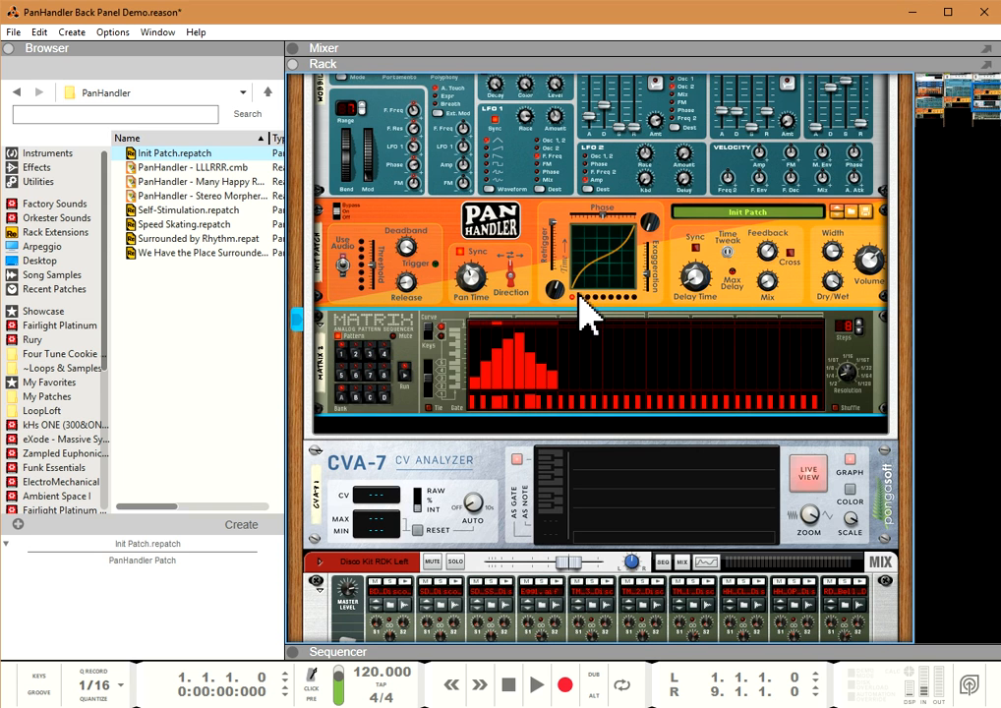
key(Tab)
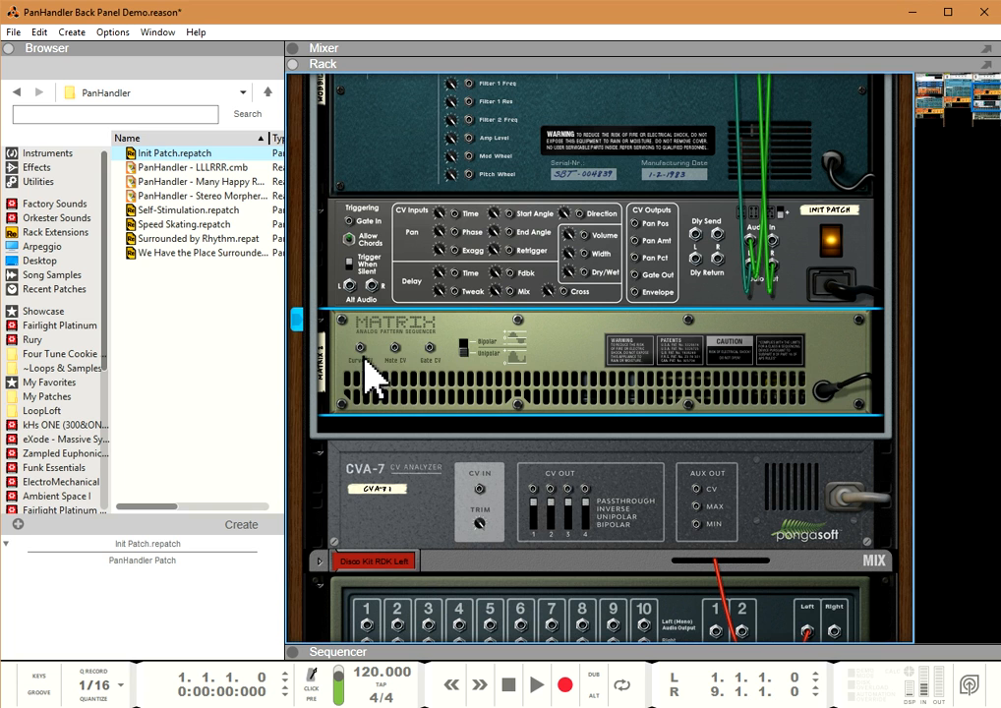
drag(360, 348, 465, 232)
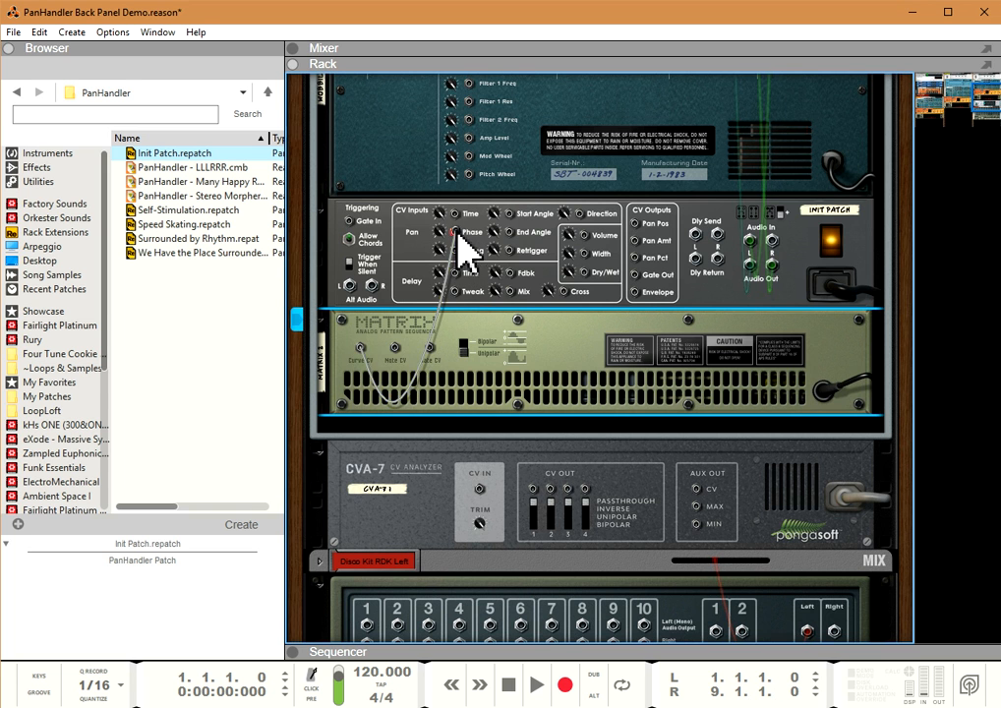
key(Tab)
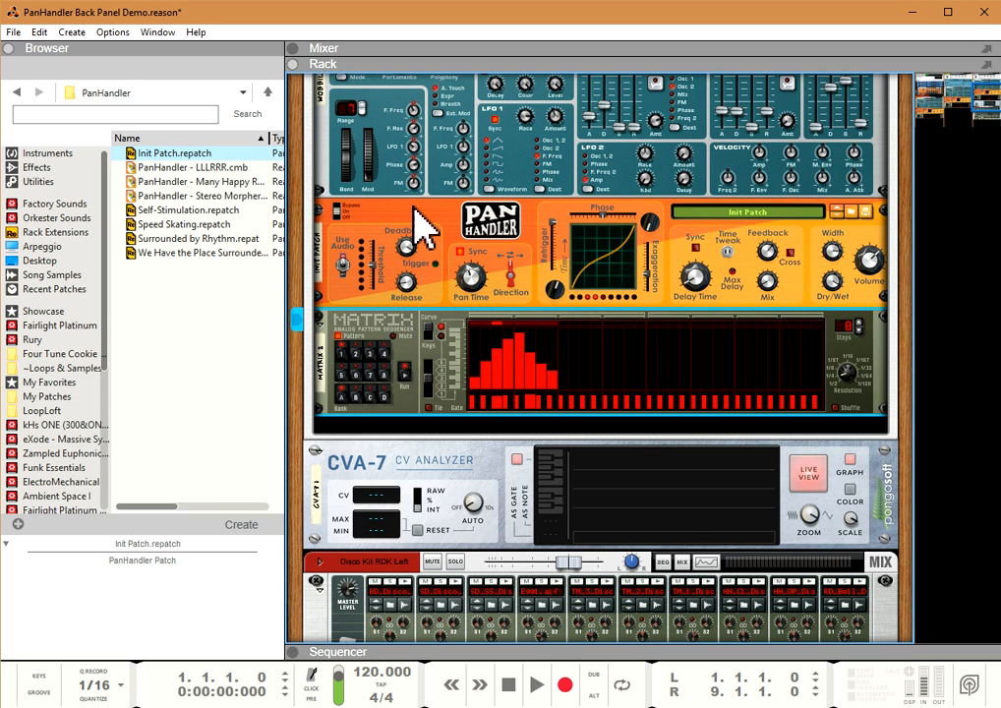
Select the Subtractor, then raise PanHandler's Phase slider close to its maximum and return it to the centre
click(402, 208)
click(388, 104)
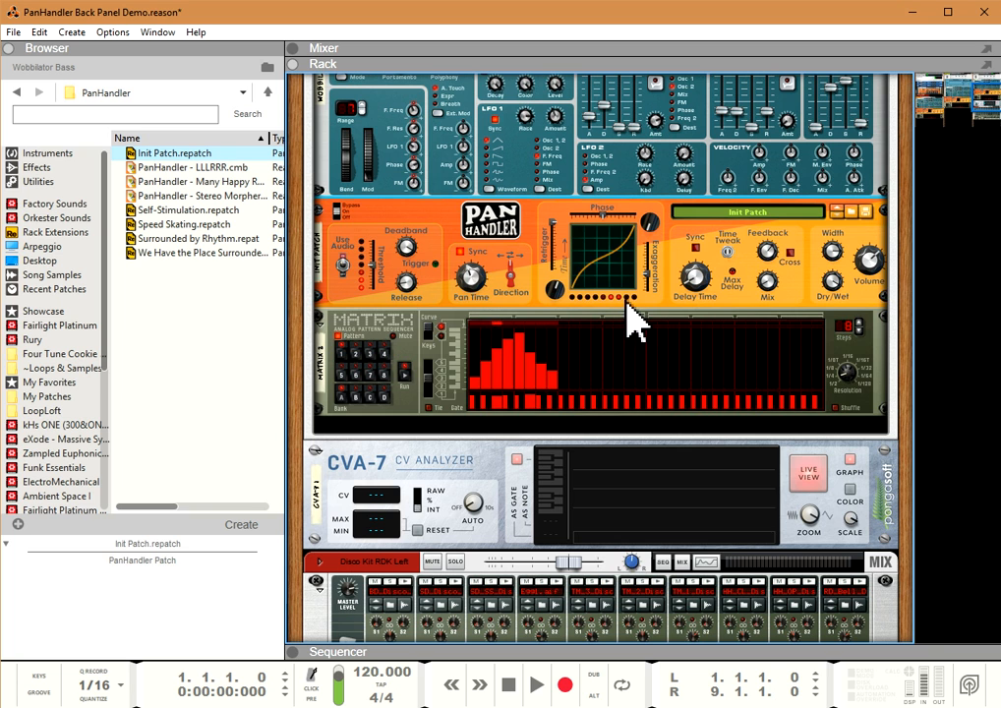
drag(599, 214, 633, 218)
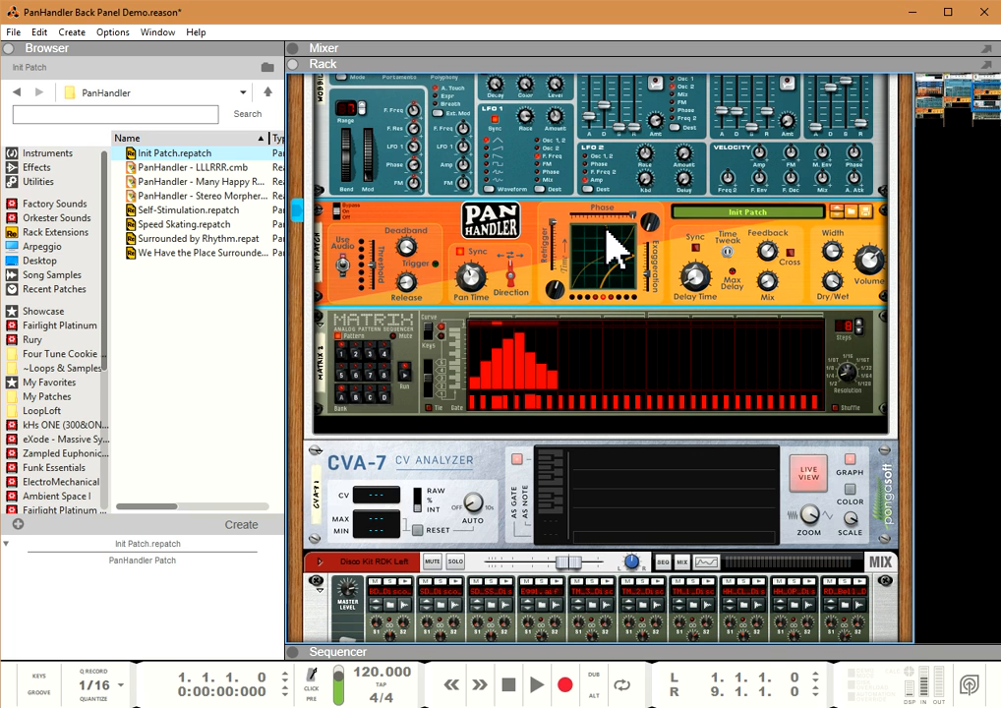
drag(627, 218, 617, 257)
Disconnect Matrix 2's Curve CV cable from PanHandler's Phase CV input and show the Combinator's rear panel
scroll(501, 393, up, 5)
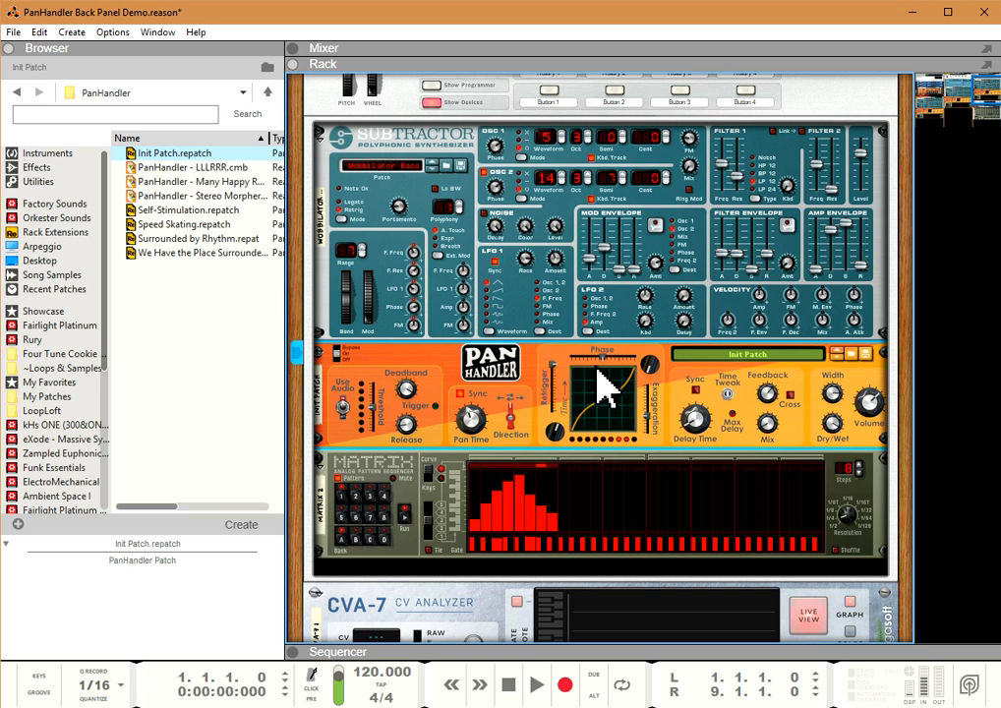
key(Tab)
drag(460, 381, 453, 207)
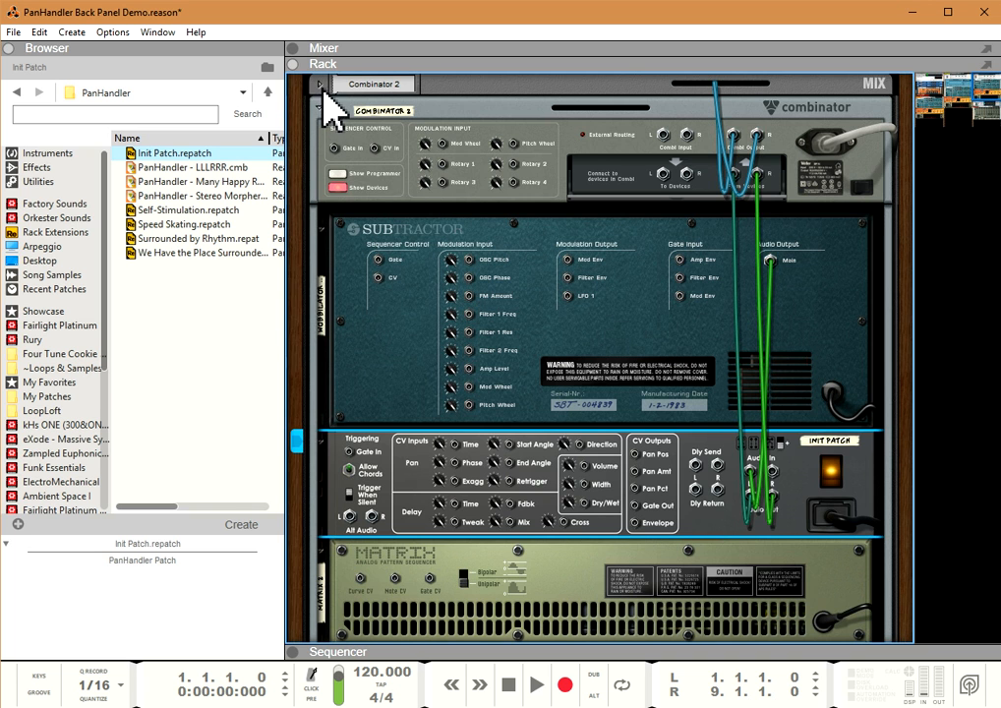
key(Tab)
key(Tab)
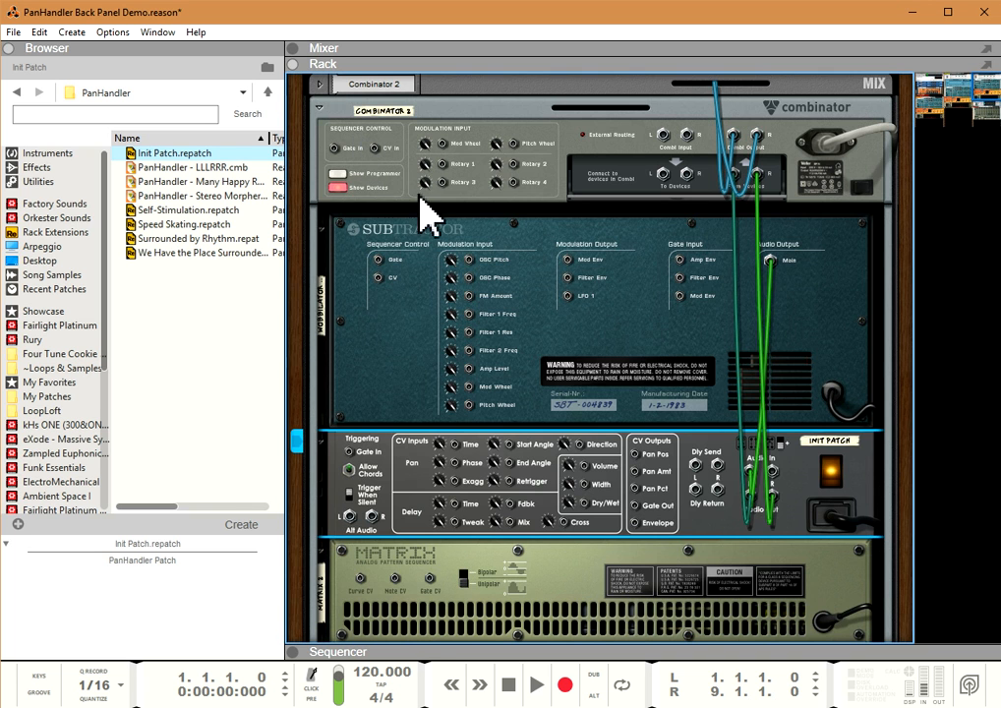
Show the Combinator's programmer and connect Matrix 2's Curve CV output to the Programmer CV 1 input
click(346, 184)
scroll(432, 496, down, 3)
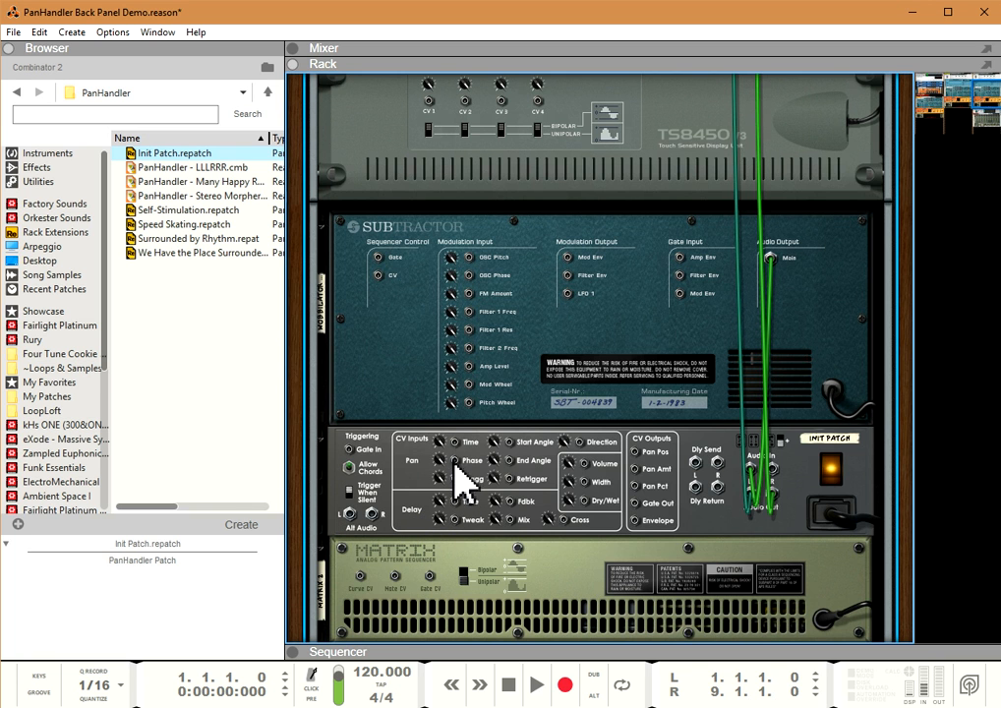
drag(361, 580, 433, 214)
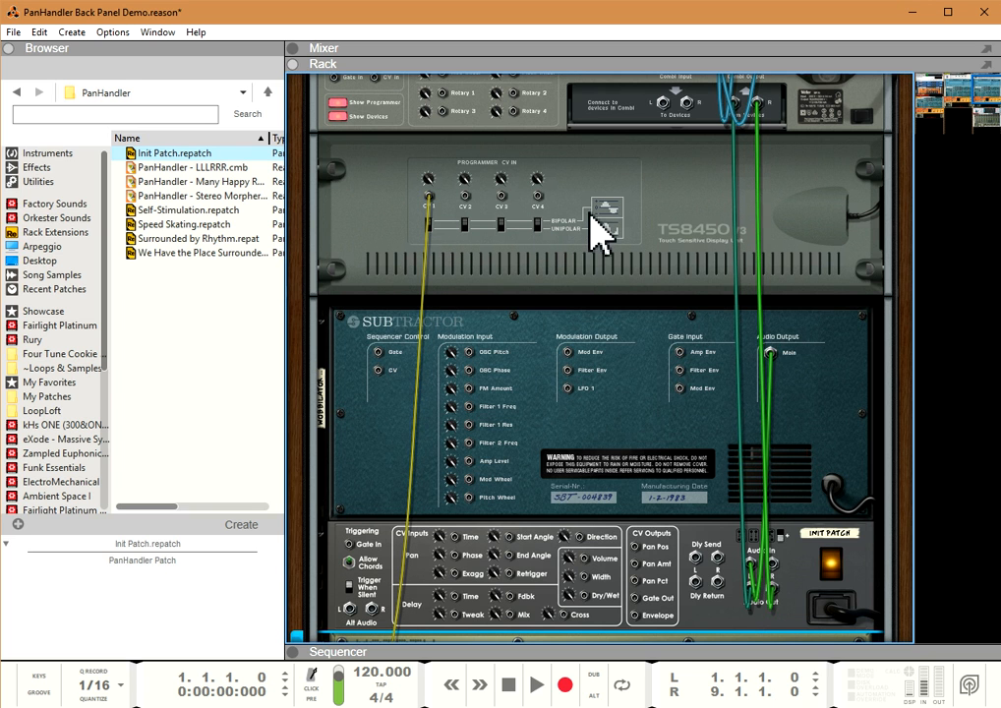
scroll(580, 217, up, 2)
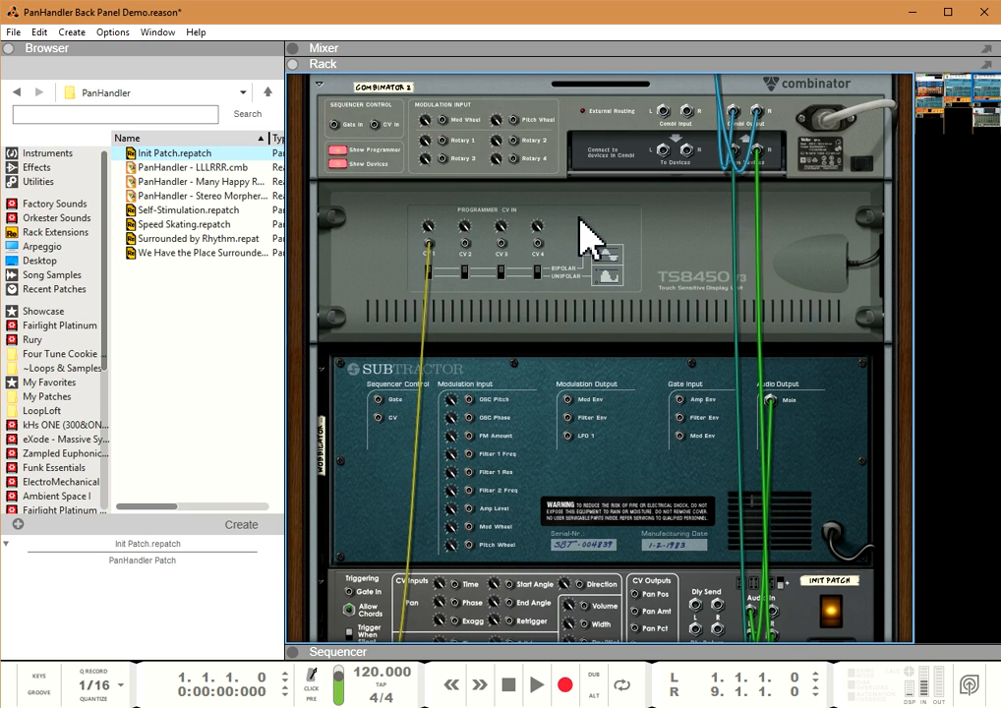
In the Combinator's modulation routing for the Init Patch PanHandler, assign CV Input 1 as a source targeting Pan Curve Phase
key(Tab)
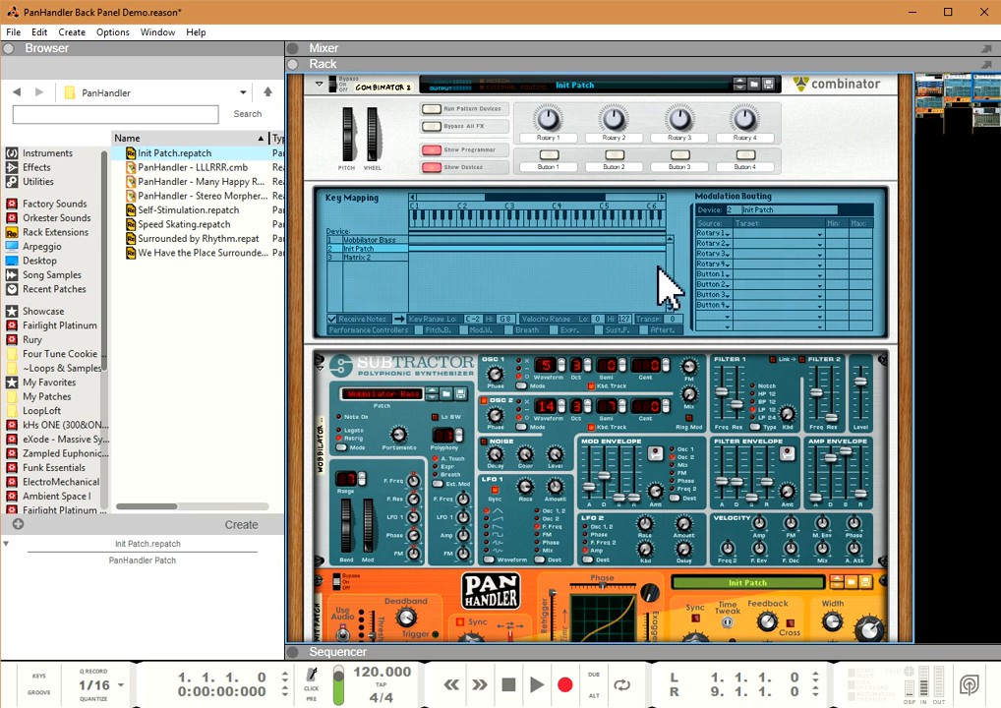
click(357, 252)
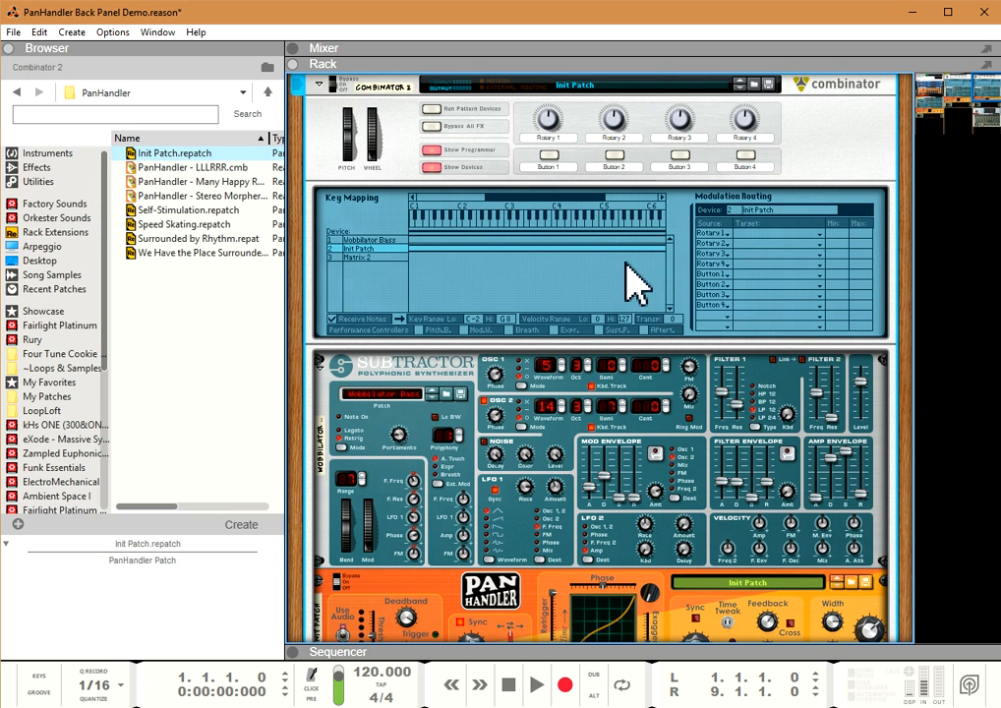
click(728, 313)
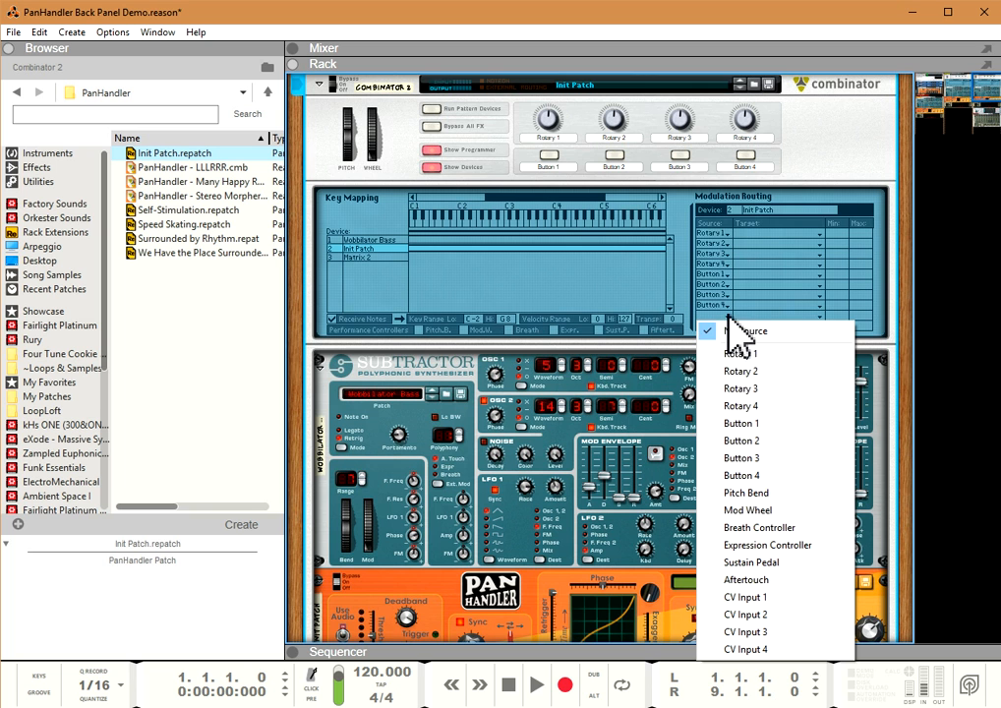
click(755, 596)
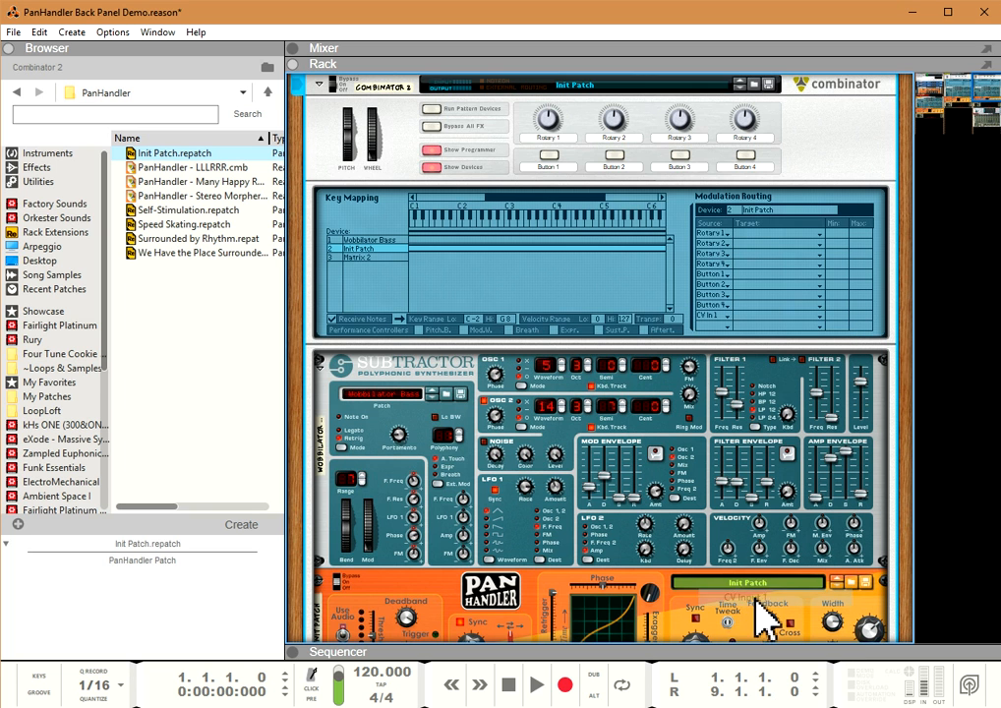
click(822, 320)
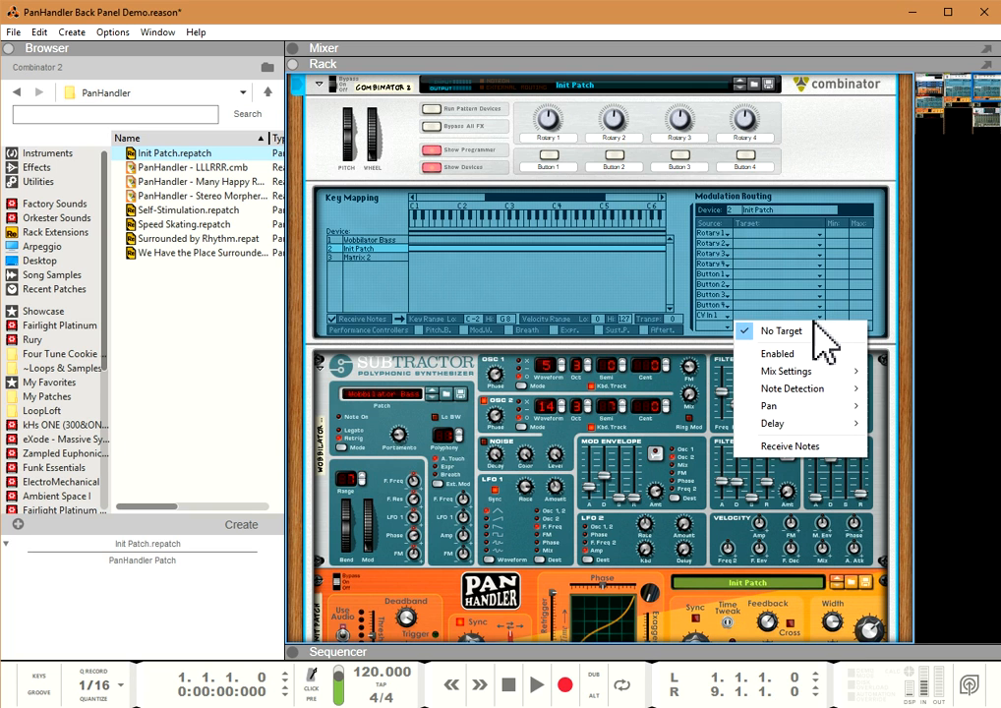
mouse_move(798, 409)
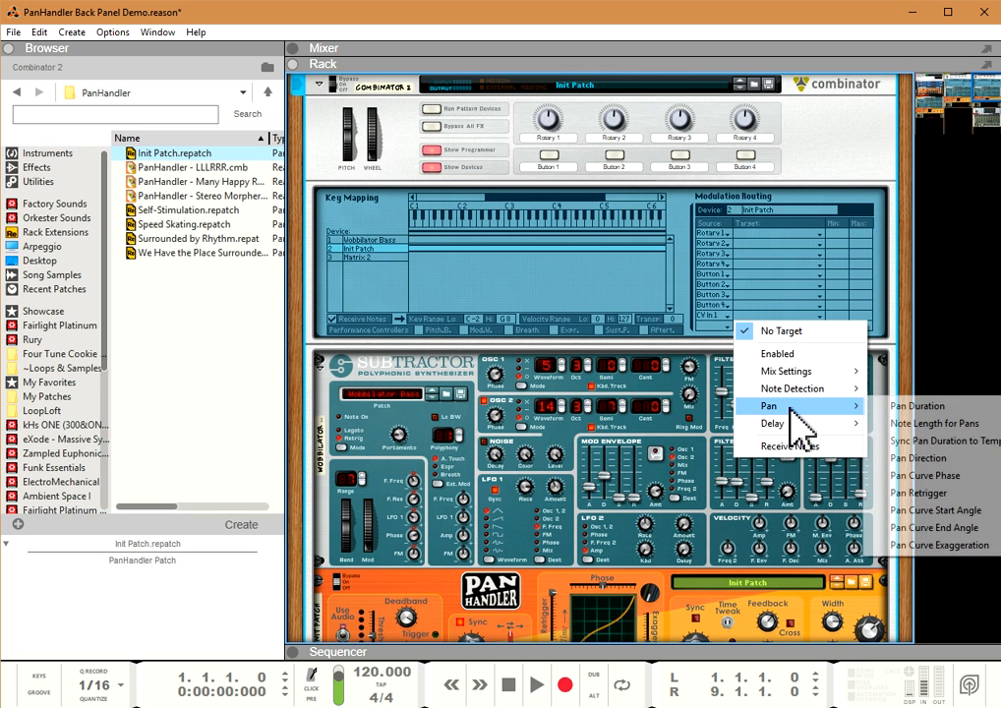
click(939, 475)
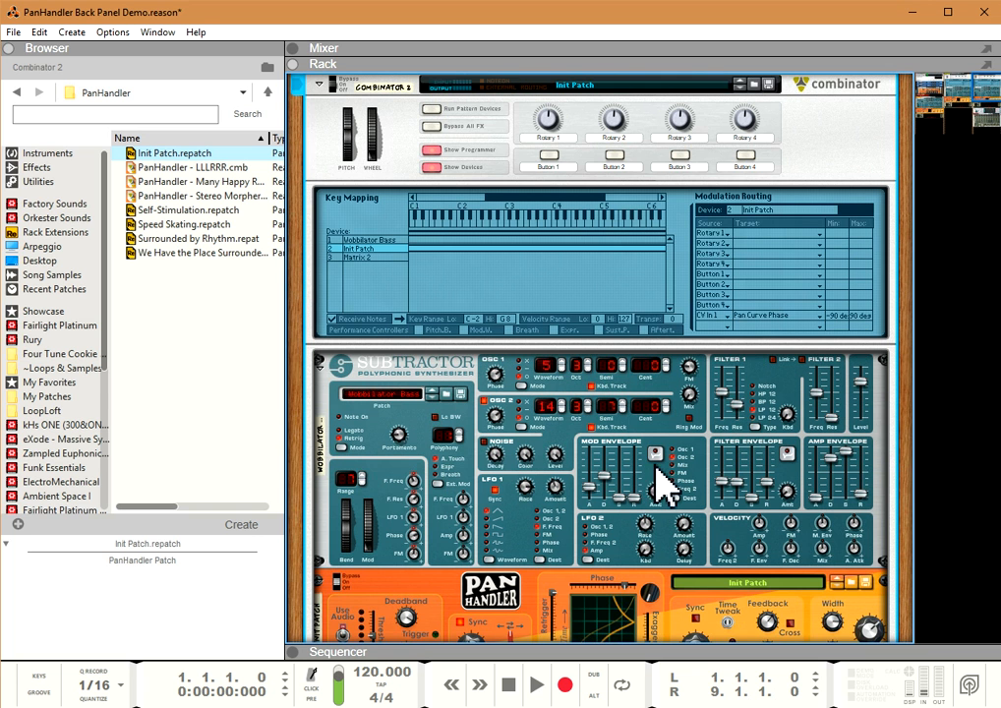
Switch Matrix 2's curve from unipolar to bipolar on its rear panel
scroll(655, 475, down, 3)
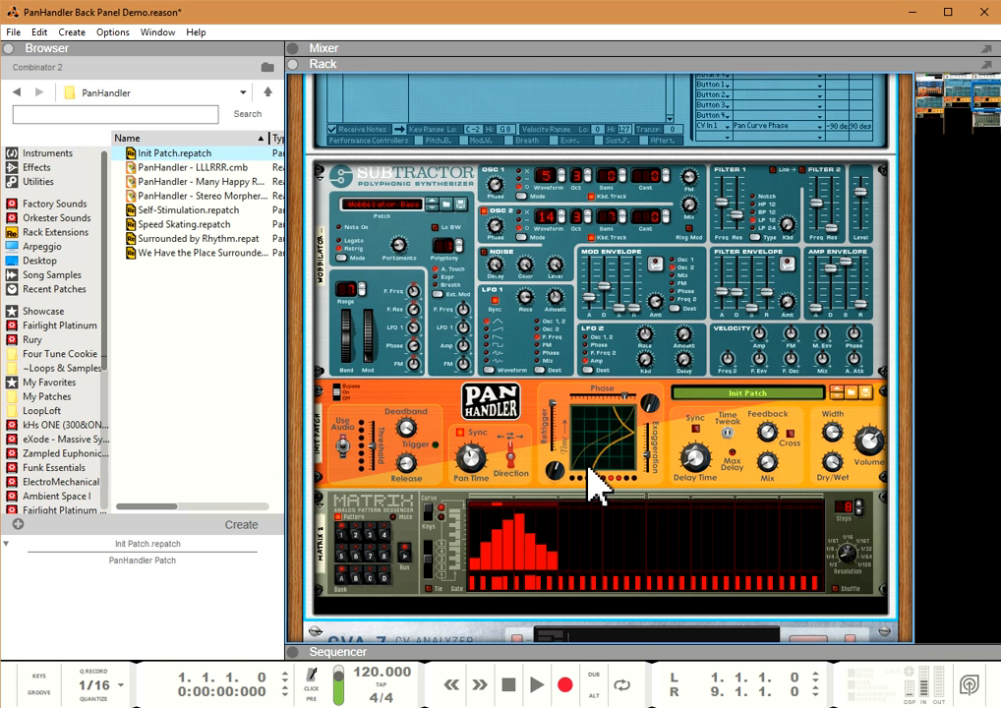
key(Tab)
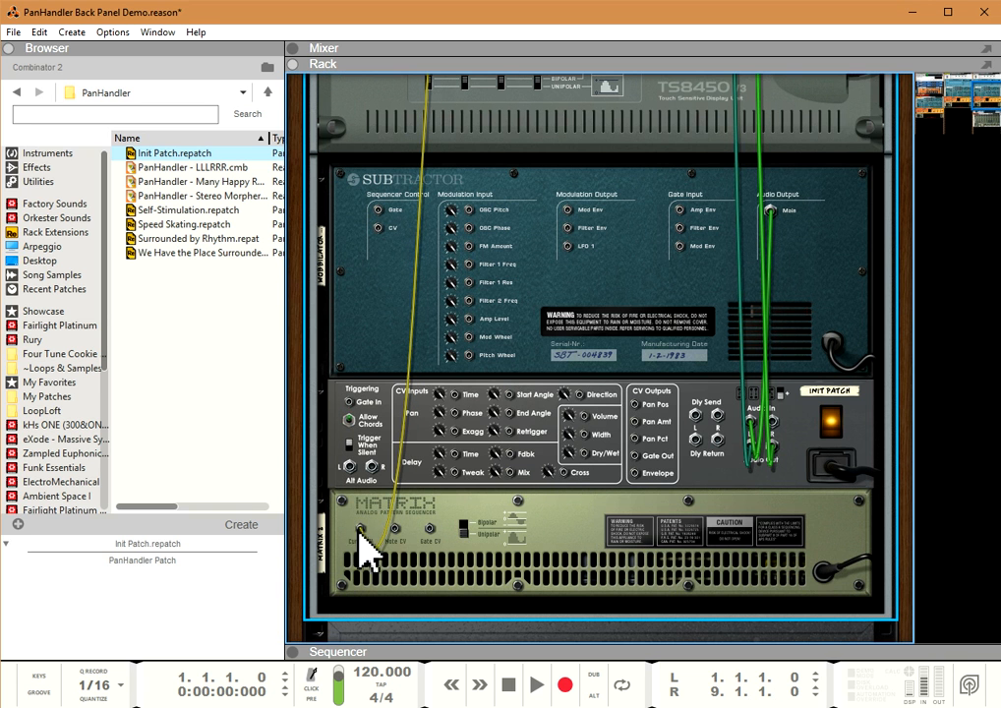
key(Tab)
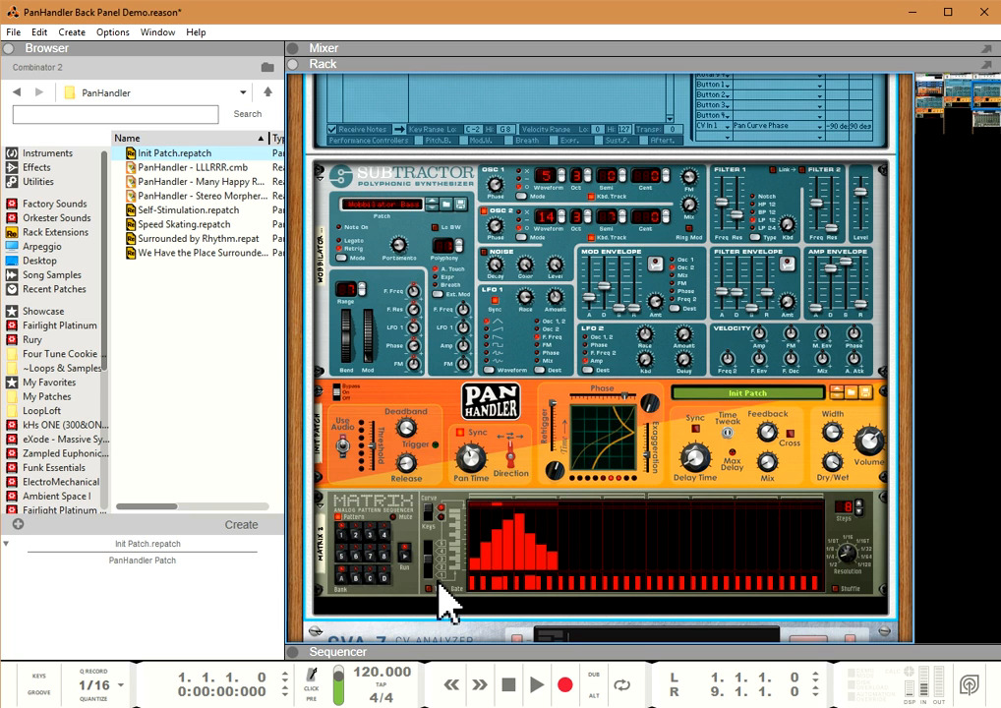
key(Tab)
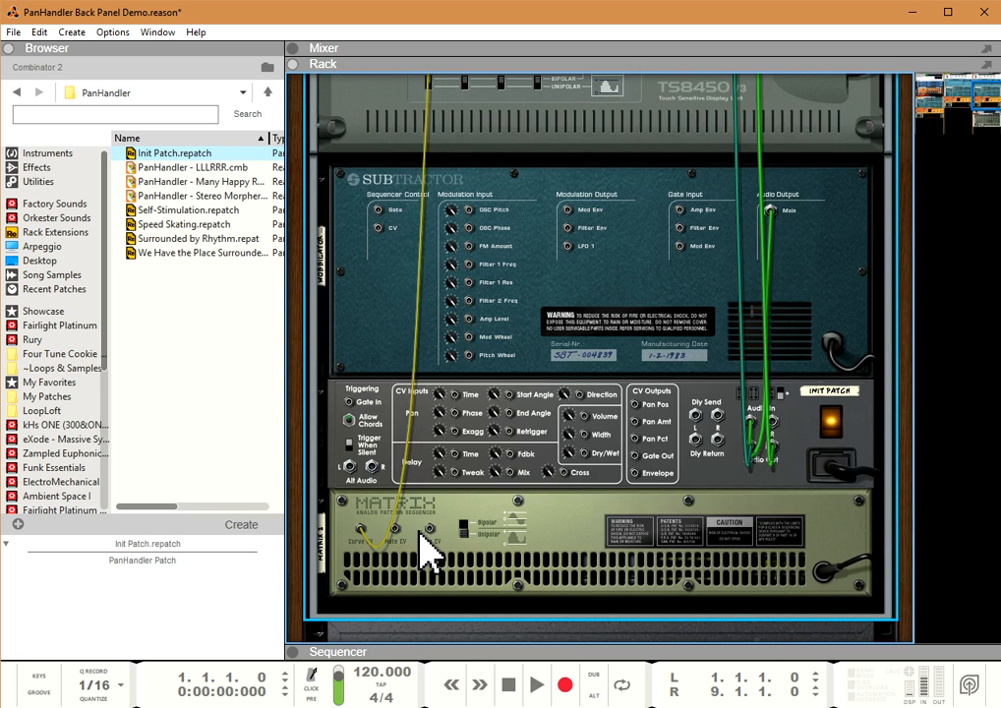
click(468, 534)
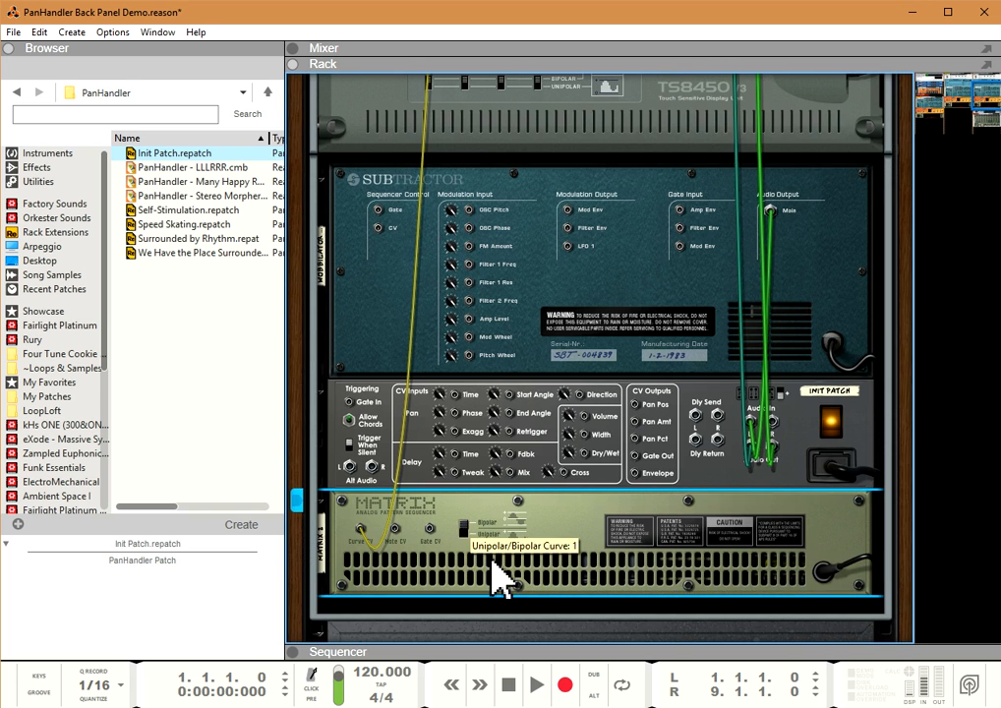
Compare PanHandler's moving Phase slider on the front with its rear CV inputs and the Programmer CV 1 connection
key(Tab)
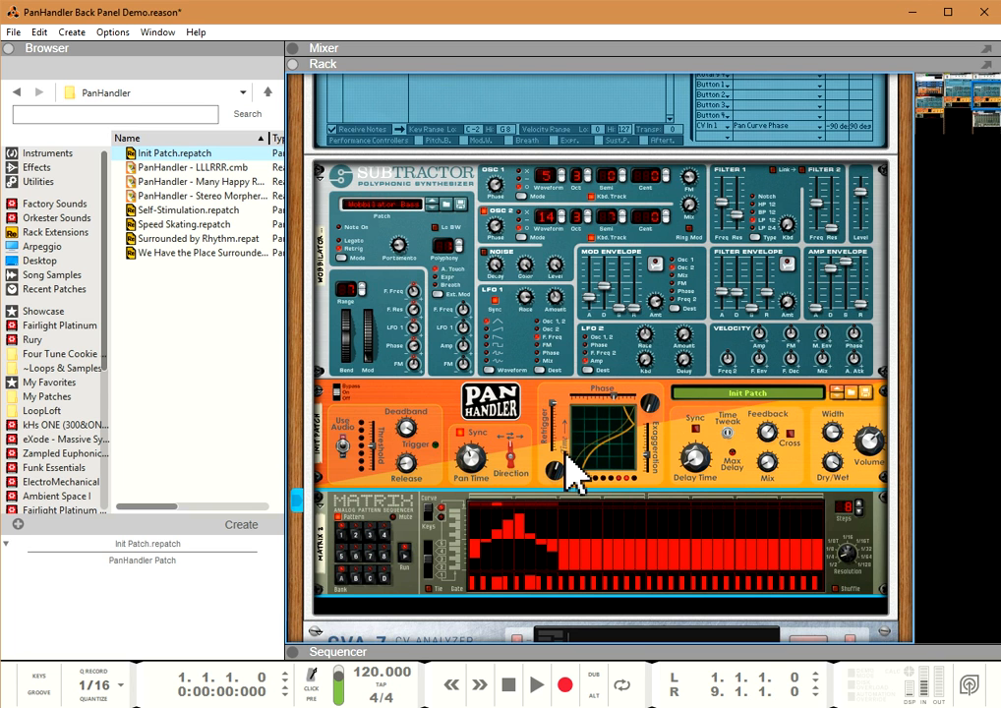
key(Tab)
key(Tab)
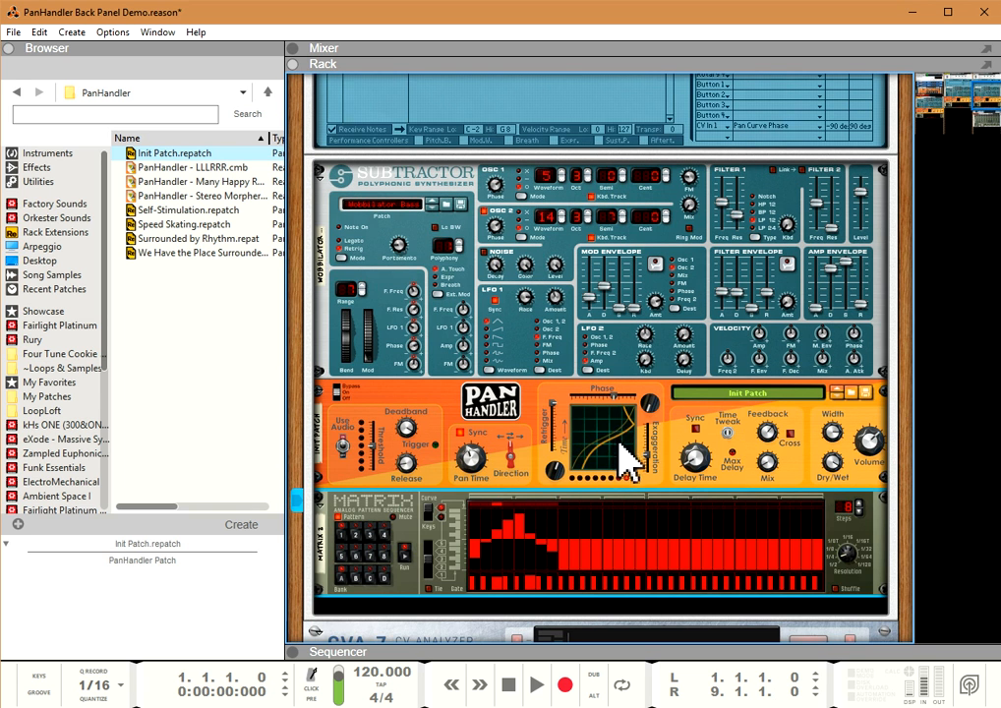
key(Tab)
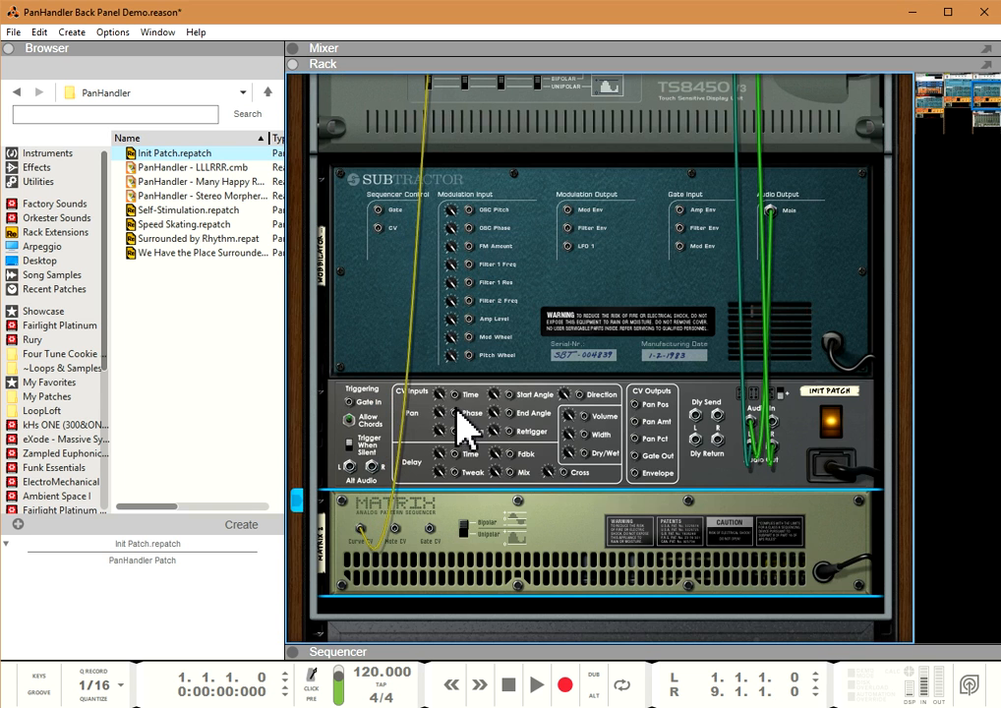
scroll(476, 313, up, 3)
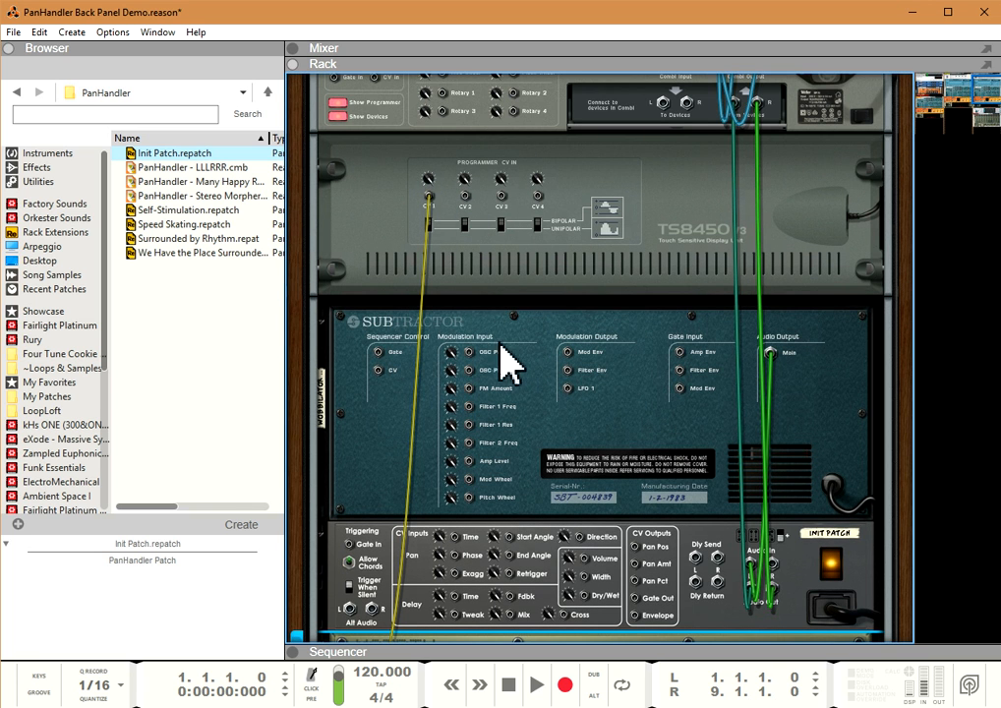
click(430, 180)
drag(429, 181, 447, 592)
key(Tab)
key(Tab)
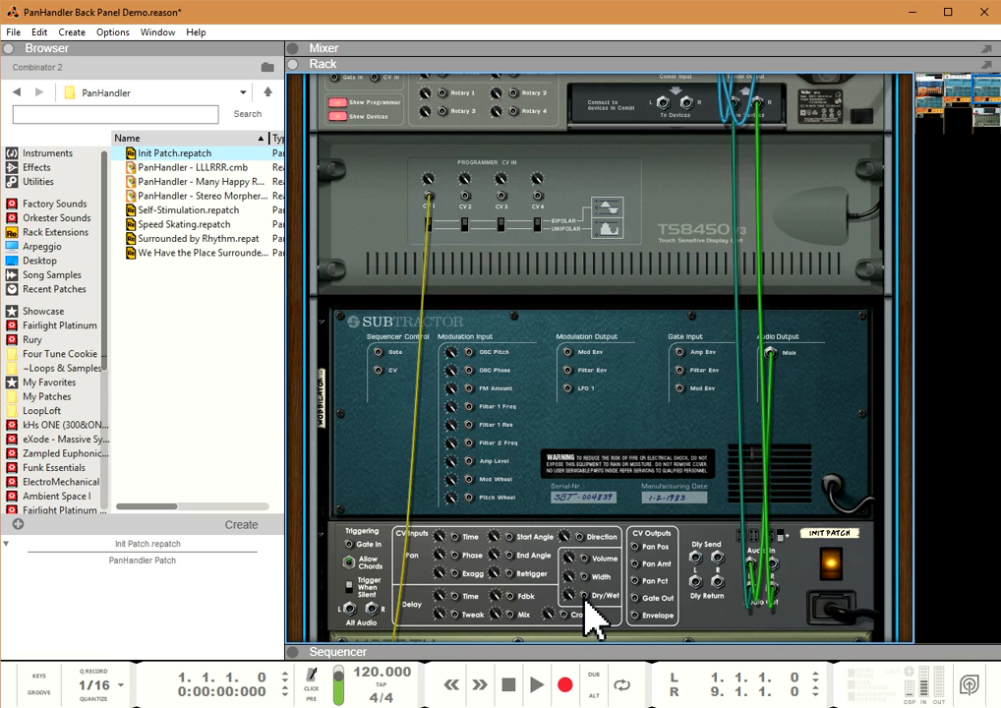
key(Tab)
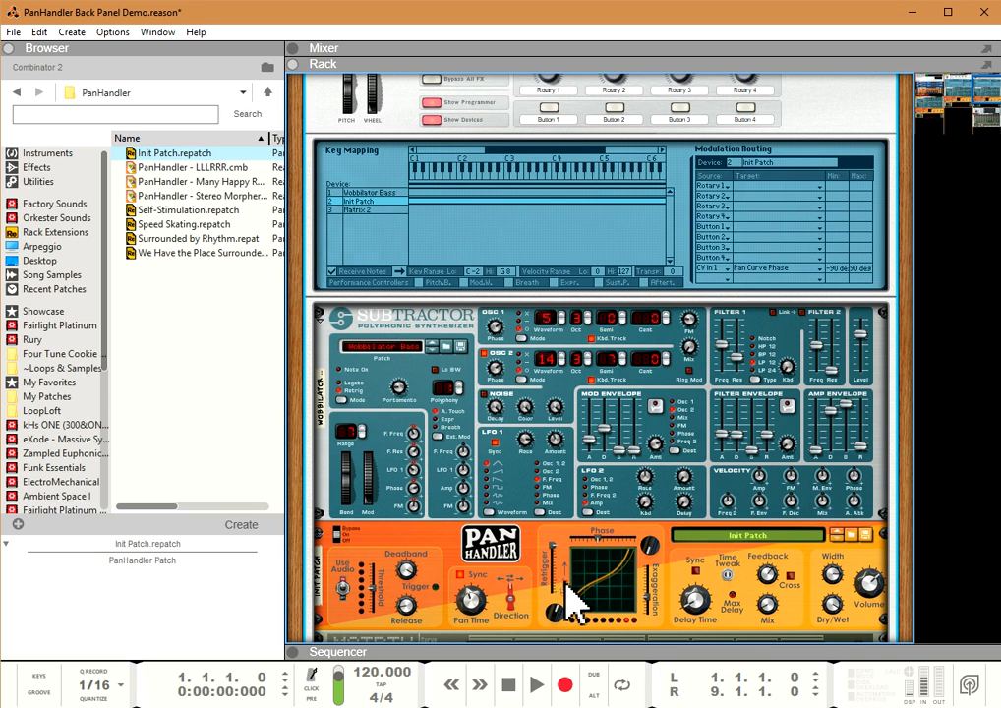
key(Tab)
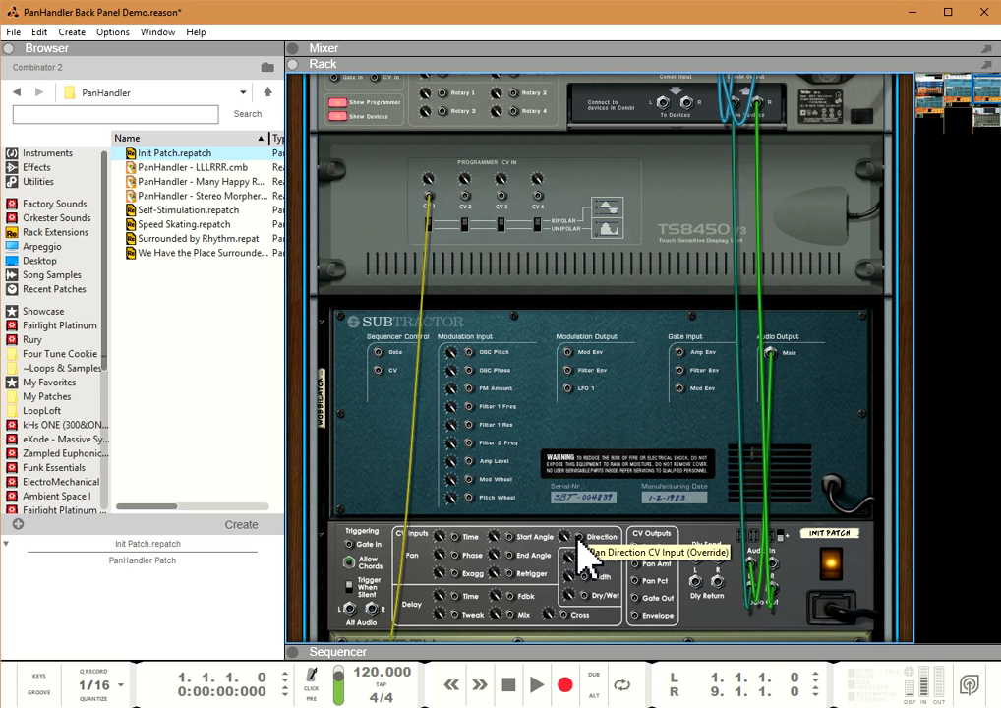
key(Tab)
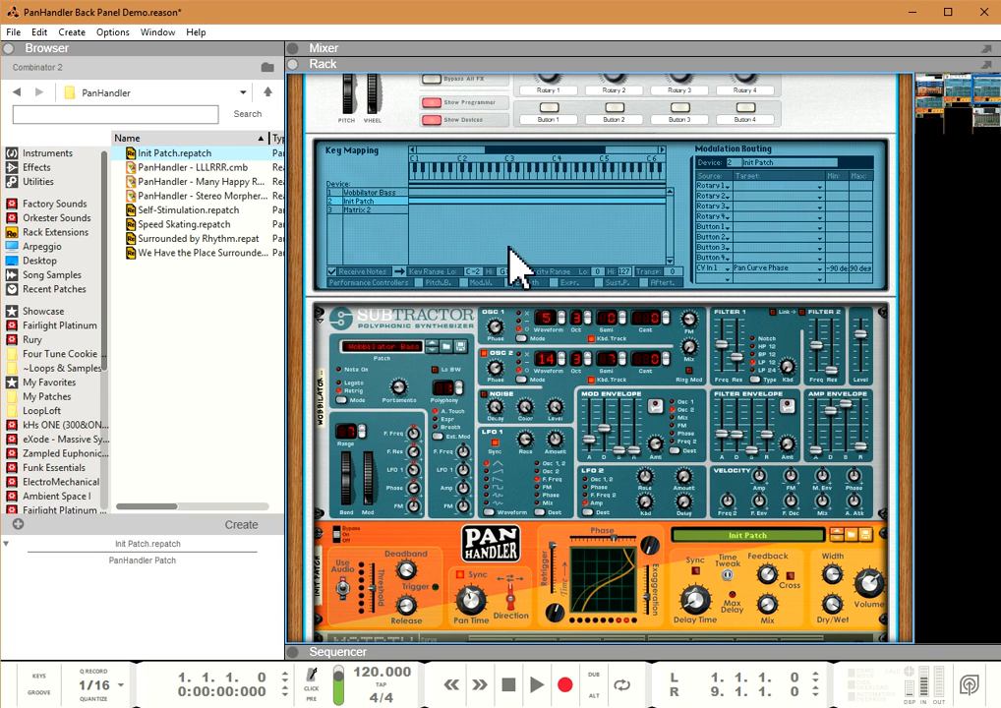
Disconnect Matrix 2's Curve CV cable from the Programmer CV 1 input and reset PanHandler's Phase slider to the centre
scroll(598, 584, down, 3)
key(Tab)
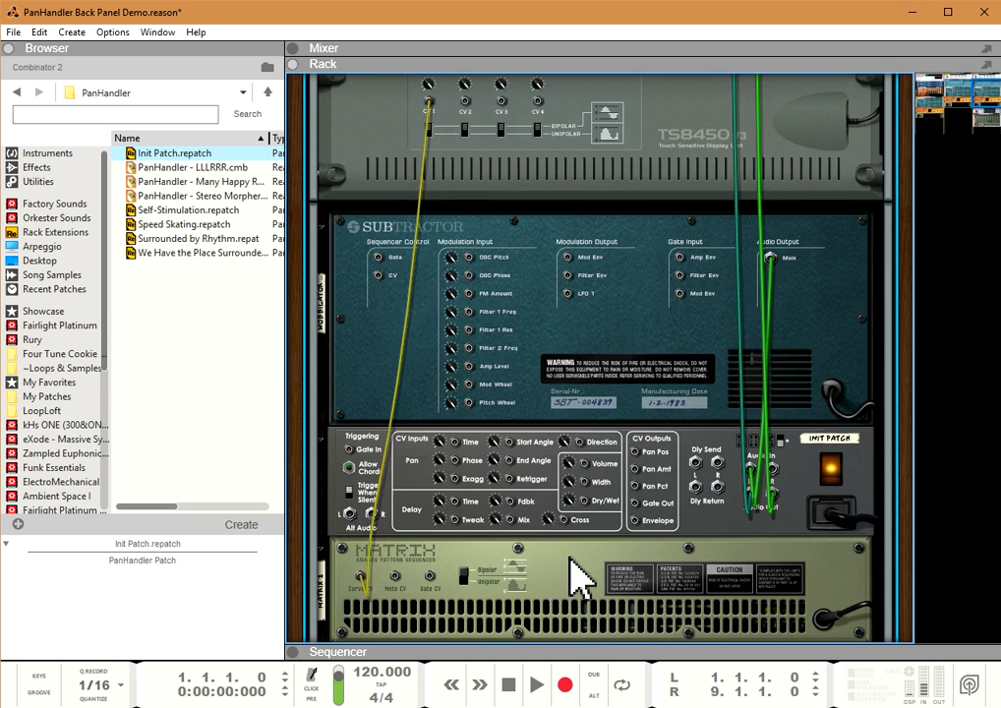
scroll(460, 307, up, 3)
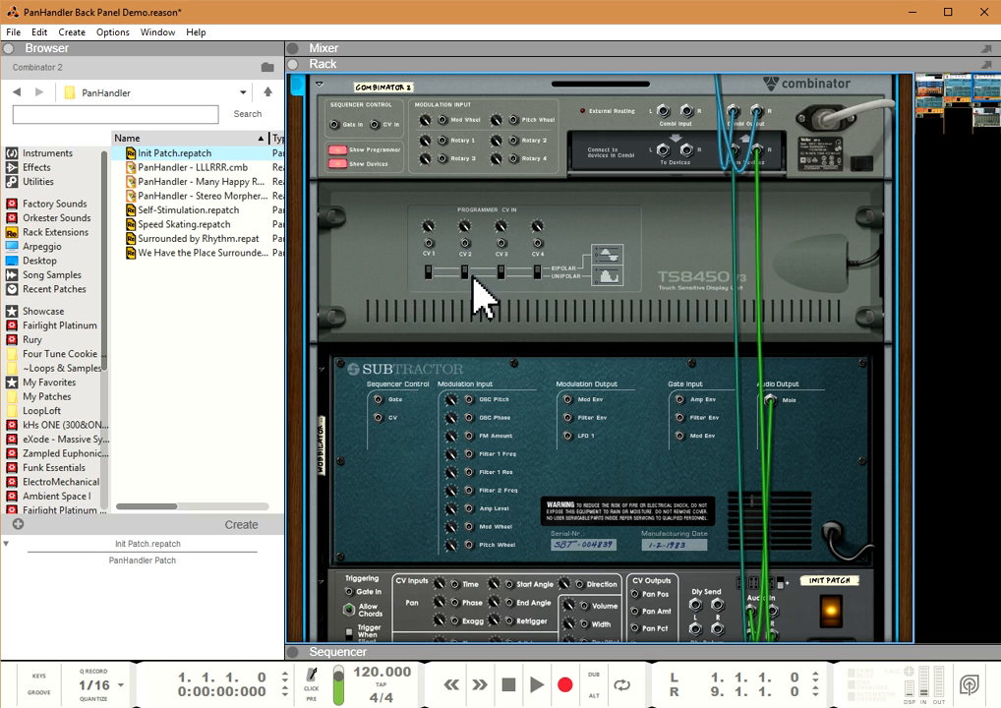
key(Tab)
scroll(580, 614, down, 4)
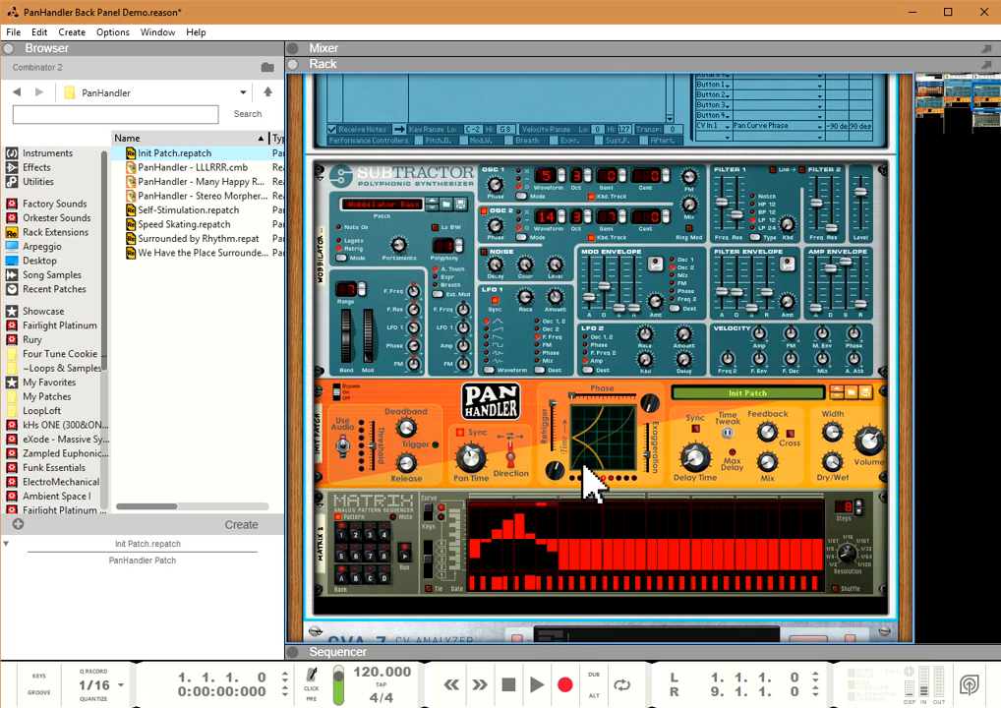
ctrl+click(573, 395)
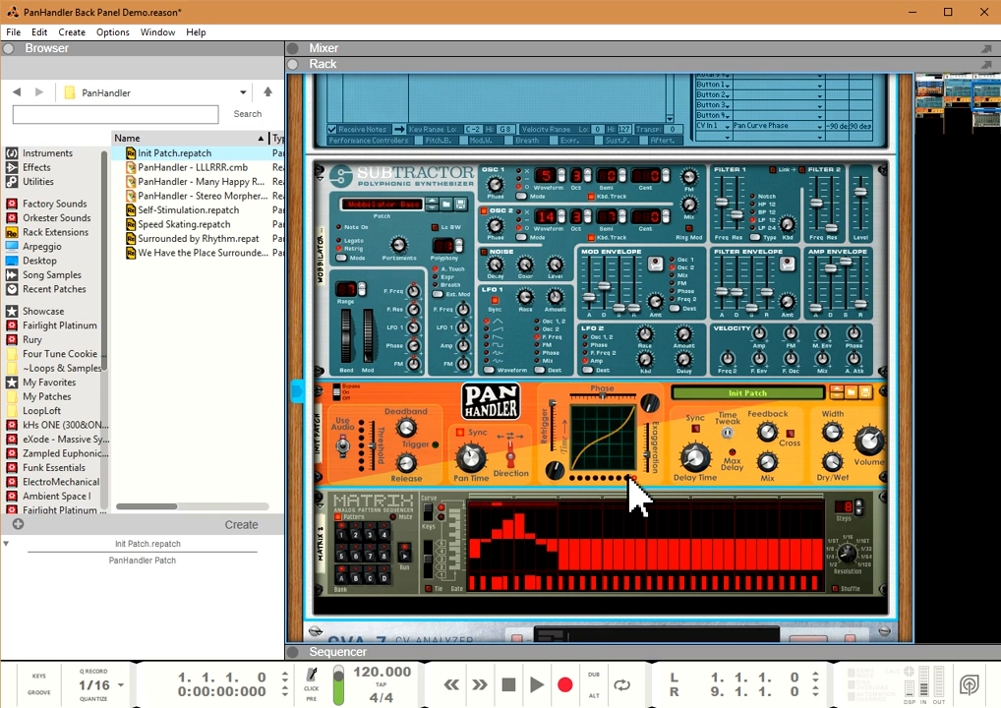
Move PanHandler's Phase slider close to its minimum and back to the centre, and try the Delay Time knob
key(Tab)
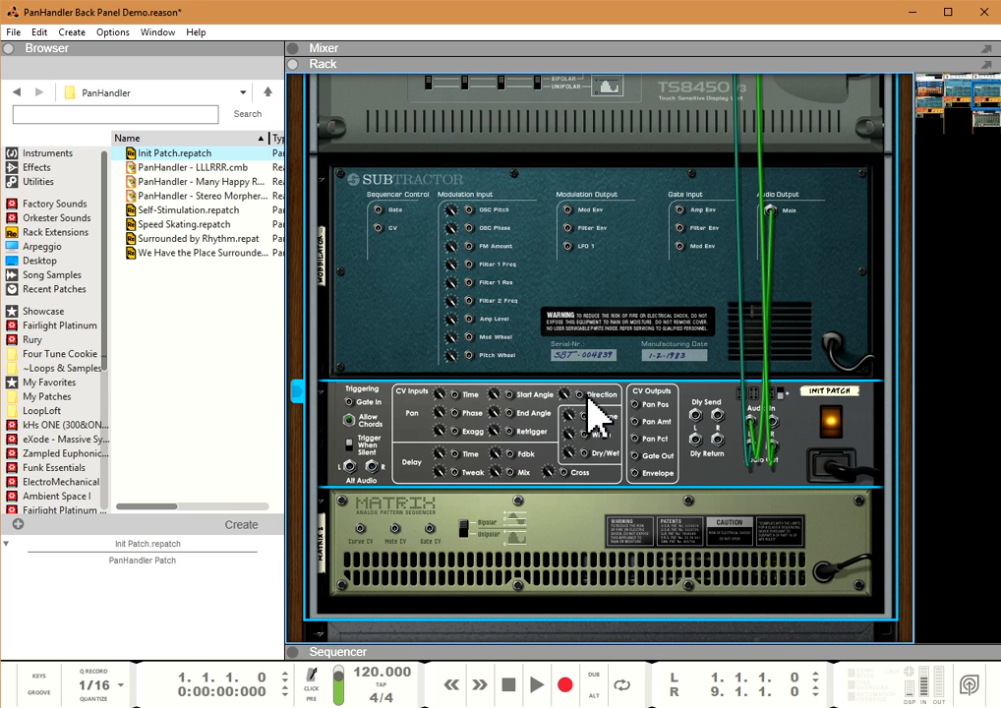
key(Tab)
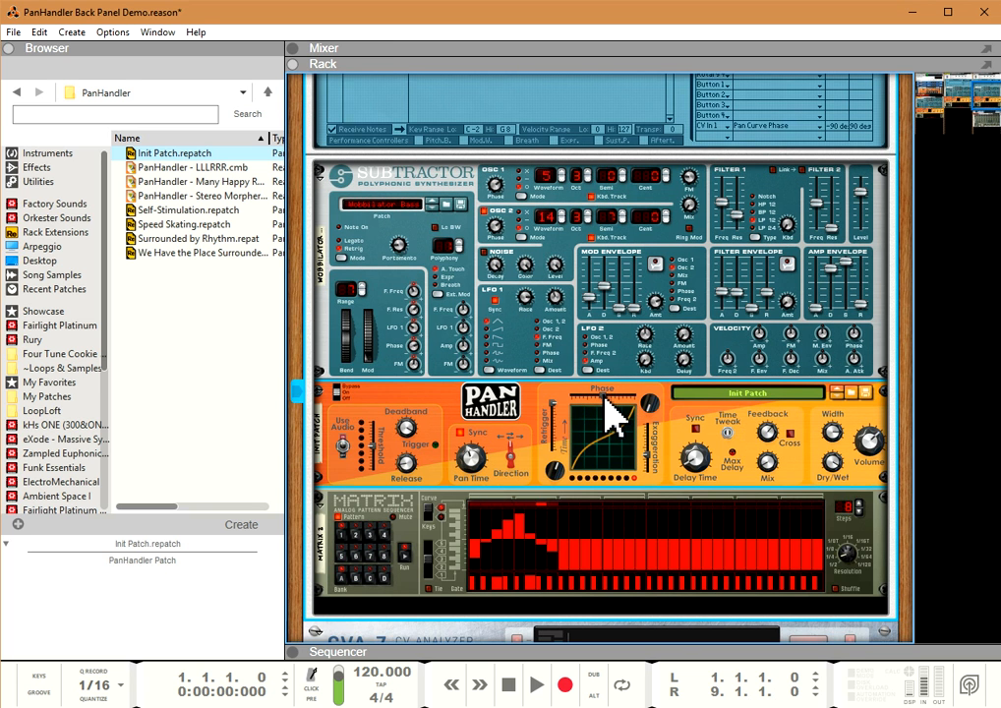
drag(607, 400, 573, 400)
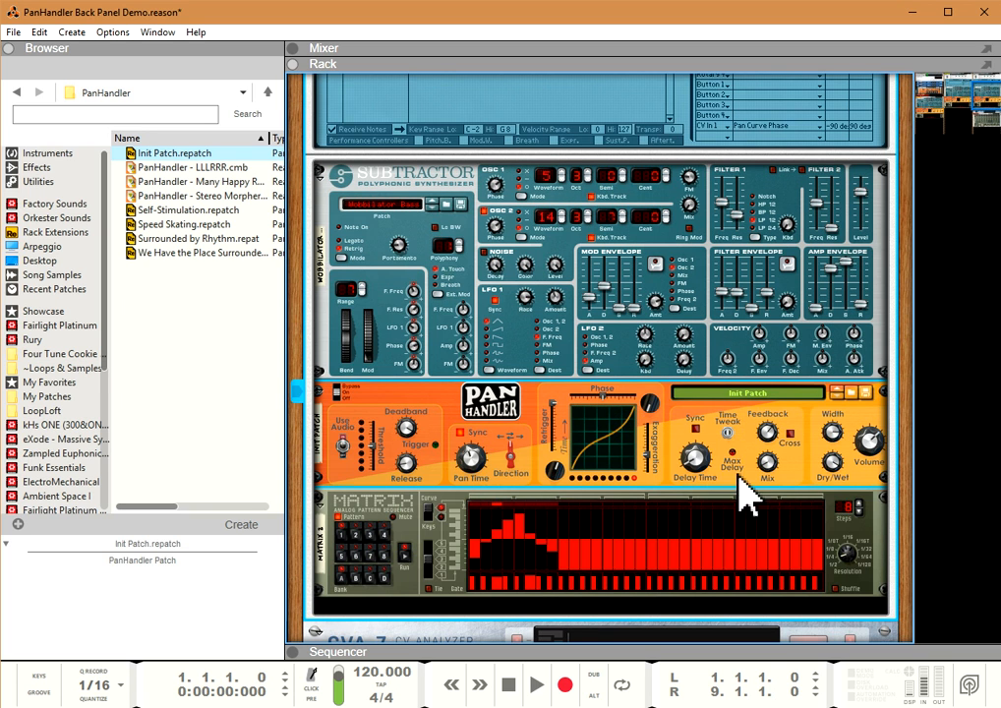
drag(696, 466, 697, 413)
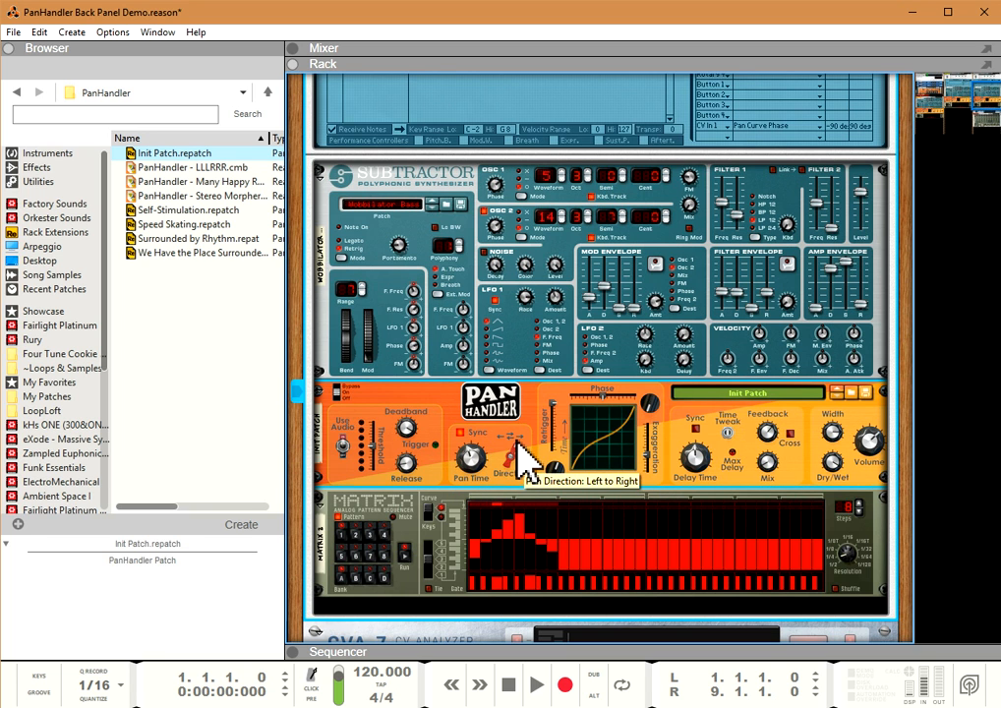
Try PanHandler's middle pan Direction setting, locate the Direction CV input on the rear, and set the direction to Left to Right
mouse_move(514, 460)
mouse_down()
mouse_move(522, 482)
mouse_move(527, 468)
mouse_up()
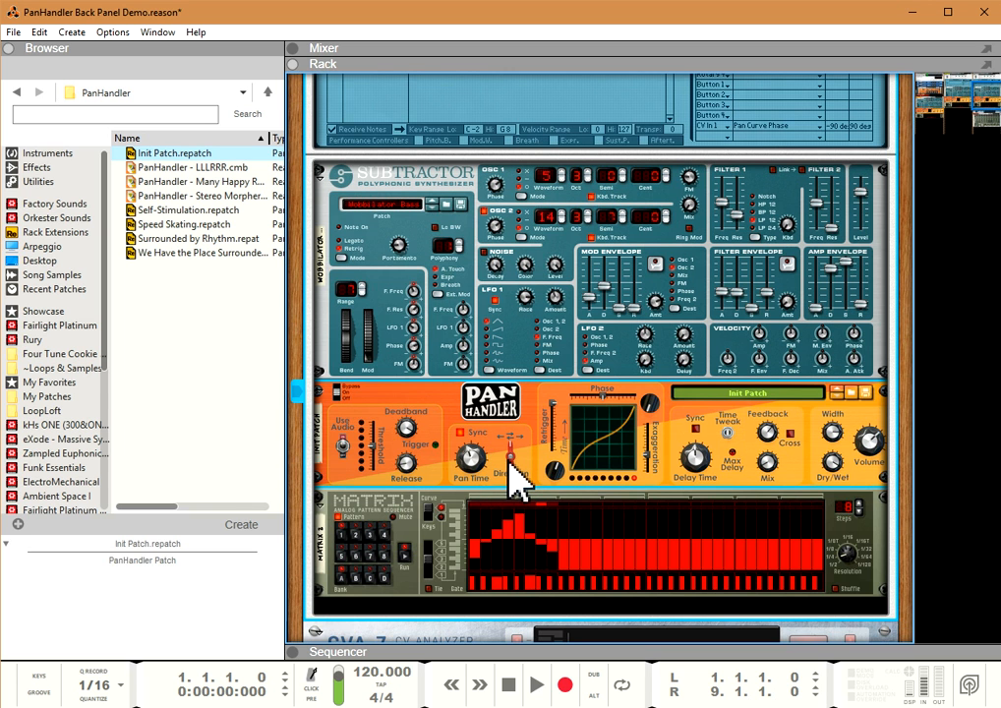
key(Tab)
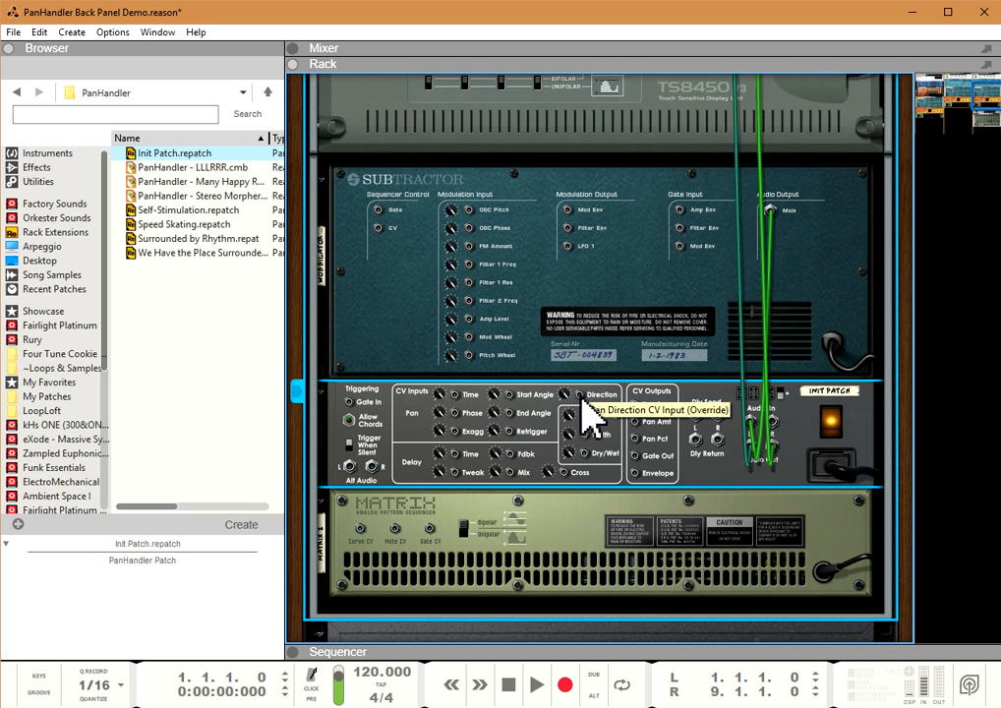
key(Tab)
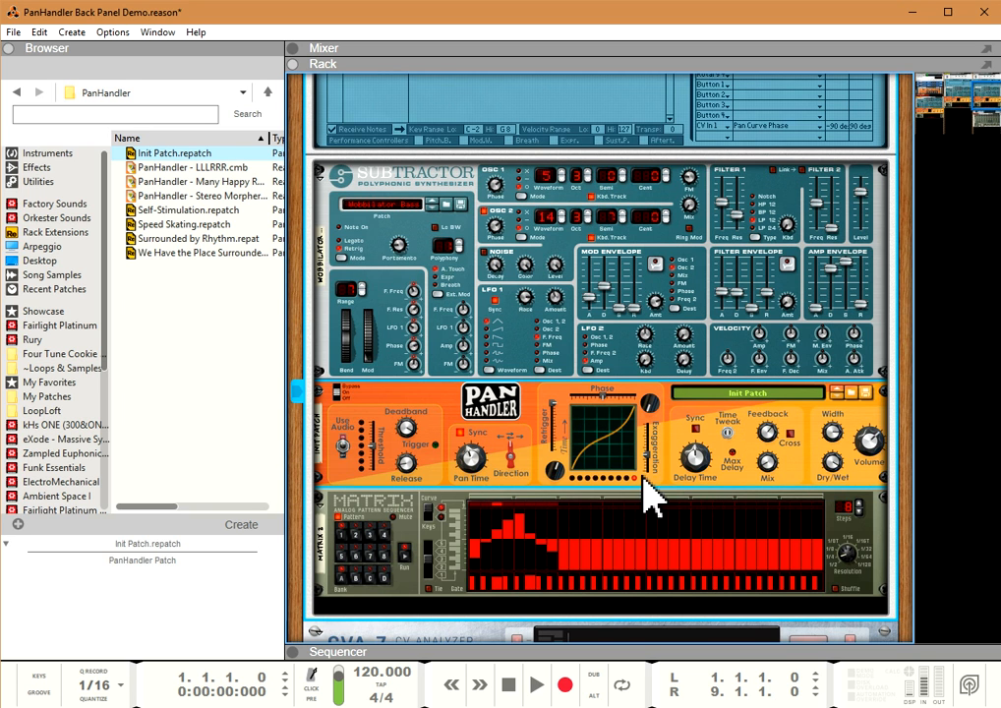
click(511, 454)
click(510, 447)
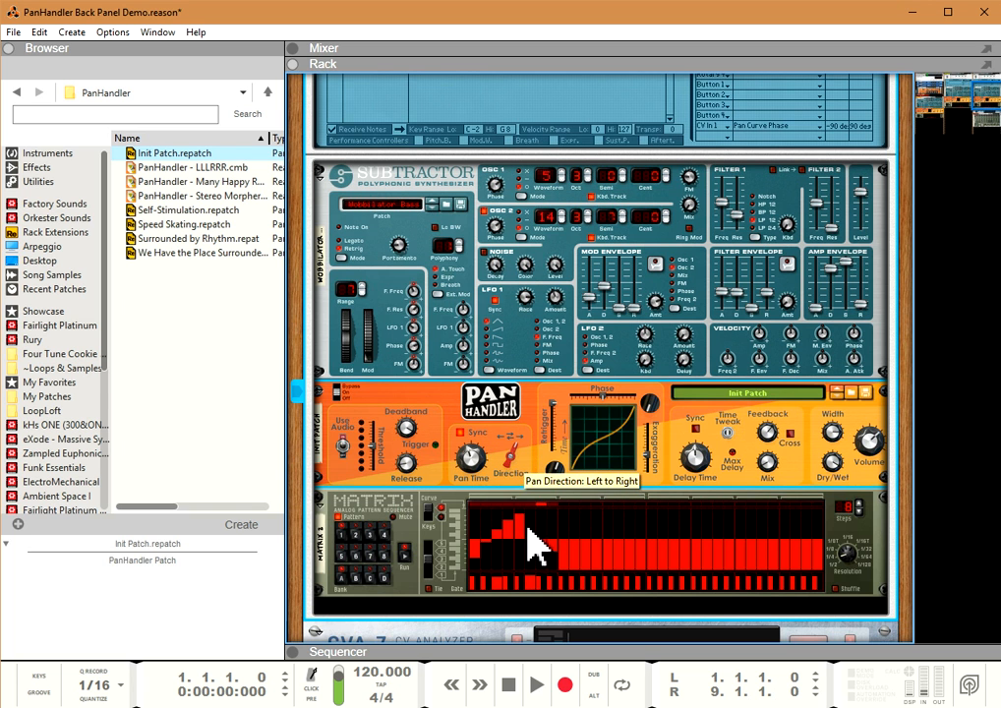
Connect Matrix 2's Curve CV output to PanHandler's Direction CV input
key(Tab)
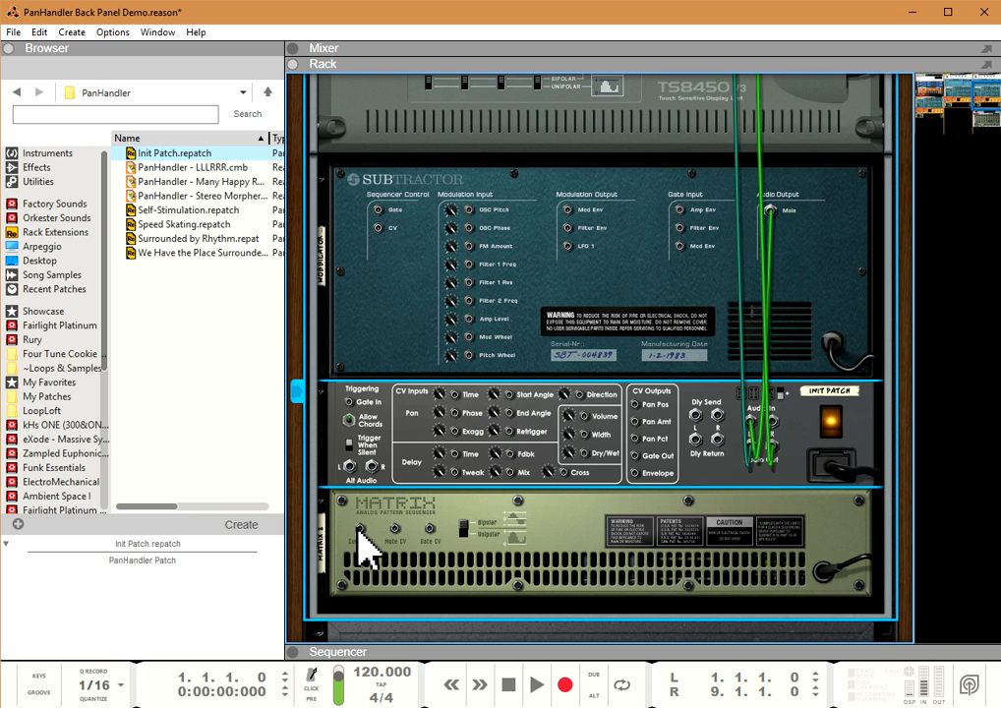
drag(360, 529, 587, 405)
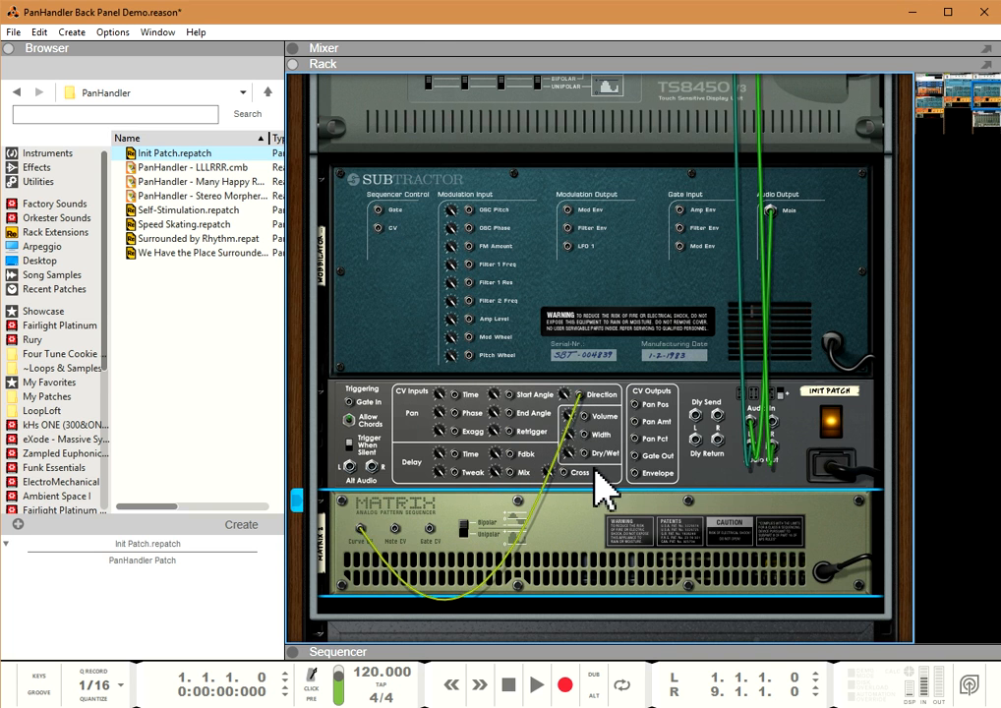
key(Tab)
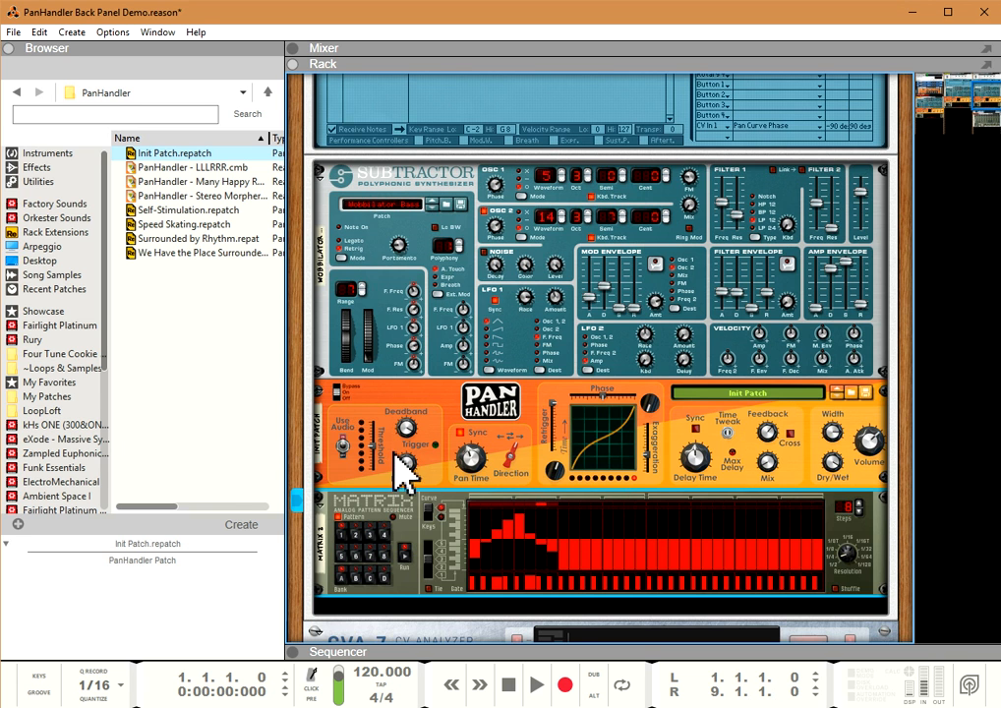
Connect Matrix 2's Gate CV output to PanHandler's Gate In and toggle PanHandler's Use Audio switch
key(Tab)
drag(430, 530, 358, 405)
key(Tab)
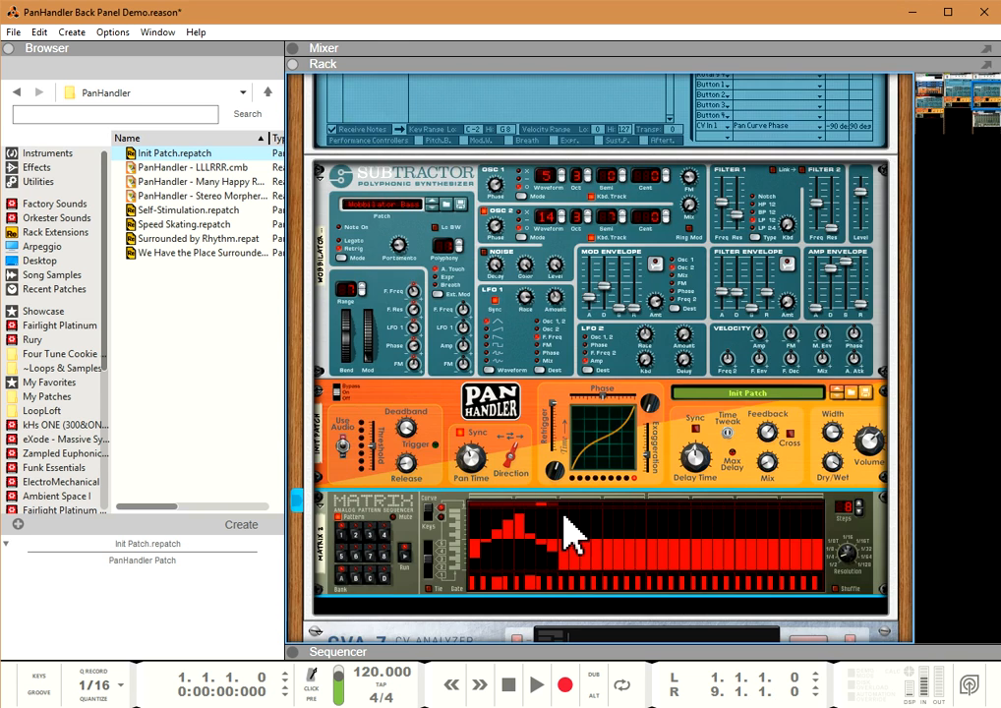
click(341, 450)
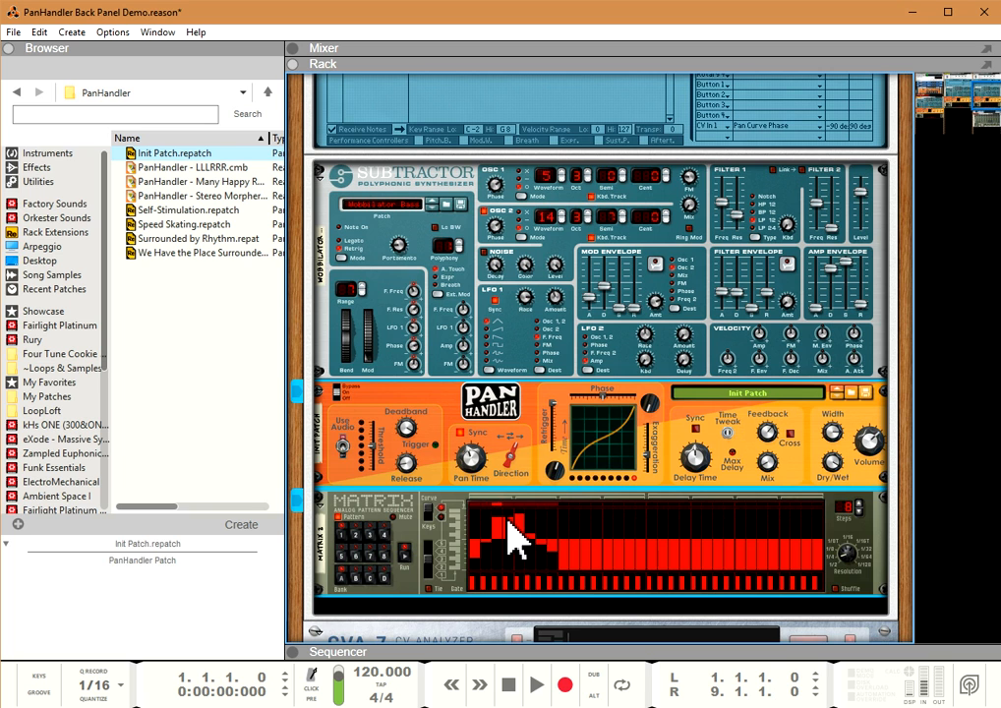
Redraw Matrix 2's first nine curve steps high, then near the centre, and finally drop the first four below the centre
drag(479, 521, 561, 518)
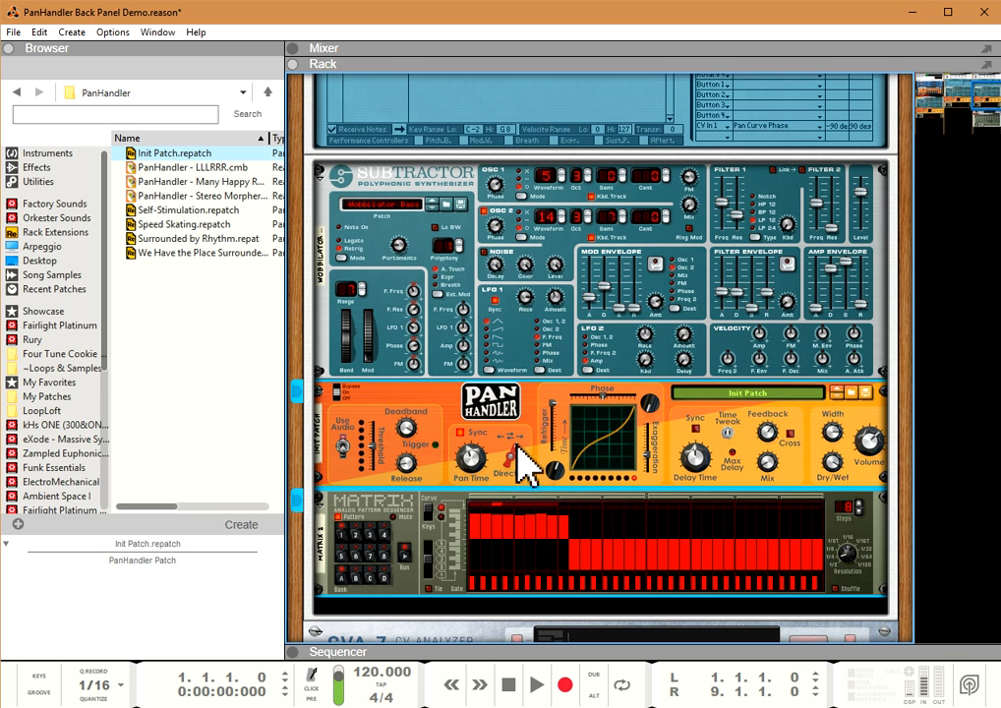
drag(477, 537, 567, 539)
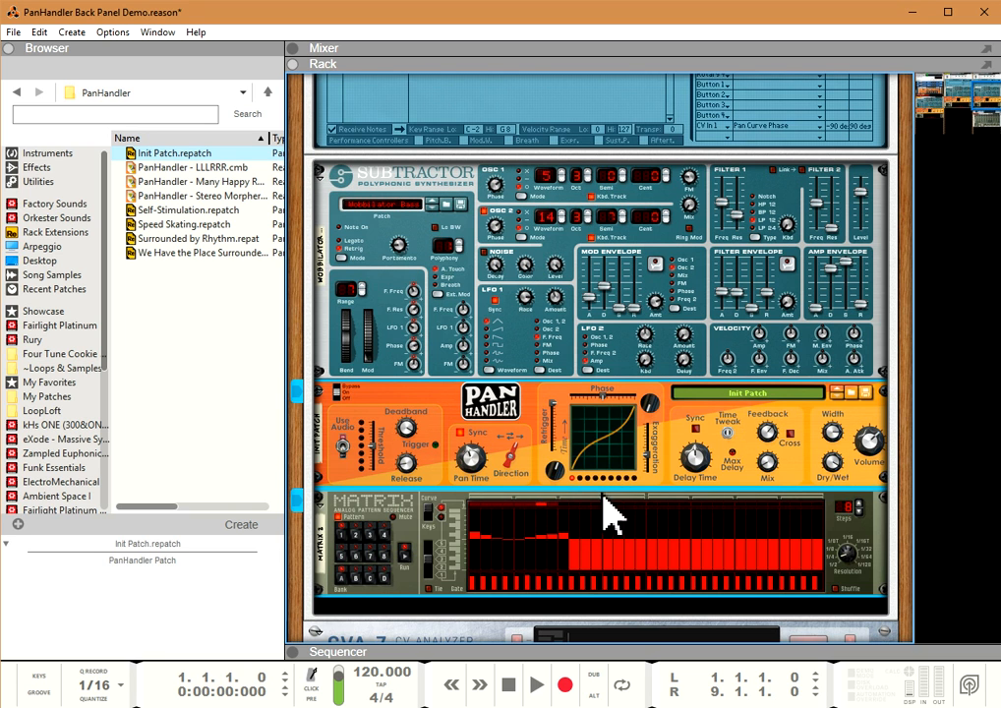
mouse_move(510, 563)
mouse_down()
mouse_move(483, 560)
mouse_move(475, 573)
mouse_up()
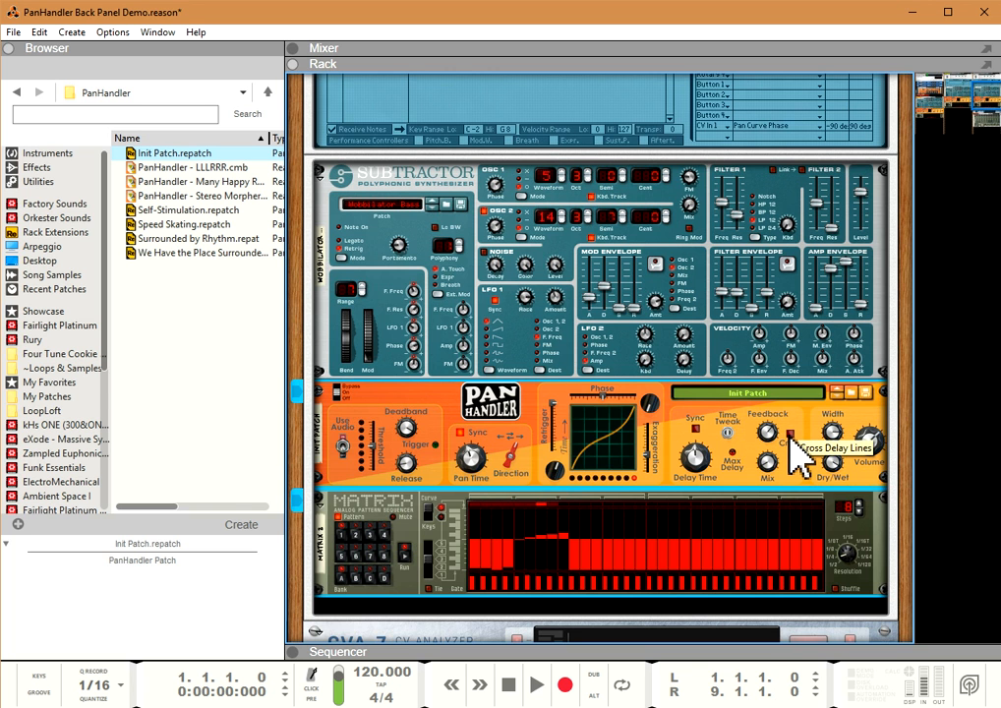
Move Matrix 2's Curve CV cable from Direction to the Cross CV input, and redraw the first nine curve steps below and then above centre
key(Tab)
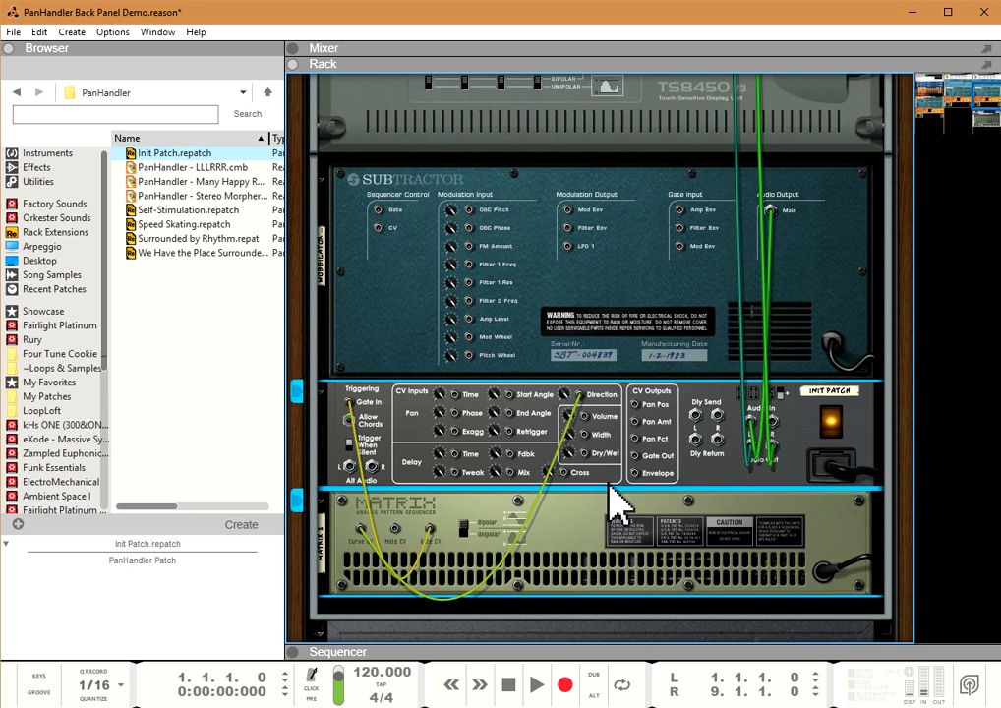
drag(582, 398, 563, 473)
key(Tab)
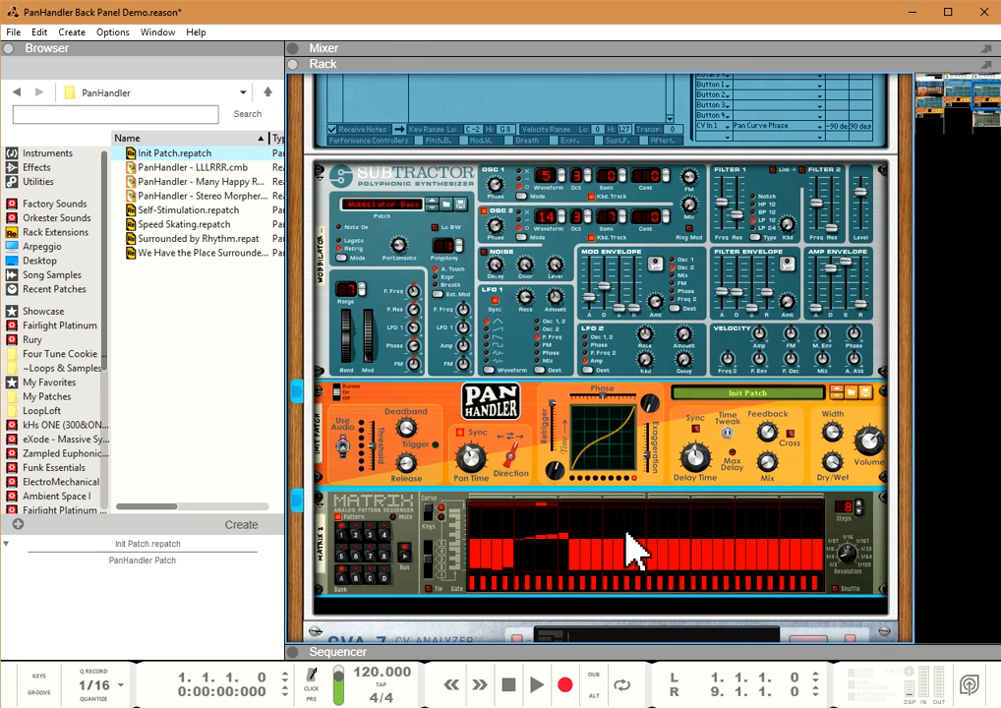
drag(475, 551, 570, 553)
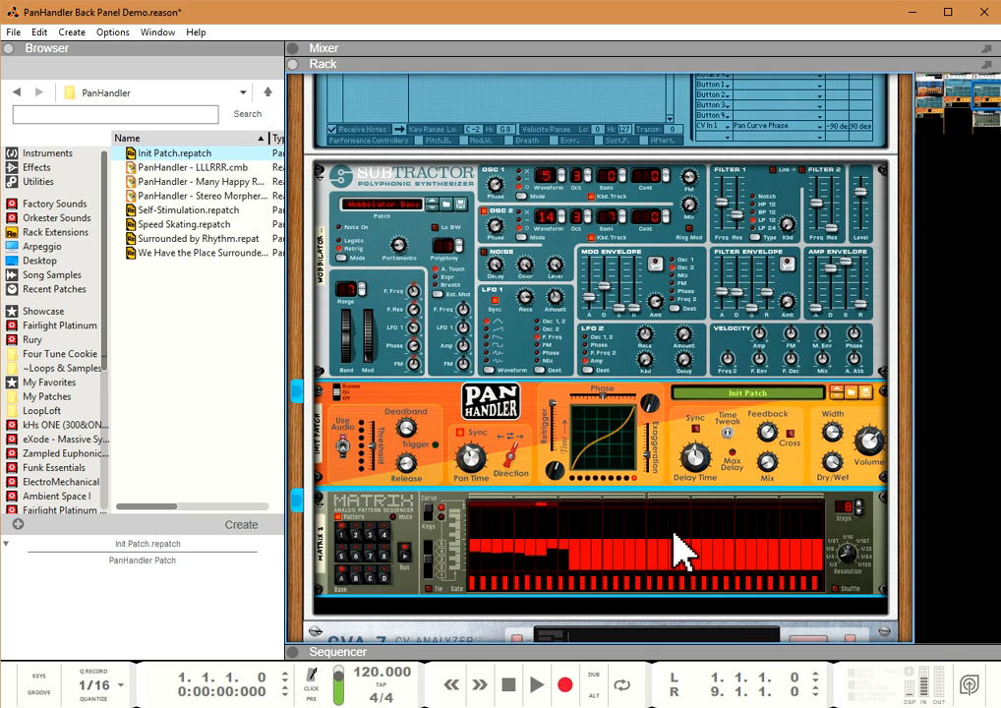
drag(474, 522, 565, 520)
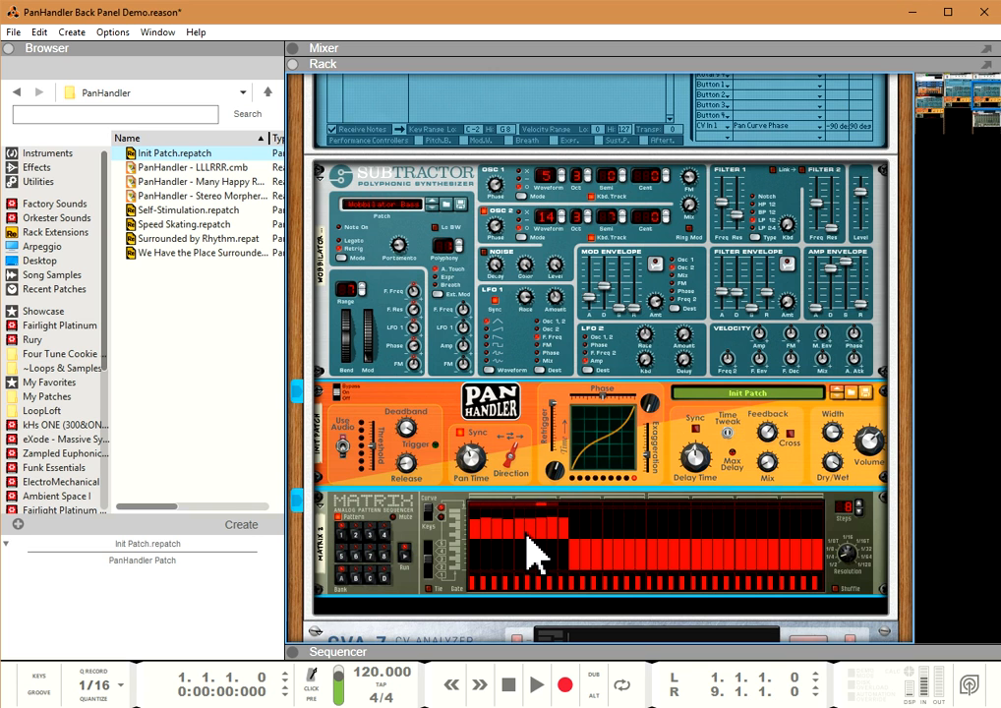
Examine PanHandler's rear CV outputs, from Pan Pos to Envelope, against its front controls
key(Tab)
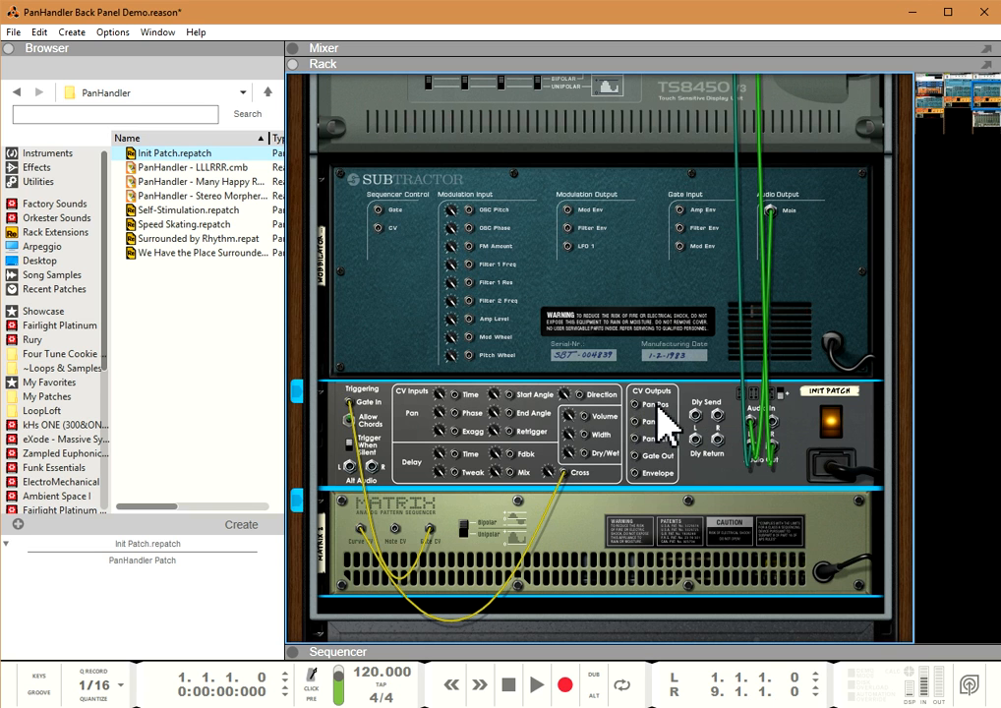
key(Tab)
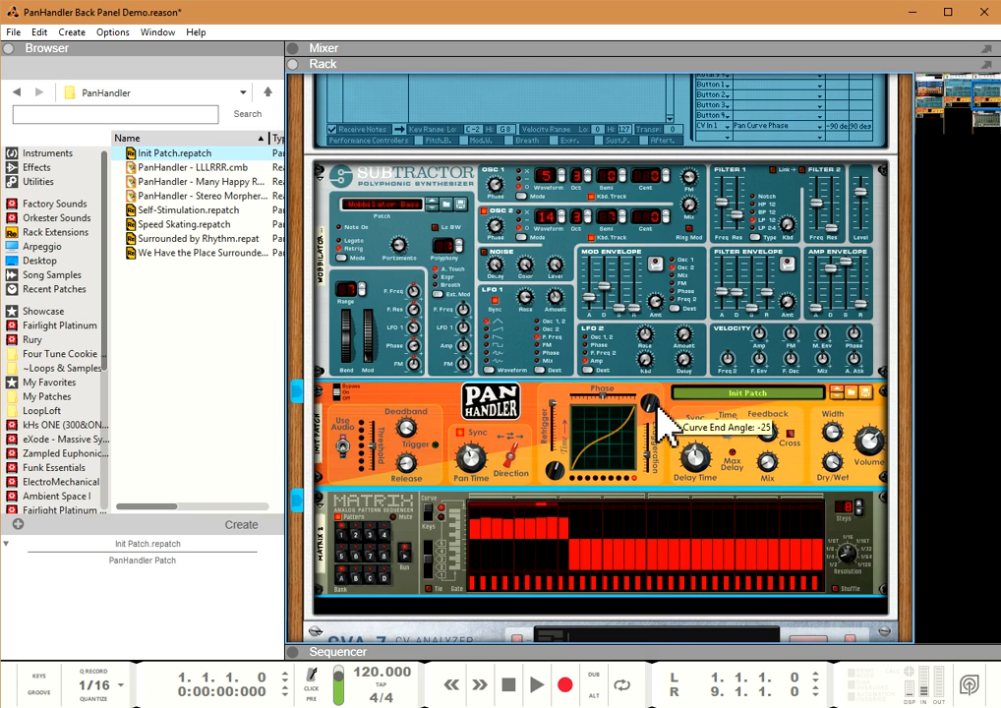
key(Tab)
key(Tab)
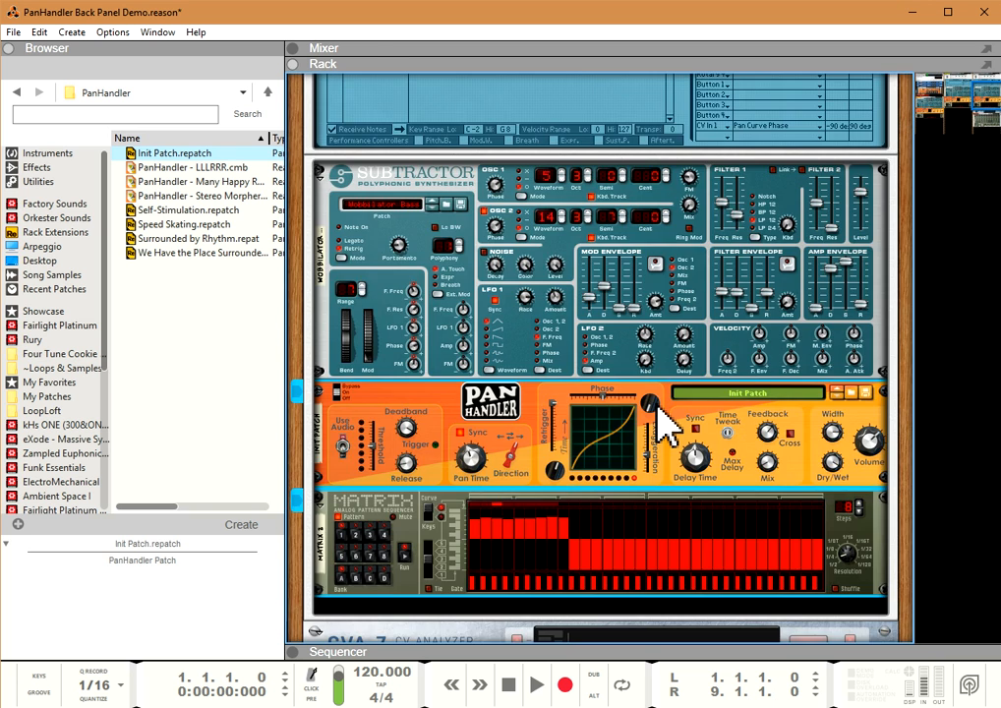
key(Tab)
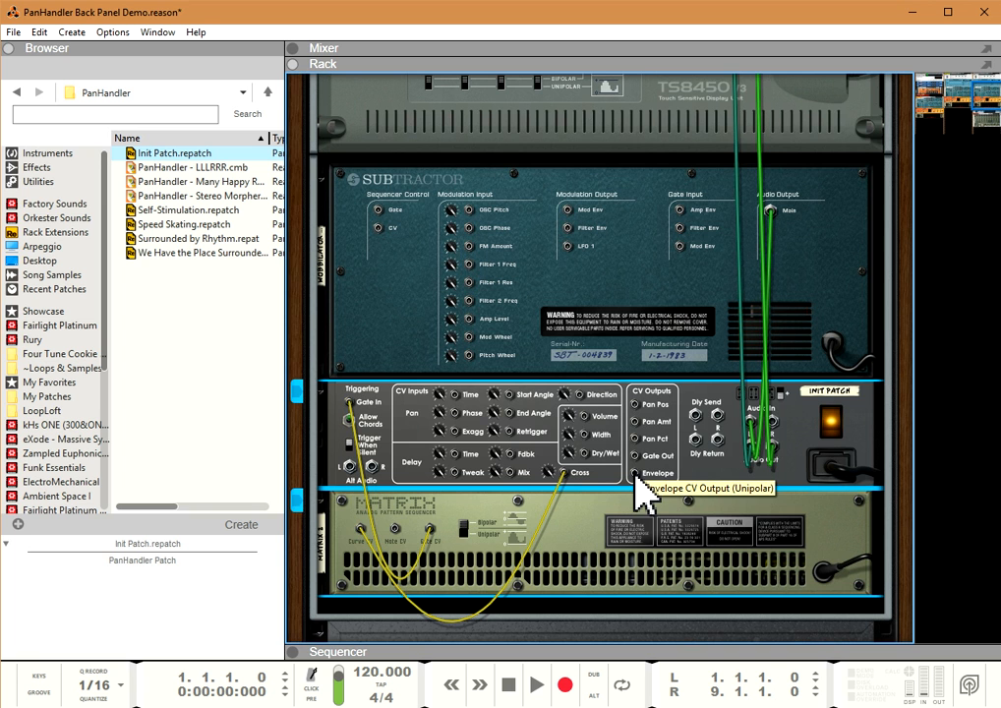
key(Tab)
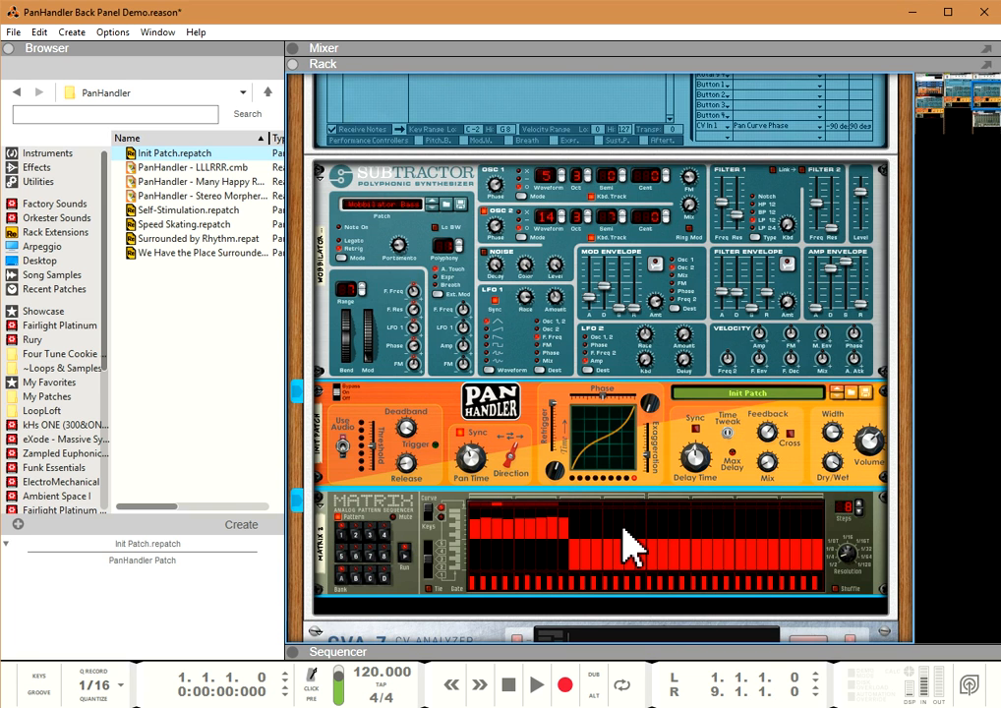
Connect PanHandler's Envelope CV output to the CV In of the CVA-7 CV Analyzer
scroll(622, 542, down, 2)
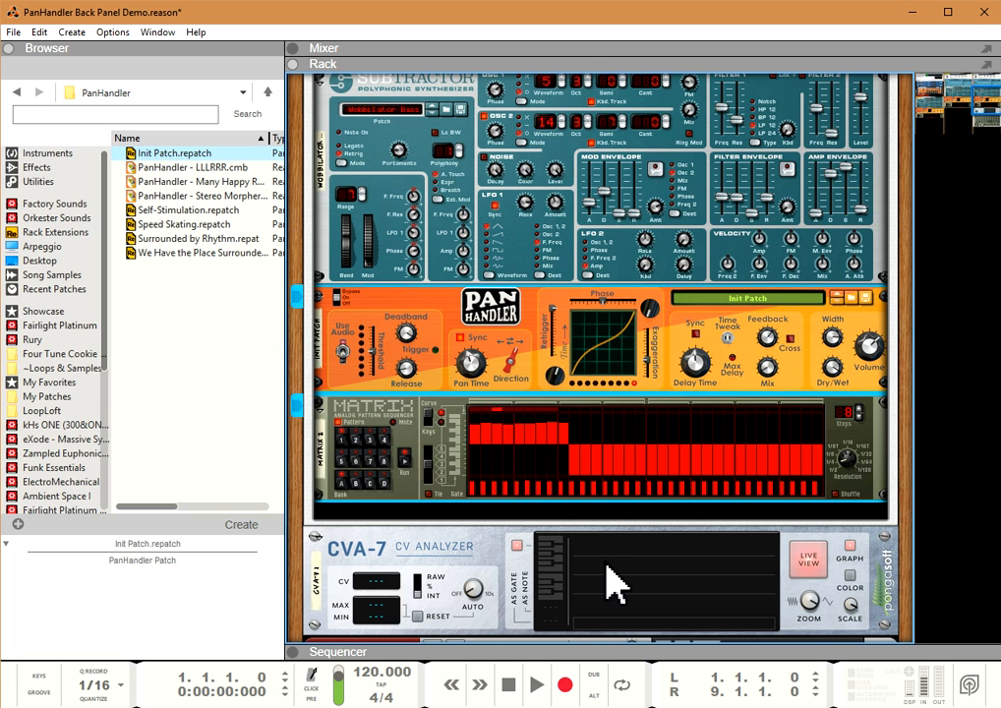
key(Tab)
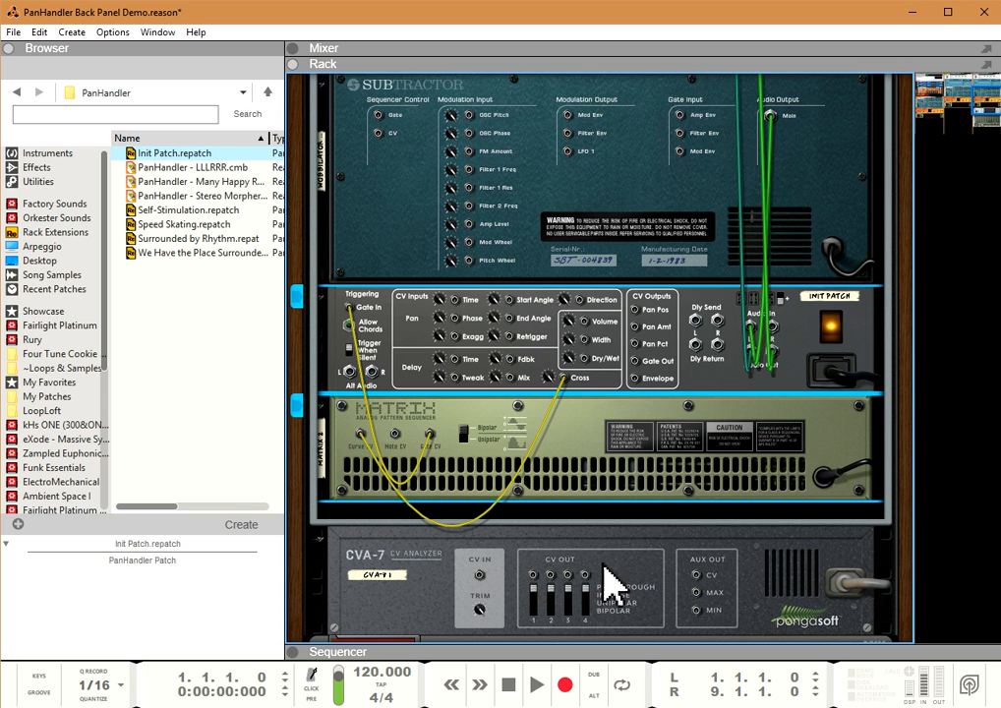
drag(637, 380, 478, 580)
key(Tab)
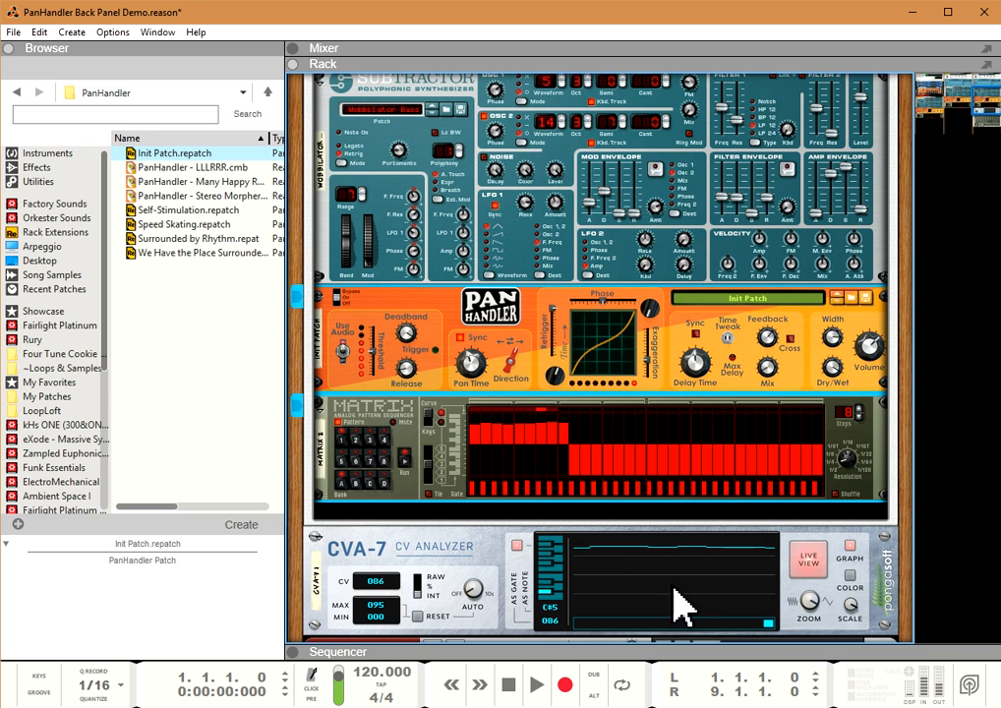
Lower PanHandler's Threshold slightly and fold Matrix 2 to bring the CV Analyzer into view
mouse_move(376, 352)
mouse_down()
mouse_move(376, 377)
mouse_move(374, 334)
mouse_move(374, 373)
mouse_move(375, 362)
mouse_up()
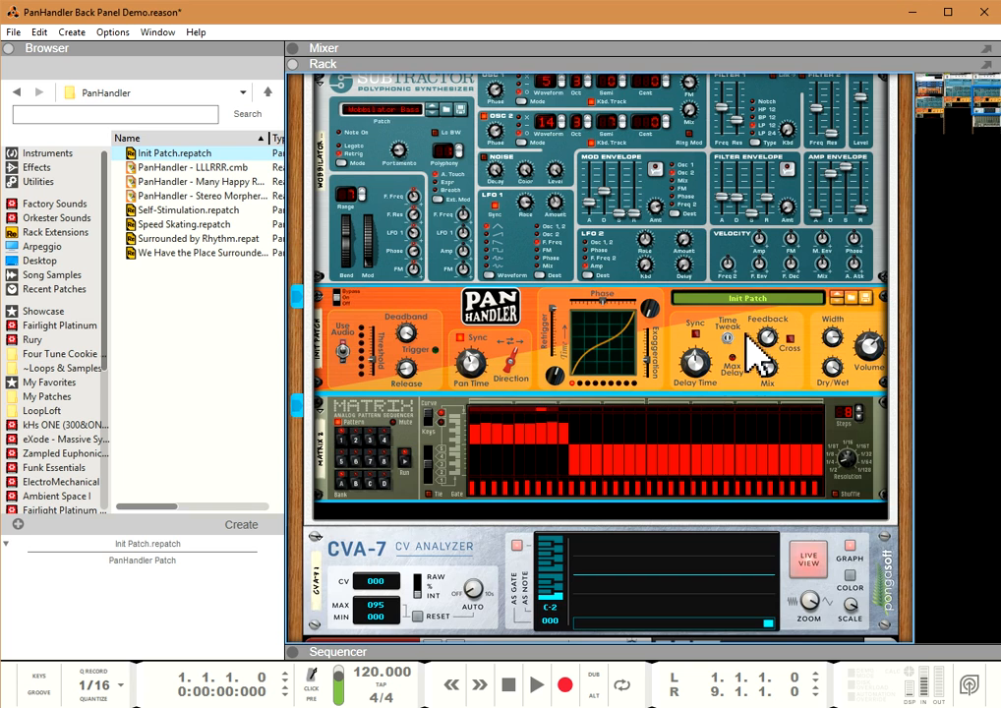
scroll(754, 352, up, 2)
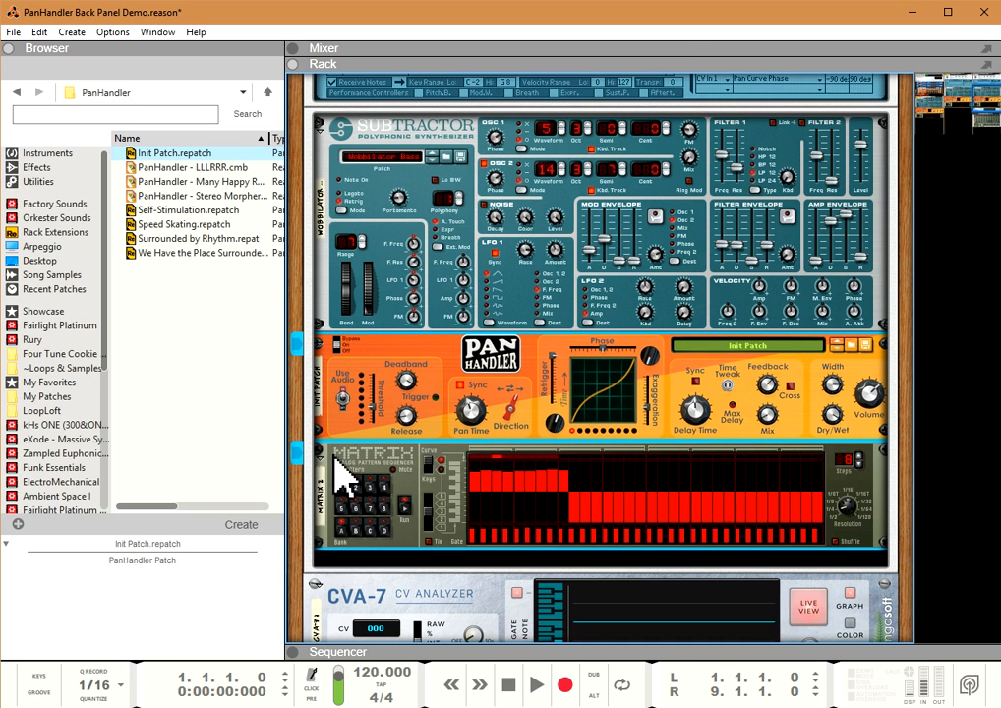
click(321, 454)
scroll(616, 501, up, 2)
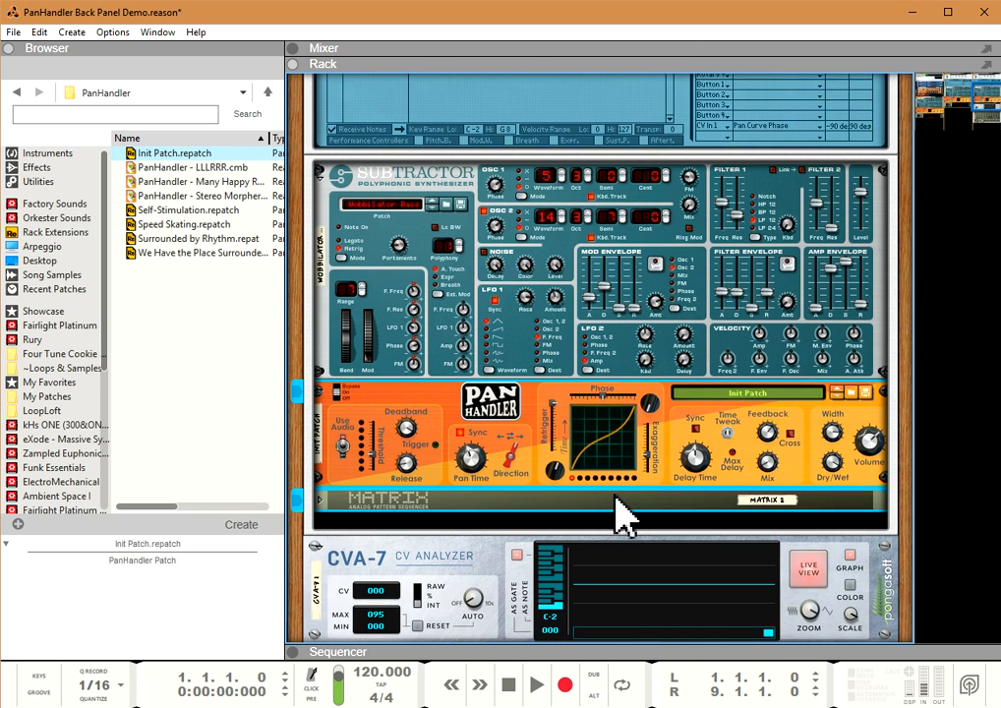
scroll(622, 513, down, 2)
scroll(621, 508, up, 2)
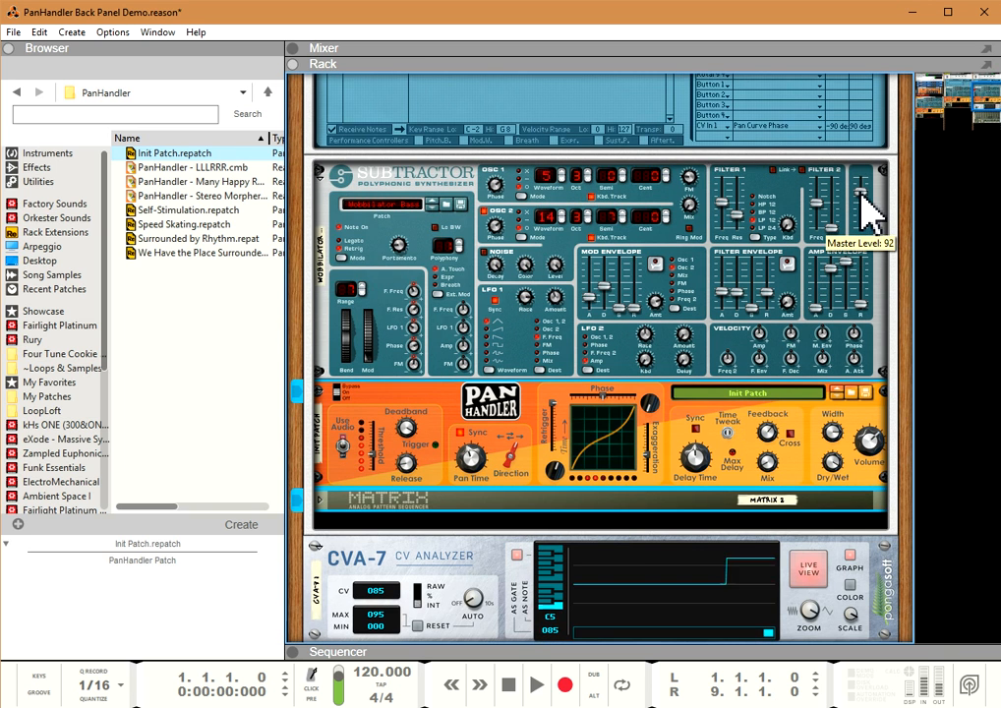
Adjust the SubTractor's Master Level and check PanHandler's CV outputs on the rear
mouse_move(867, 215)
mouse_down()
mouse_move(870, 231)
mouse_move(871, 177)
mouse_move(865, 204)
mouse_up()
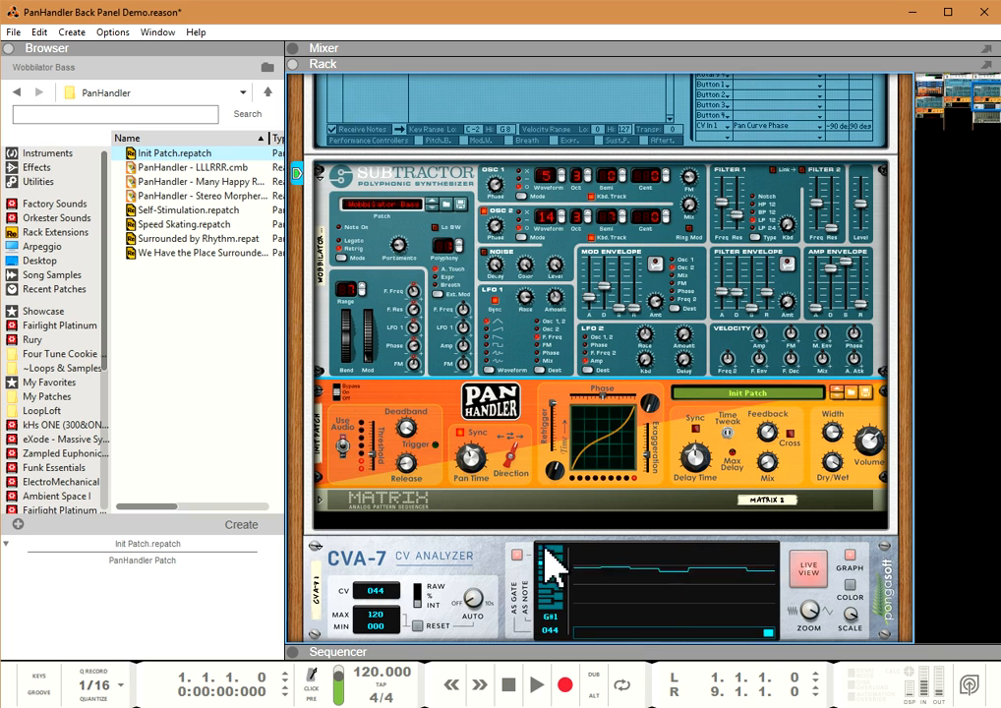
click(347, 439)
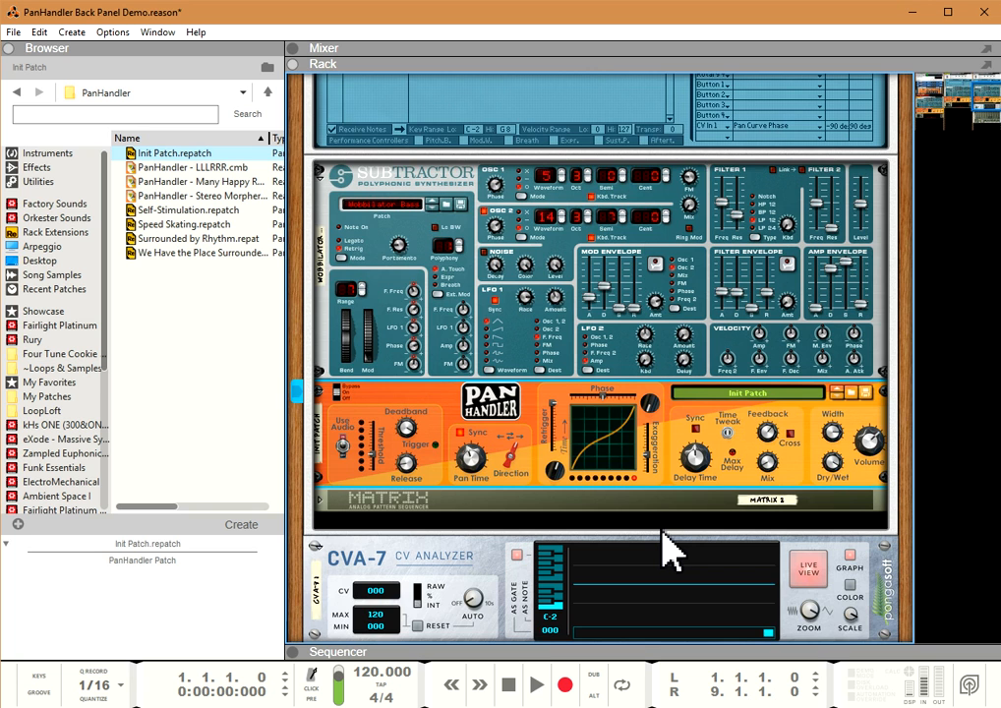
key(Tab)
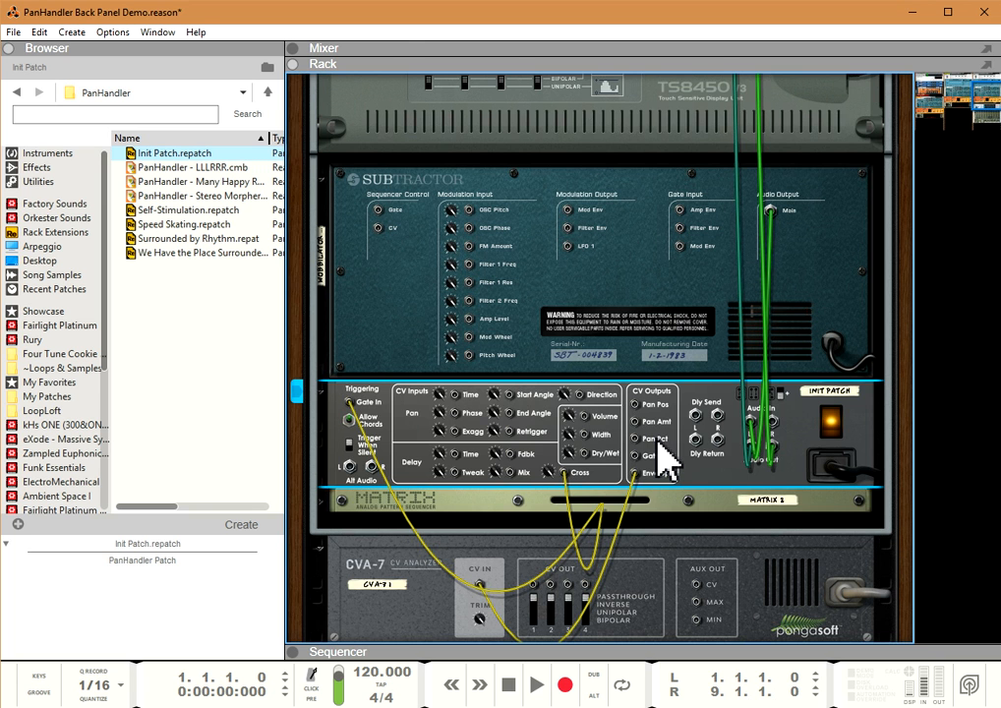
key(Tab)
Add a BV512 Digital Vocoder from the Reason Devices effects directly below PanHandler
scroll(666, 457, down, 2)
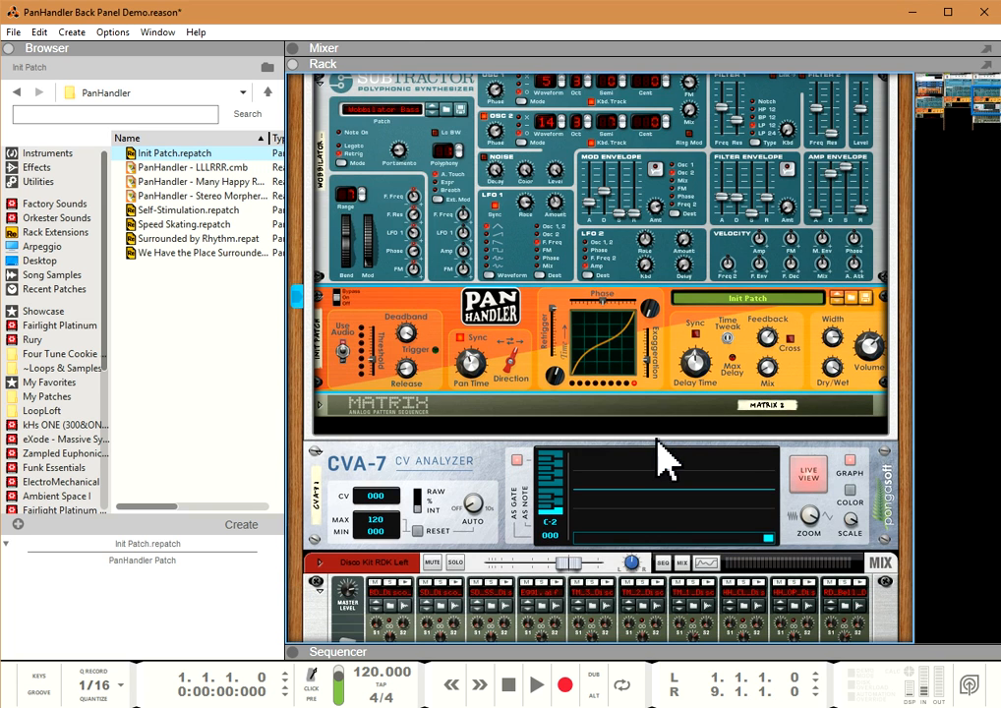
click(30, 183)
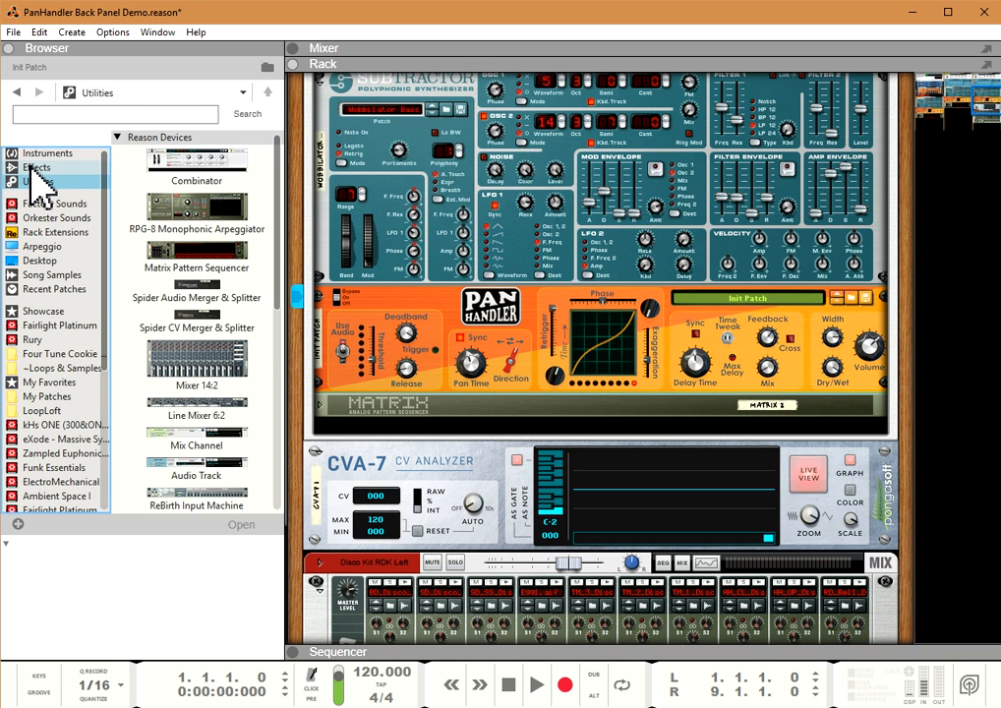
click(31, 169)
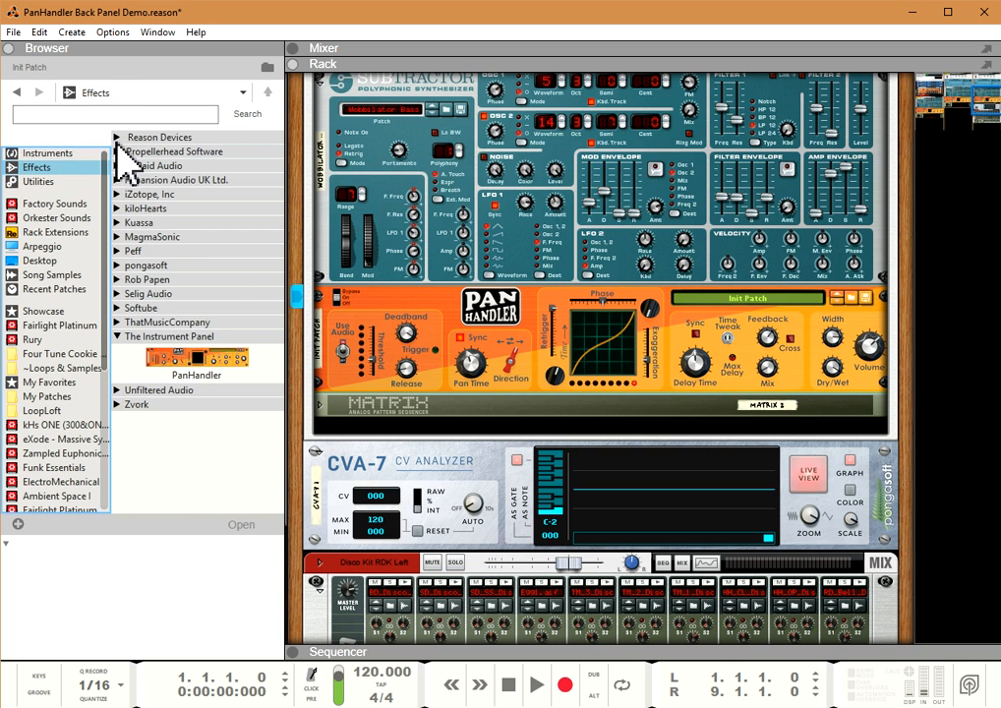
click(116, 136)
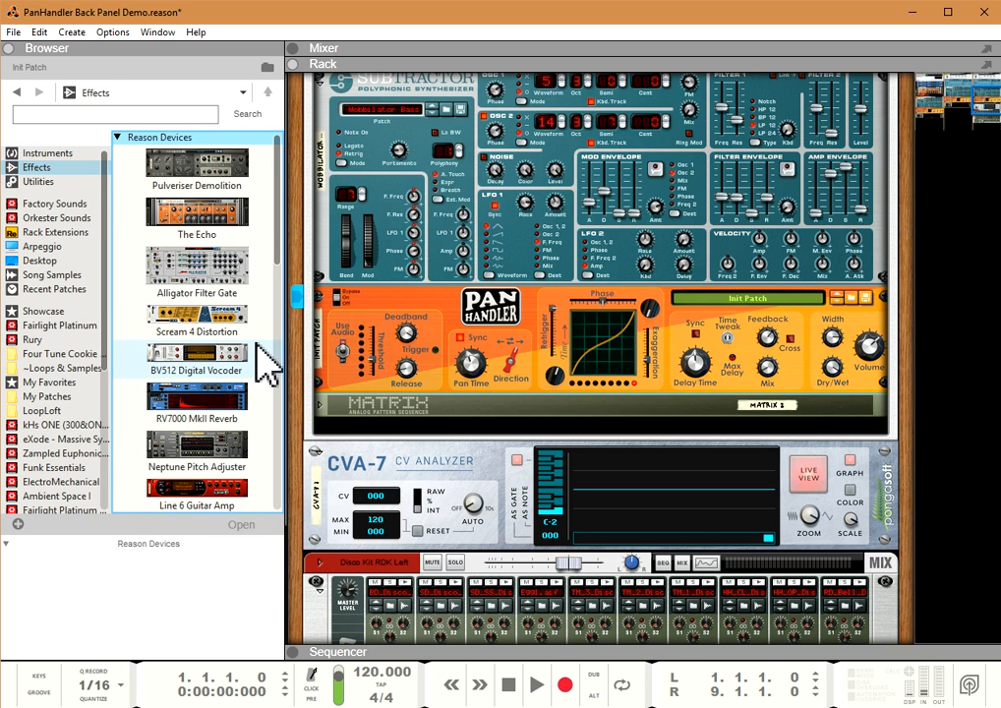
scroll(258, 369, down, 1)
drag(206, 312, 597, 405)
Set the BV512 vocoder to four bands and compare its front with the individual band level connections on the rear
key(Tab)
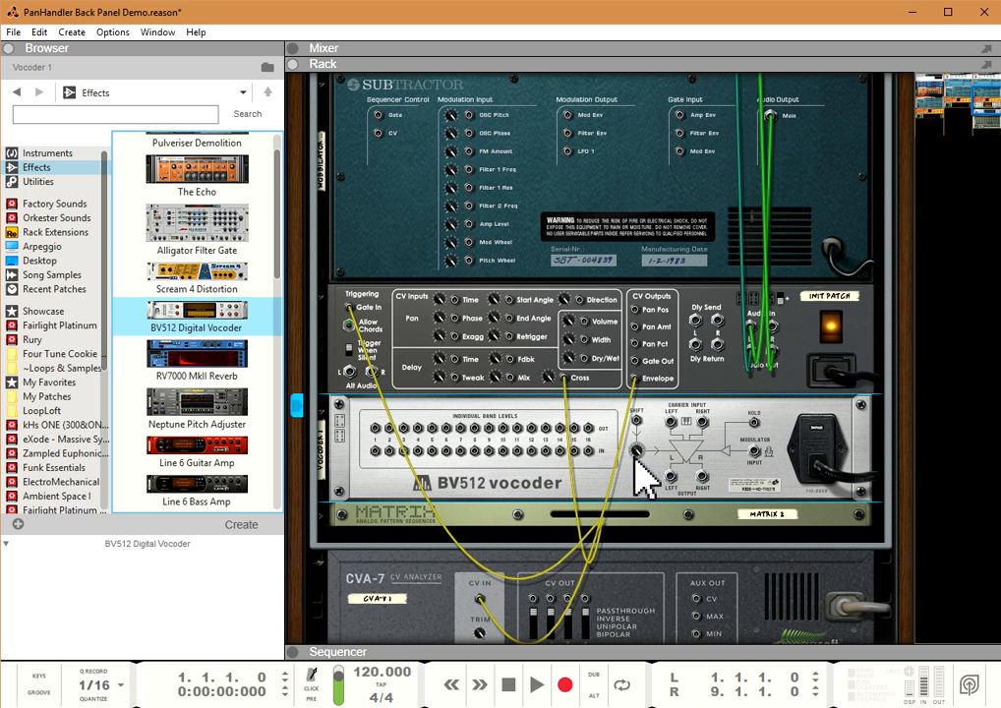
key(Tab)
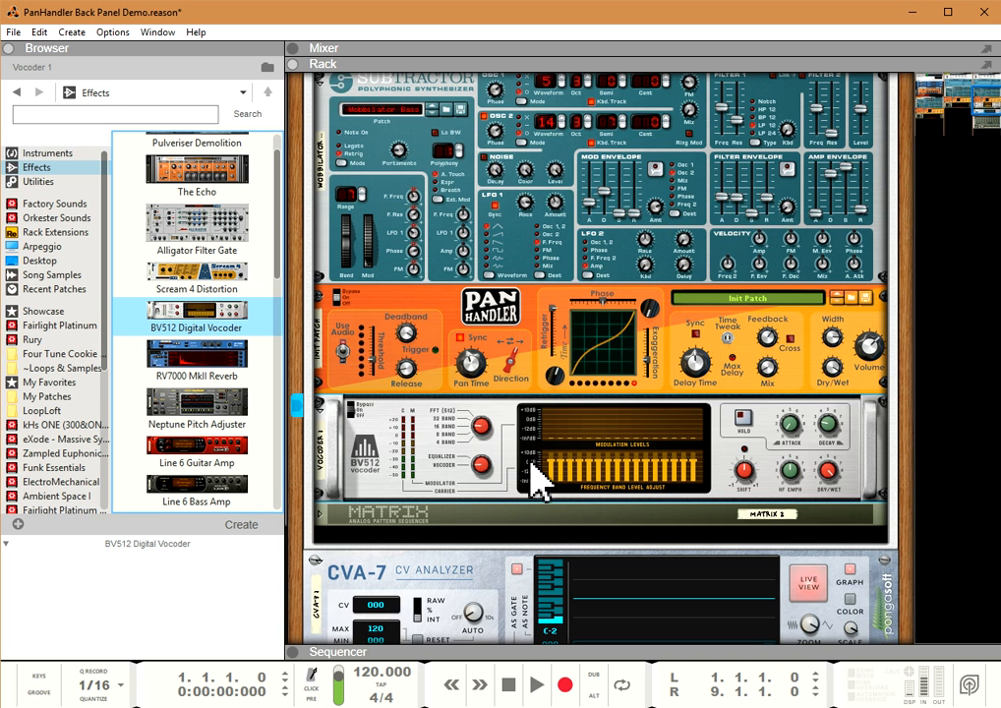
drag(492, 458, 536, 481)
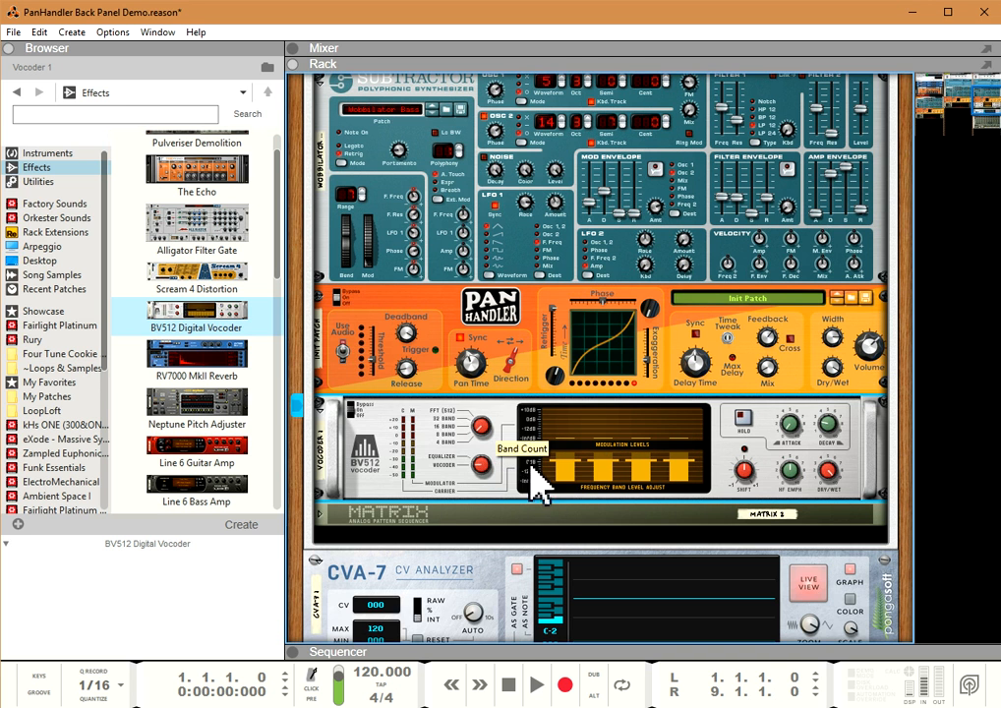
key(Tab)
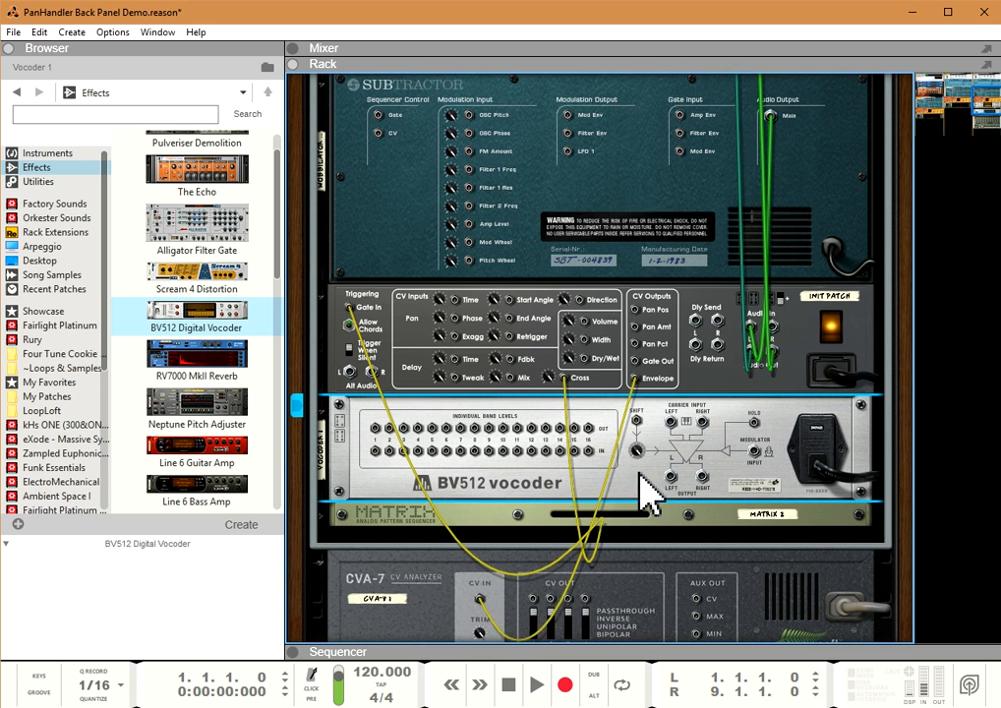
Patch PanHandler's Pan Pos, Pan Amt and Pan Pct outputs to Combinator programmer CV inputs 1, 2 and 3, switching CV 3 to unipolar
scroll(590, 484, up, 2)
scroll(589, 484, up, 1)
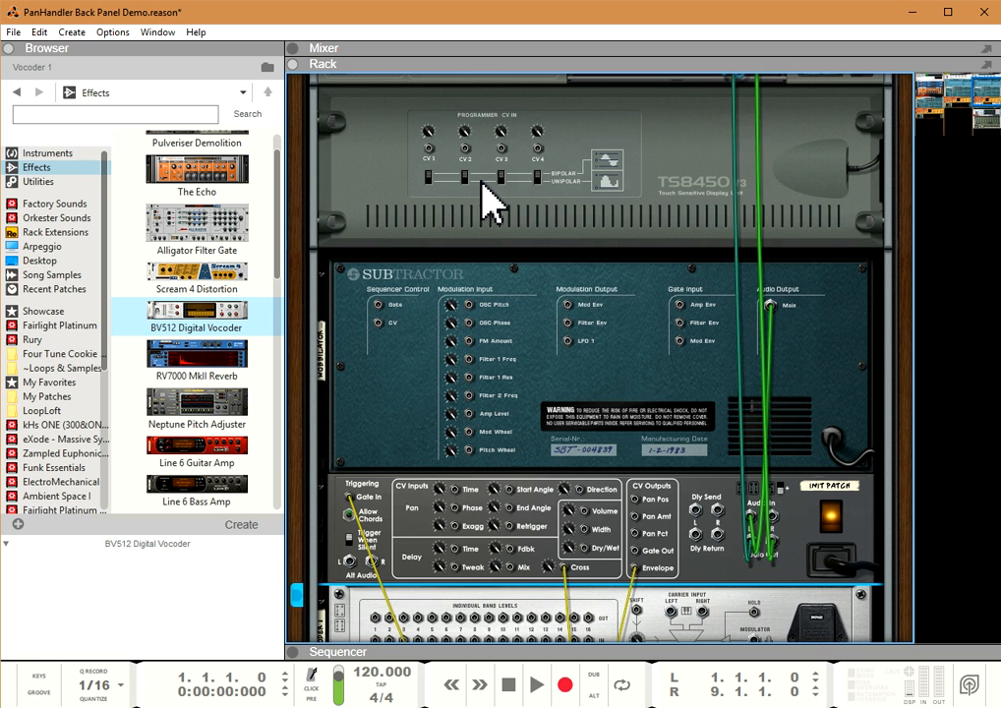
drag(635, 498, 429, 151)
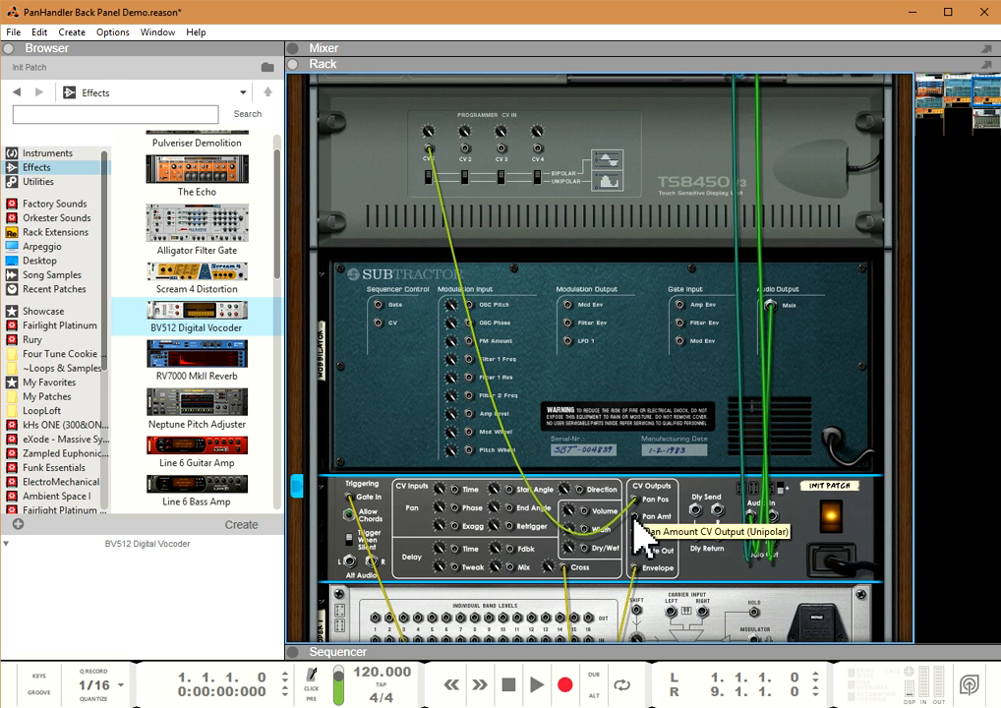
drag(637, 518, 470, 167)
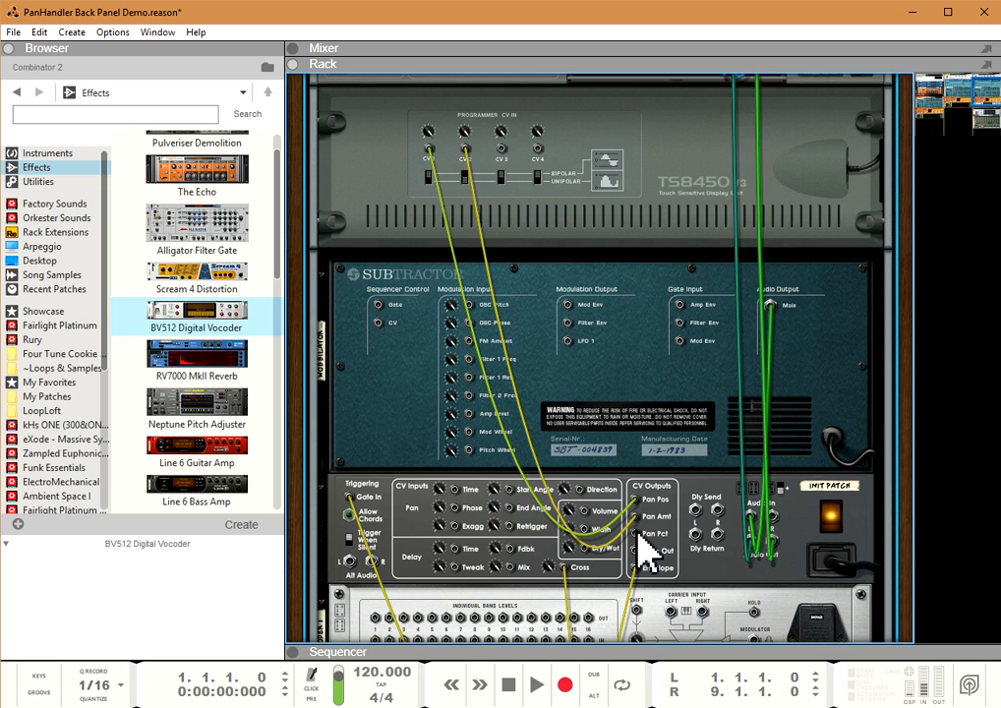
drag(635, 532, 500, 152)
click(502, 179)
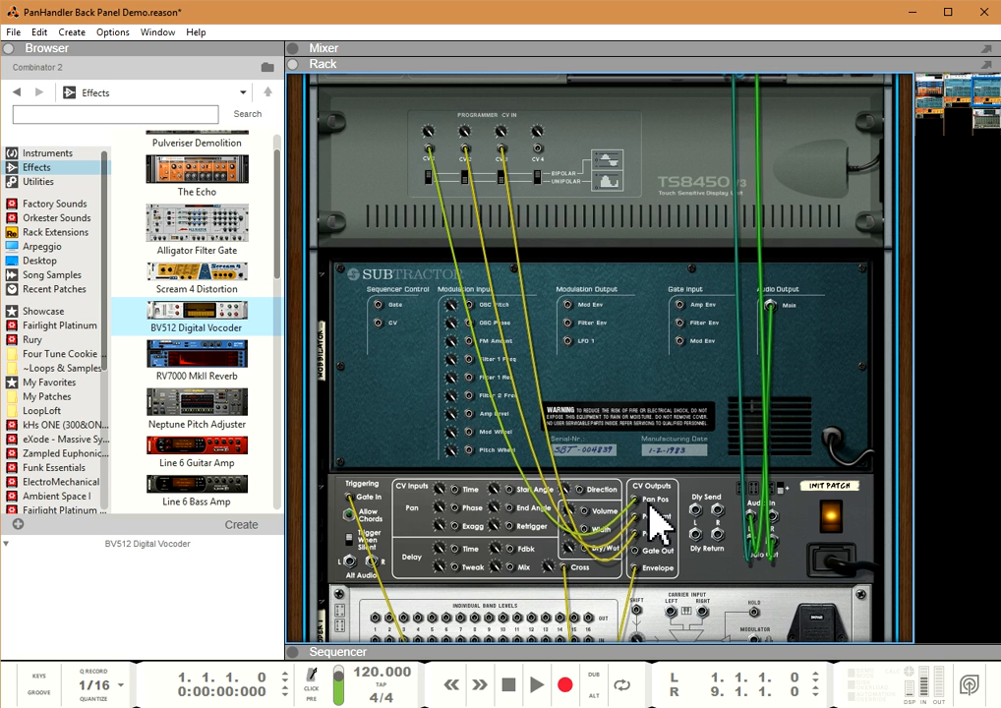
Compare PanHandler's pan display and the Combinator programmer on the front with the CV connections on the rear
key(Tab)
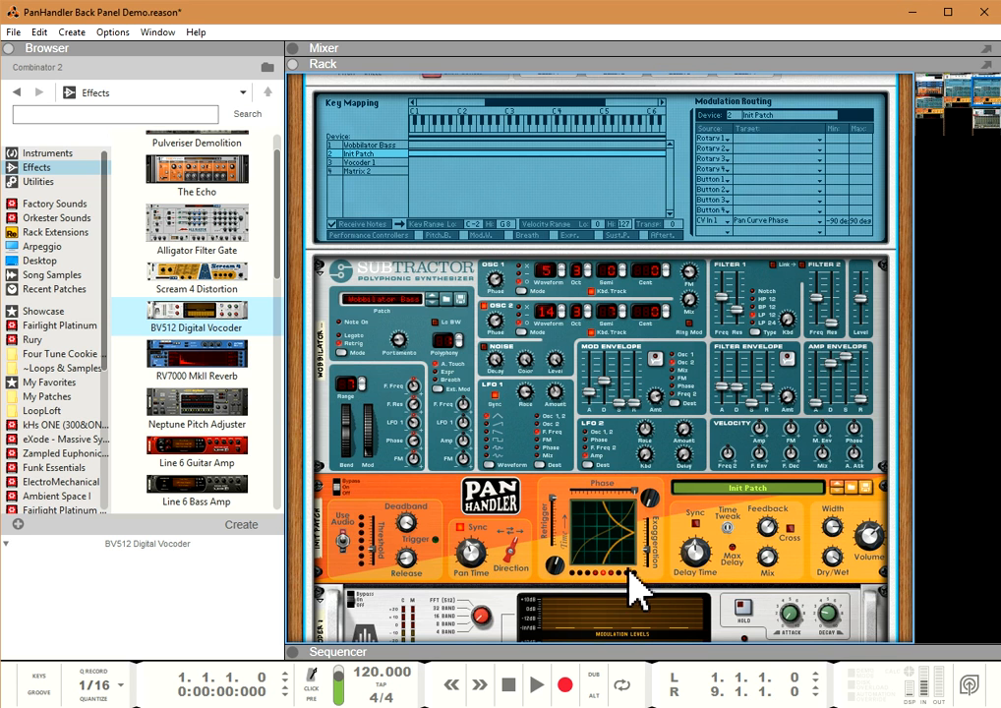
key(Tab)
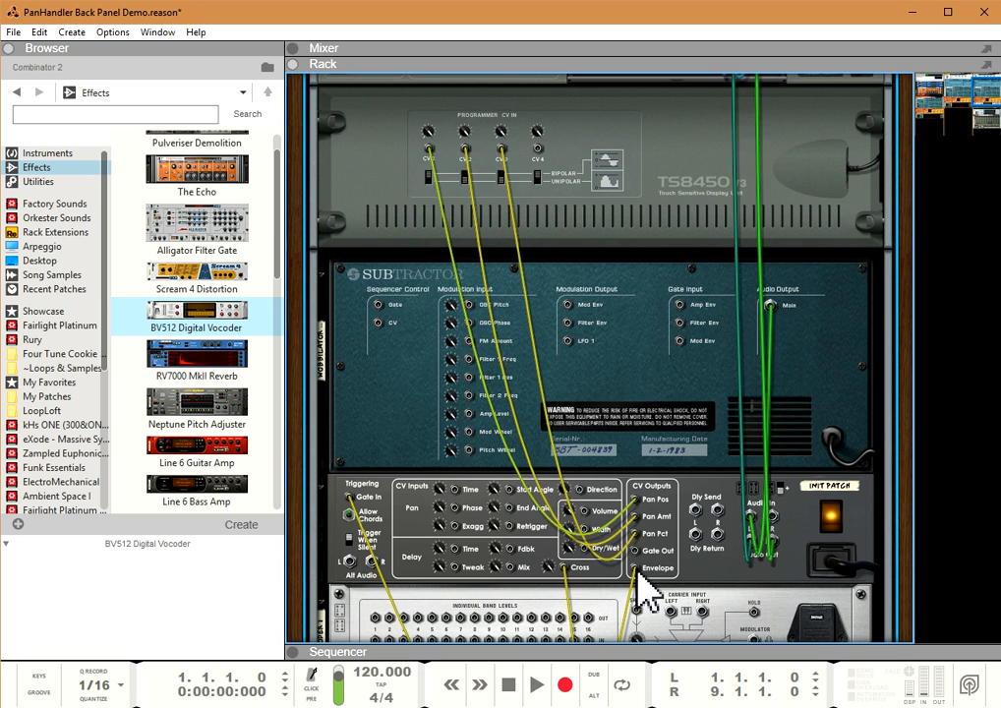
key(Tab)
key(Tab)
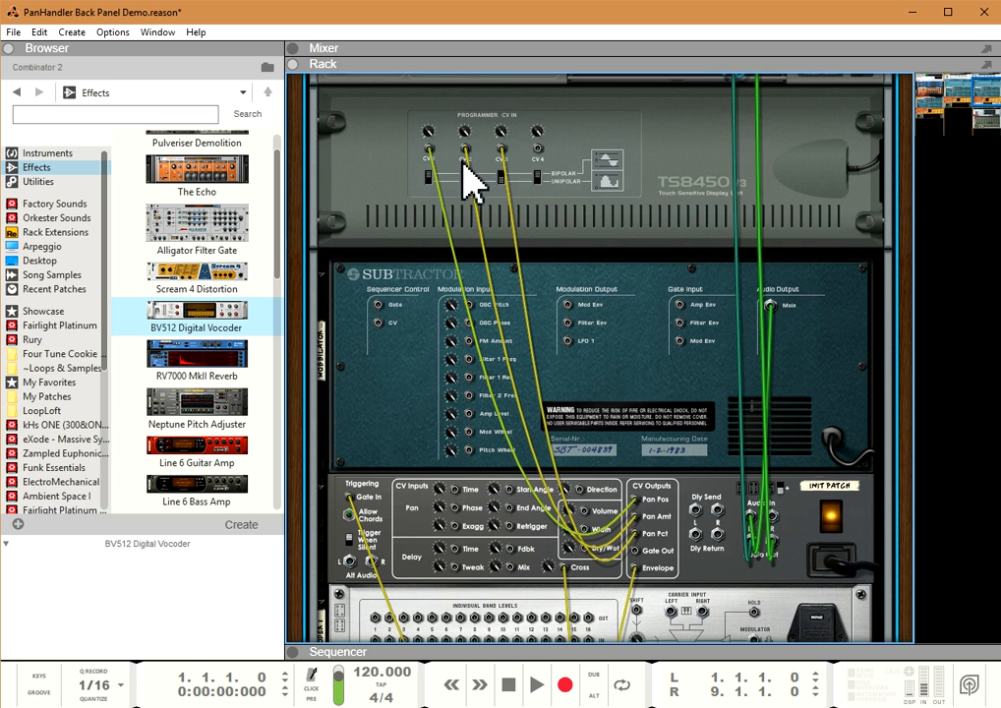
key(Tab)
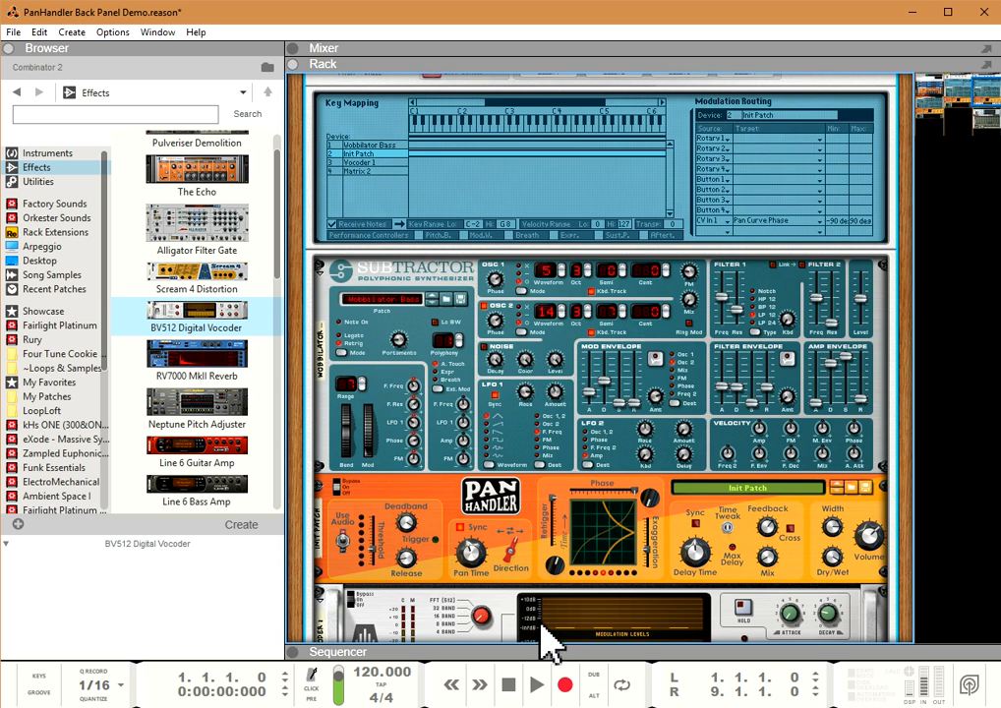
scroll(547, 621, down, 3)
scroll(549, 617, up, 5)
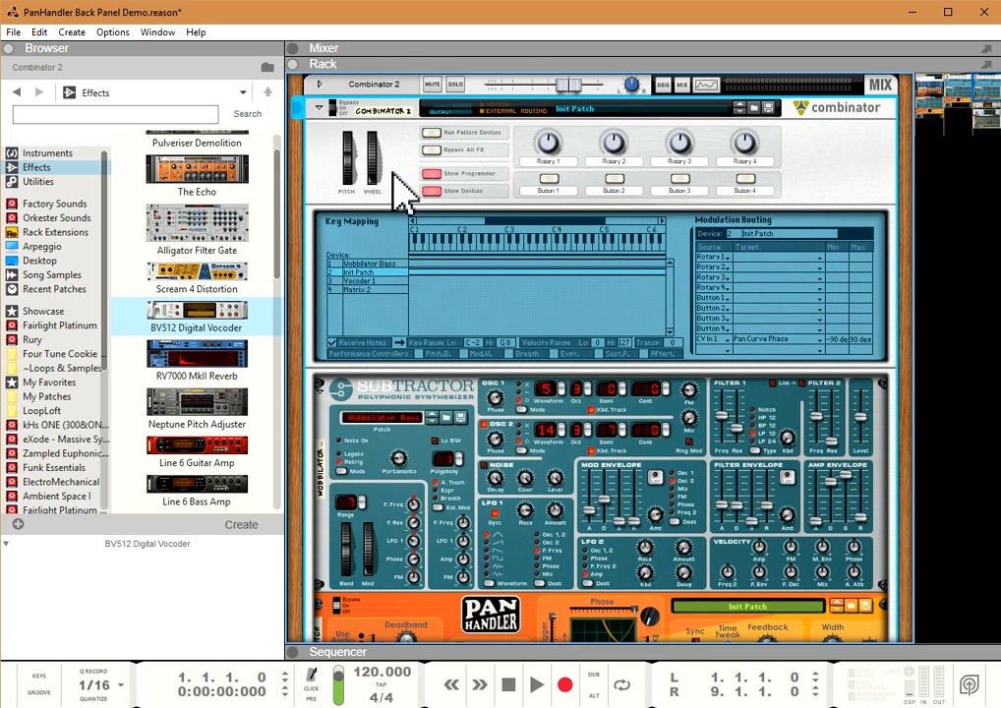
key(Tab)
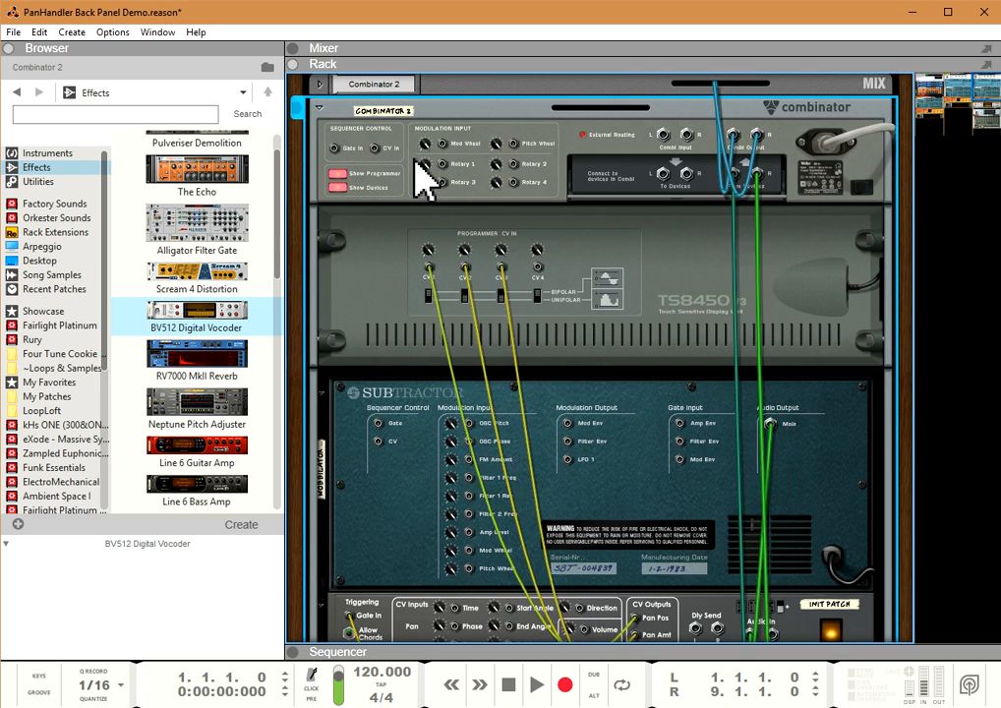
key(Tab)
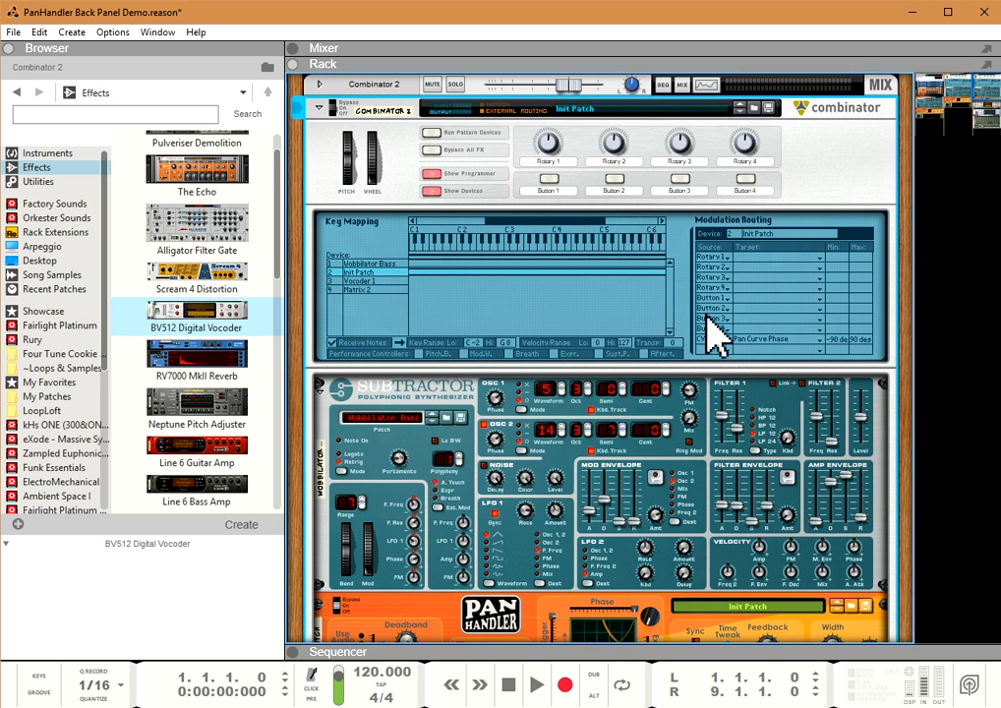
Select Vocoder 1 in the Combinator programmer and route CV Input 1 to Band Level 1
scroll(704, 334, down, 2)
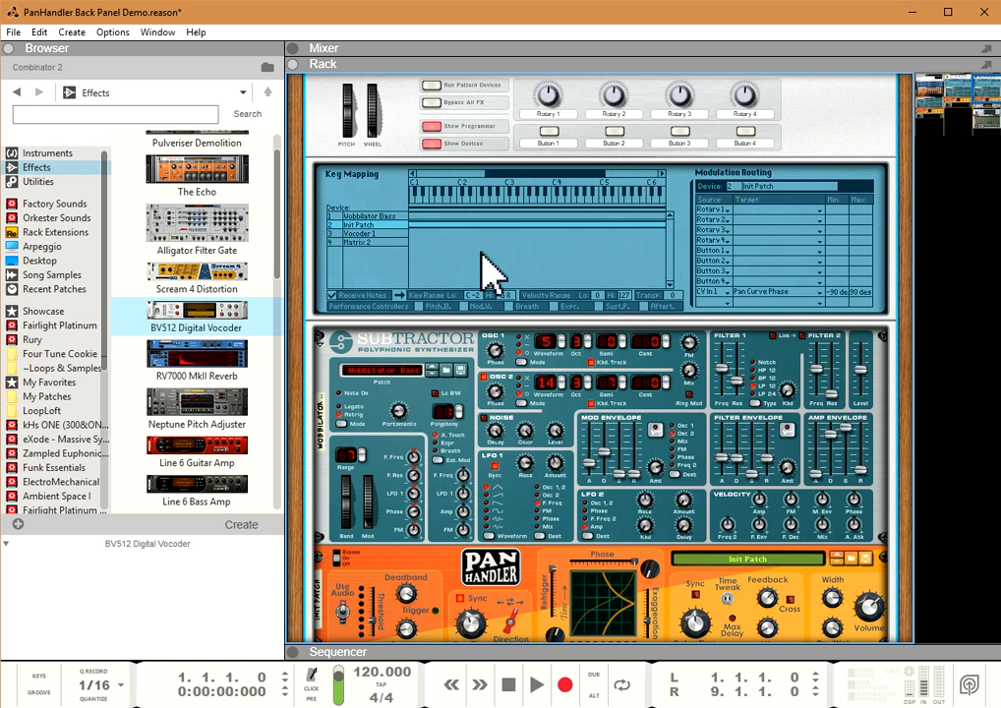
click(359, 236)
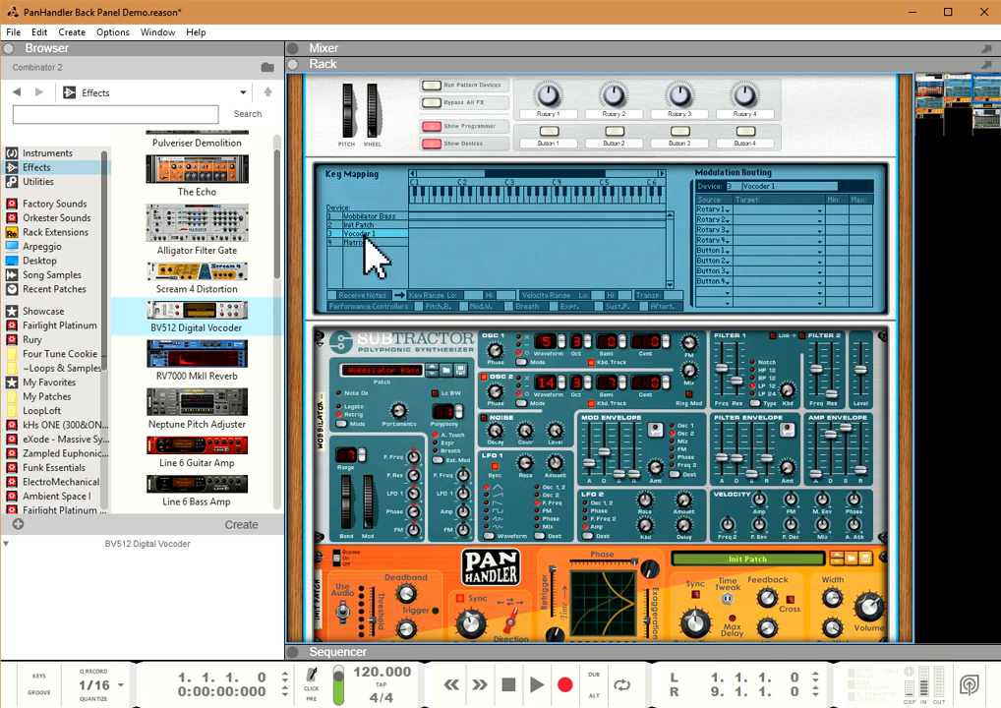
click(727, 214)
click(716, 491)
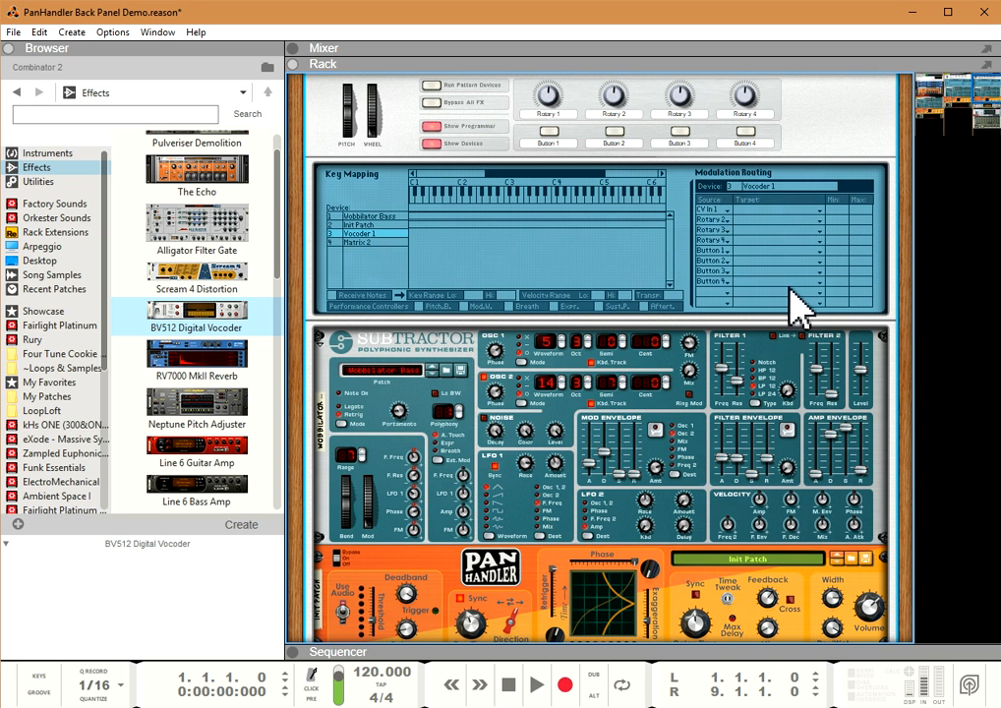
click(820, 211)
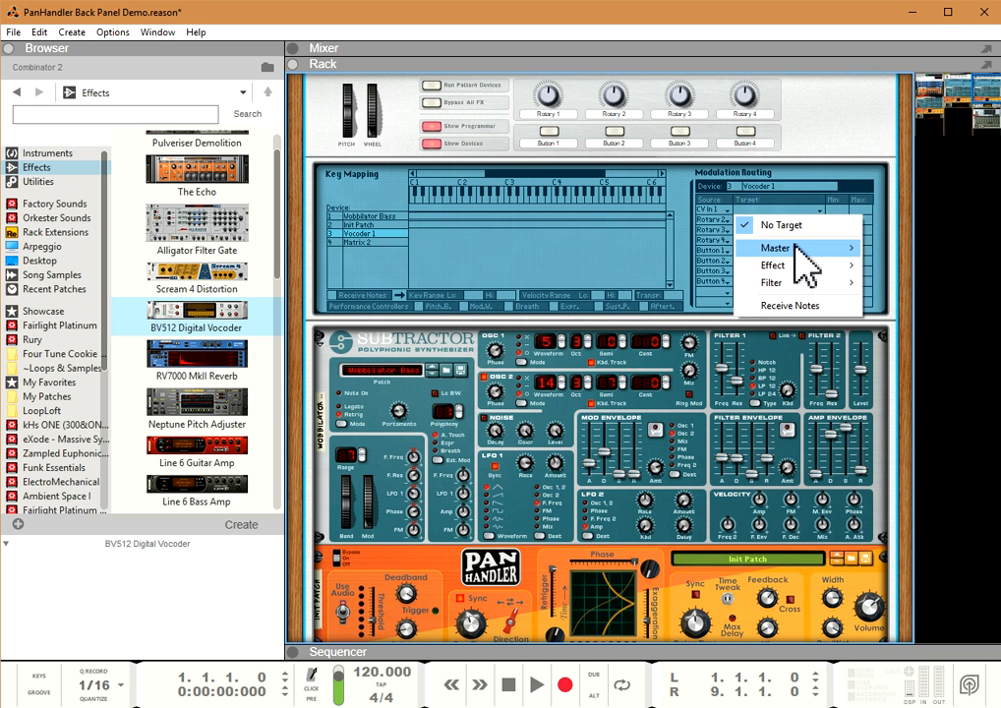
mouse_move(791, 248)
mouse_move(816, 283)
click(919, 163)
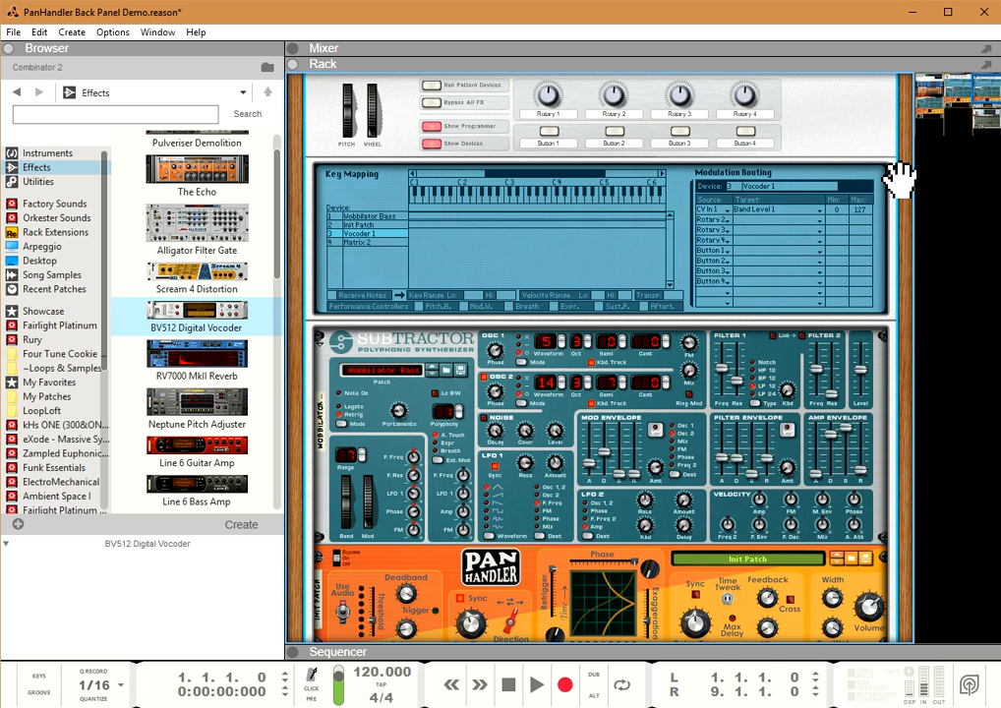
Route CV Input 2 to Vocoder 1's Band Level 2 in the Combinator's modulation routing
click(712, 220)
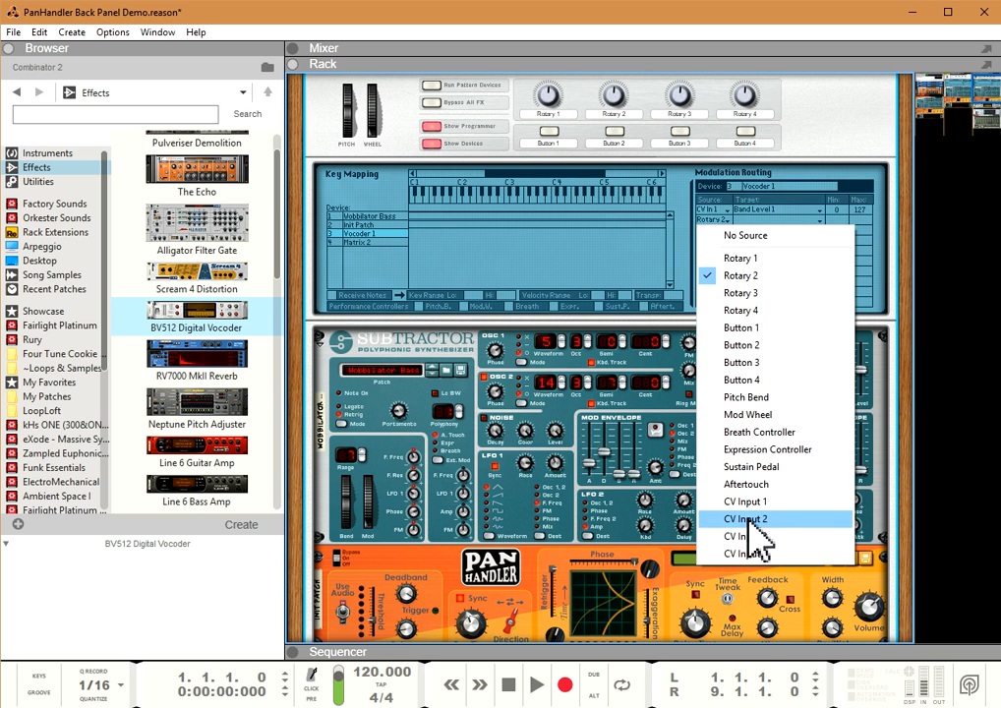
click(747, 518)
click(782, 219)
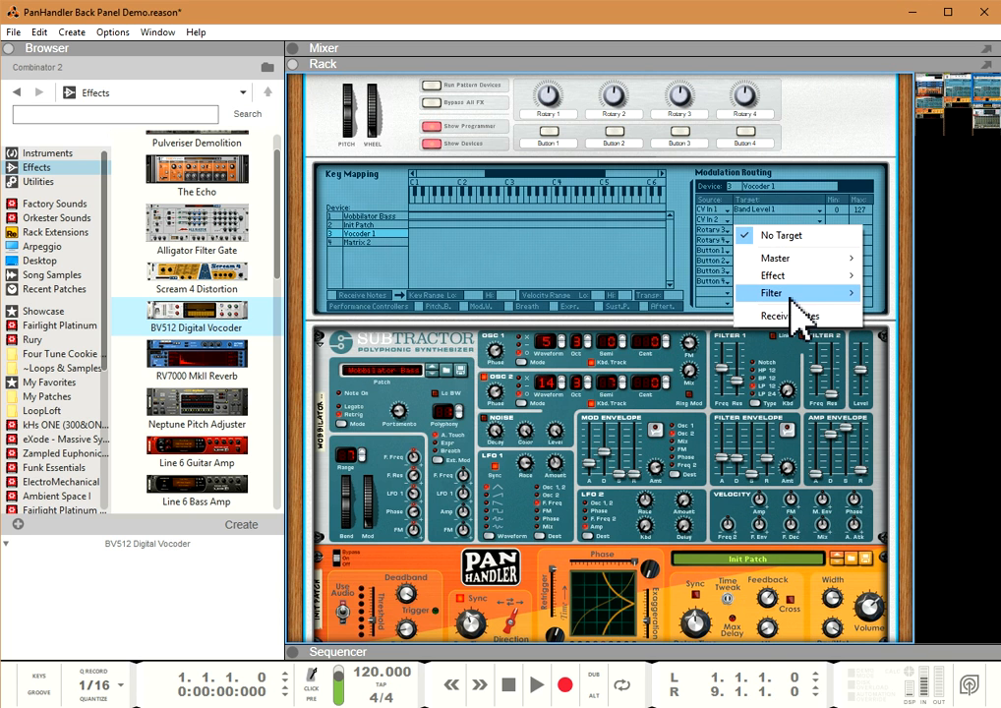
mouse_move(798, 293)
click(915, 179)
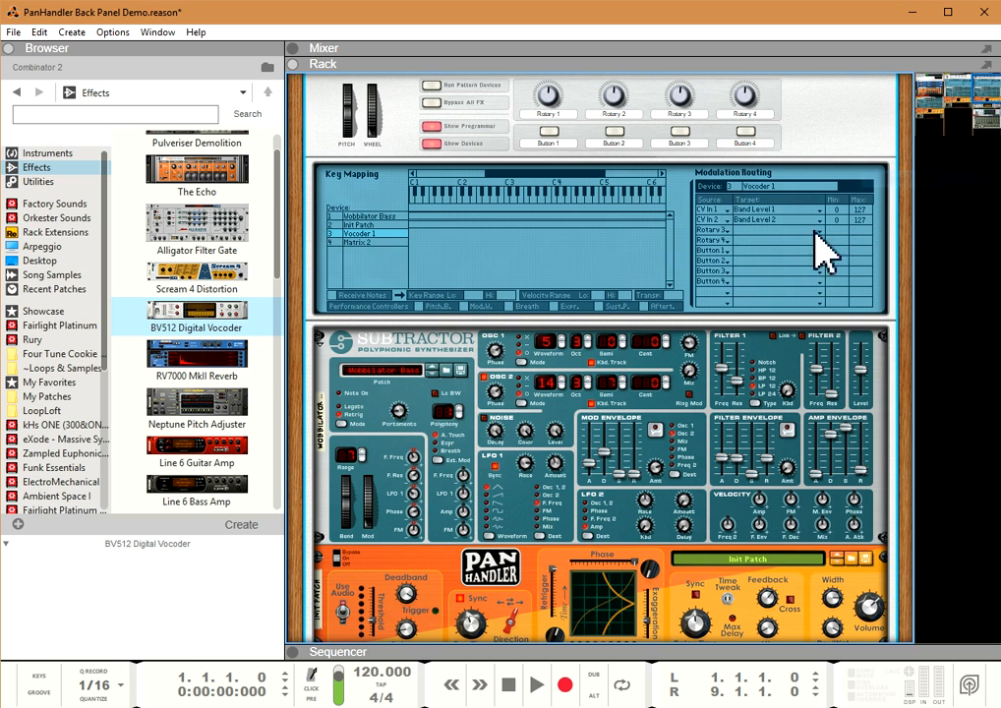
Route CV Input 3 to Vocoder 1's Band Level 3 in the Combinator's modulation routing
click(718, 232)
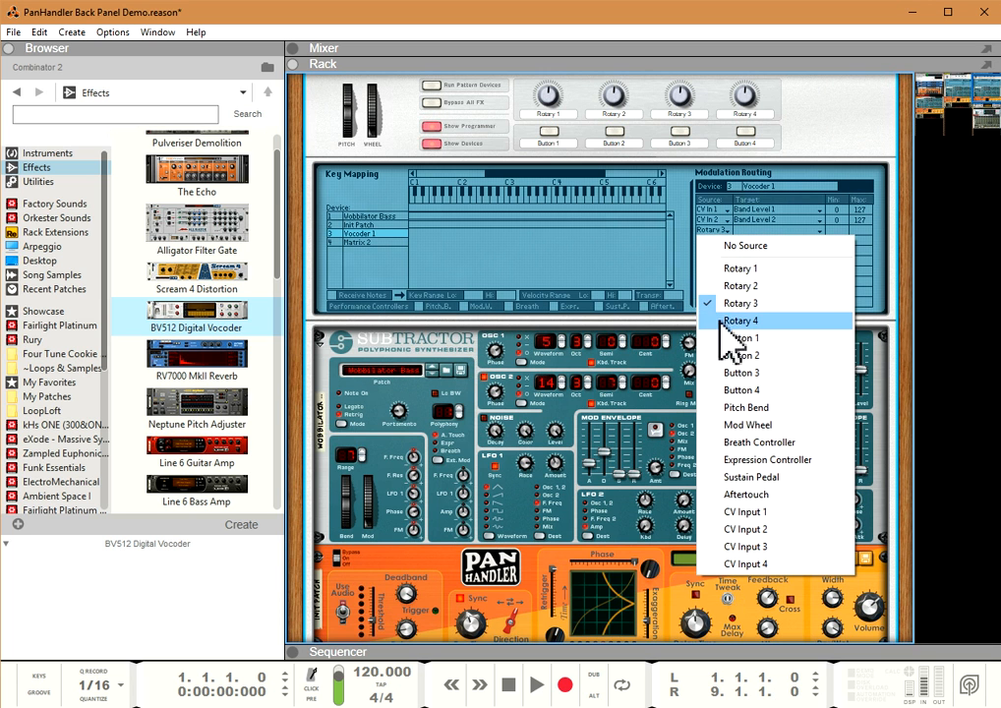
click(752, 547)
click(732, 230)
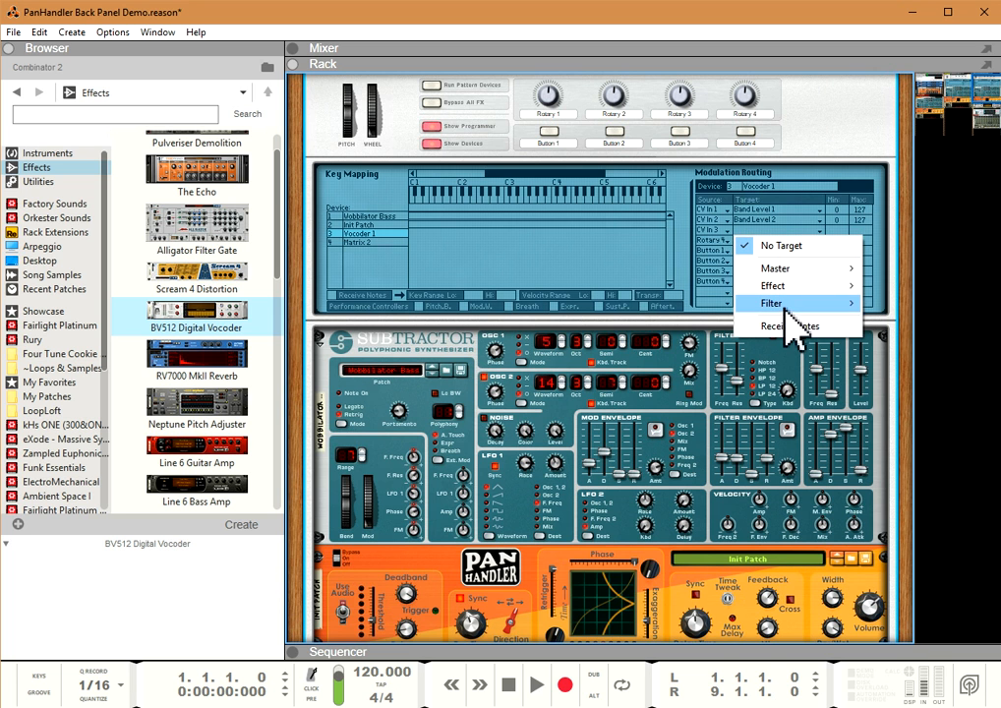
mouse_move(790, 307)
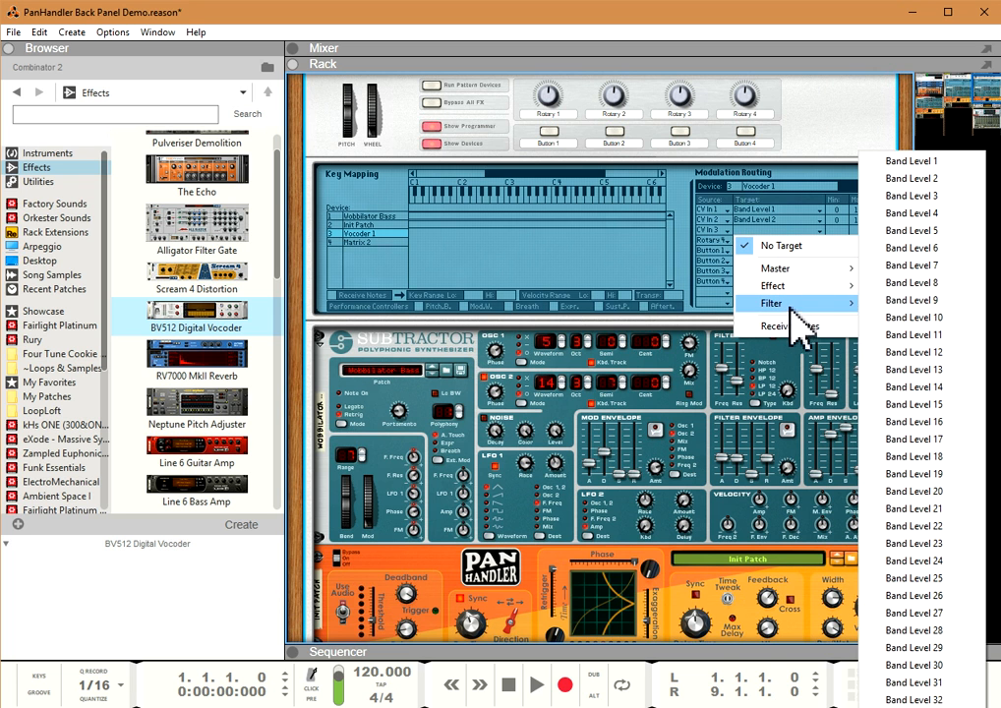
click(916, 195)
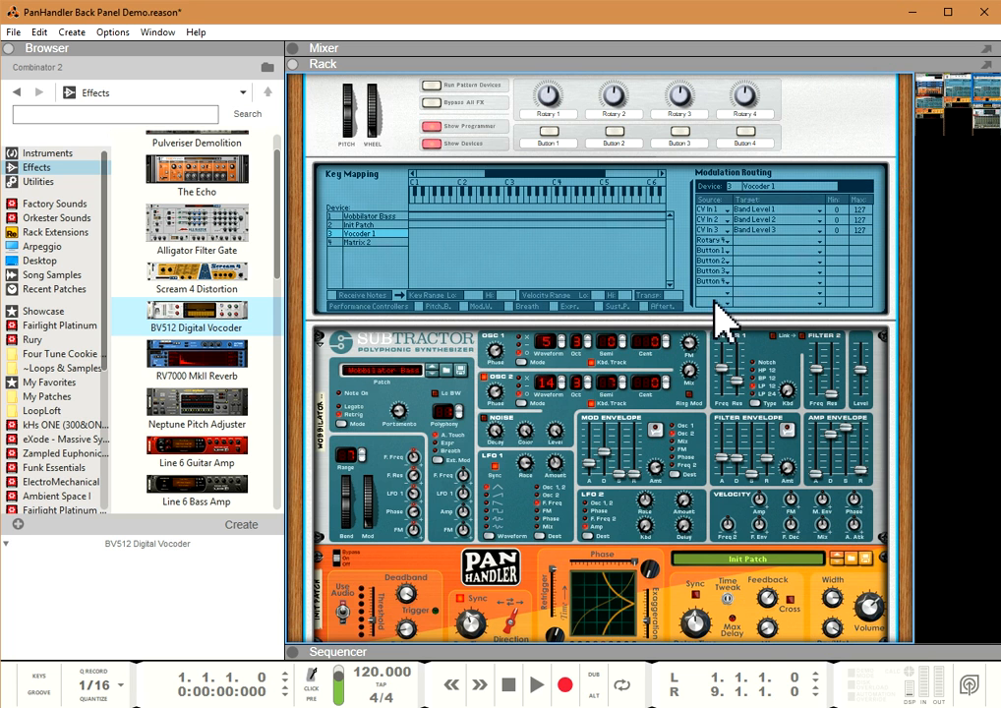
Hide the Combinator programmer and check PanHandler's pan movement and Phase against the vocoder's band levels and rear cabling
click(435, 127)
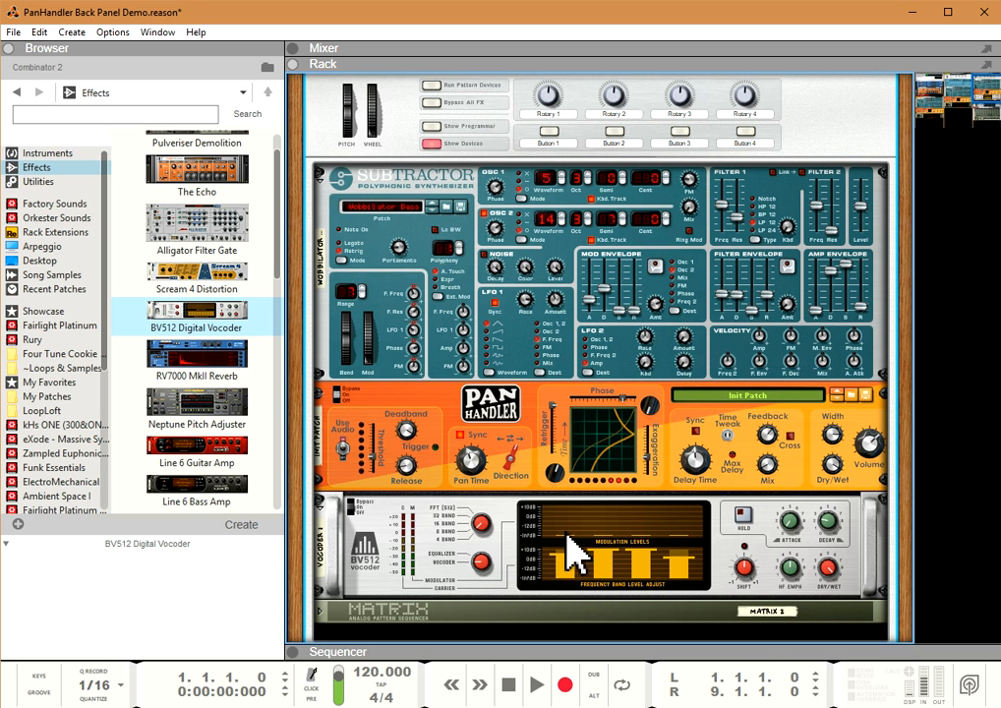
click(469, 471)
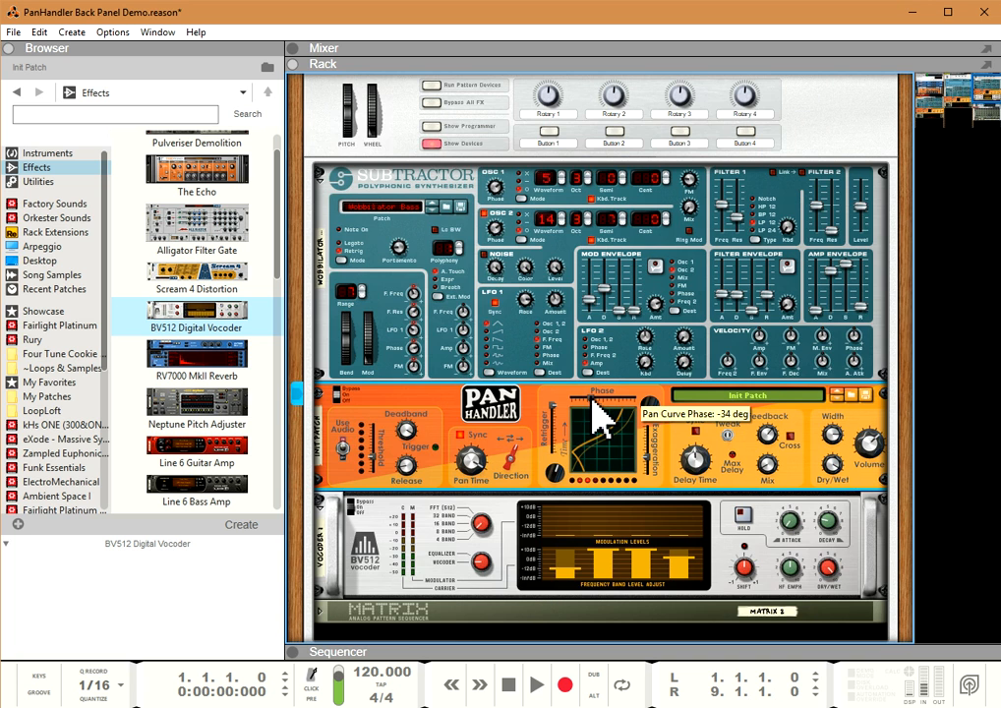
key(Tab)
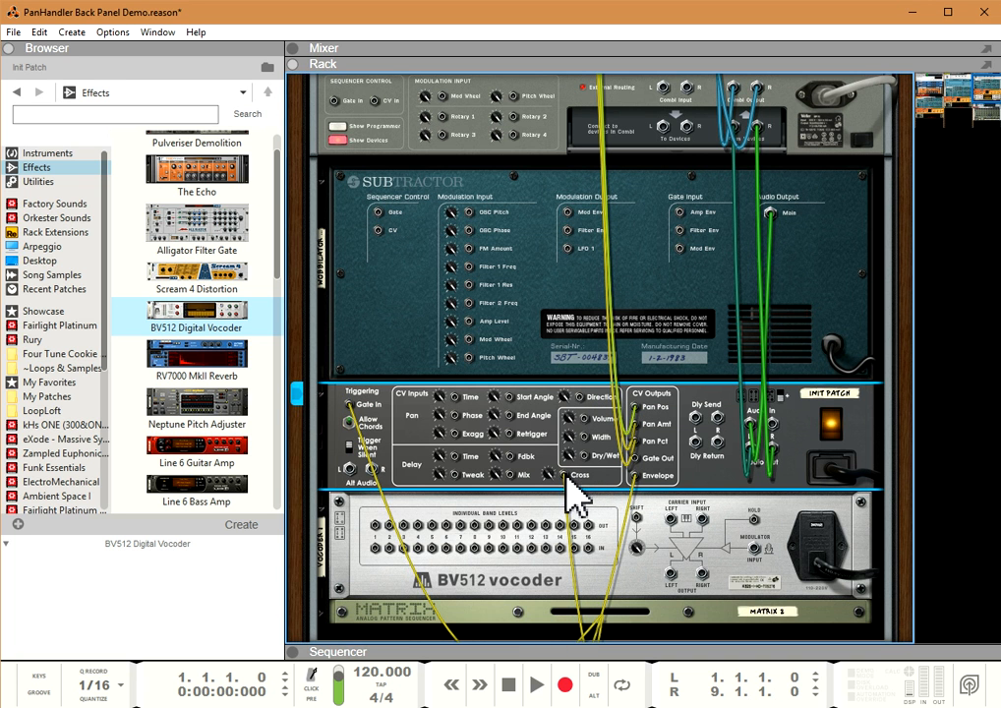
key(Tab)
scroll(579, 448, up, 1)
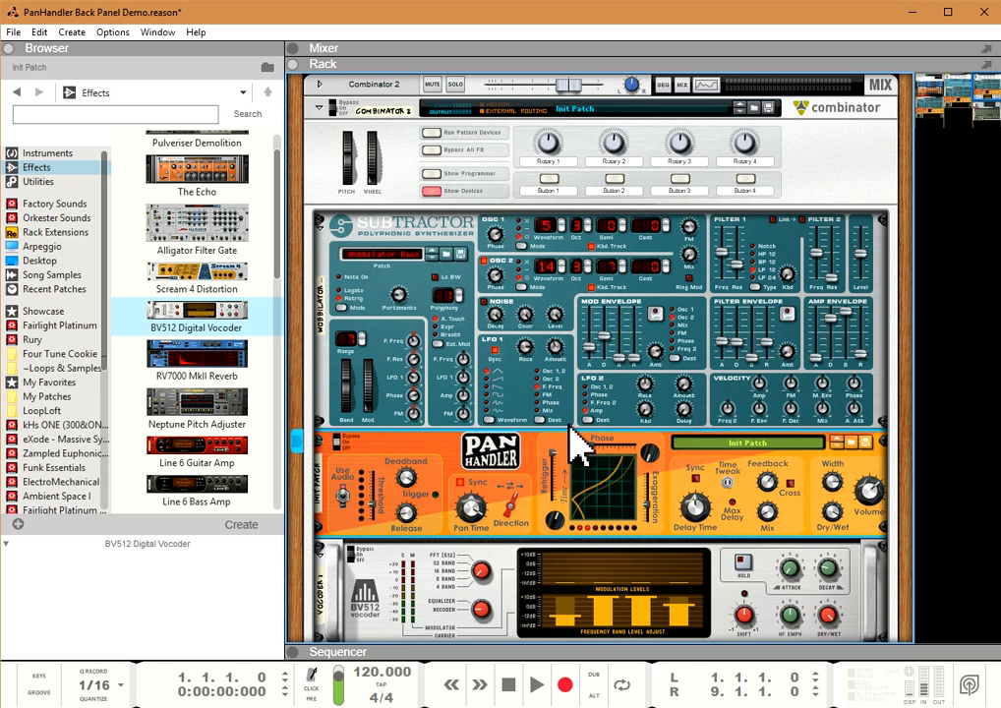
Show the Combinator programmer and clear PanHandler's CV In 1 to Pan Curve Phase routing for Init Patch
click(428, 175)
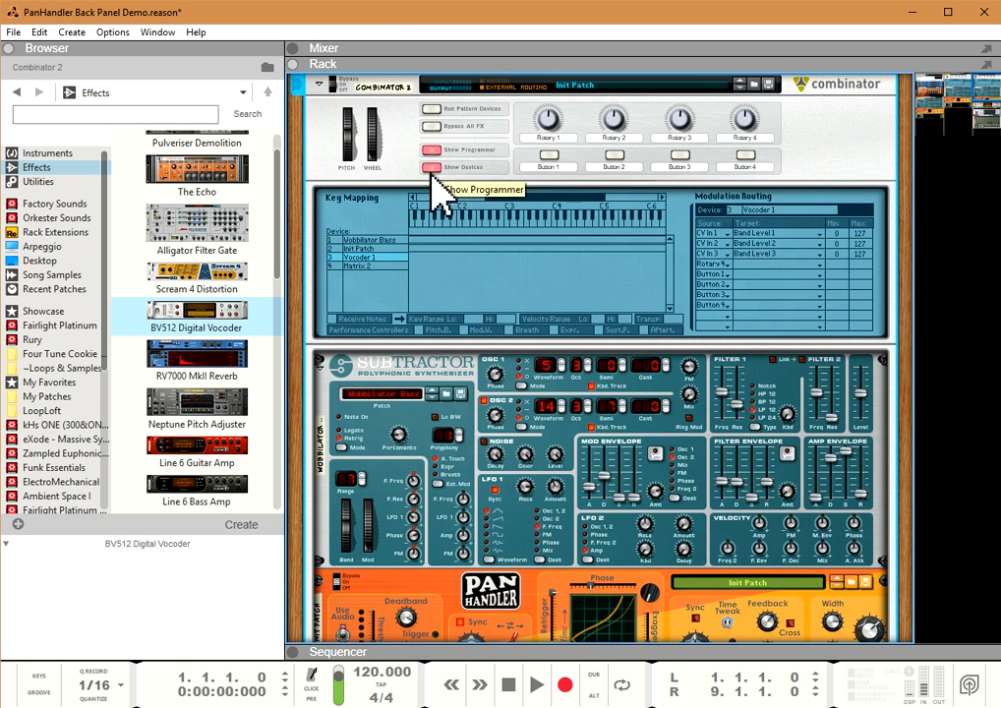
click(364, 248)
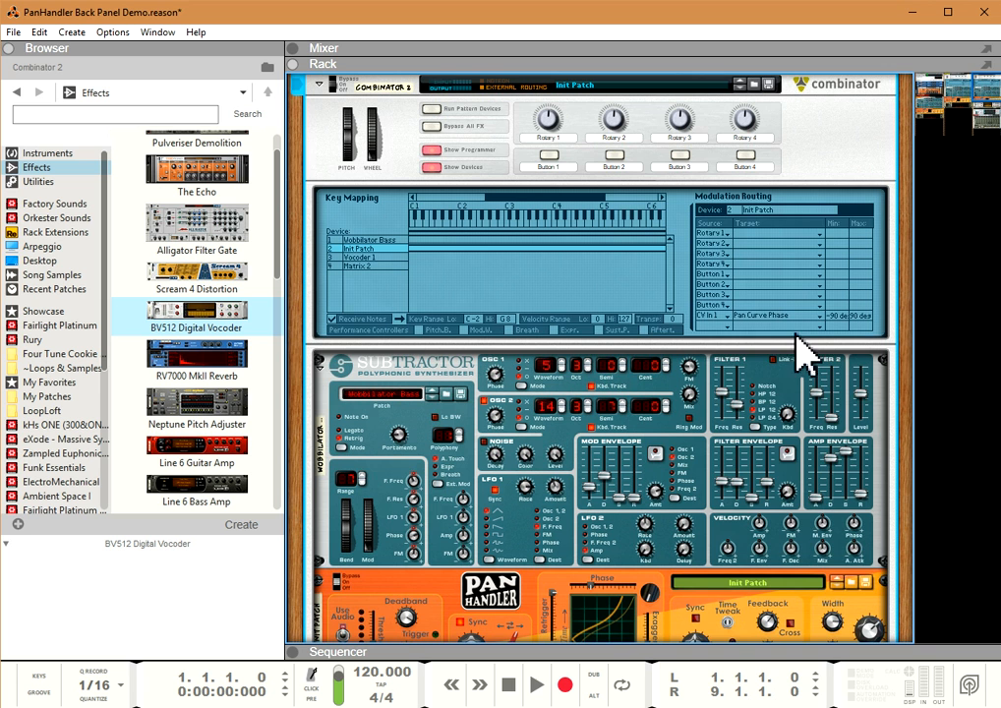
click(730, 315)
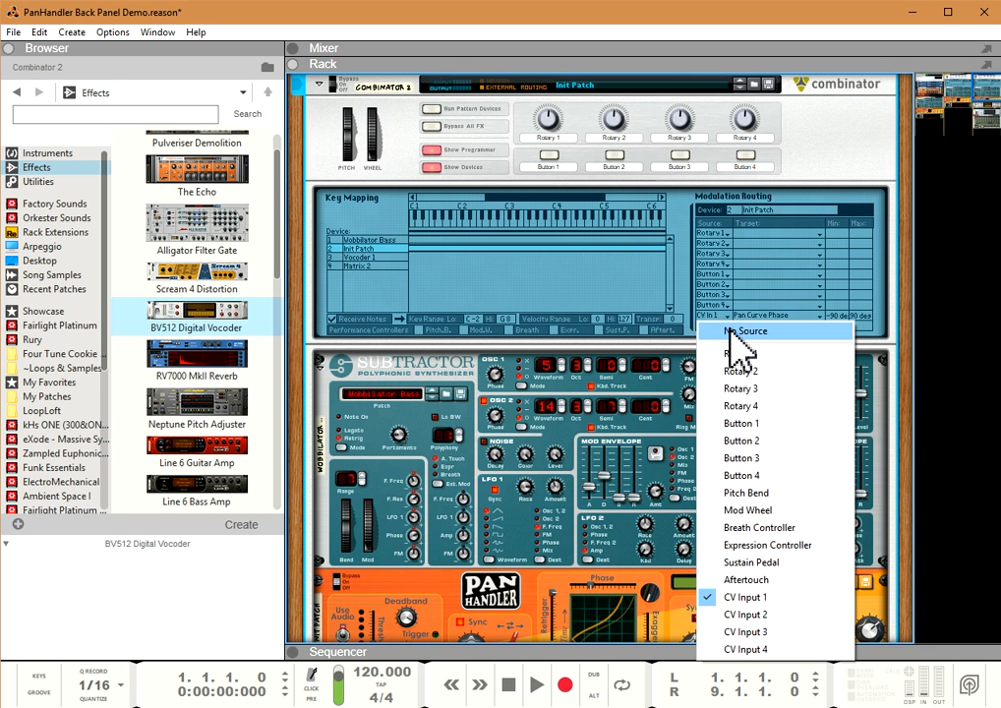
click(708, 327)
key(Tab)
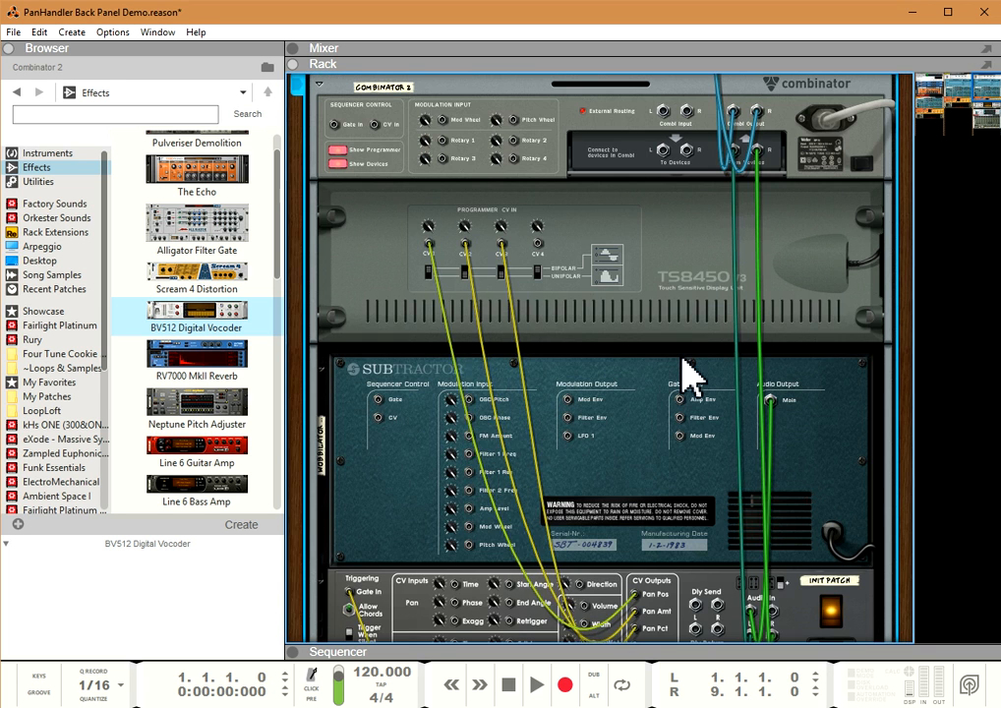
key(Tab)
click(764, 315)
click(770, 330)
Center PanHandler's pan curve Phase and compare the vocoder's band levels with the rear CV connections
key(Tab)
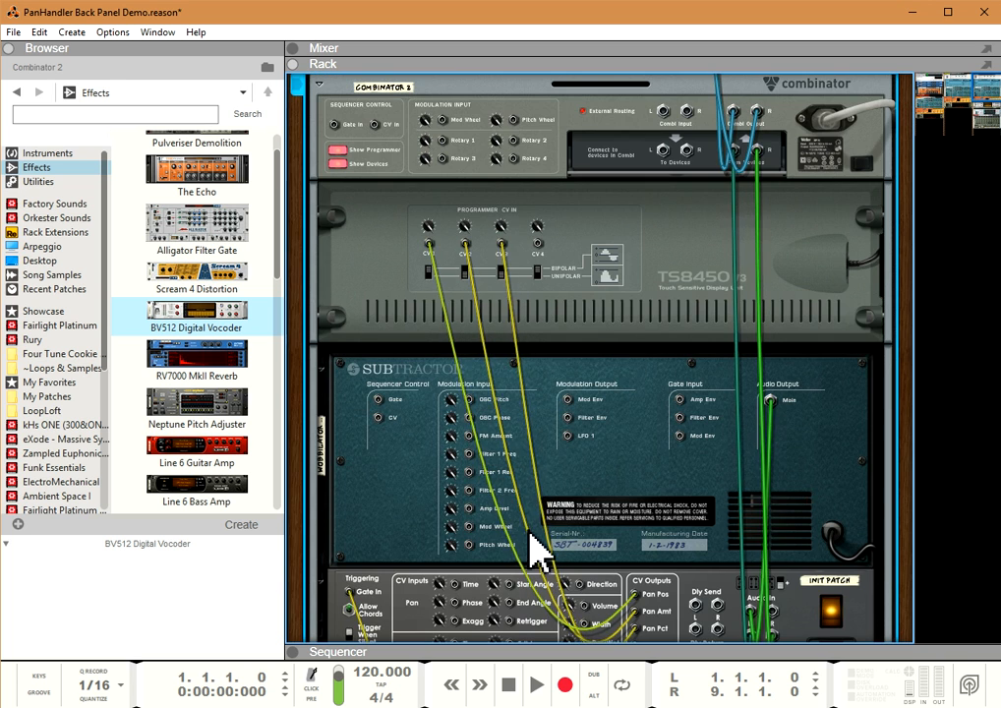
key(Tab)
scroll(530, 530, down, 3)
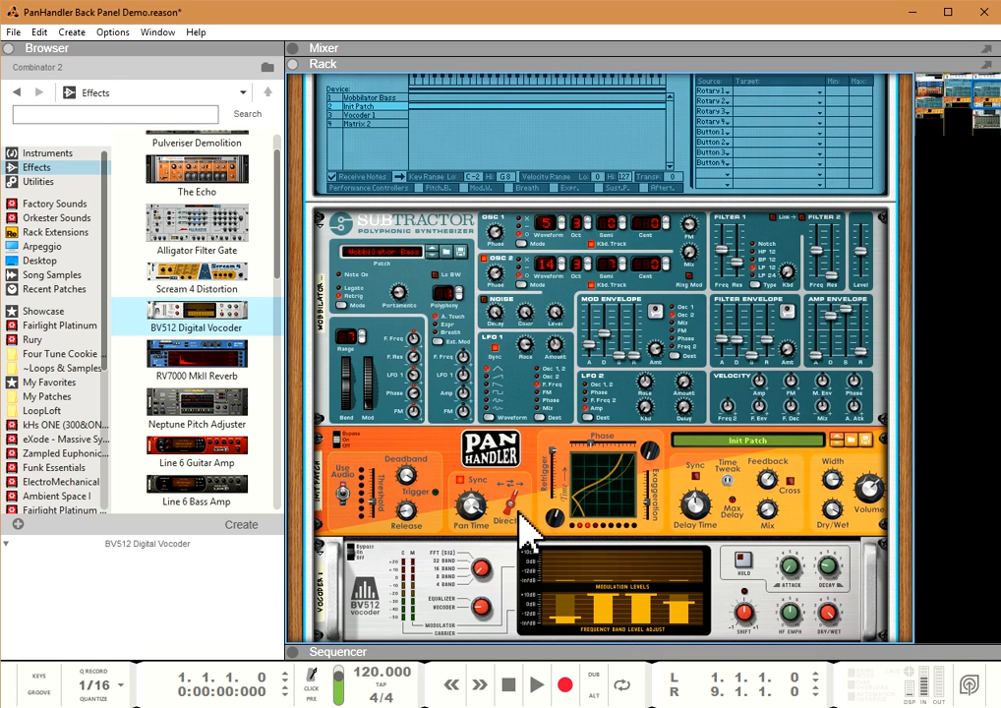
click(601, 470)
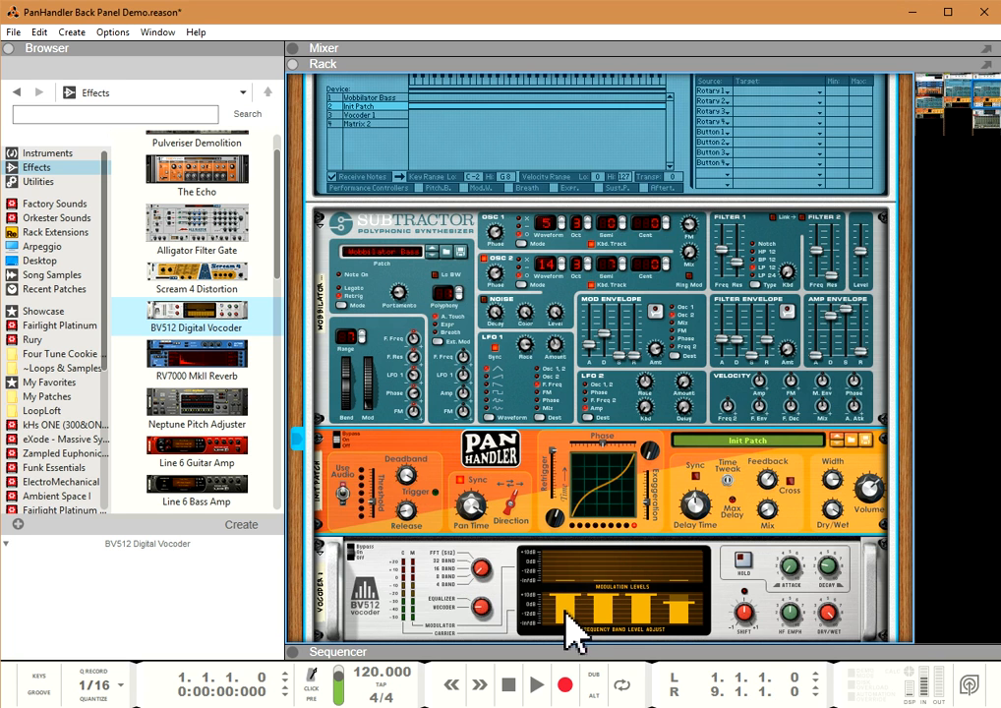
key(Tab)
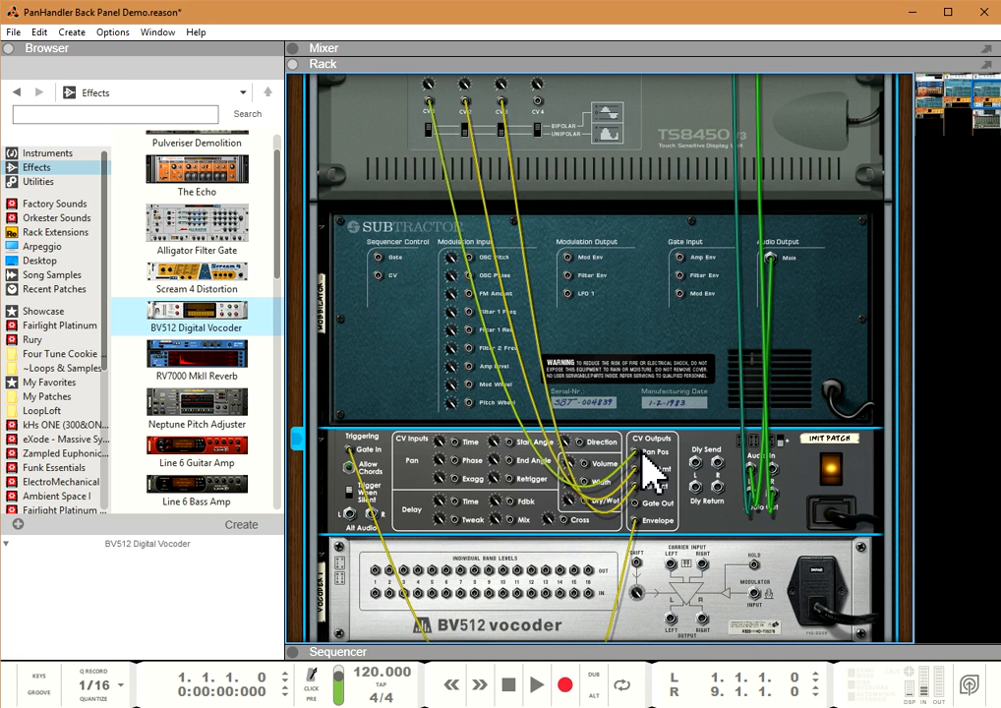
Set PanHandler's pan Direction to the one-way setting marked by the left-pointing arrow
key(Tab)
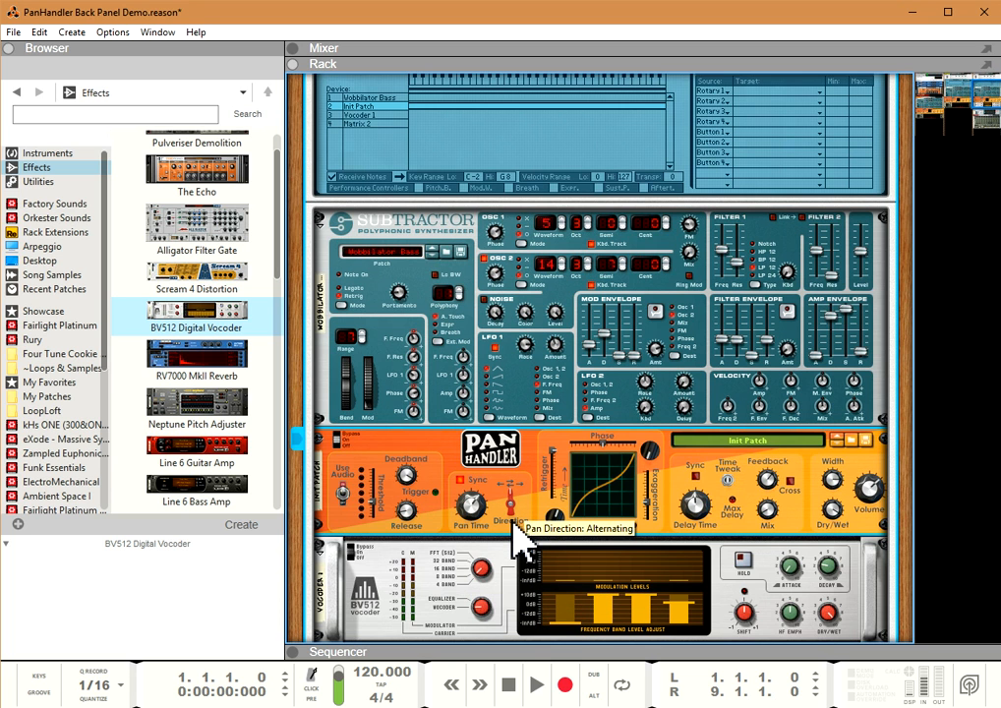
scroll(379, 521, down, 4)
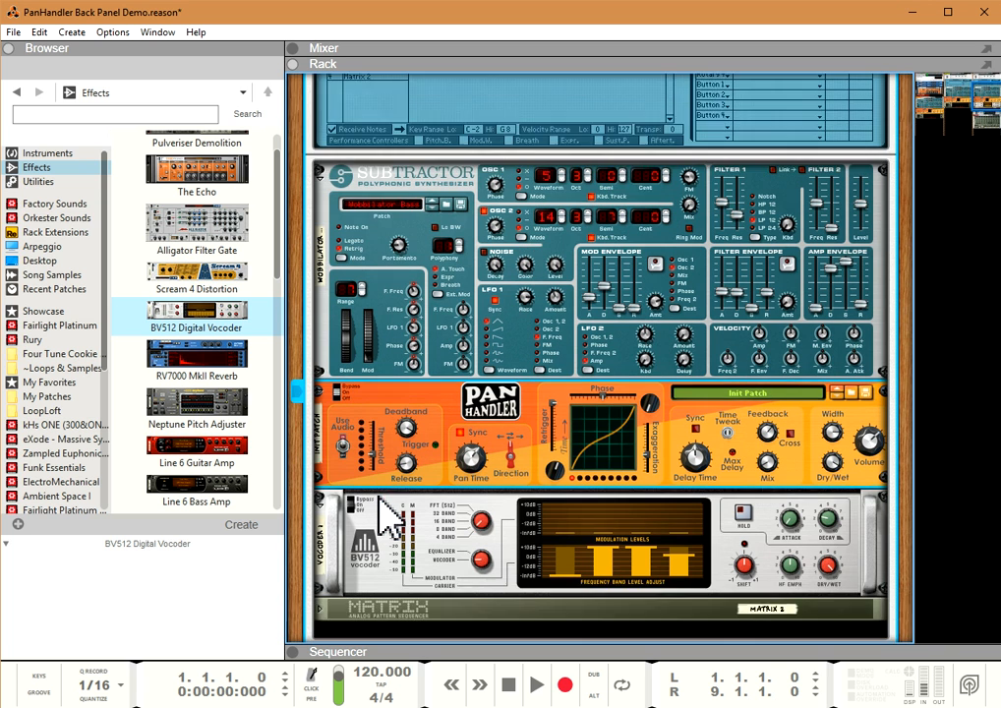
key(Tab)
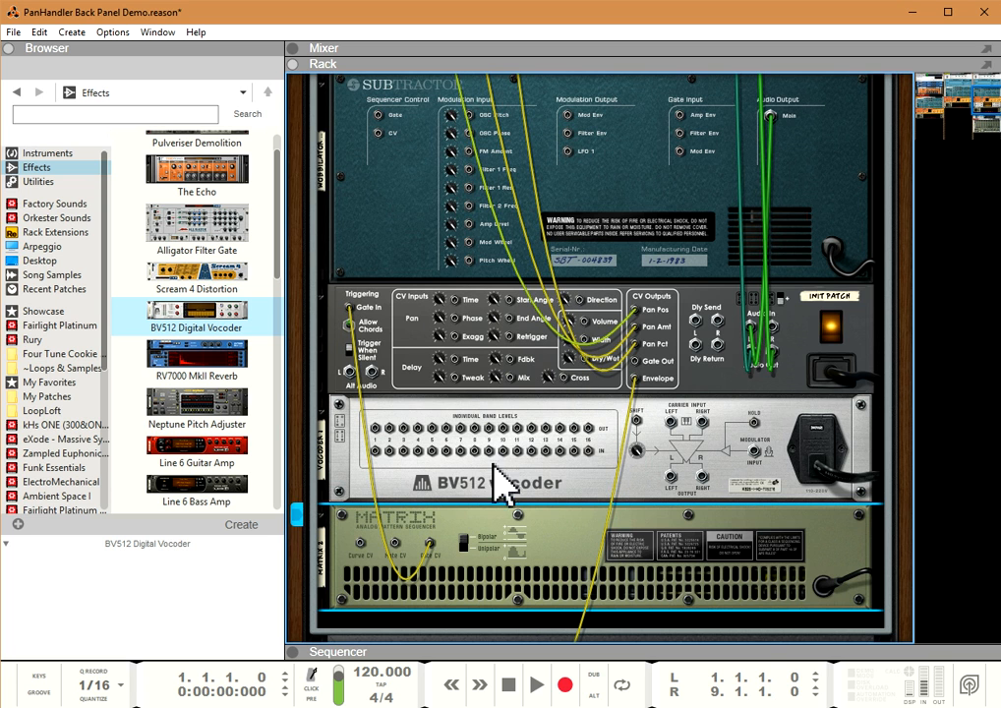
key(Tab)
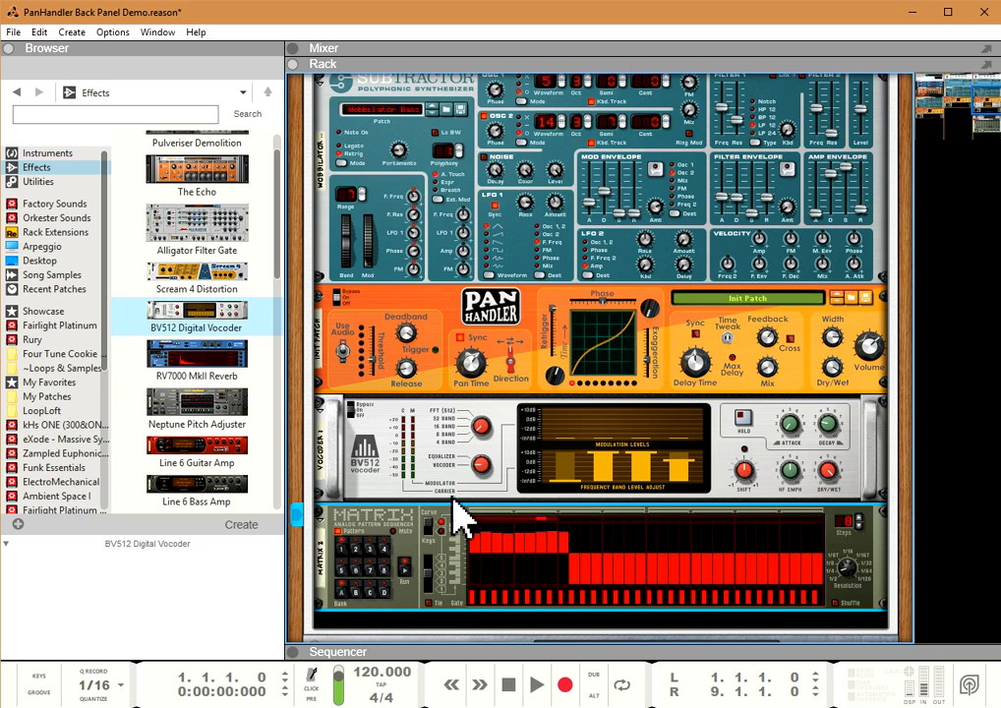
click(513, 380)
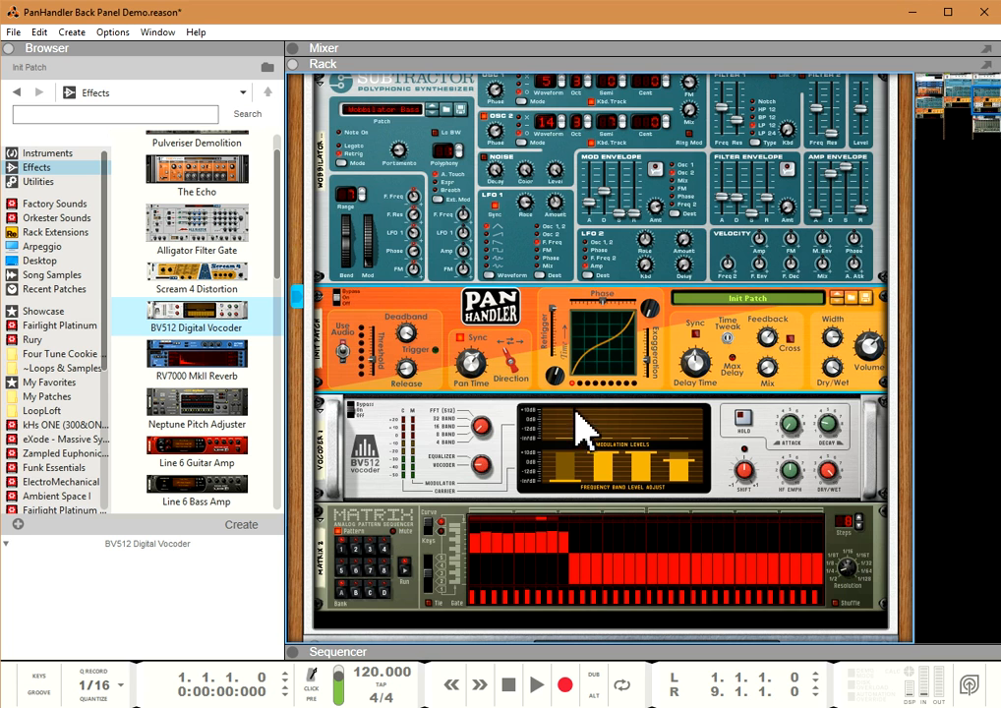
Adjust PanHandler's pan curve Start Angle and set the pan curve Exaggeration to 44%
key(Tab)
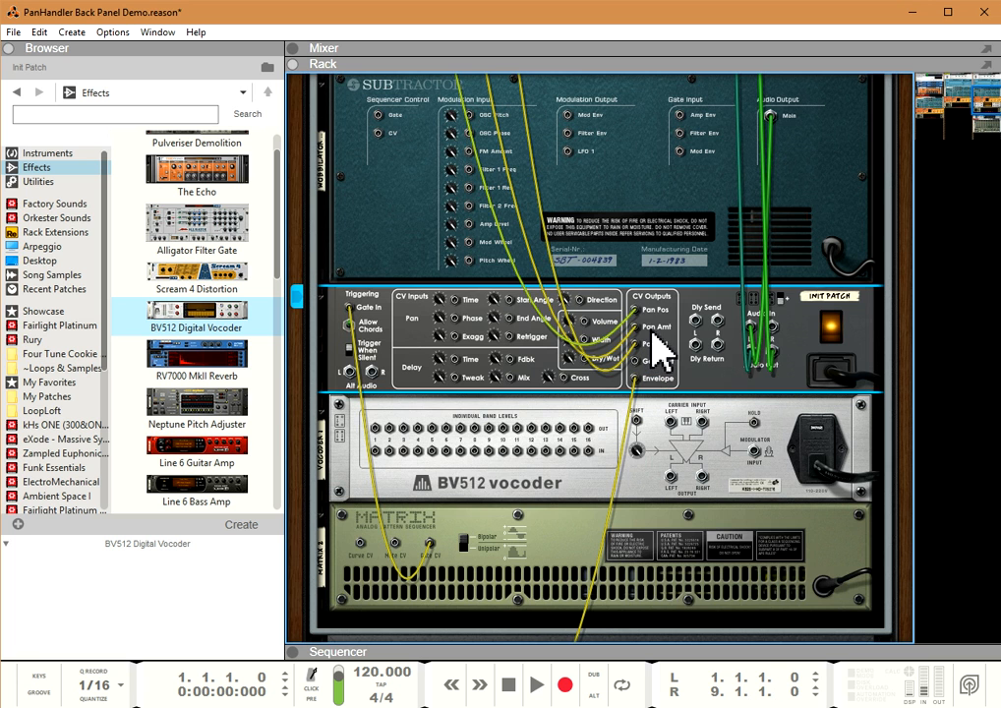
key(Tab)
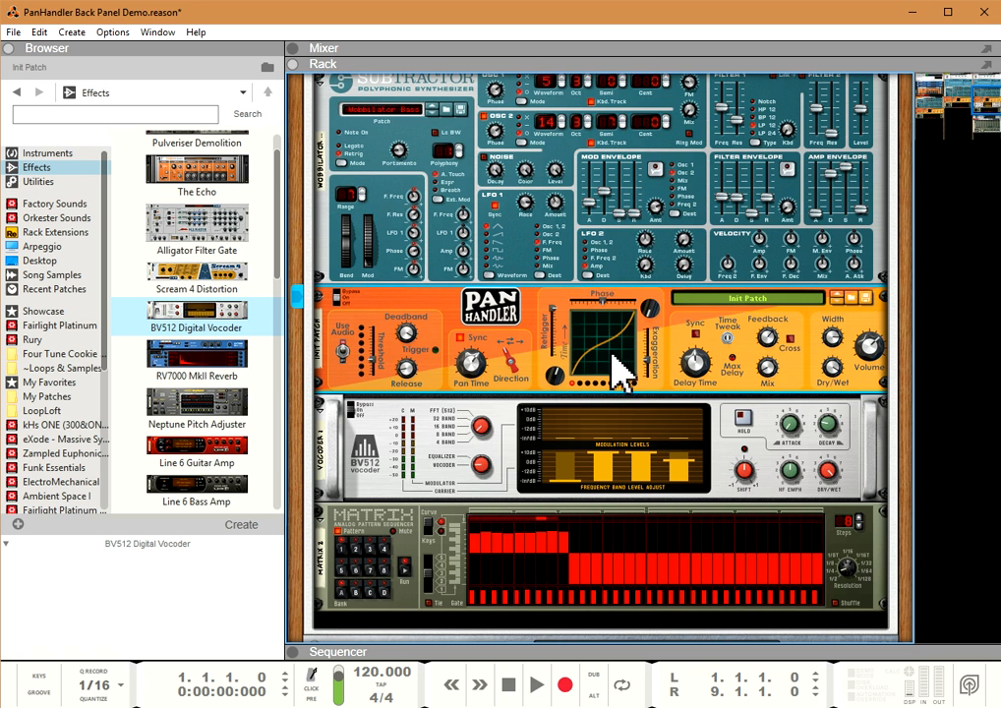
key(Tab)
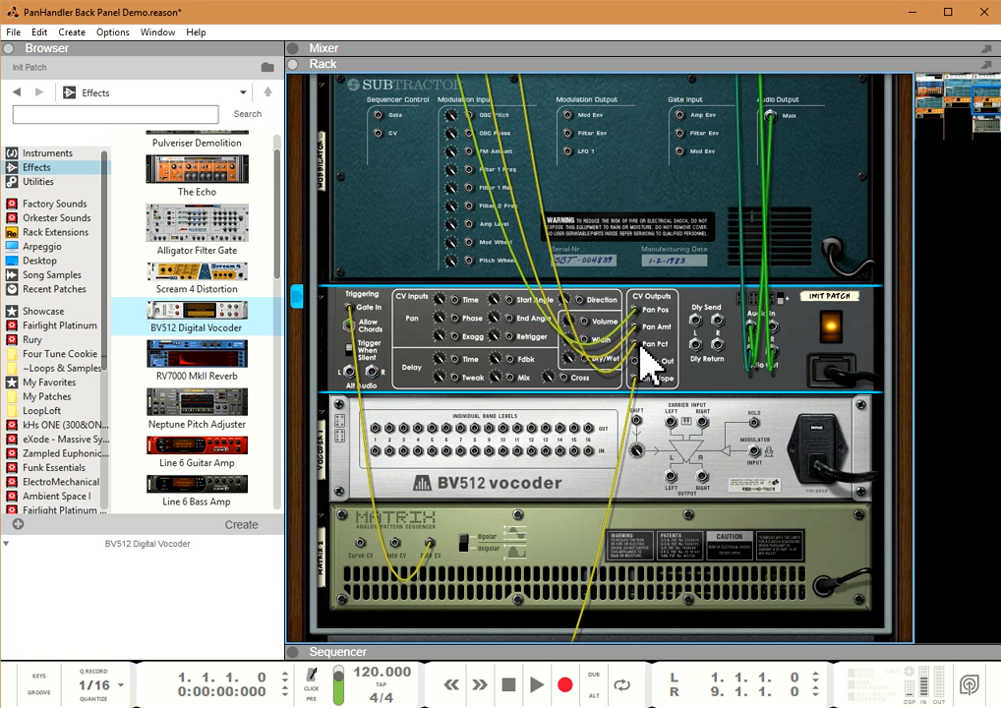
key(Tab)
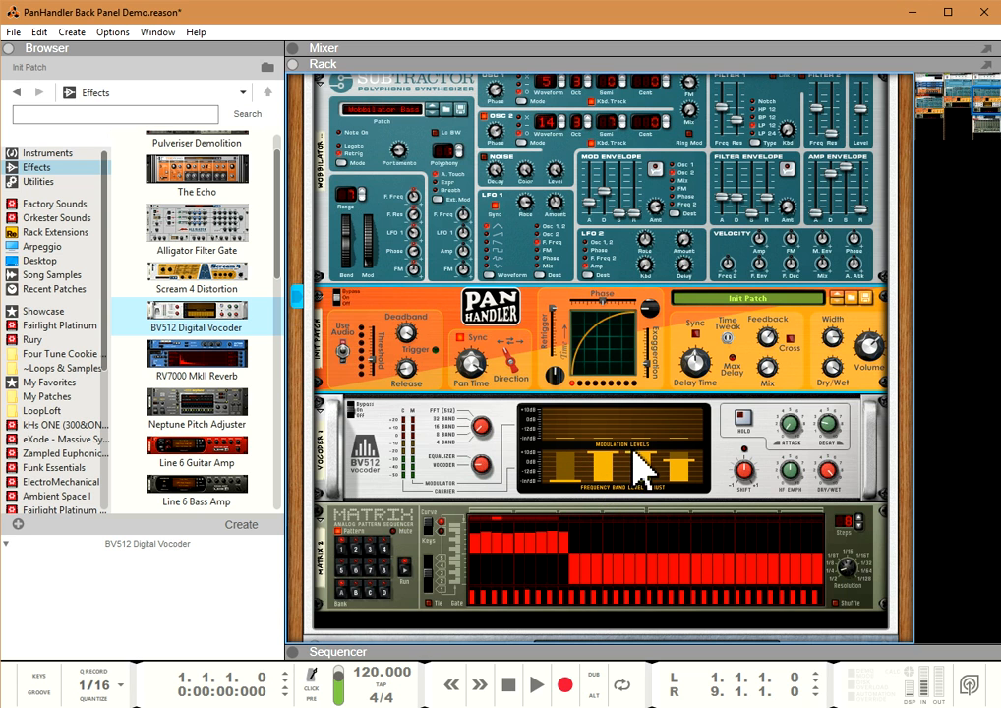
drag(553, 372, 564, 450)
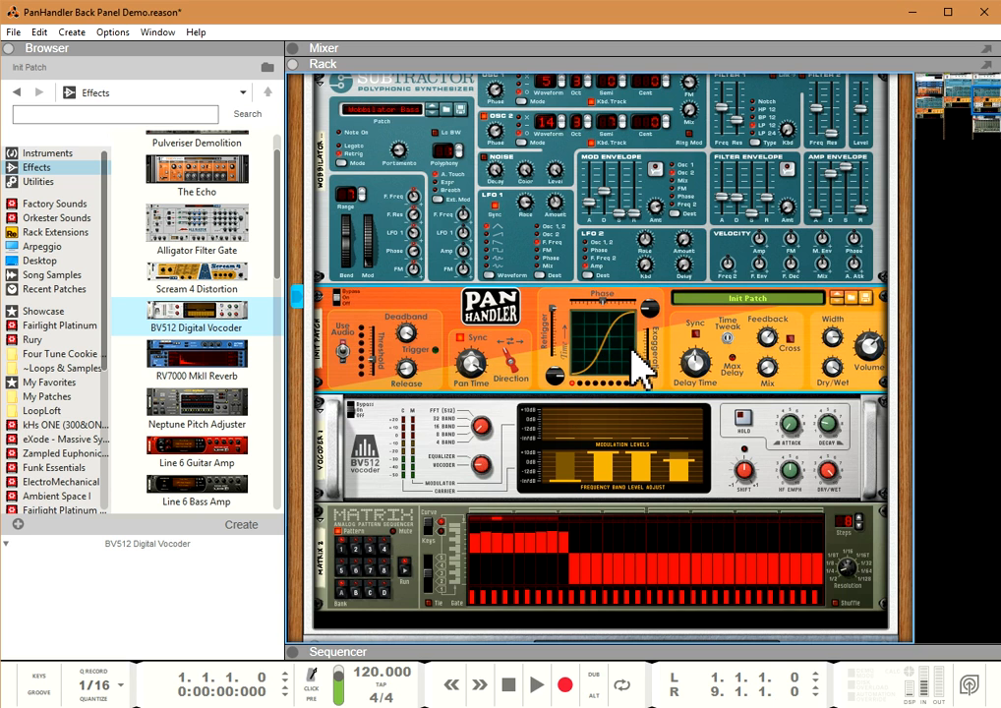
drag(645, 365, 648, 358)
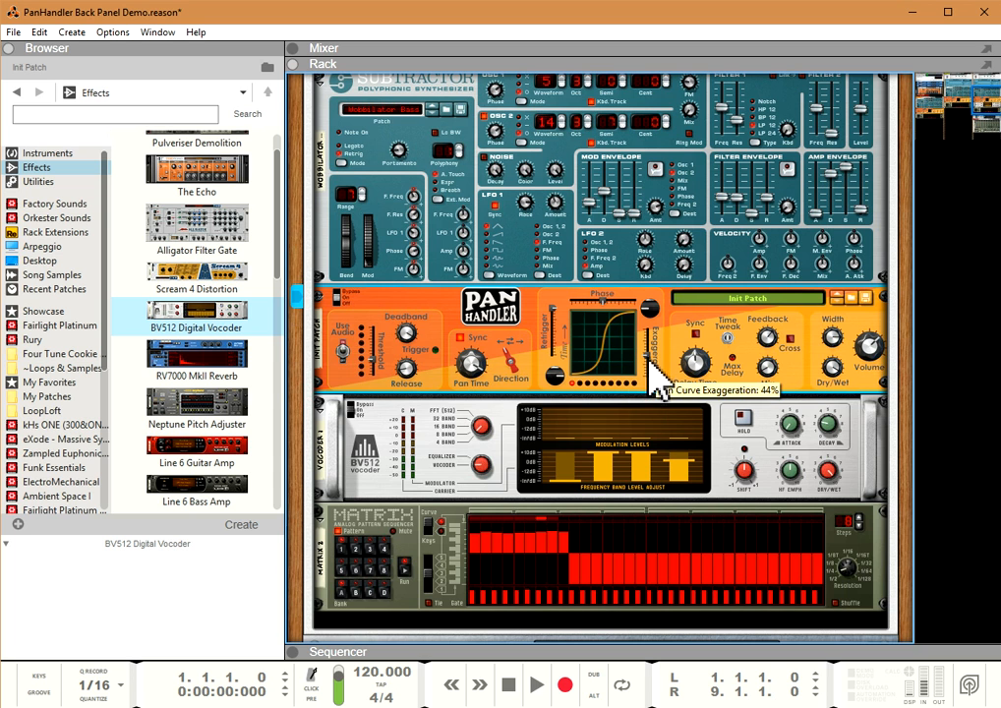
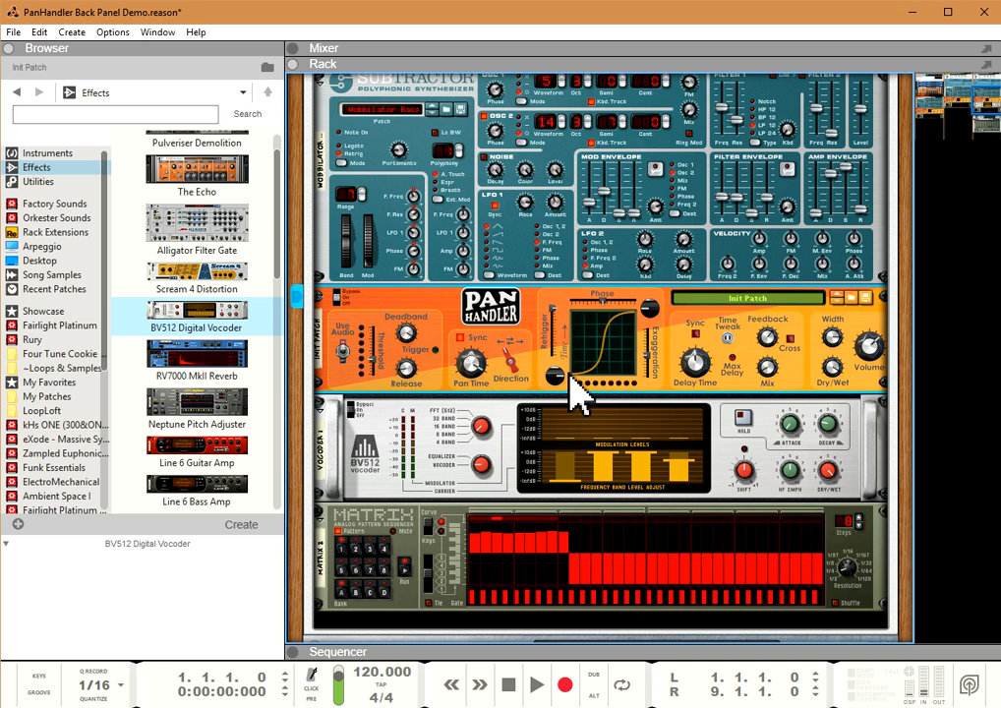
Compare PanHandler's pan curve and delay controls with its rear Pan Pos, Pan Amt, Pan Pct and delay send connectors
key(Tab)
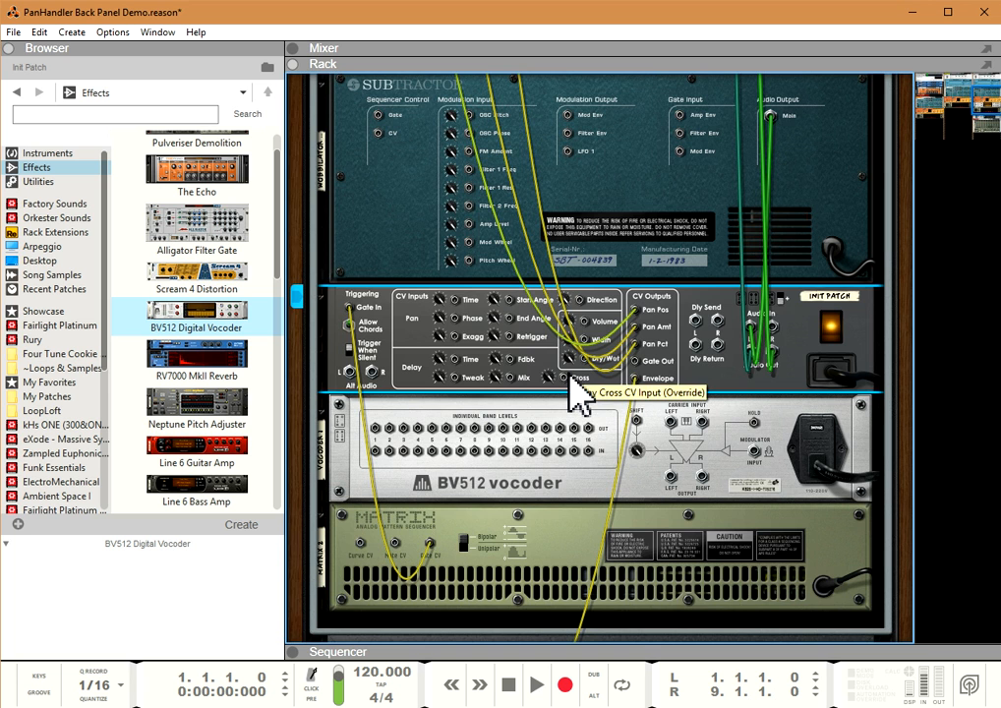
key(Tab)
key(Tab)
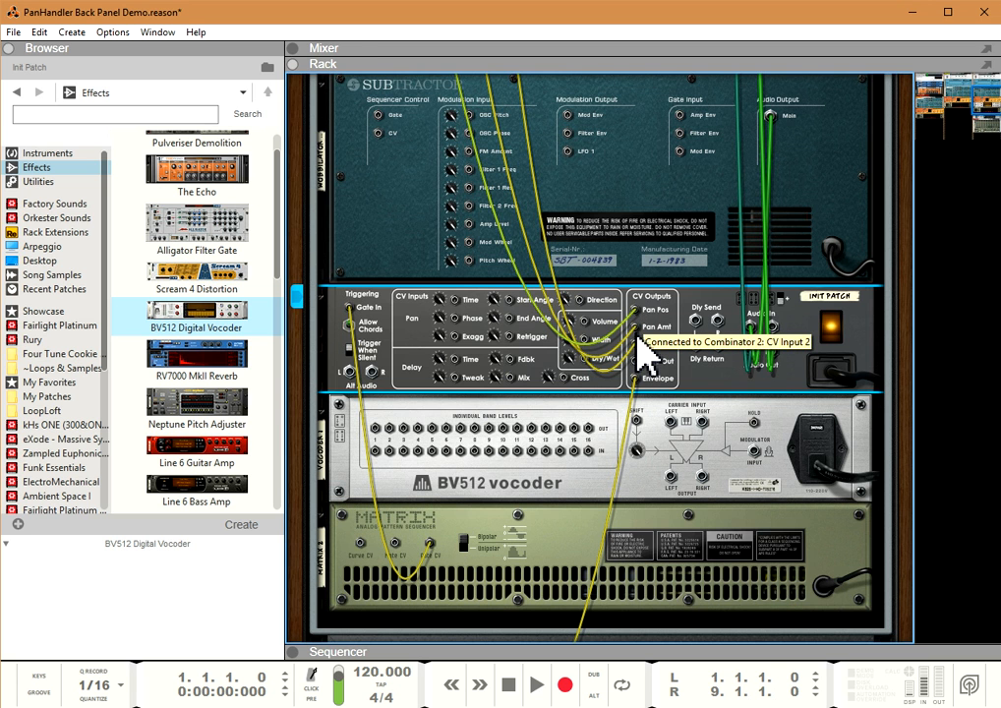
key(Tab)
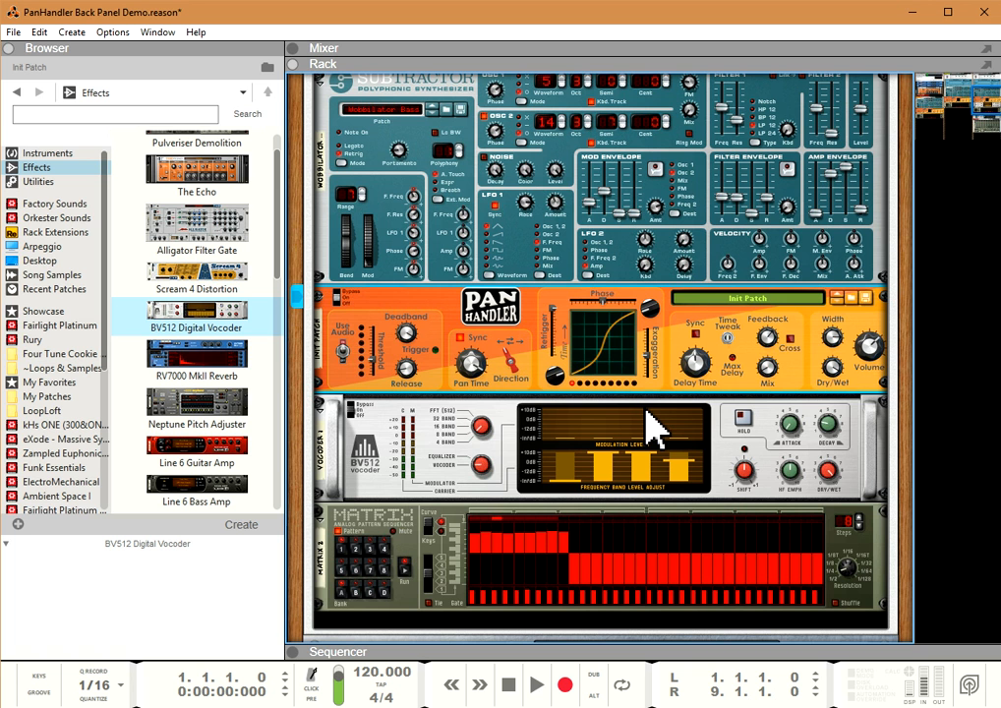
key(Tab)
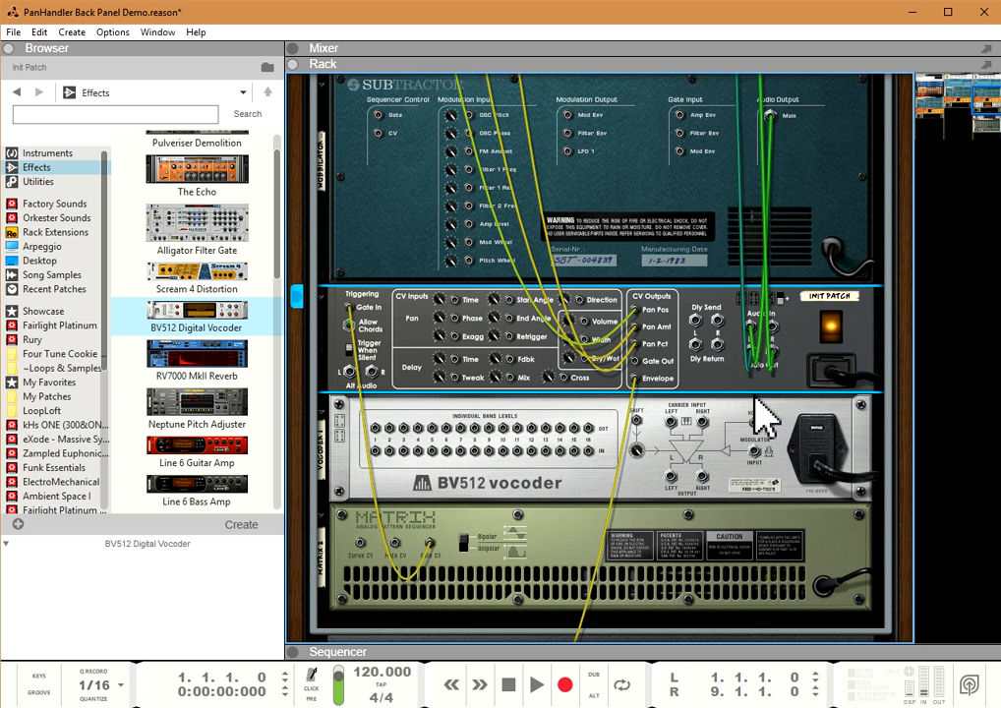
key(Tab)
key(Tab)
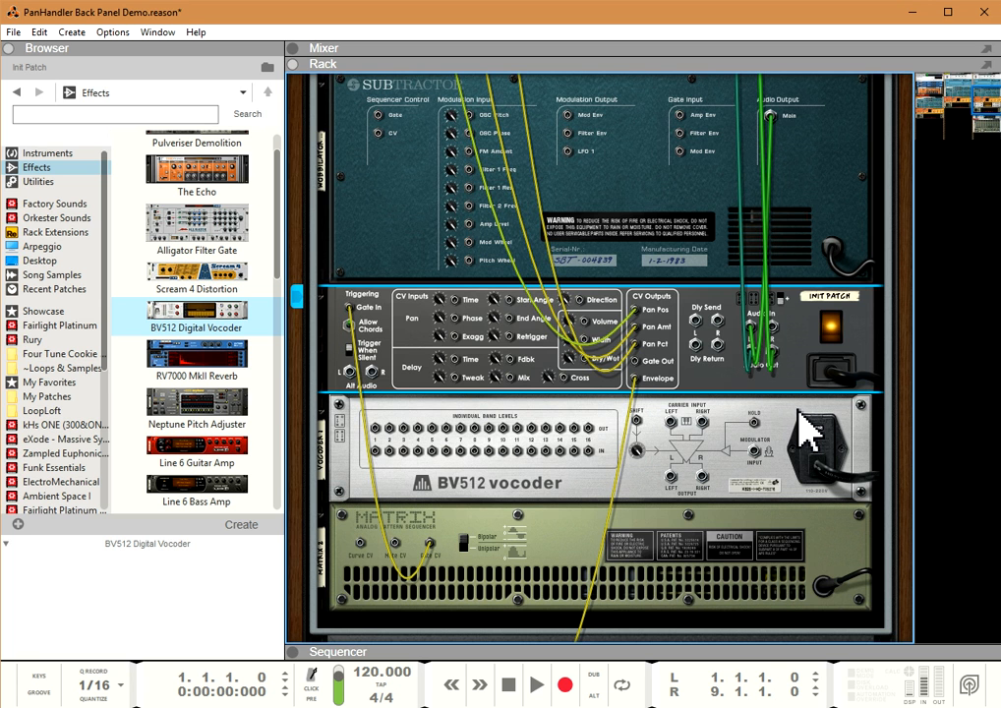
key(Tab)
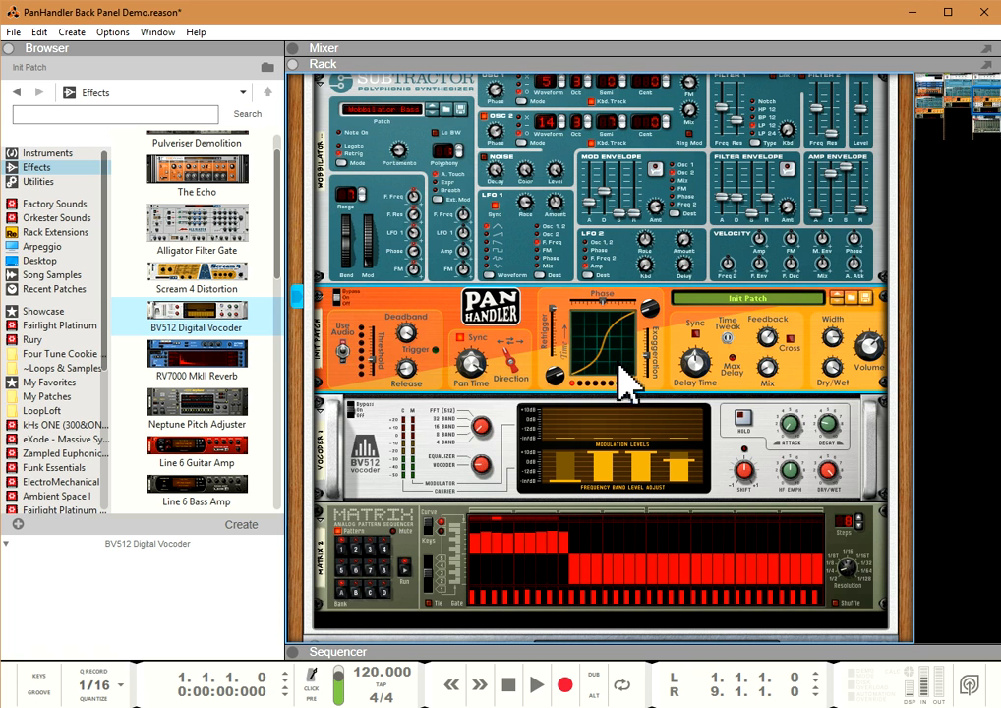
key(Tab)
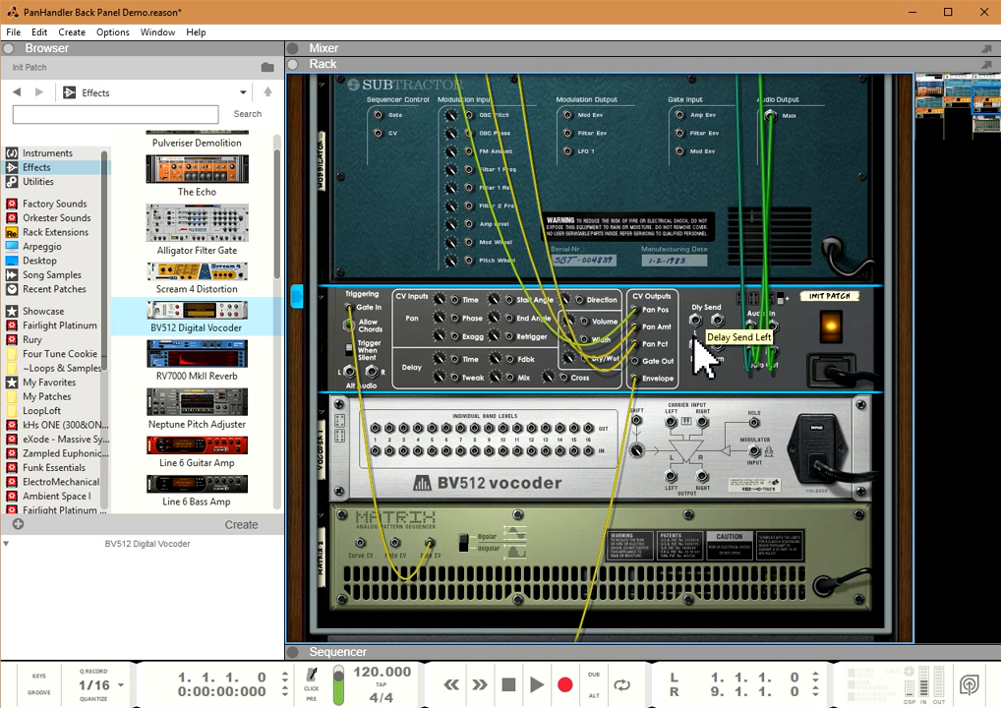
key(Tab)
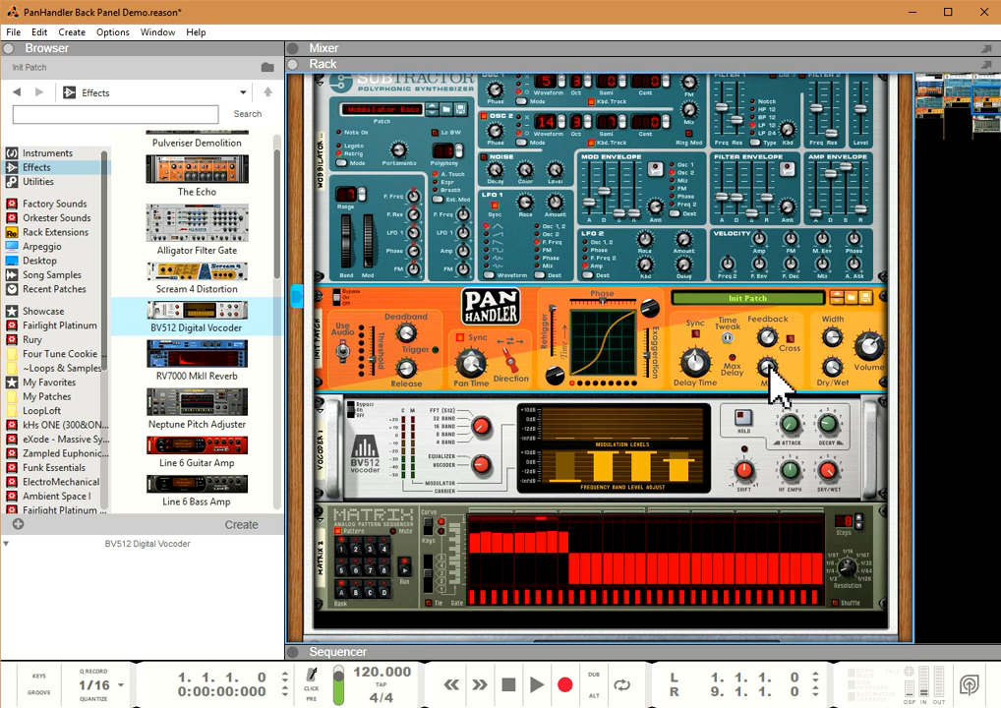
mouse_move(769, 362)
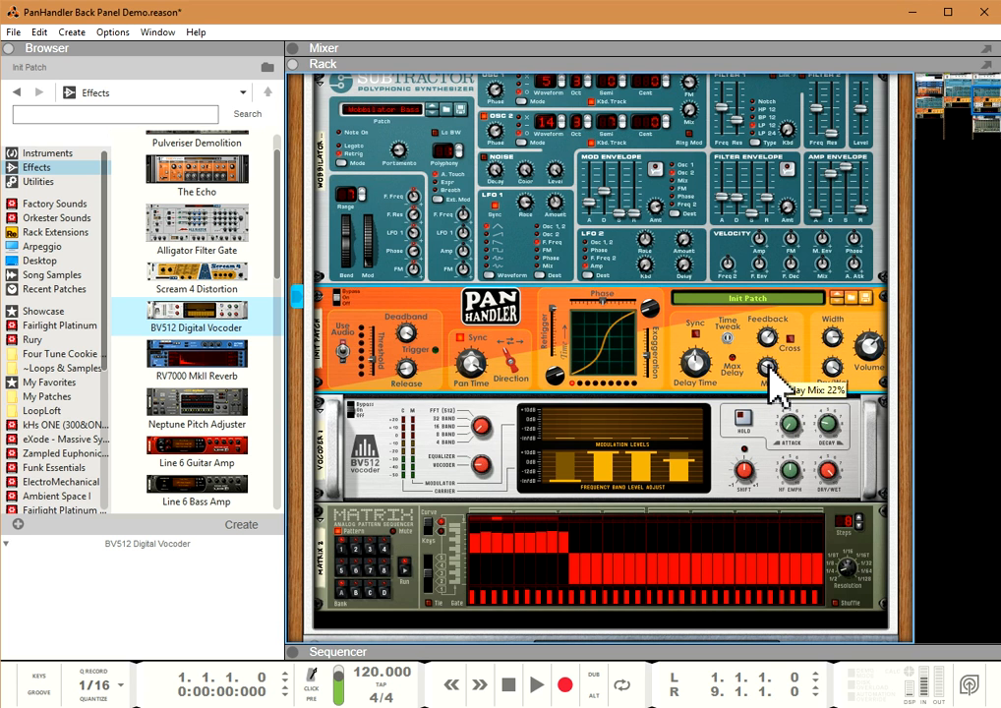
Check PanHandler's pan note length and reset its Delay Time to 250 ms
click(381, 157)
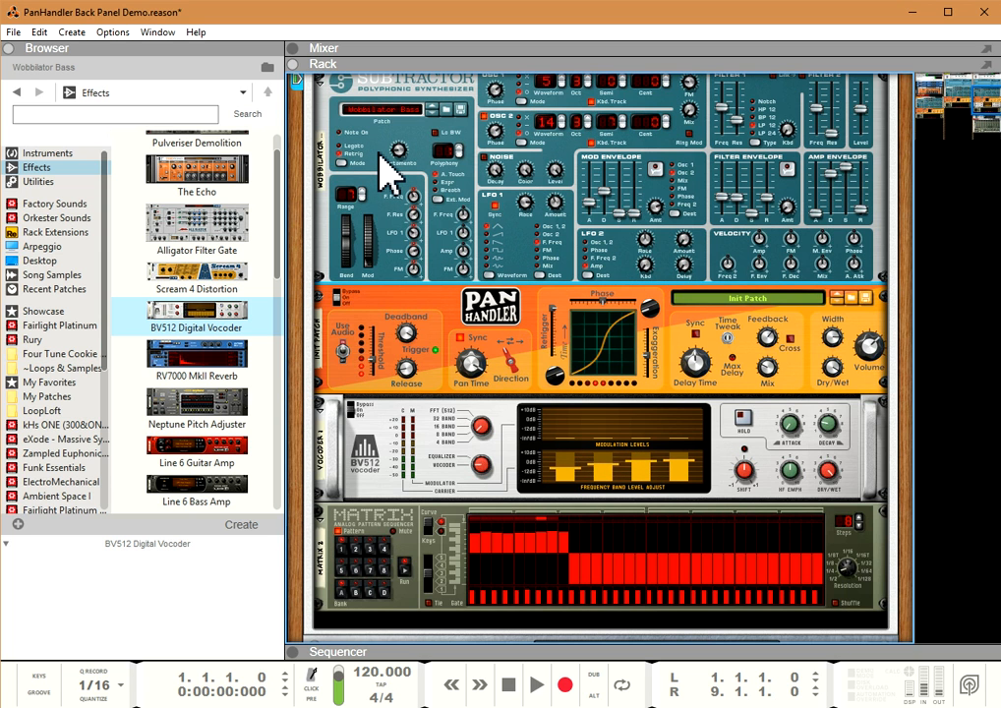
click(476, 371)
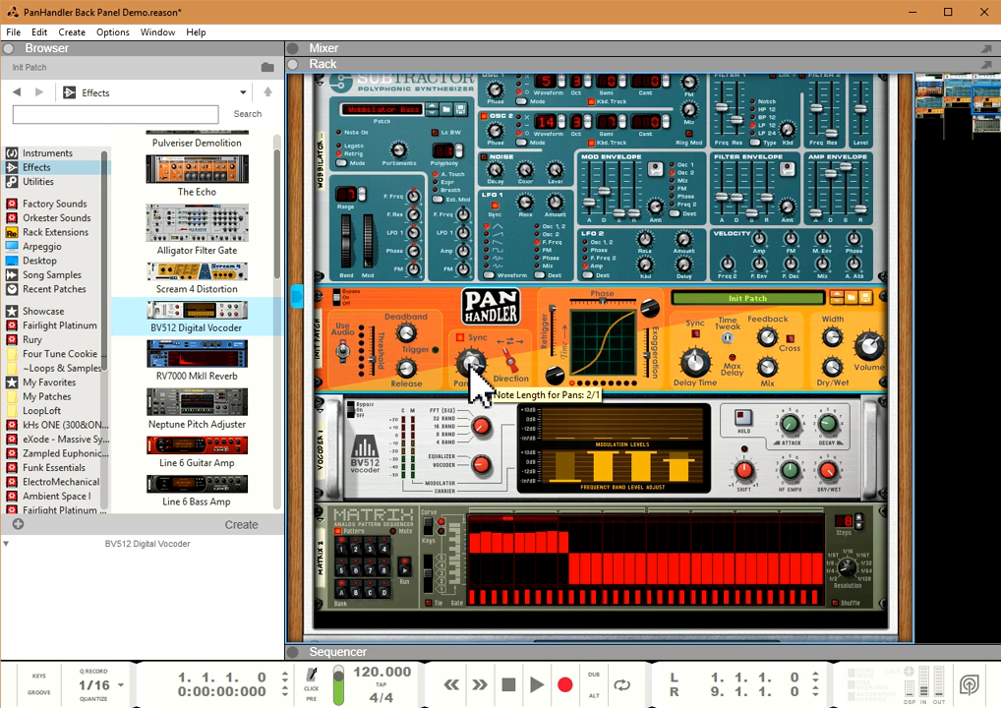
mouse_move(693, 375)
ctrl+click(693, 364)
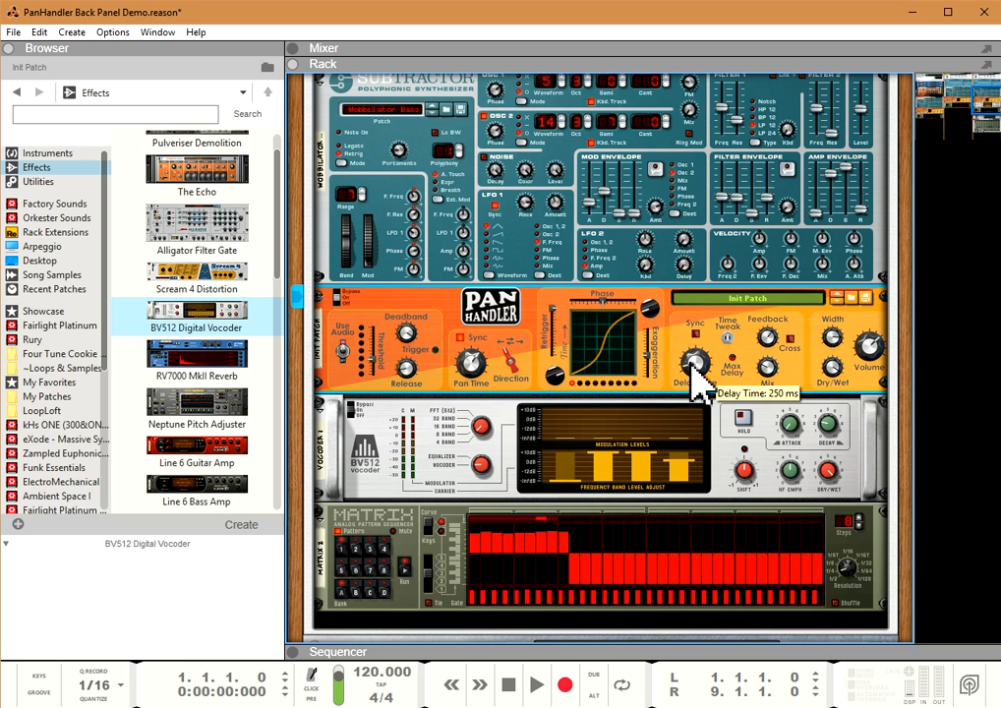
Make PanHandler pan alternately at a 1/8 note length with a lower pan curve Exaggeration
mouse_move(652, 370)
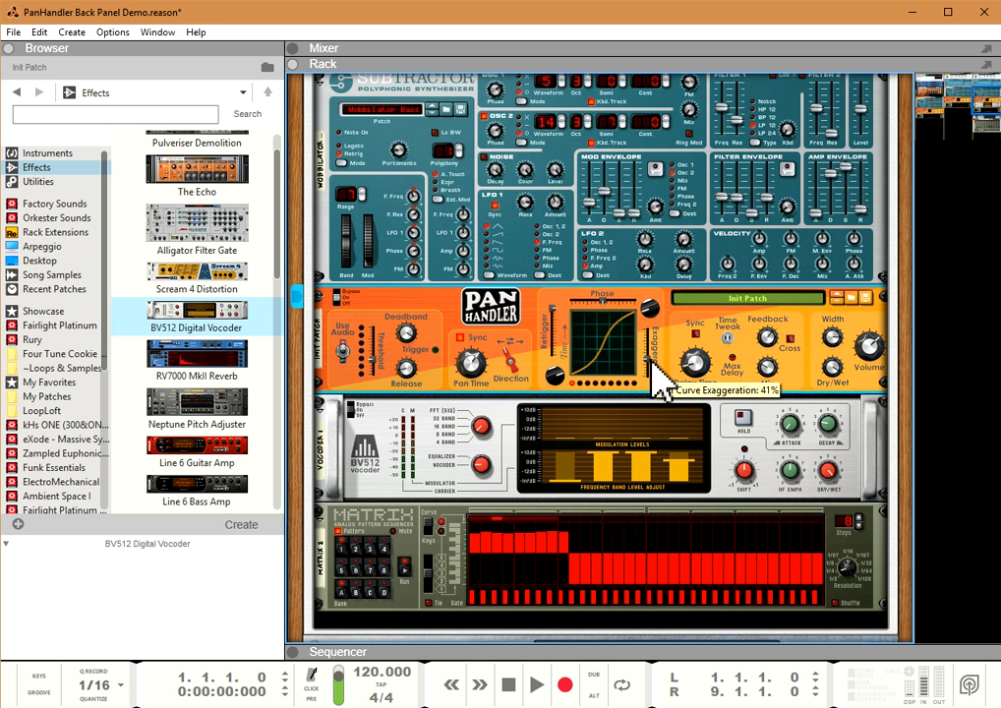
drag(651, 363, 651, 367)
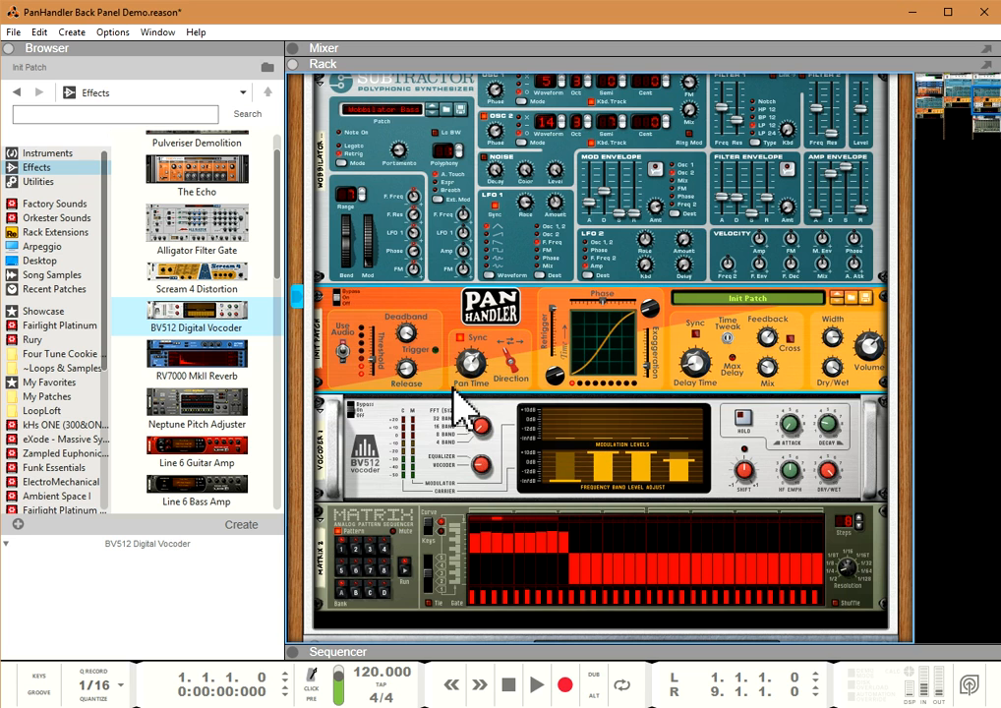
mouse_move(474, 382)
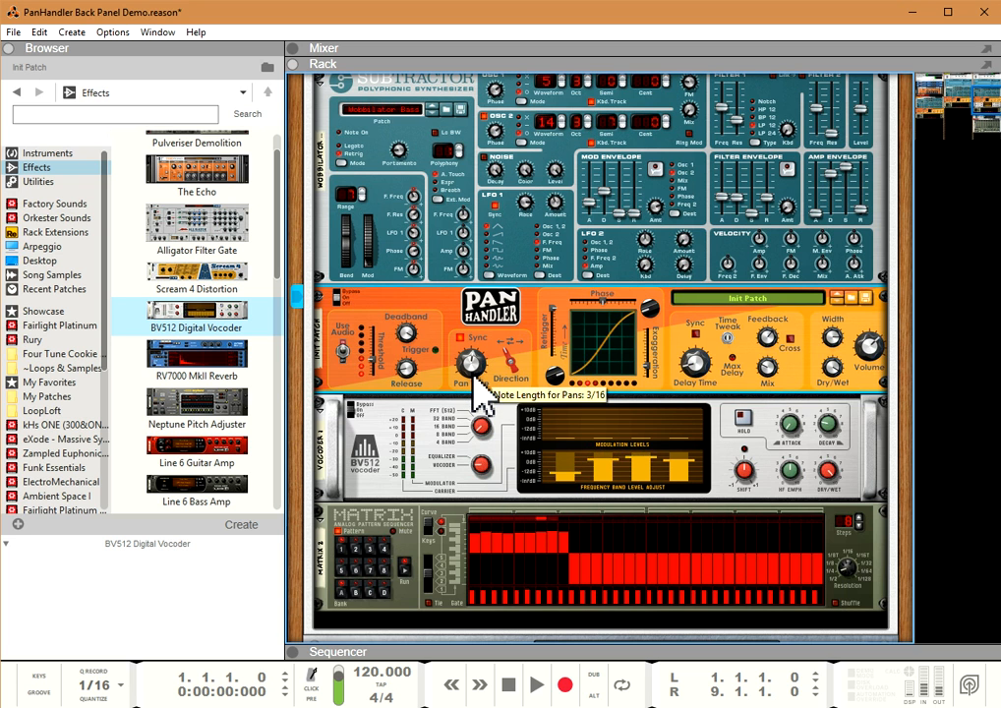
click(509, 359)
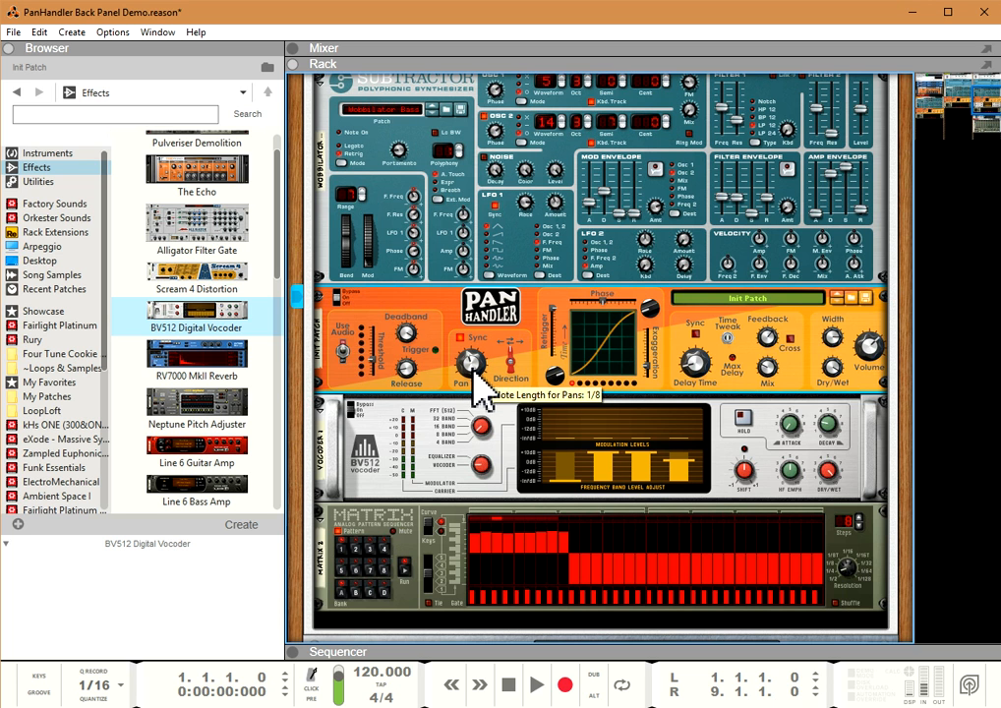
Add a Scream 4 Distortion between PanHandler and the vocoder and wire it from PanHandler's Dly Send to its Dly Return
drag(223, 295, 585, 397)
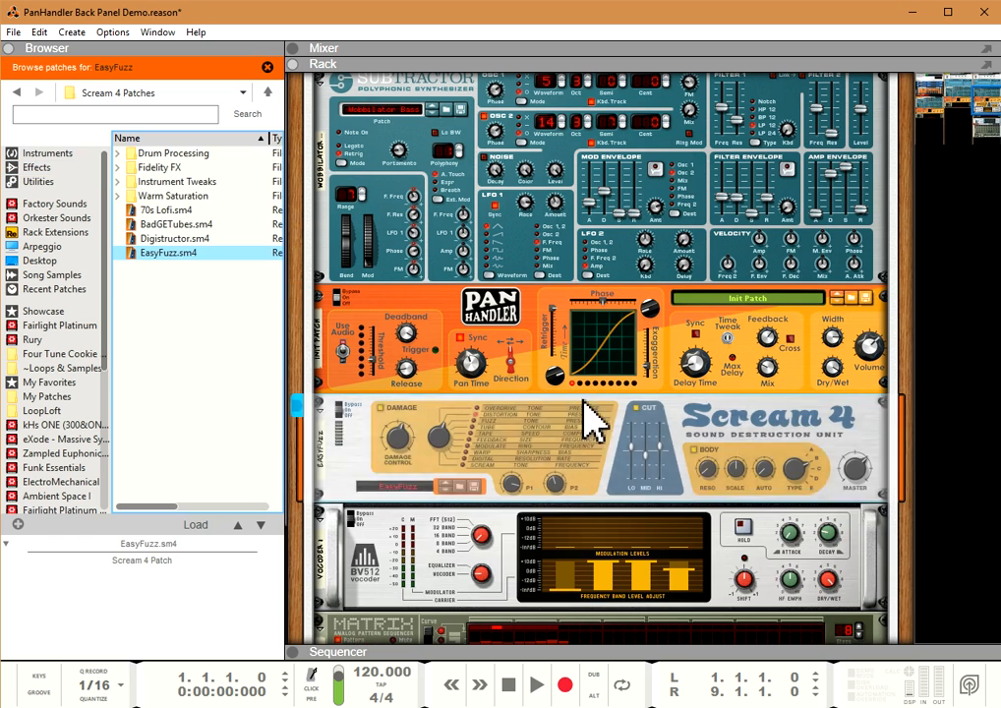
key(Tab)
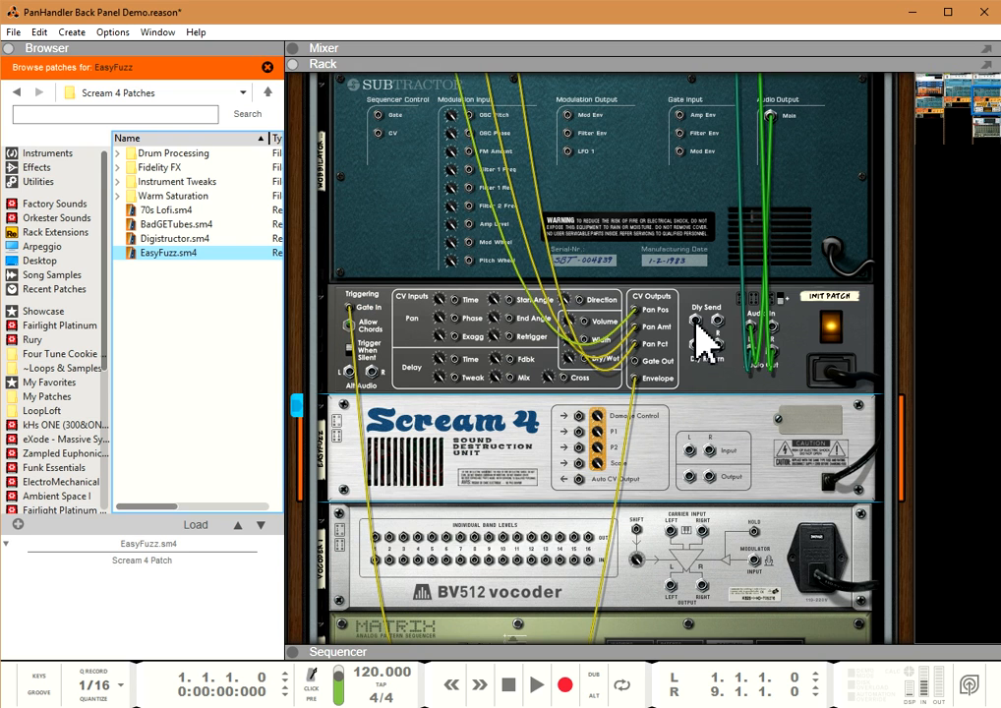
drag(694, 319, 699, 360)
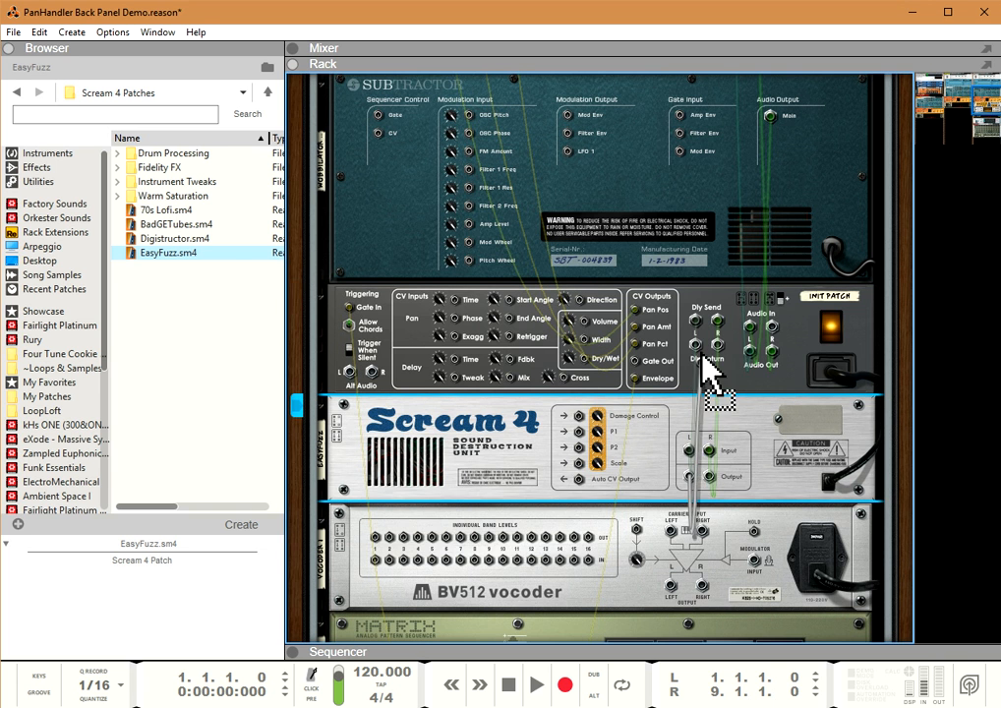
key(Tab)
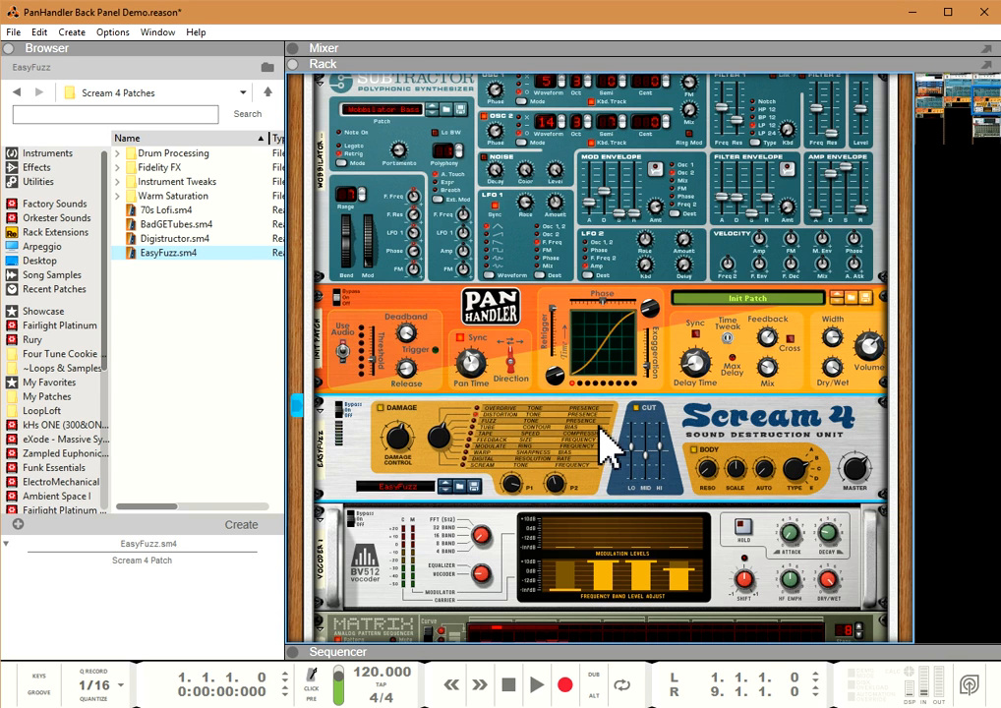
Set Vocoder 1's Dry/Wet and the Scream 4's Master Level to 0
click(325, 118)
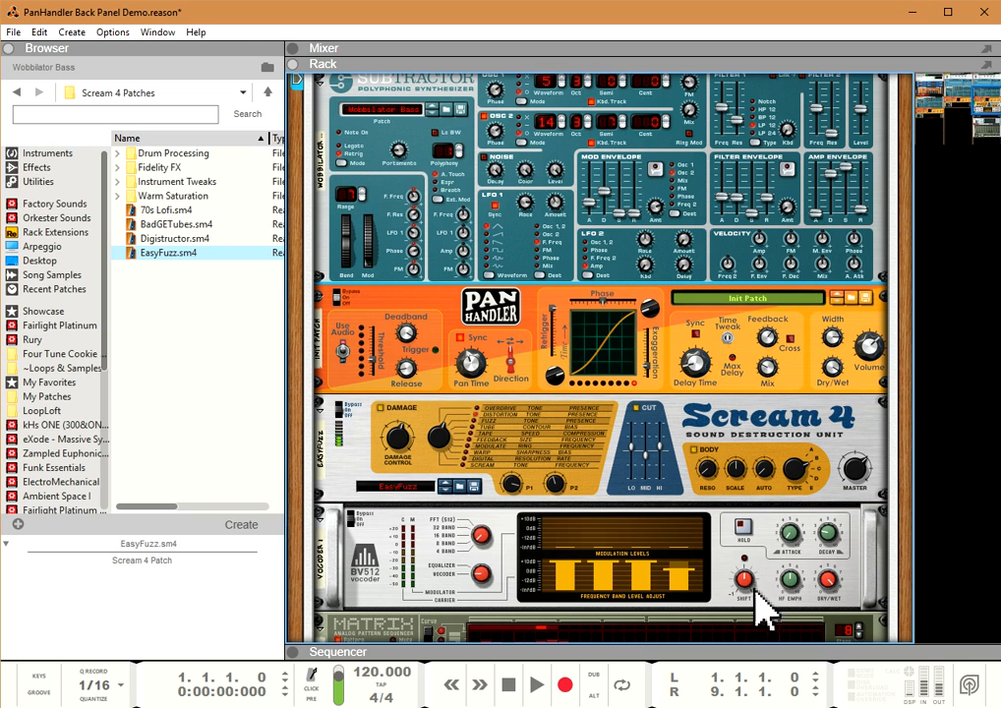
click(829, 580)
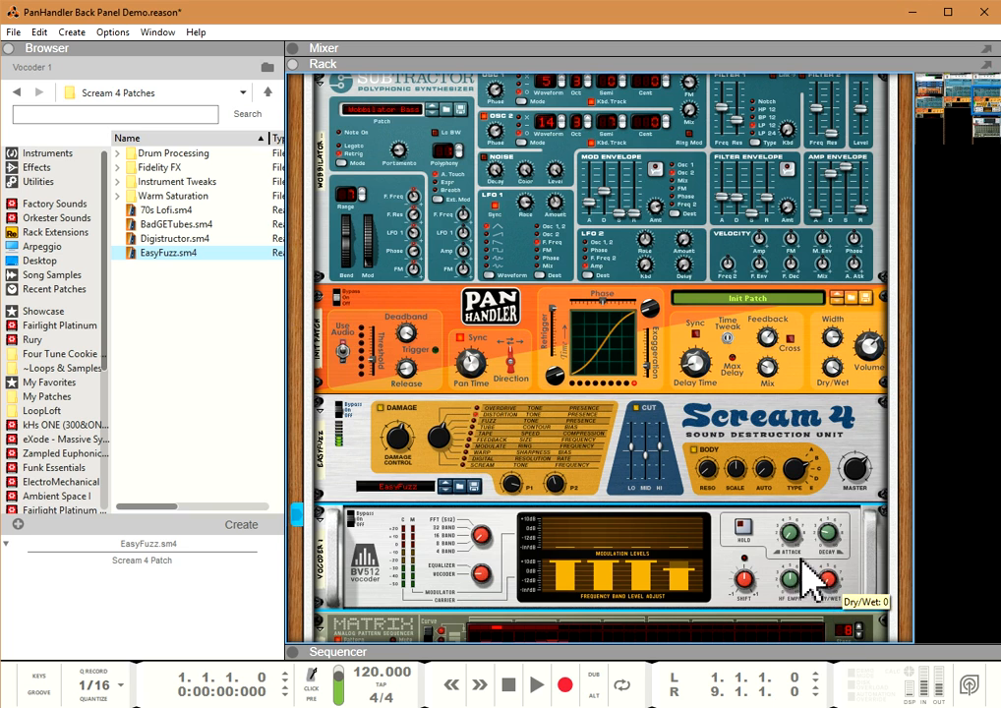
click(849, 472)
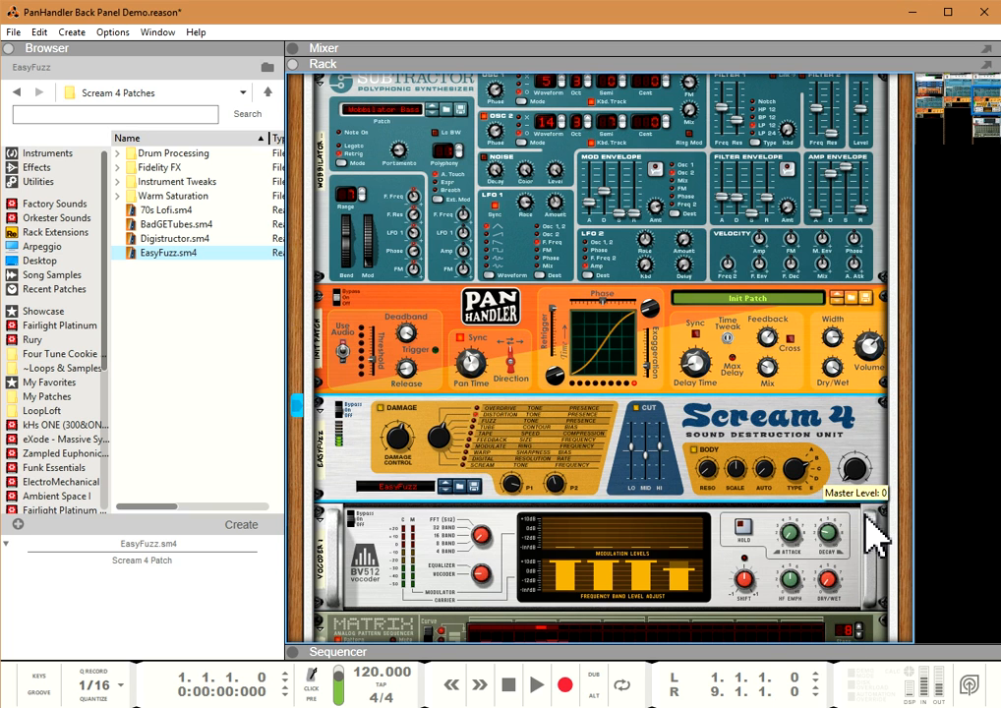
Check PanHandler's delay Mix and the Scream 4's Master Level
mouse_move(857, 477)
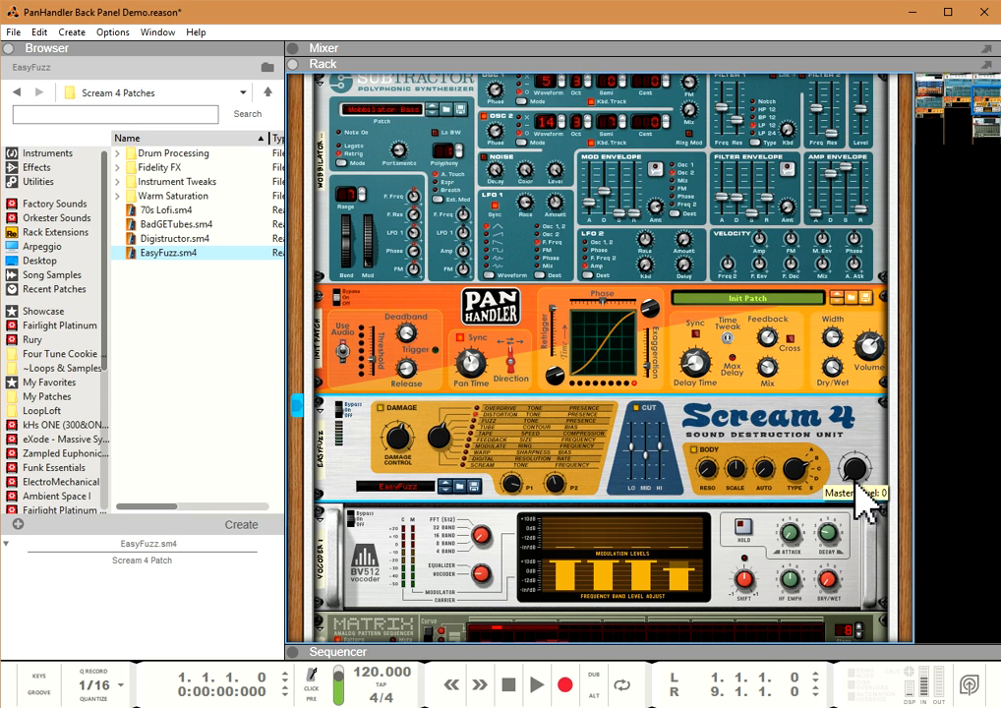
click(767, 371)
click(855, 475)
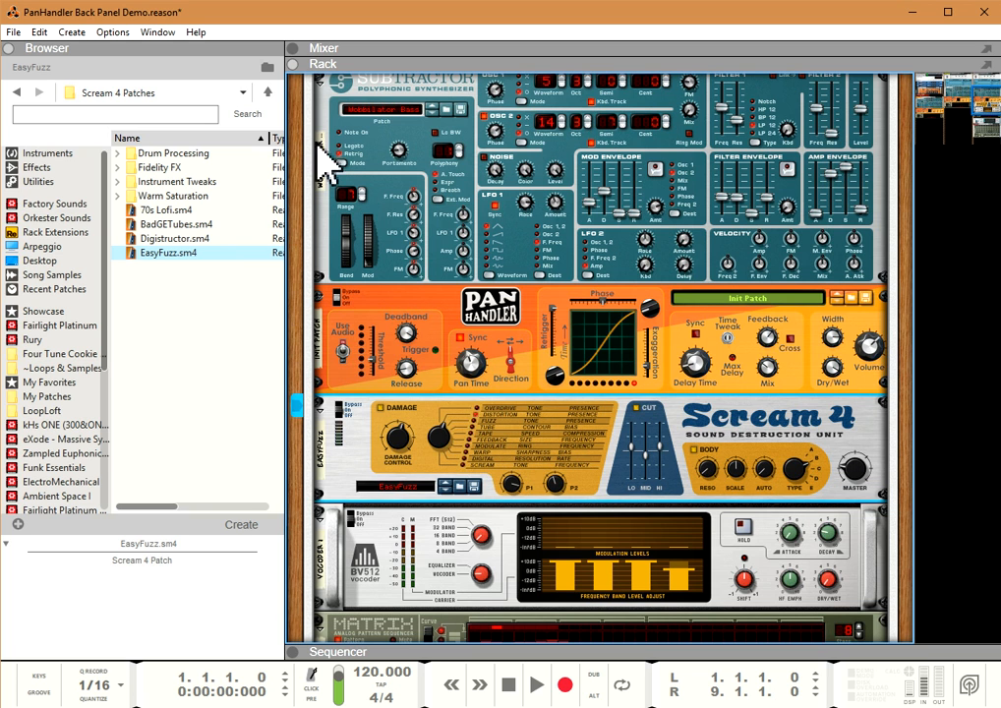
Select the Wobbilator Bass Subtractor and inspect the rear wiring of the Scream 4 in PanHandler's delay send/return loop
click(325, 98)
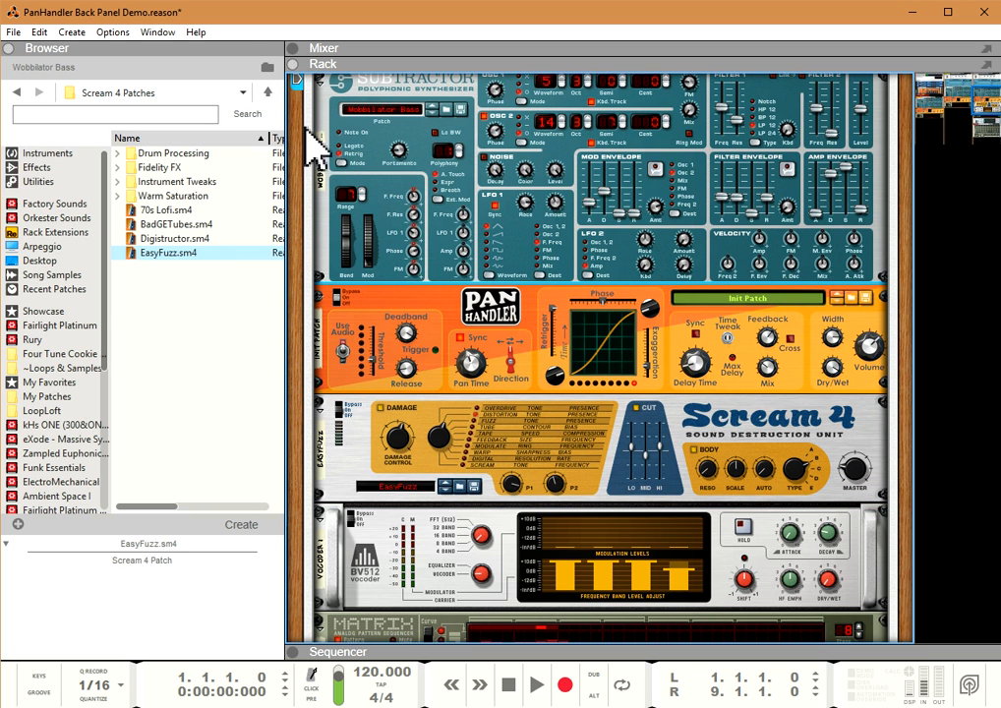
key(Tab)
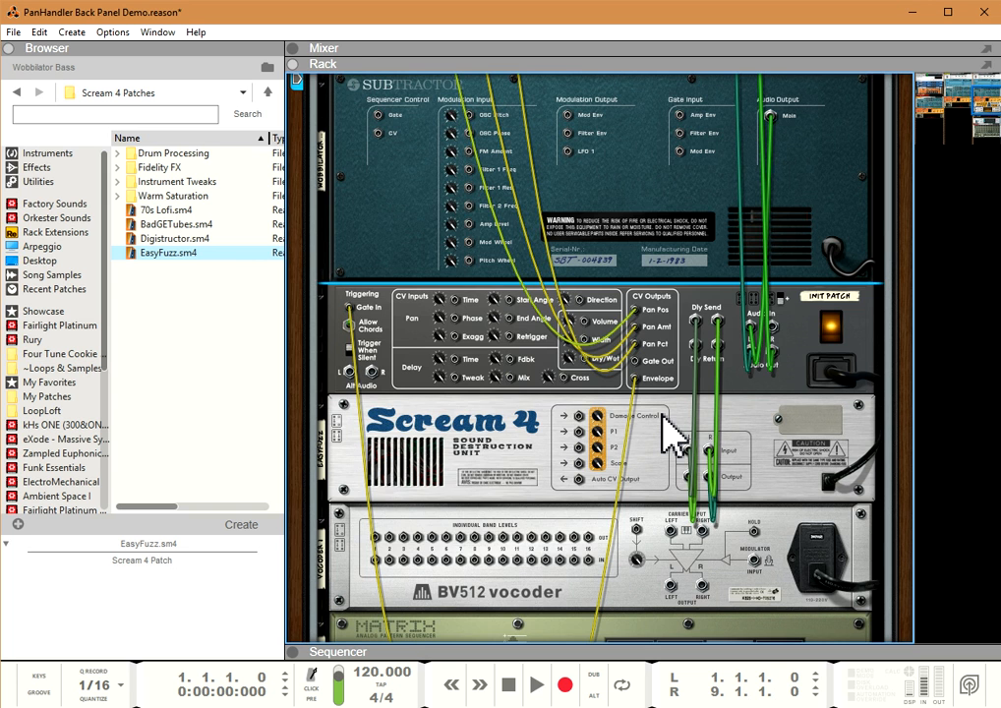
key(Tab)
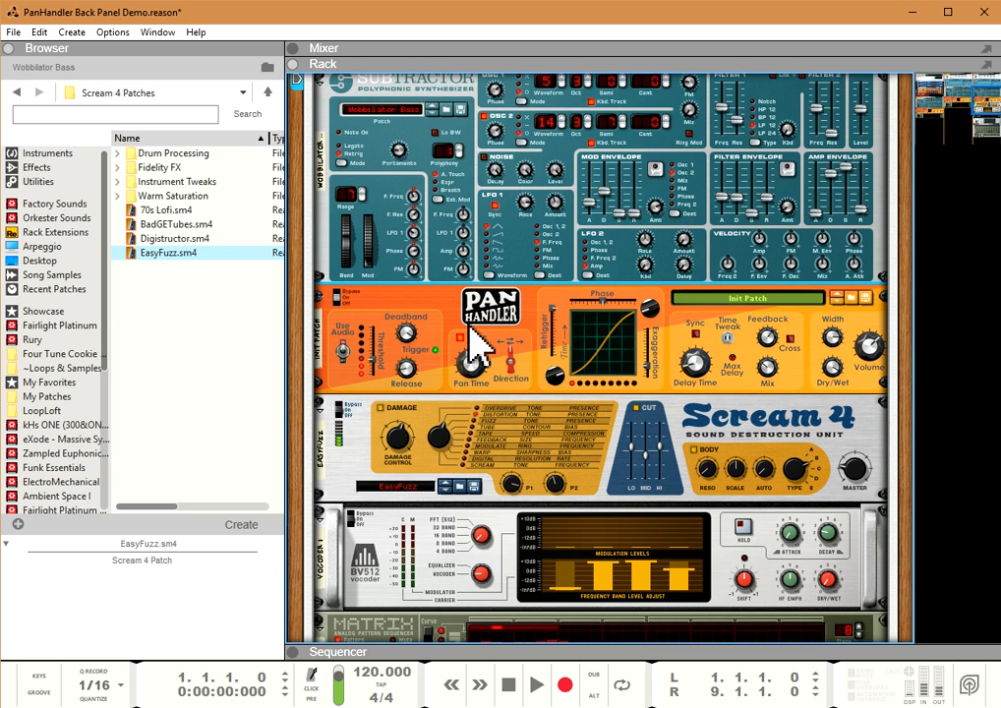
Adjust PanHandler's delay Feedback slightly and check its Delay Time
click(860, 478)
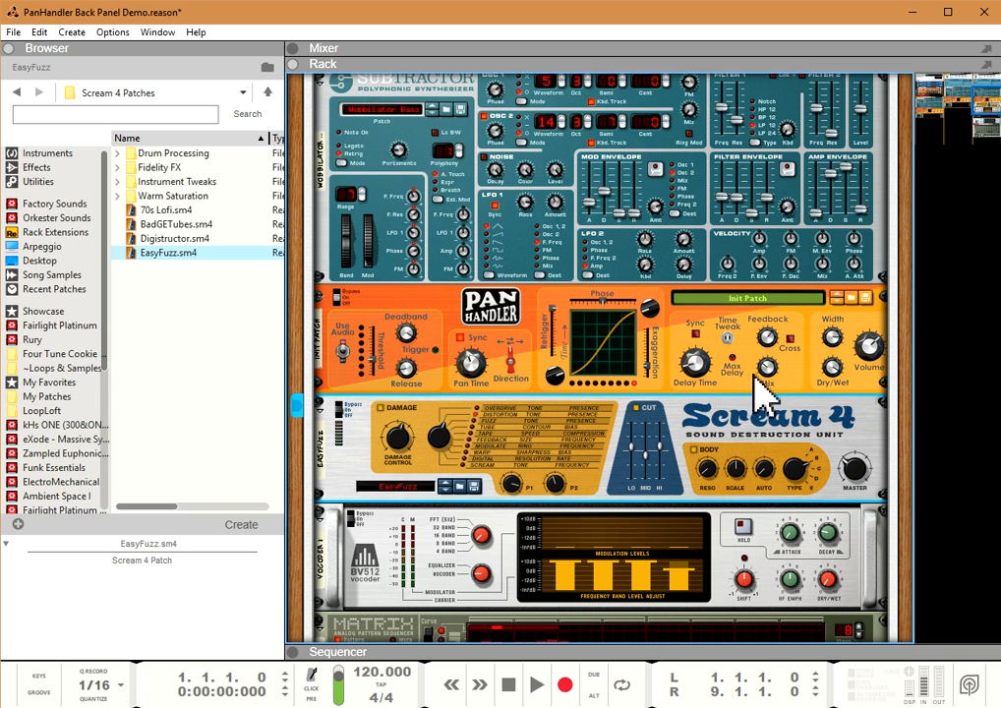
drag(770, 341, 768, 337)
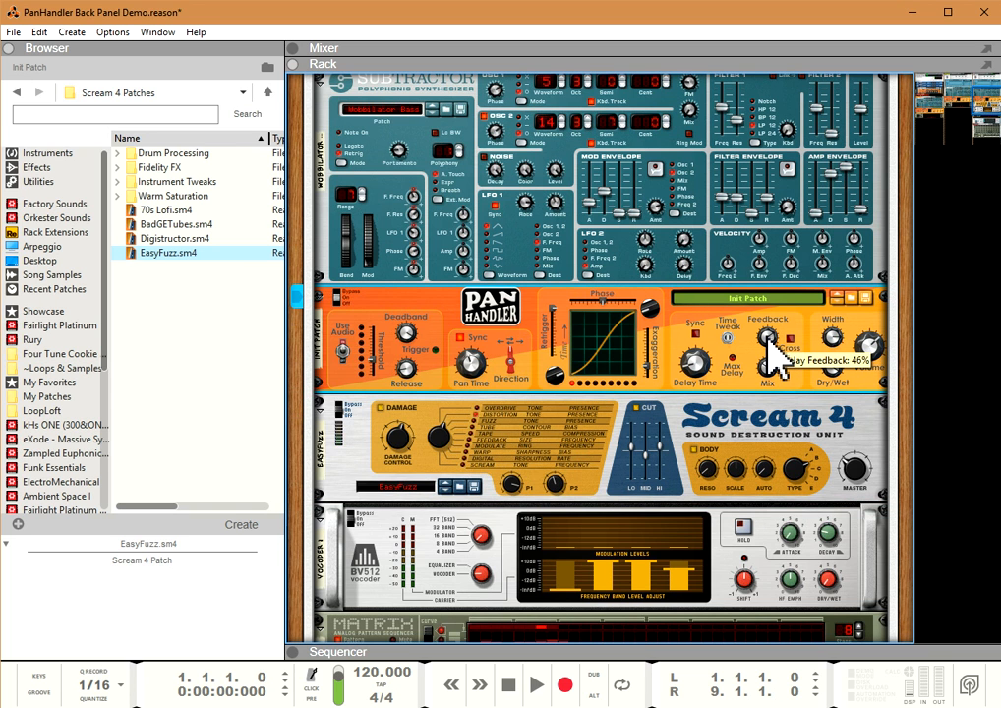
drag(769, 343, 767, 349)
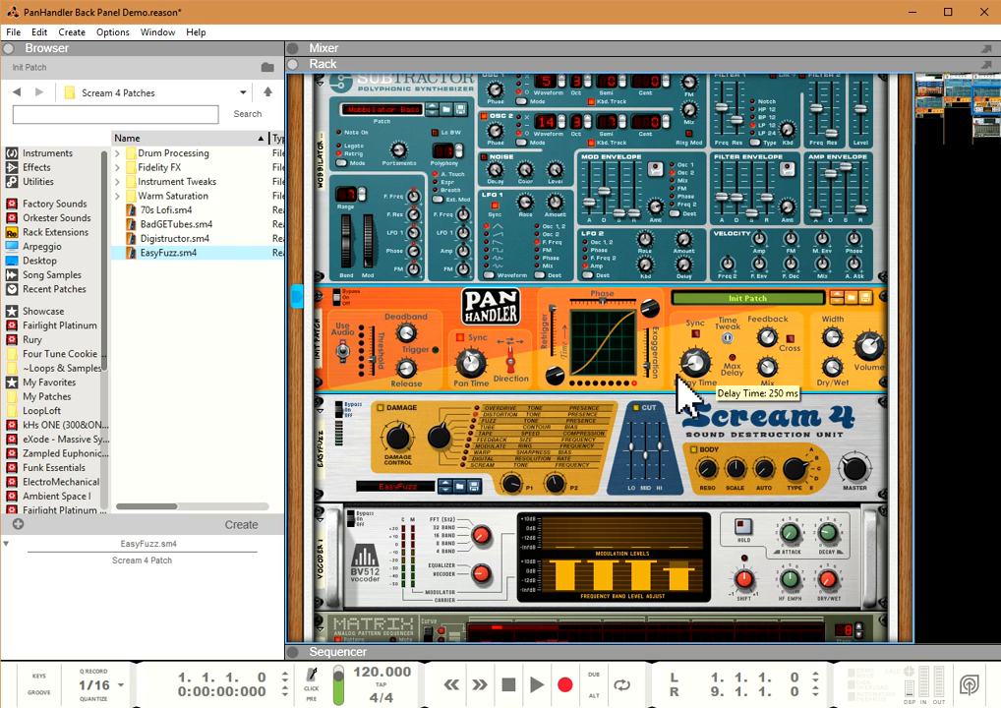
mouse_move(693, 366)
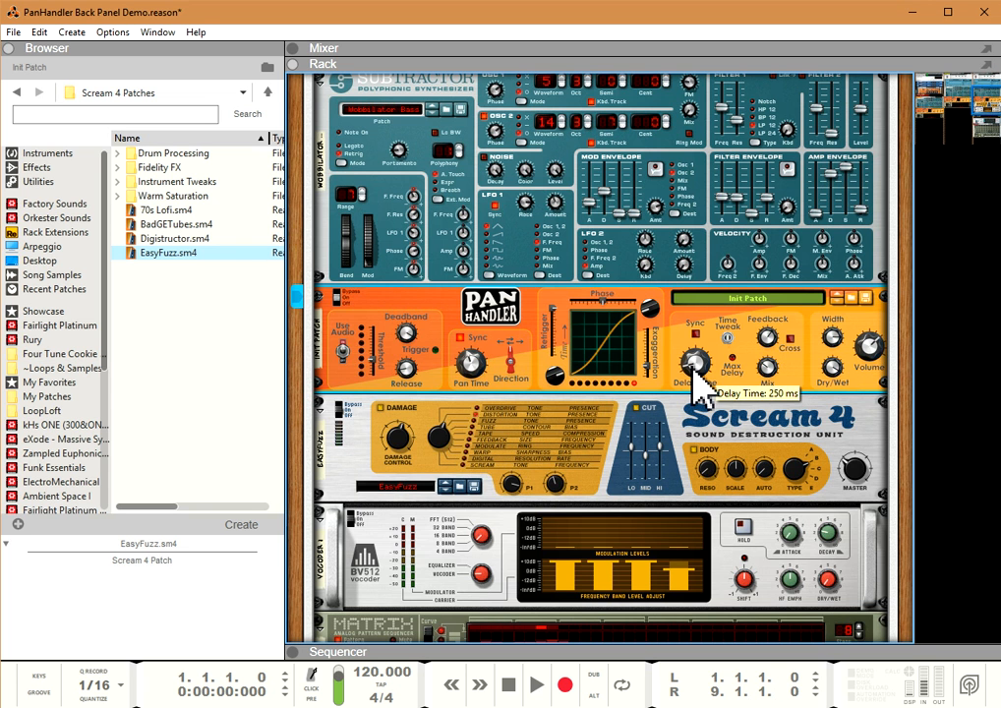
Reconnect the Wobbilator Bass Subtractor's Main output to PanHandler's left Audio In on the rear and return to the rack's front
key(Tab)
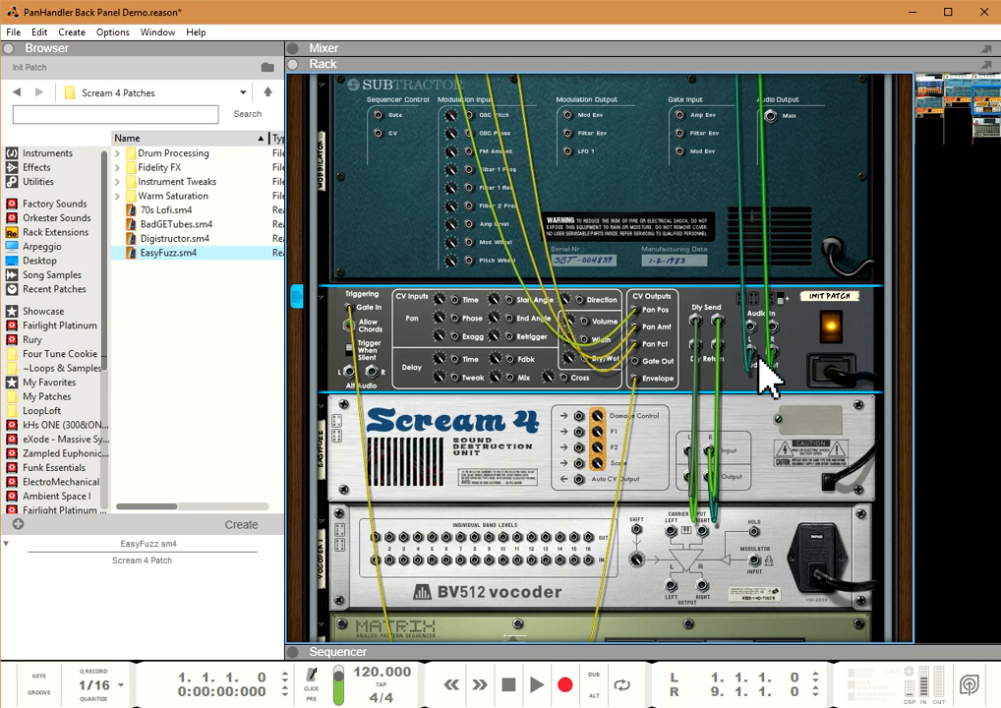
click(752, 326)
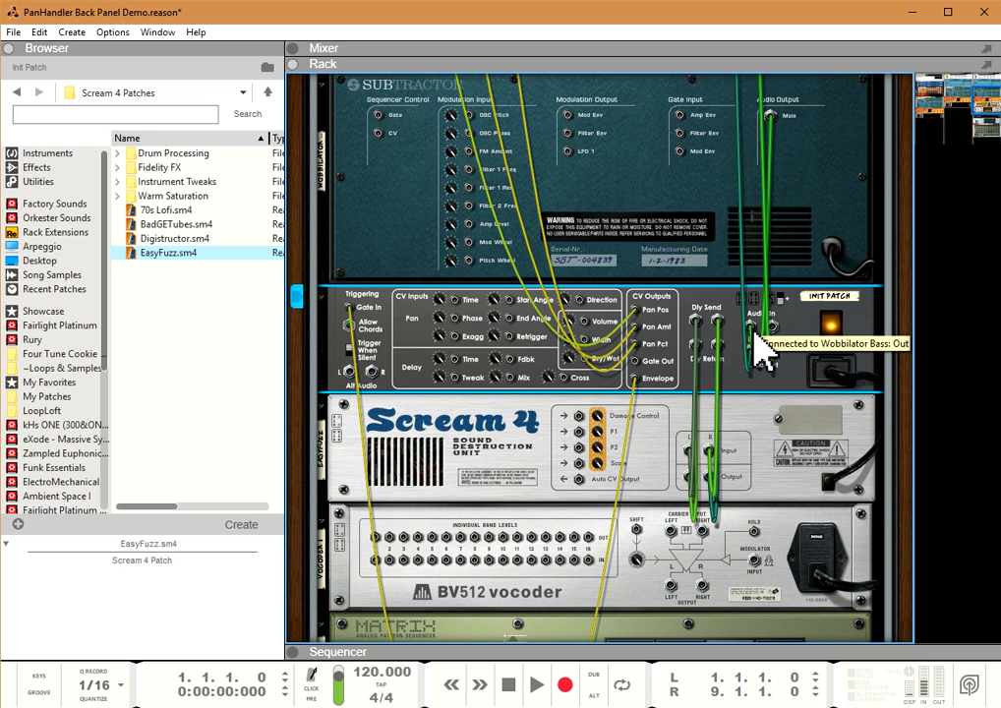
scroll(759, 339, up, 2)
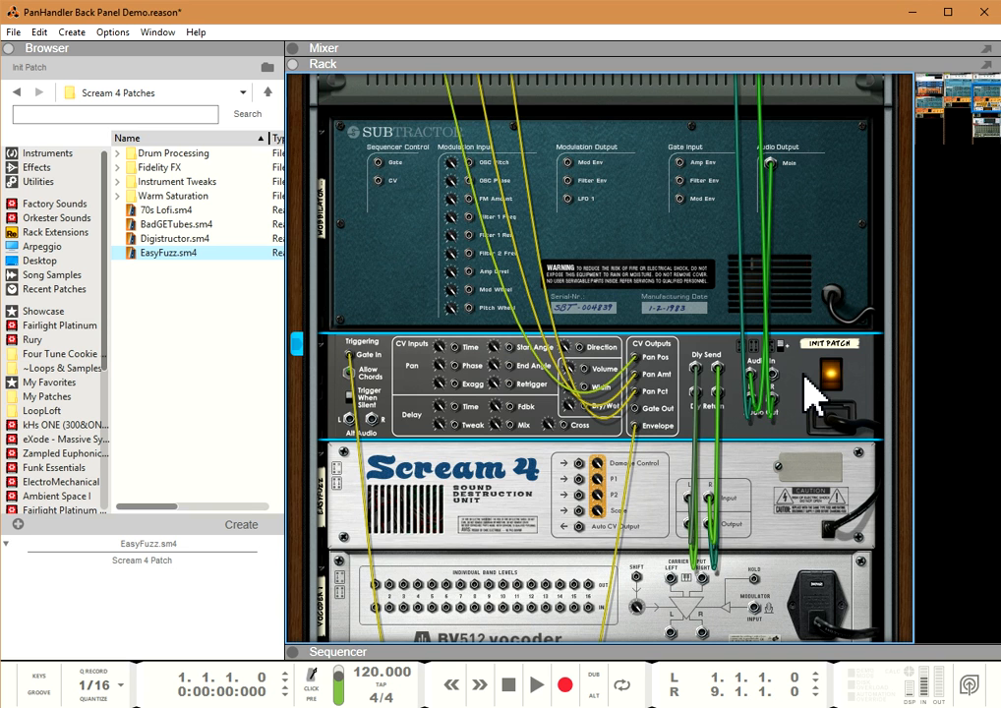
key(Tab)
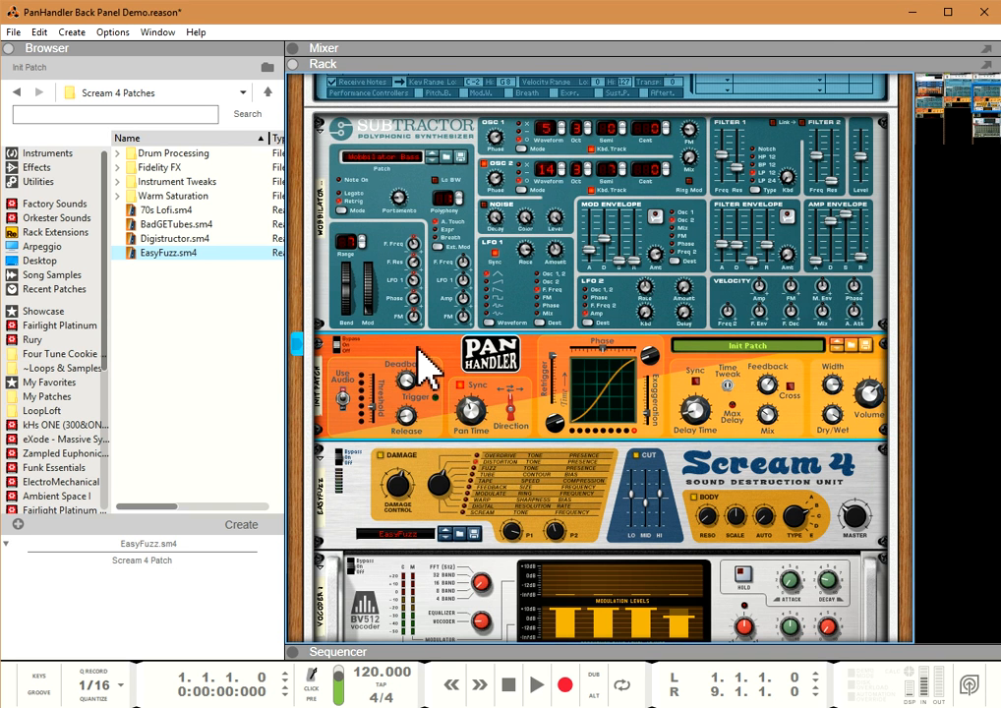